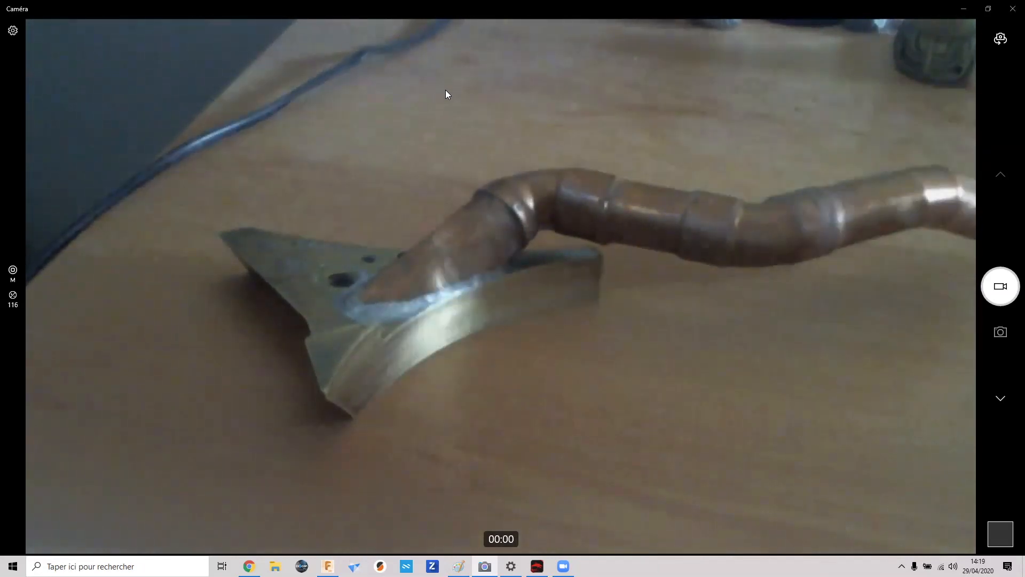
- Search for exscan and launch EXScan Pro
key("super")
type("e")
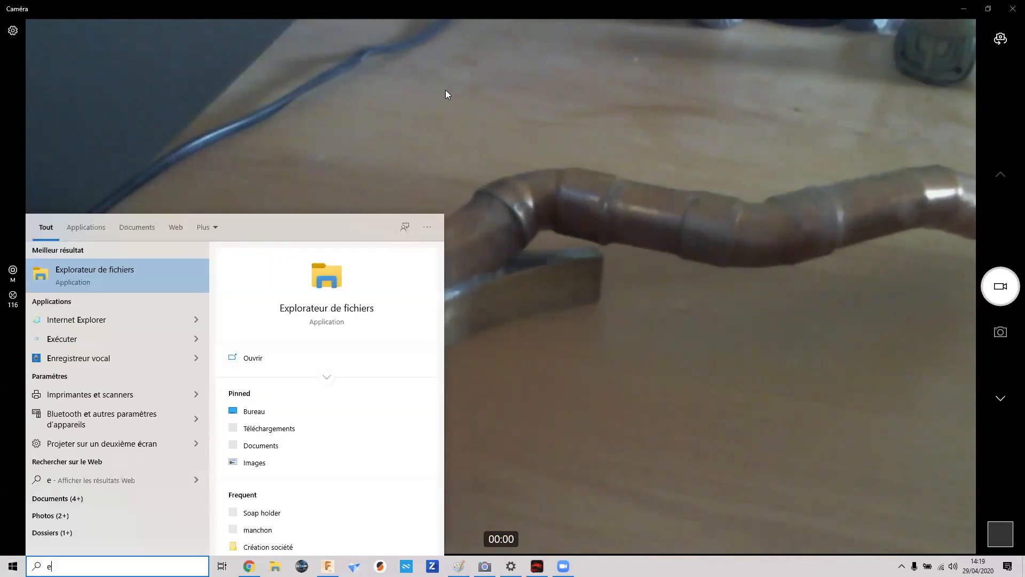
type("sx")
key("BackSpace")
key("BackSpace")
key("BackSpace")
type("ex")
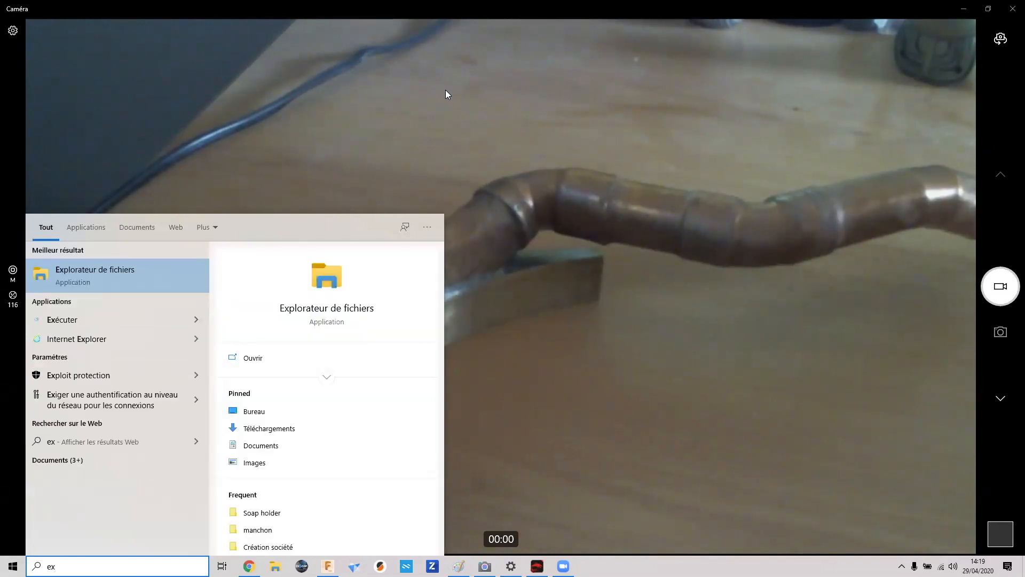
key("BackSpace")
key("BackSpace")
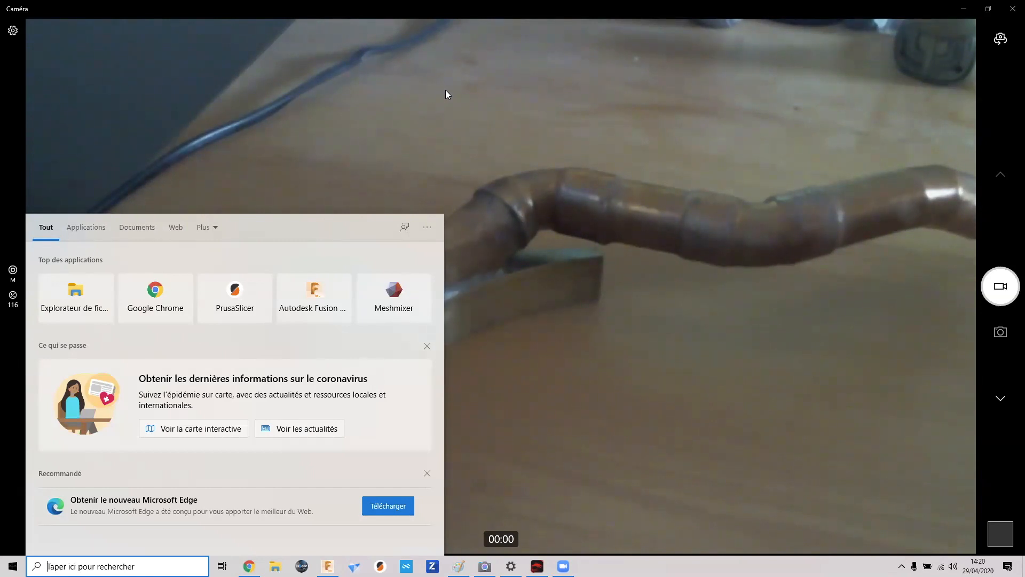
type("exscan")
key("Return")
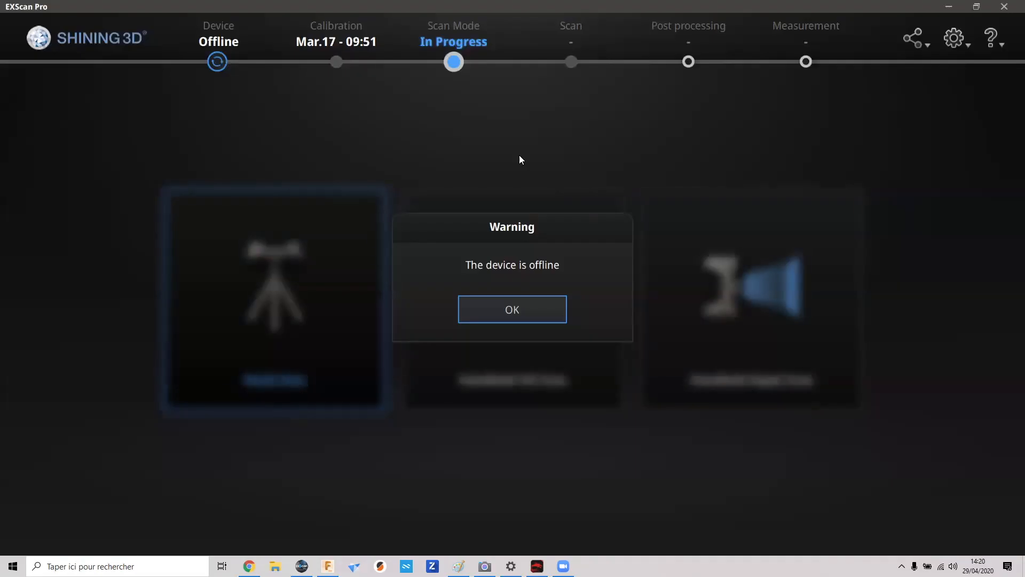
- Dismiss the offline-device warning, postpone the software update and choose the Fixed Scan mode
left_click(501, 311)
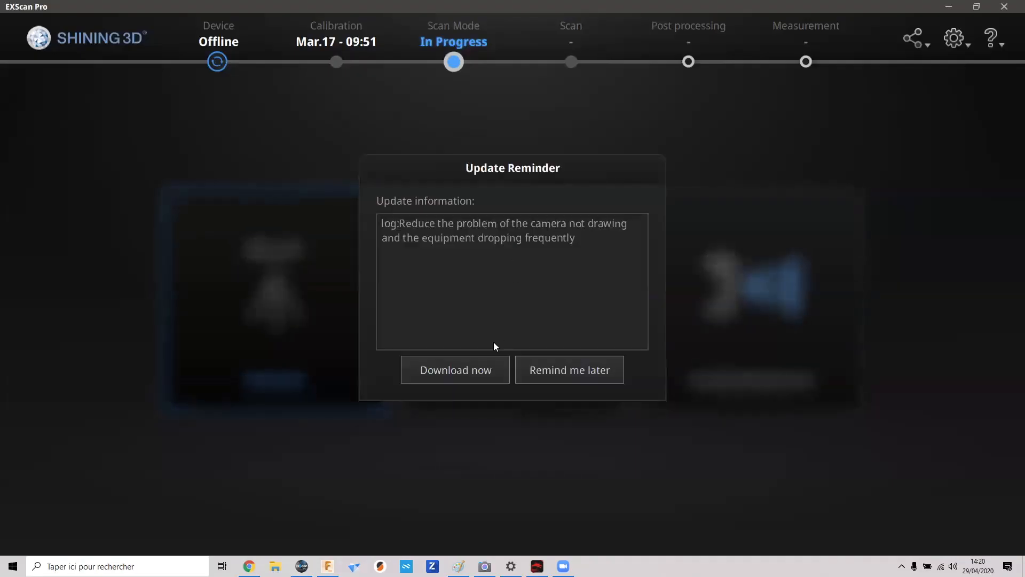
left_click(559, 366)
left_click(460, 309)
left_click(297, 292)
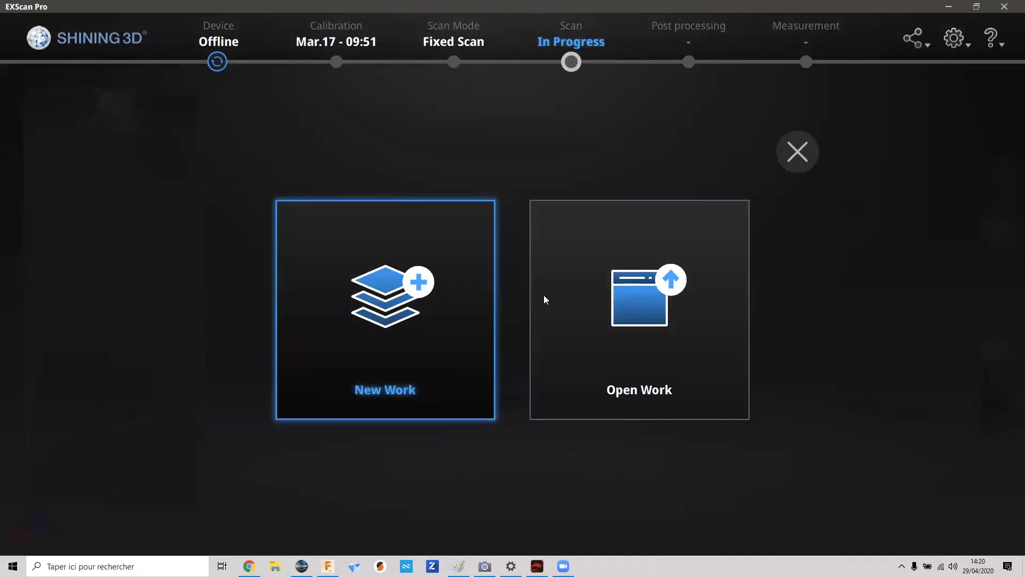
- Open the existing work 1.sln_fix from the Scanner/Cuir/16145/1 folder
left_click(644, 346)
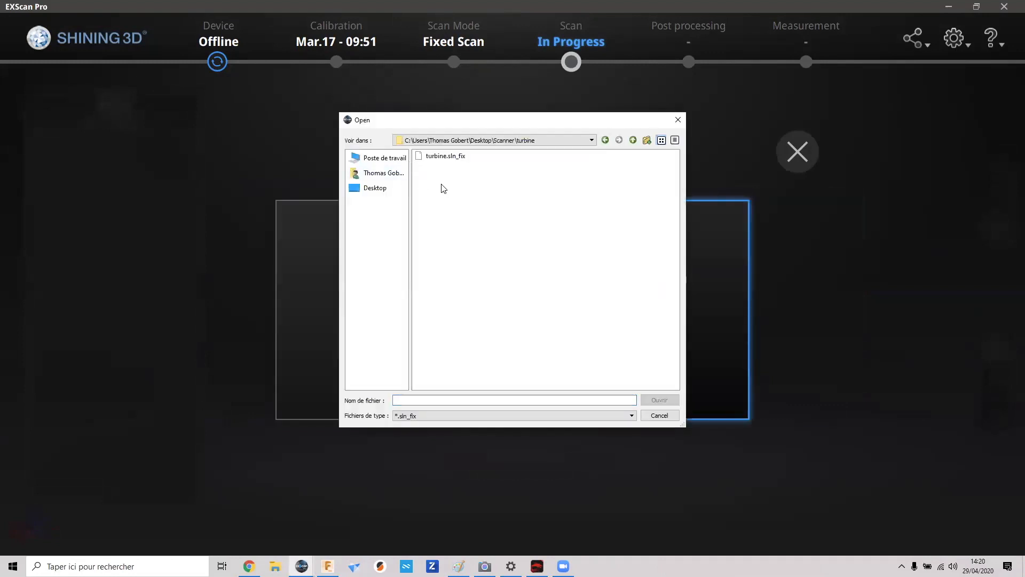
key("BackSpace")
double_click(434, 165)
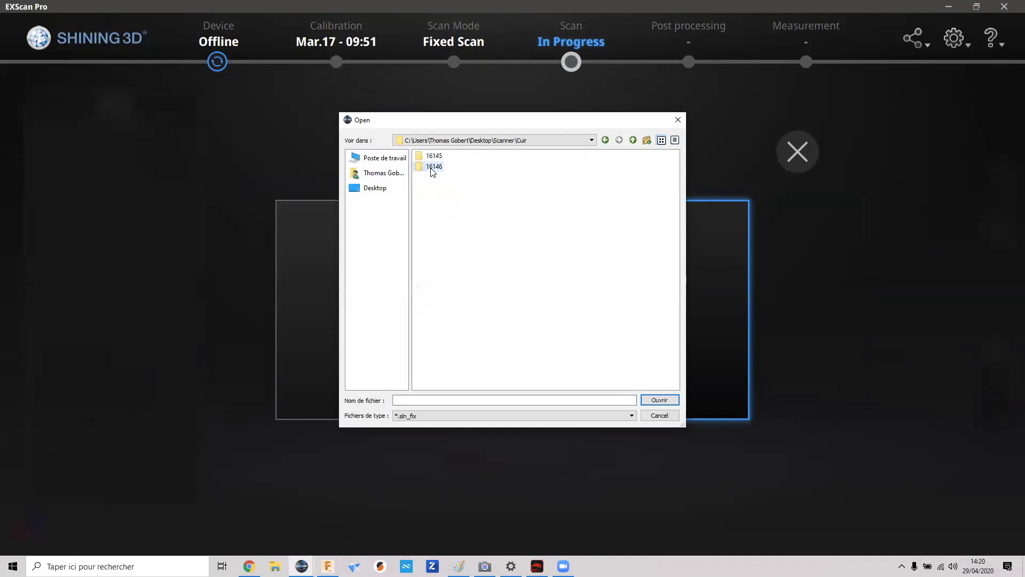
double_click(432, 156)
double_click(427, 156)
left_click(437, 156)
key("Return")
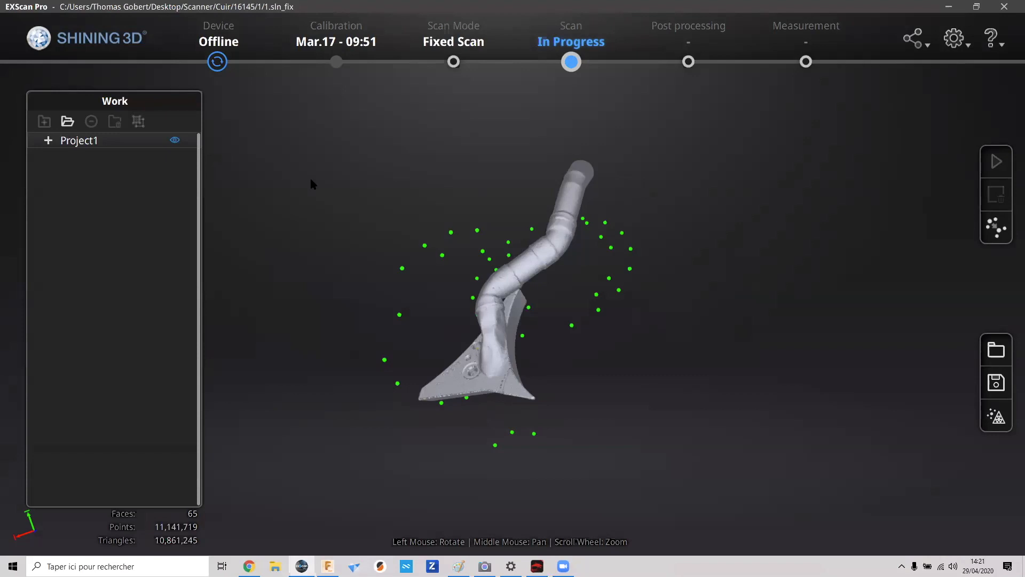
- Examine the whole Project1 scan of the triangular plate and its bent pipe from several sides
scroll(311, 180, "up", 4)
middle_click_drag(385, 315, 459, 298)
mouse_move(460, 299)
left_mouse_down()
mouse_move(359, 221)
mouse_move(396, 296)
mouse_move(591, 207)
mouse_move(646, 324)
mouse_move(384, 205)
mouse_move(698, 296)
mouse_move(624, 316)
mouse_move(506, 286)
left_mouse_up()
scroll(505, 287, "up", 2)
scroll(506, 287, "down", 2)
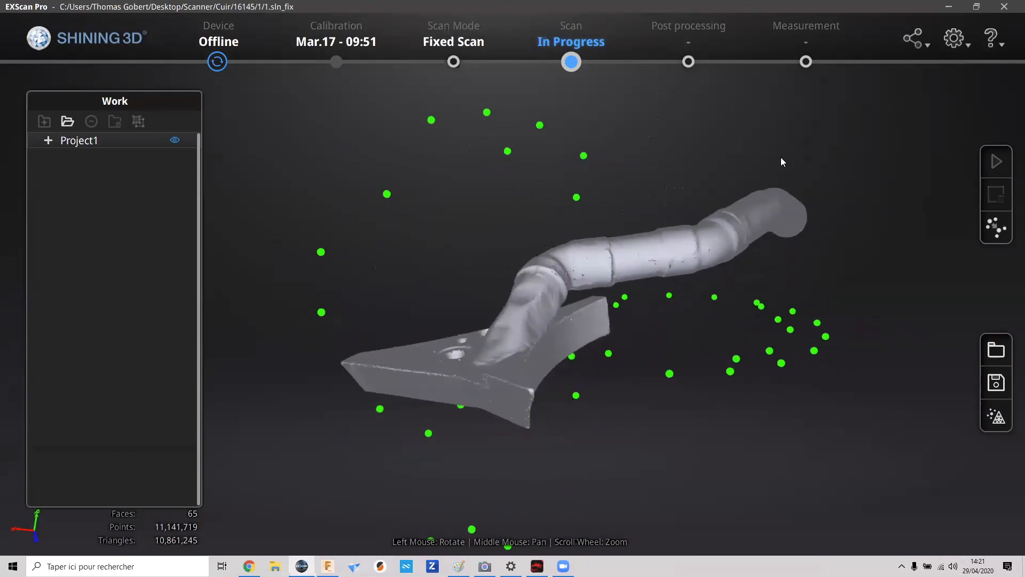
mouse_move(633, 343)
left_mouse_down()
mouse_move(595, 379)
mouse_move(362, 389)
mouse_move(659, 368)
mouse_move(450, 359)
mouse_move(566, 347)
mouse_move(702, 166)
left_mouse_up()
mouse_move(641, 195)
left_mouse_down()
mouse_move(417, 177)
mouse_move(657, 194)
mouse_move(473, 214)
mouse_move(423, 238)
mouse_move(511, 206)
mouse_move(520, 274)
mouse_move(501, 327)
mouse_move(486, 325)
left_mouse_up()
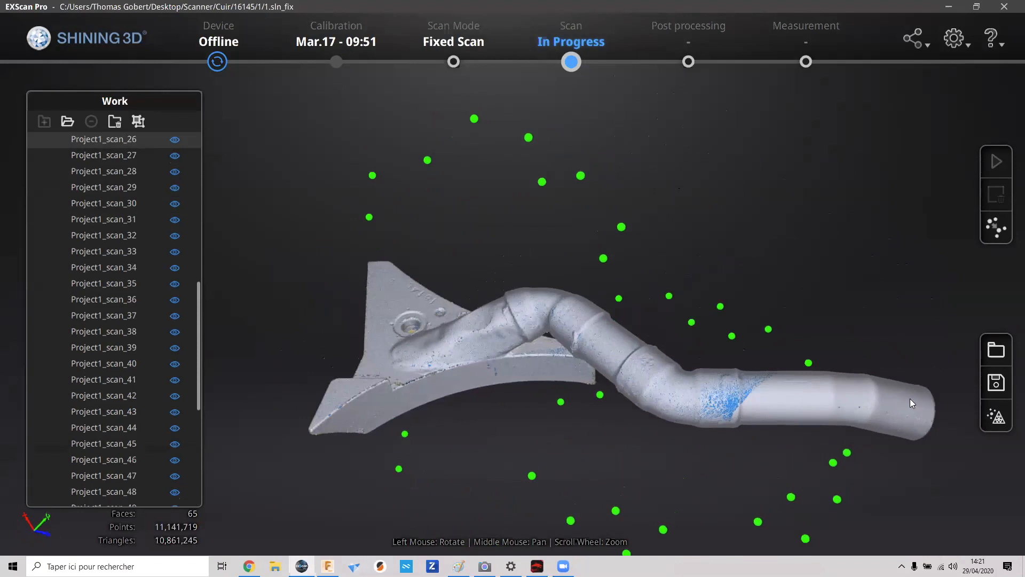
left_click_drag(609, 238, 620, 334)
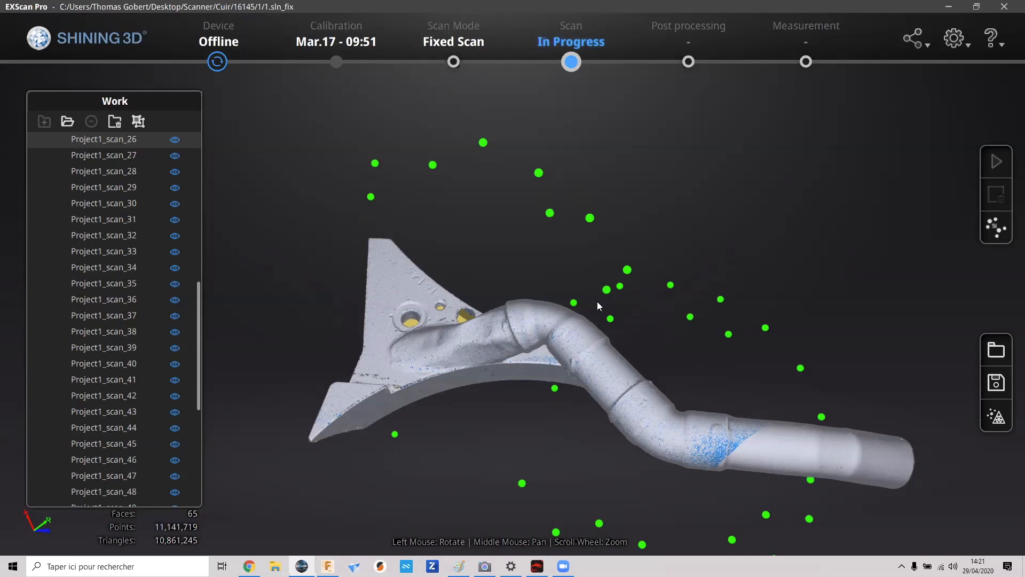
- Examine the scanned pipe from its joint with the plate along the bends to its open end
scroll(597, 301, "down", 2)
scroll(592, 306, "up", 5)
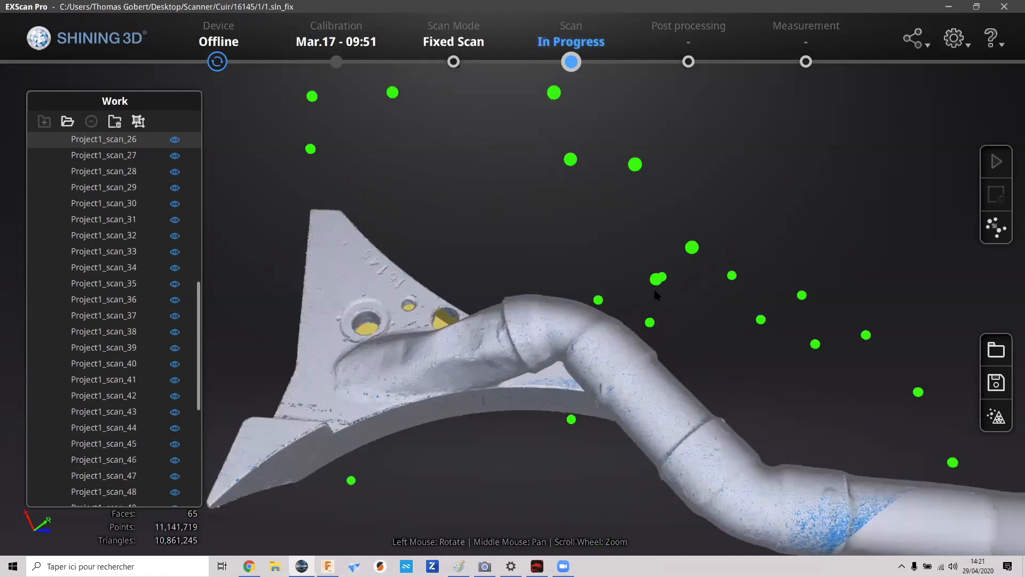
middle_click_drag(655, 290, 596, 247)
scroll(596, 253, "down", 2)
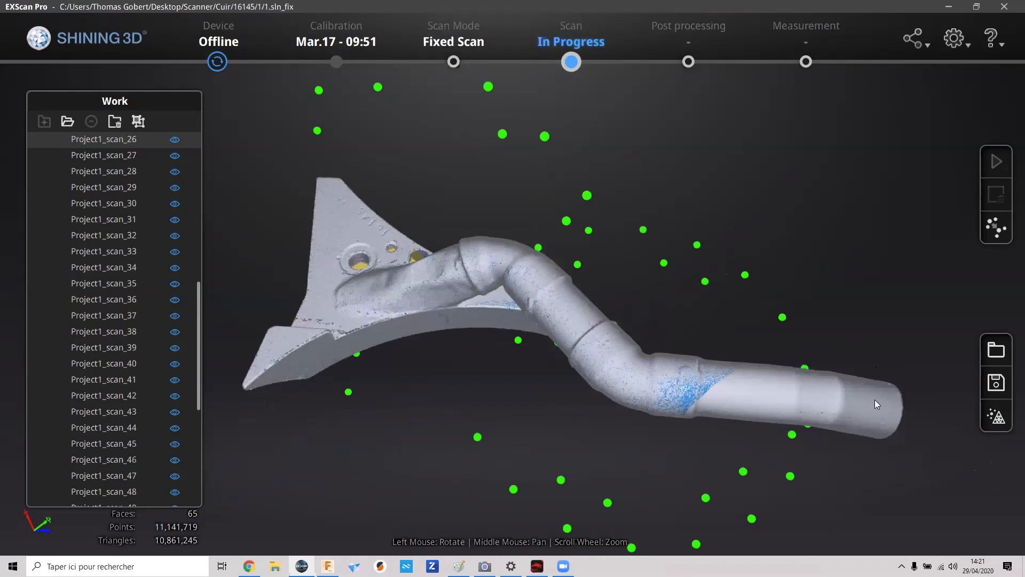
left_click_drag(520, 246, 574, 213)
scroll(512, 369, "up", 4)
middle_click_drag(511, 369, 592, 406)
scroll(576, 354, "down", 4)
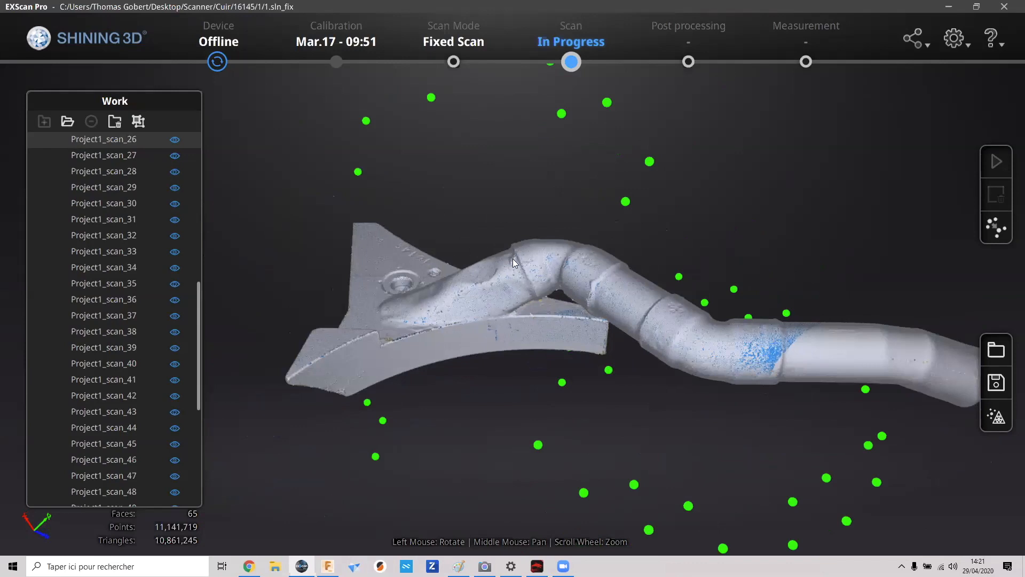
left_click_drag(627, 254, 674, 283)
left_click_drag(715, 291, 431, 290)
left_click_drag(523, 212, 479, 323)
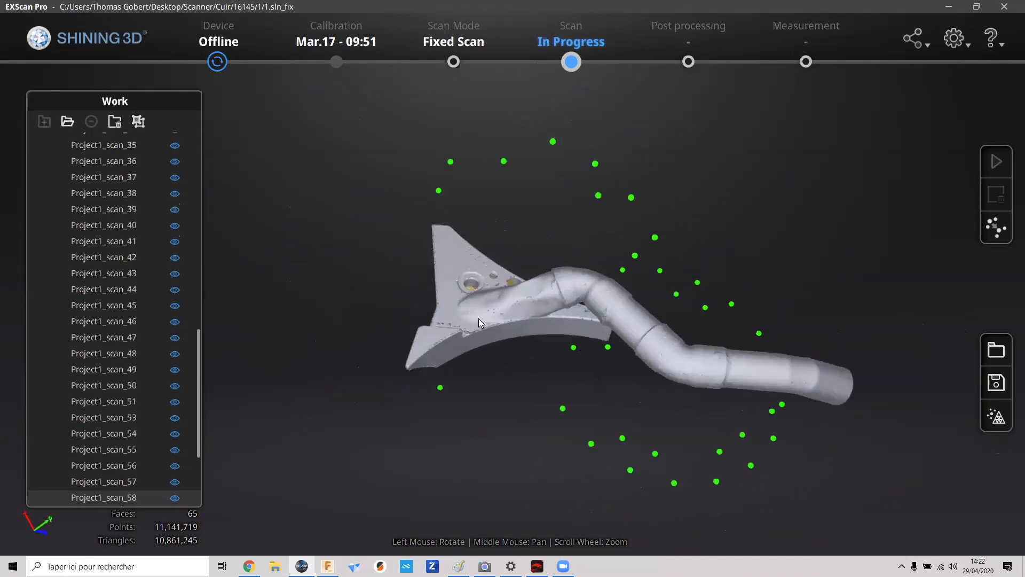
- Inspect the scan's surface detail on the plate and pipe sleeves, both close up and as a whole
scroll(478, 320, "up", 3)
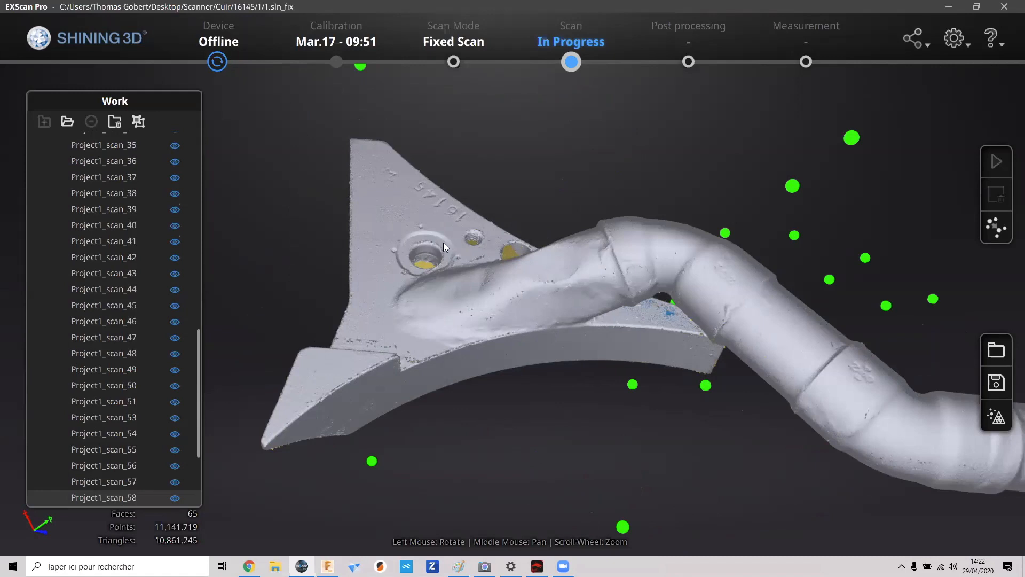
scroll(678, 256, "down", 6)
left_click_drag(737, 252, 648, 145)
left_click_drag(710, 224, 591, 226)
mouse_move(671, 234)
left_mouse_down()
mouse_move(581, 326)
mouse_move(549, 315)
left_mouse_up()
scroll(567, 222, "up", 4)
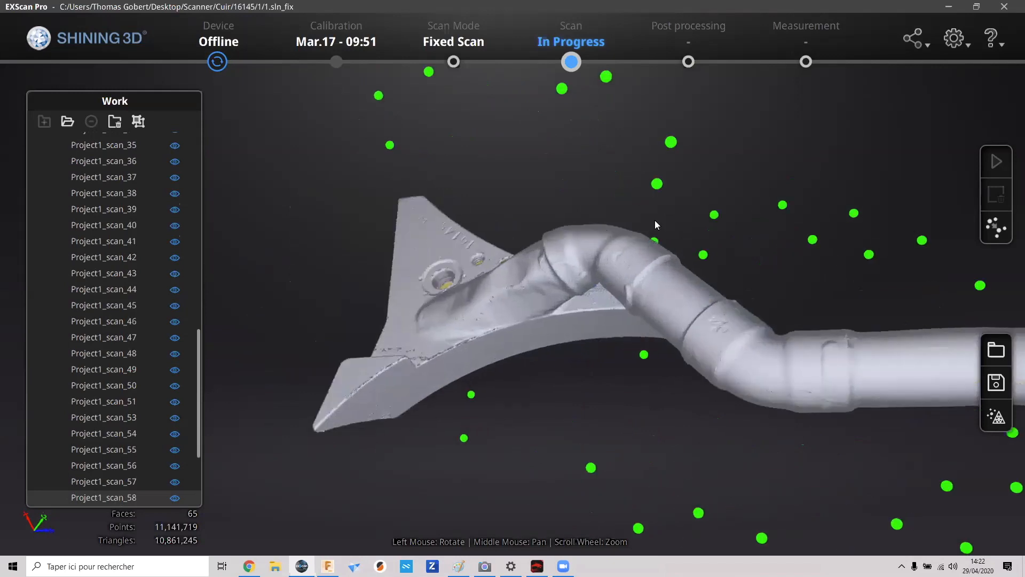
scroll(516, 211, "down", 5)
scroll(516, 210, "up", 2)
scroll(517, 211, "up", 2)
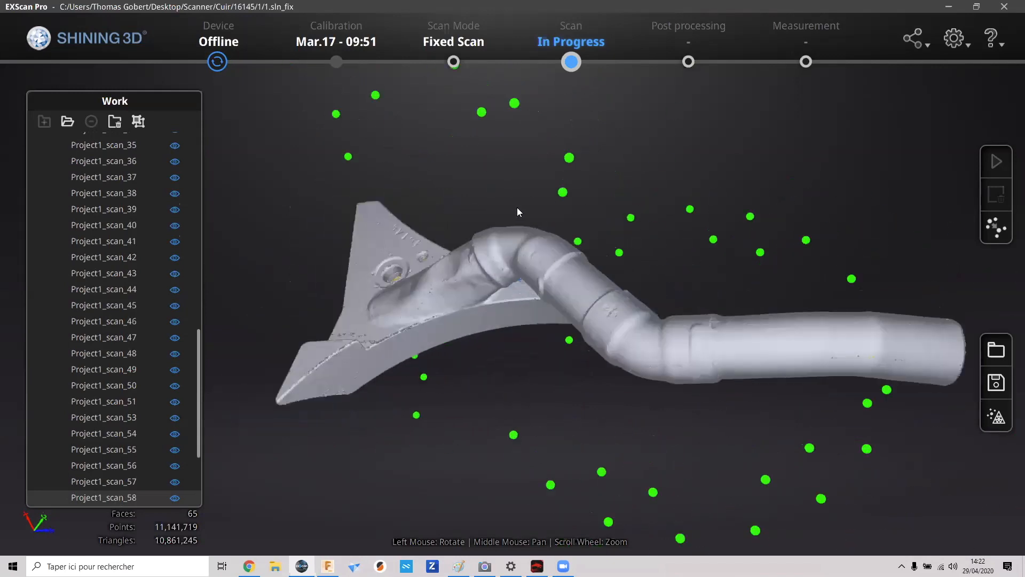
left_click_drag(703, 261, 574, 366)
left_click_drag(705, 329, 769, 333)
left_click_drag(480, 215, 470, 218)
- Inspect the holes and engraved number on the scanned triangular plate close up
scroll(463, 177, "up", 4)
middle_click_drag(330, 189, 521, 400)
left_click_drag(521, 403, 526, 269)
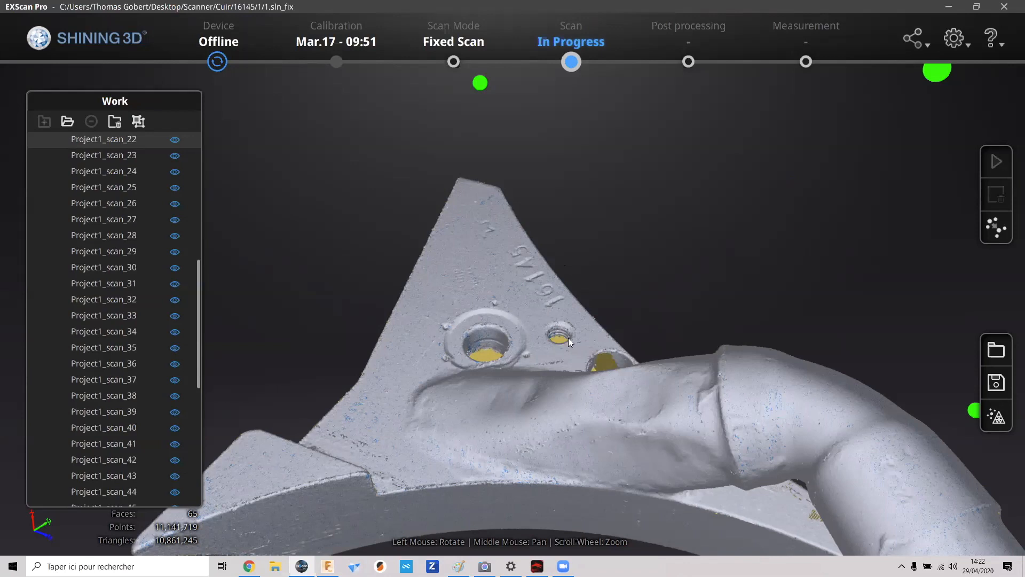
left_click_drag(468, 299, 474, 375)
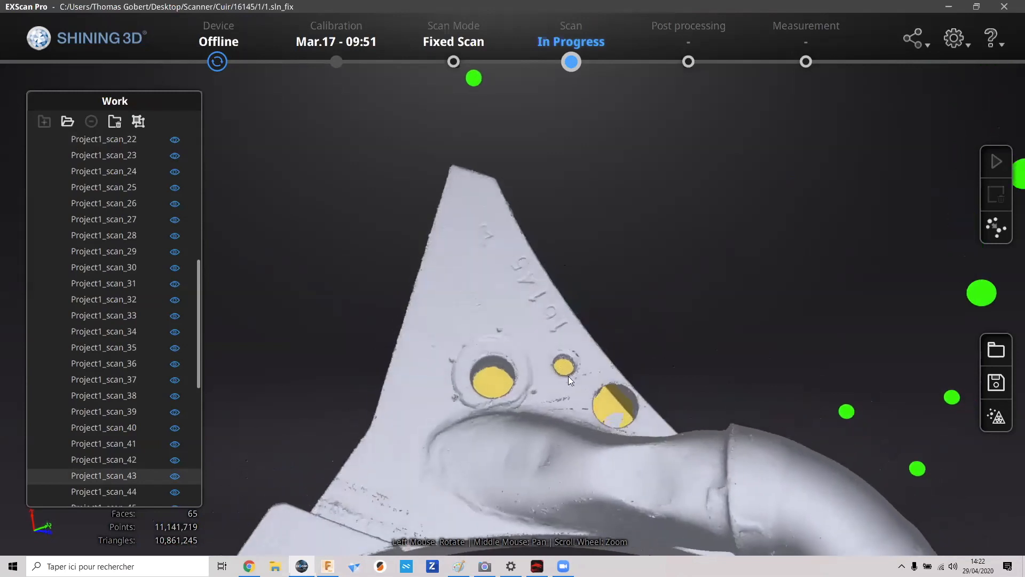
left_click_drag(646, 284, 595, 219)
scroll(617, 240, "down", 7)
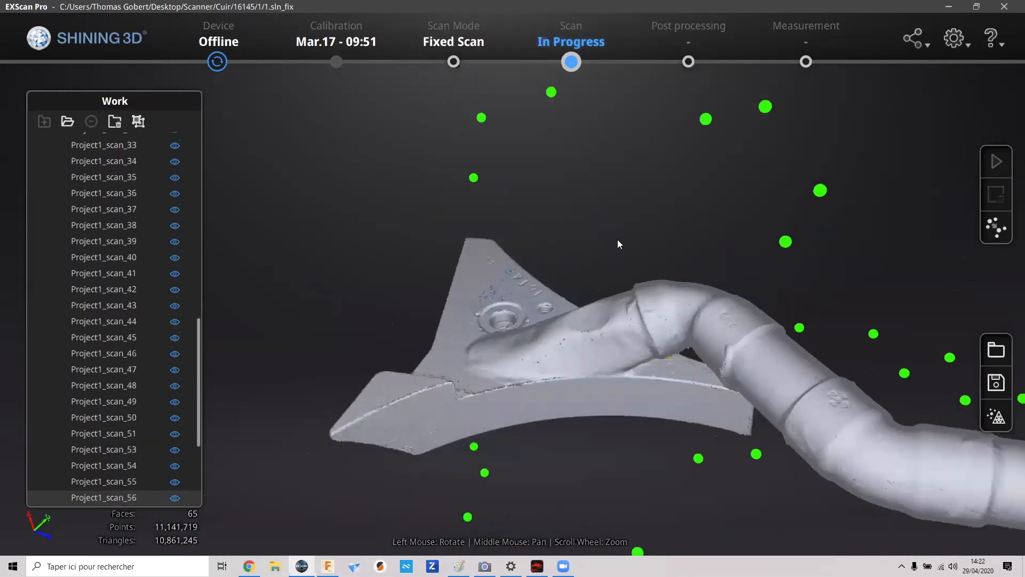
scroll(691, 265, "up", 1)
middle_click_drag(691, 265, 542, 185)
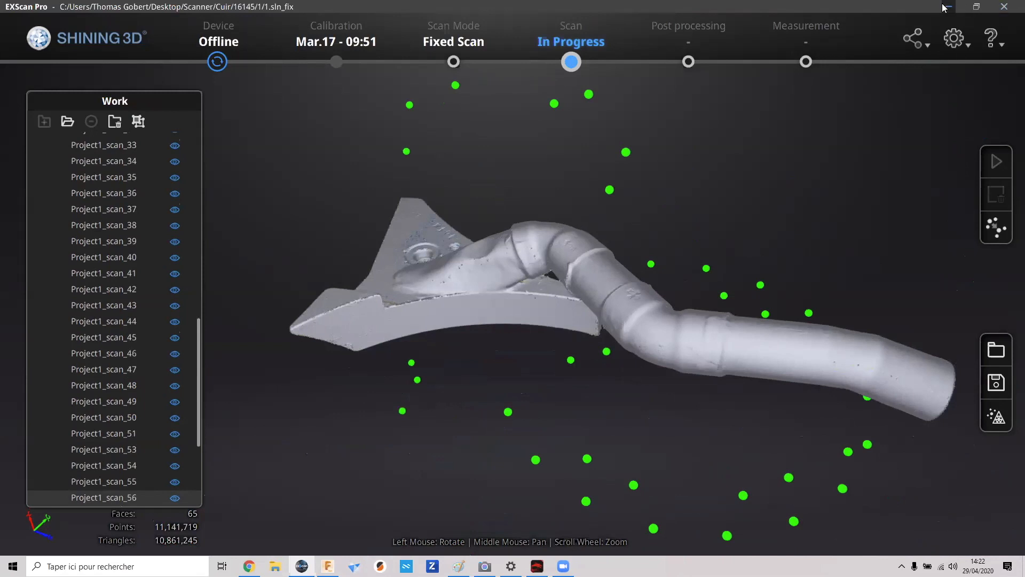
- Switch to the Gabarit model in Fusion 360 and select MeshBody1 among its bodies
left_click(1004, 6)
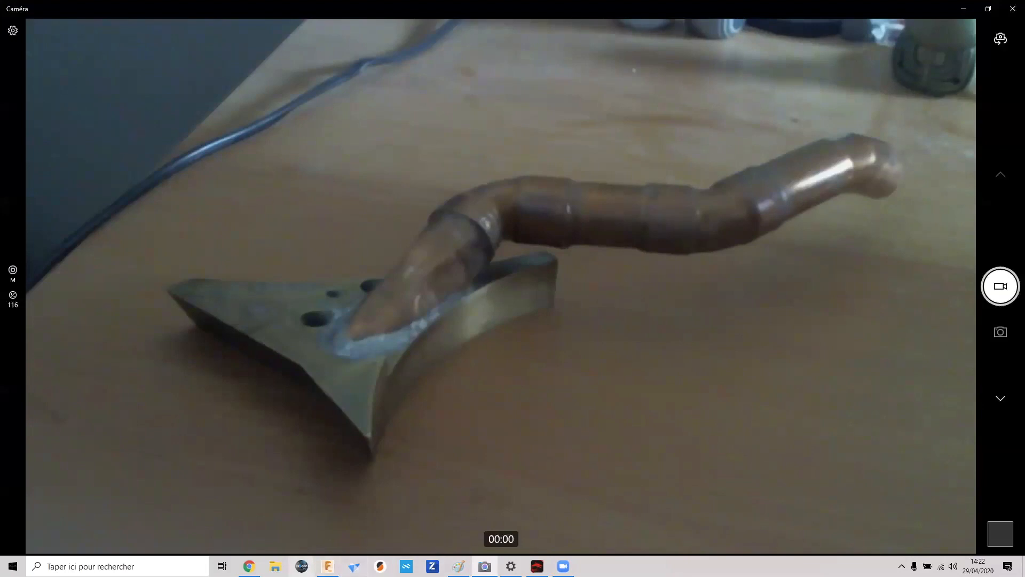
left_click(328, 566)
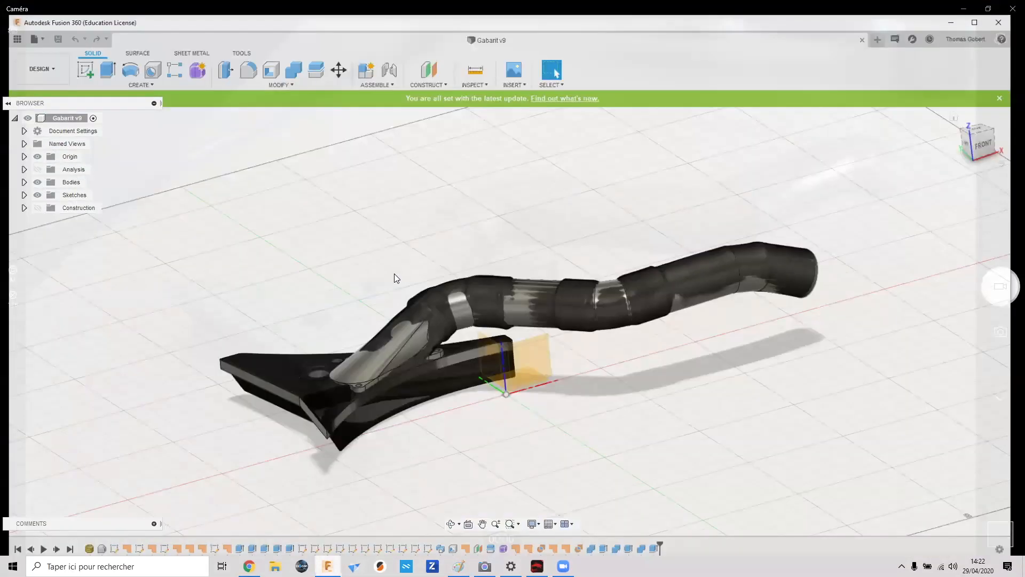
middle_click_drag(581, 385, 550, 407, "shift")
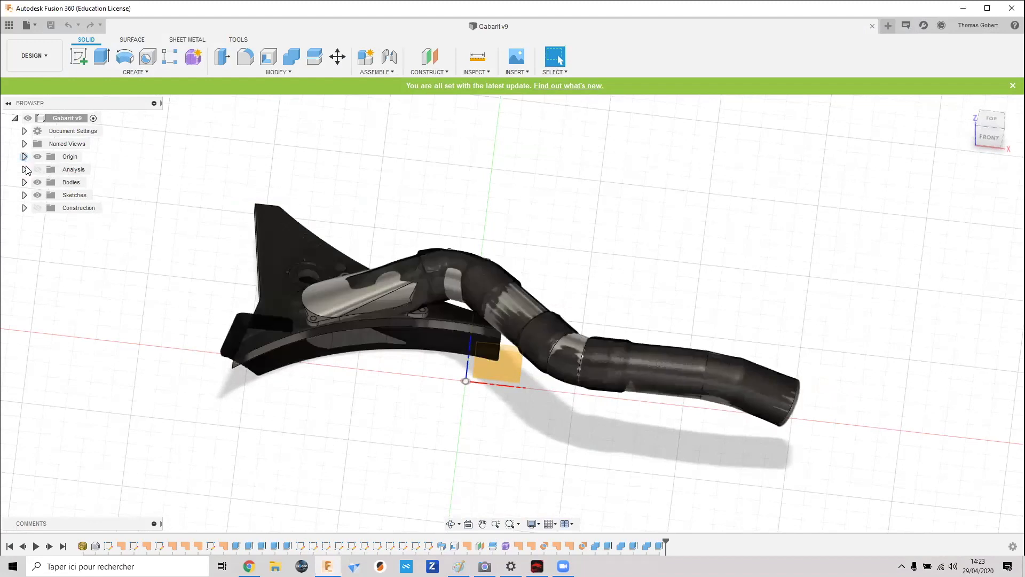
left_click(24, 182)
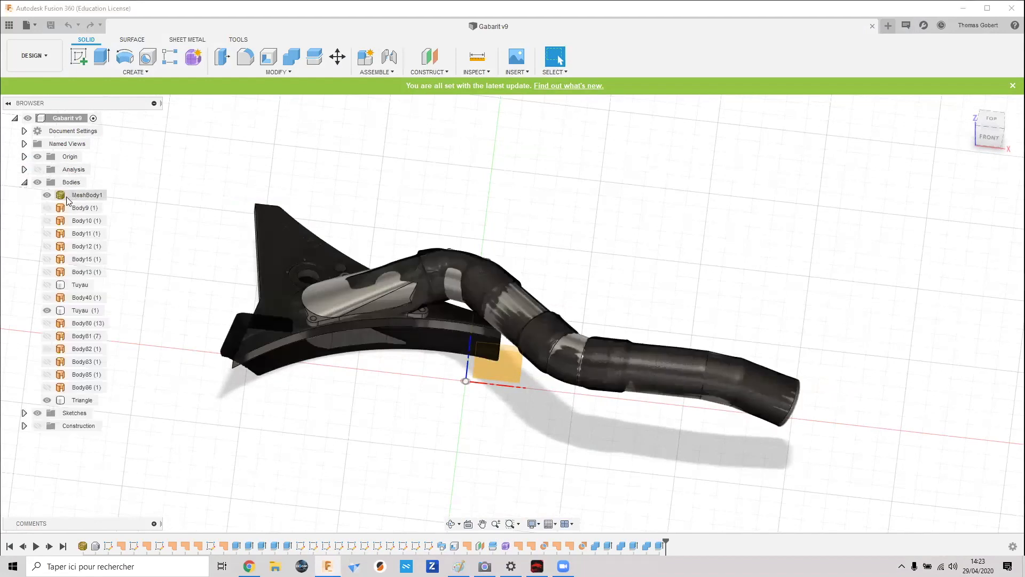
left_click(98, 195)
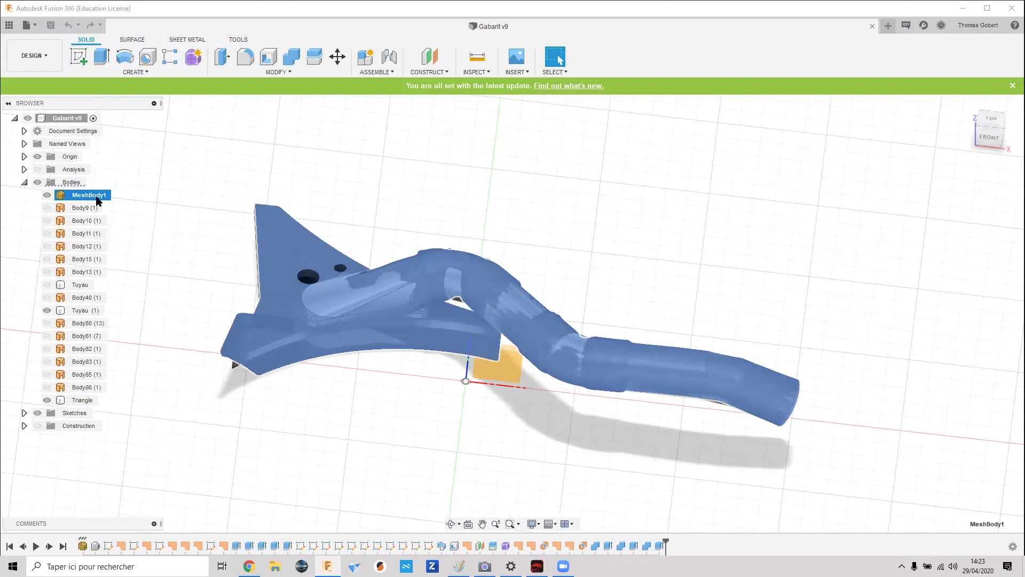
- Locate the Insert Mesh command among the insert options and view the highlighted mesh body
left_click(515, 72)
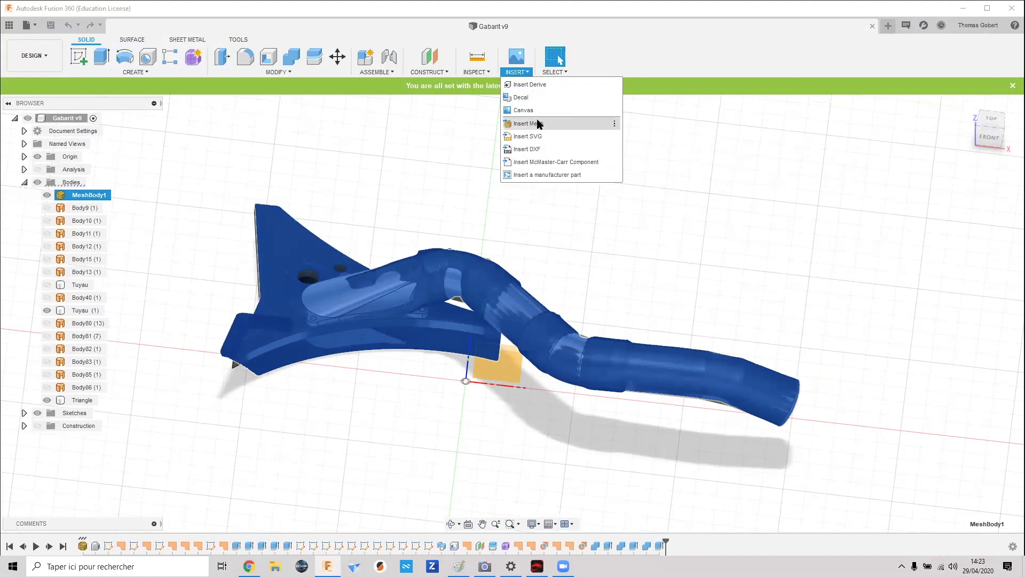
scroll(370, 327, "up", 3)
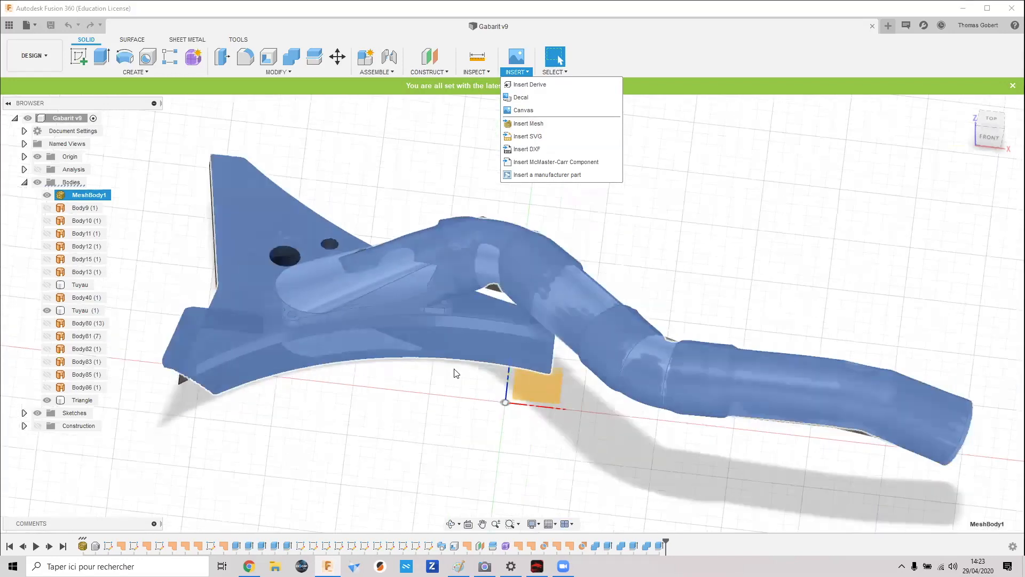
scroll(347, 374, "down", 4)
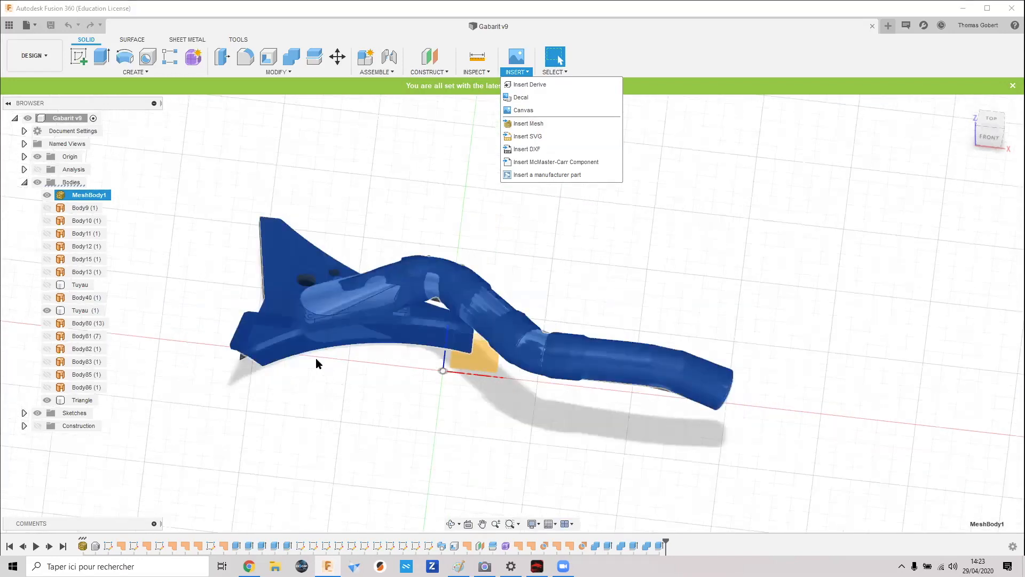
middle_click_drag(340, 354, 412, 389, "shift")
scroll(412, 390, "up", 3)
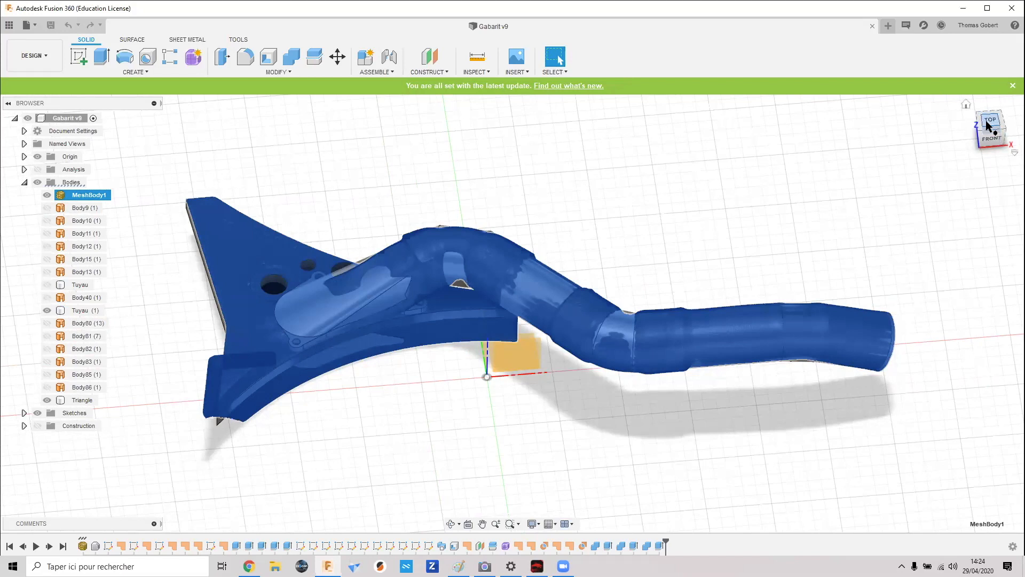
- Inspect the model's underside, reselect the mesh body and view it from the plate's end
middle_click_drag(951, 149, 537, 305, "shift")
middle_click_drag(547, 356, 298, 380, "shift")
scroll(644, 280, "up", 3)
left_click(645, 279)
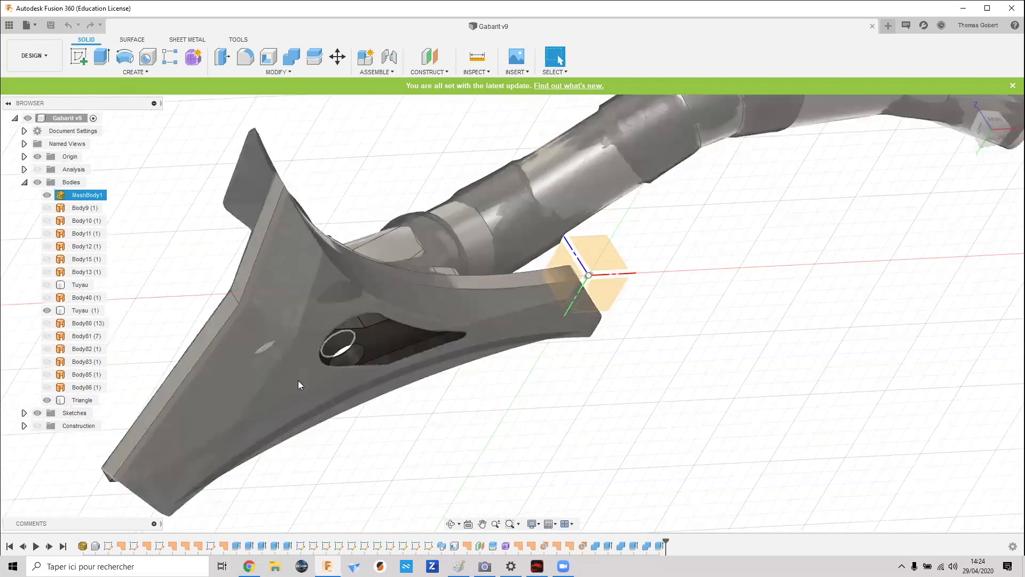
left_click(373, 348)
middle_click_drag(686, 241, 711, 300, "shift")
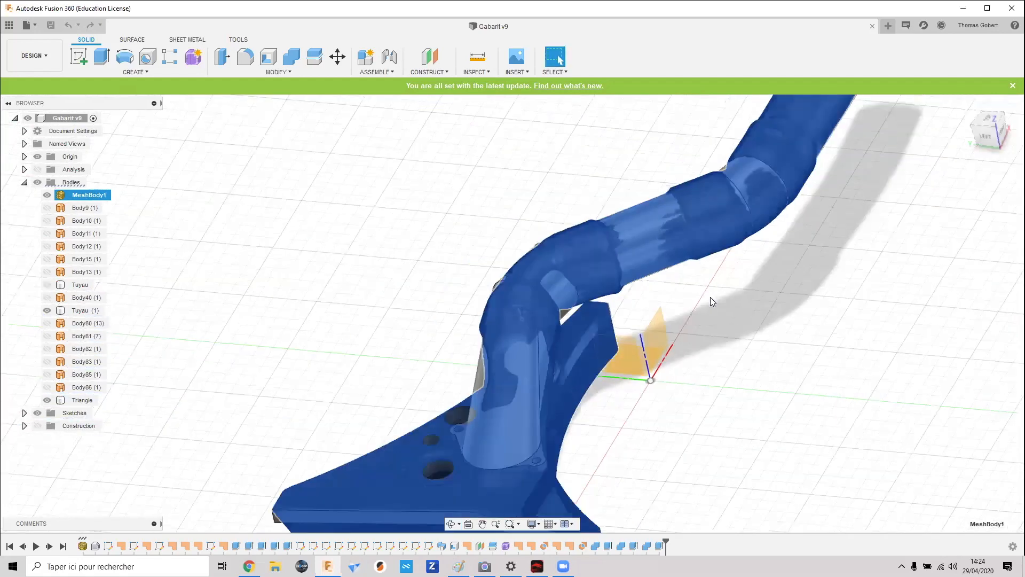
scroll(710, 297, "down", 3)
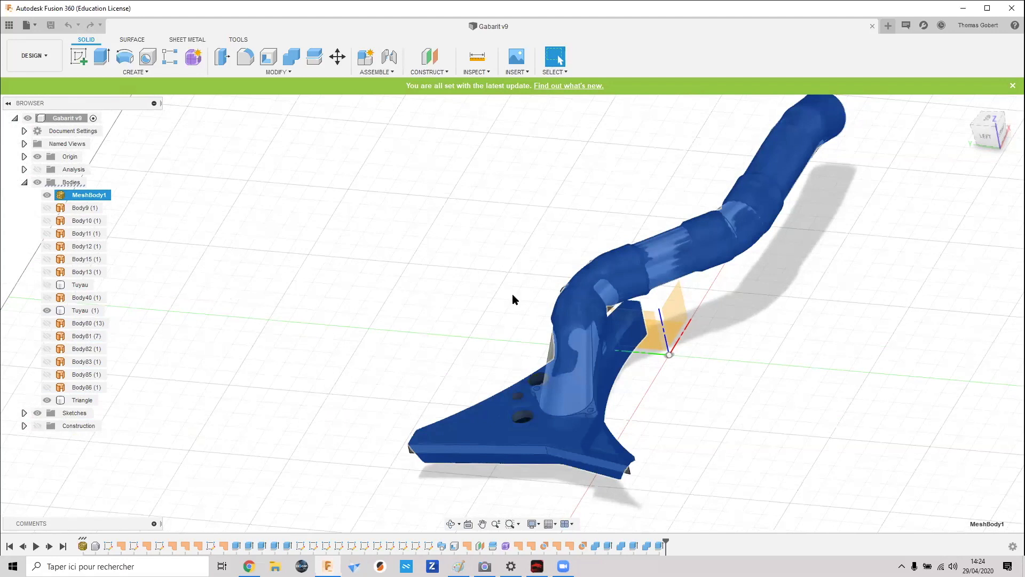
- Hide the Tuyau (1) and Triangle bodies so only MeshBody1 stays displayed
middle_click_drag(487, 336, 342, 326, "shift")
left_click(490, 222)
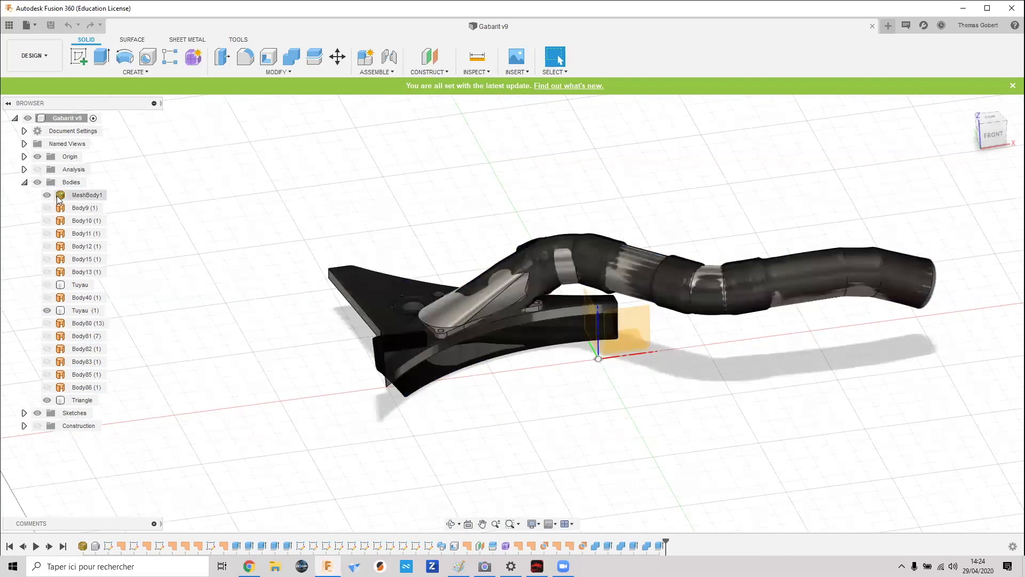
left_click(47, 310)
left_click(47, 400)
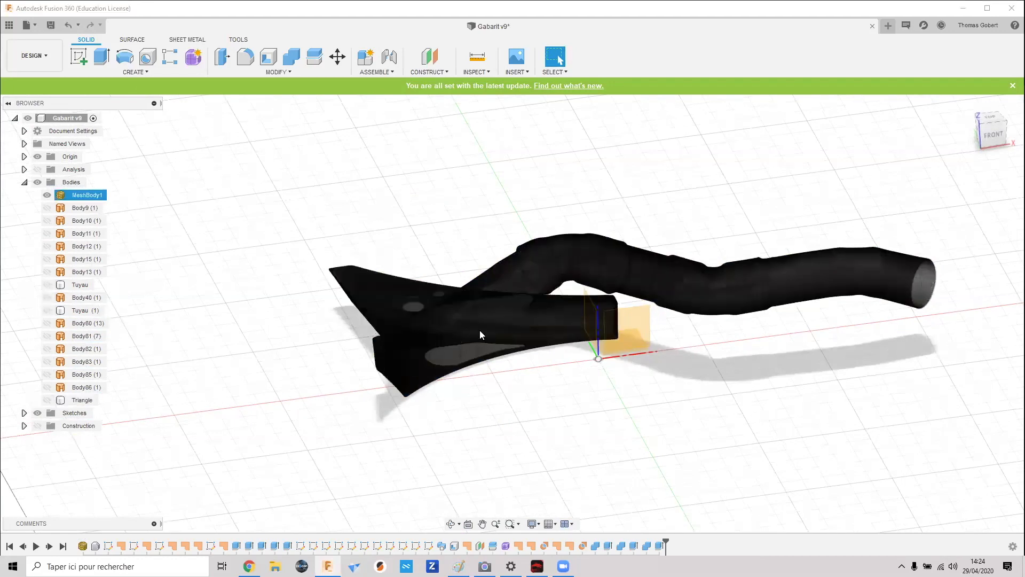
- Examine the isolated scan mesh from the front, above and the pipe's open end
middle_click_drag(642, 361, 664, 321, "shift")
scroll(664, 321, "up", 4)
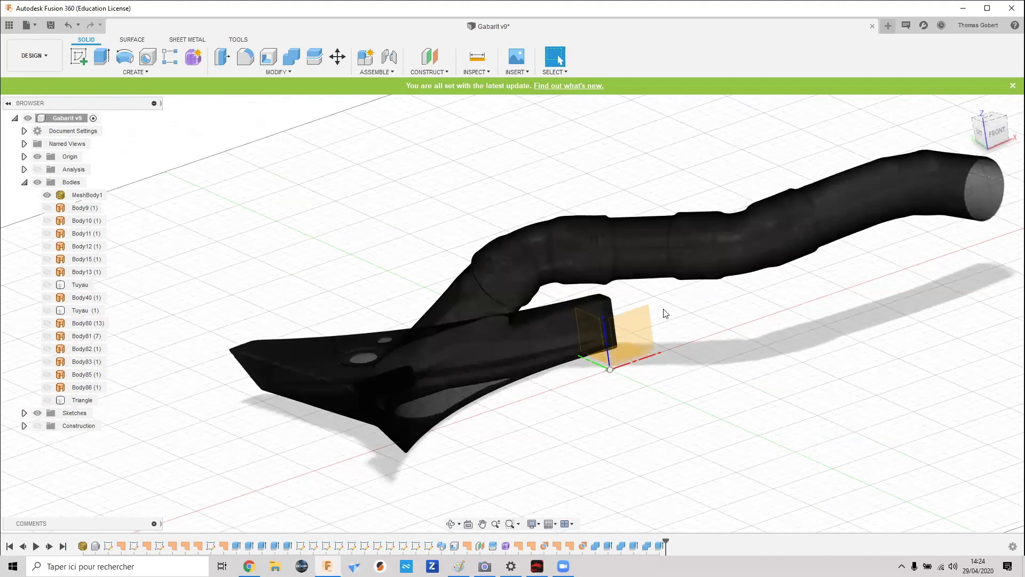
middle_click_drag(700, 319, 867, 346, "shift")
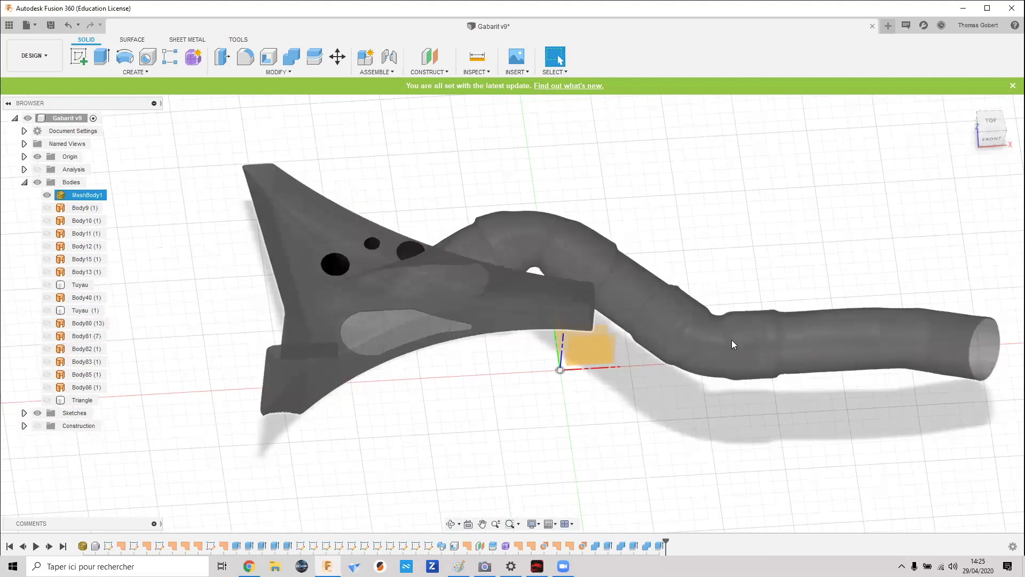
middle_click_drag(652, 249, 621, 221, "shift")
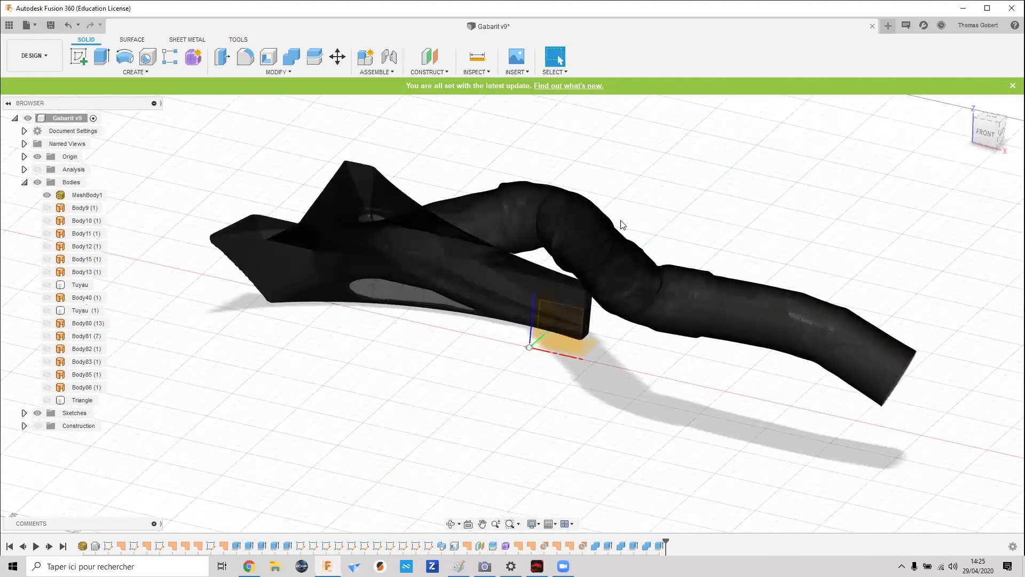
left_click(165, 286)
middle_click_drag(783, 256, 824, 451, "shift")
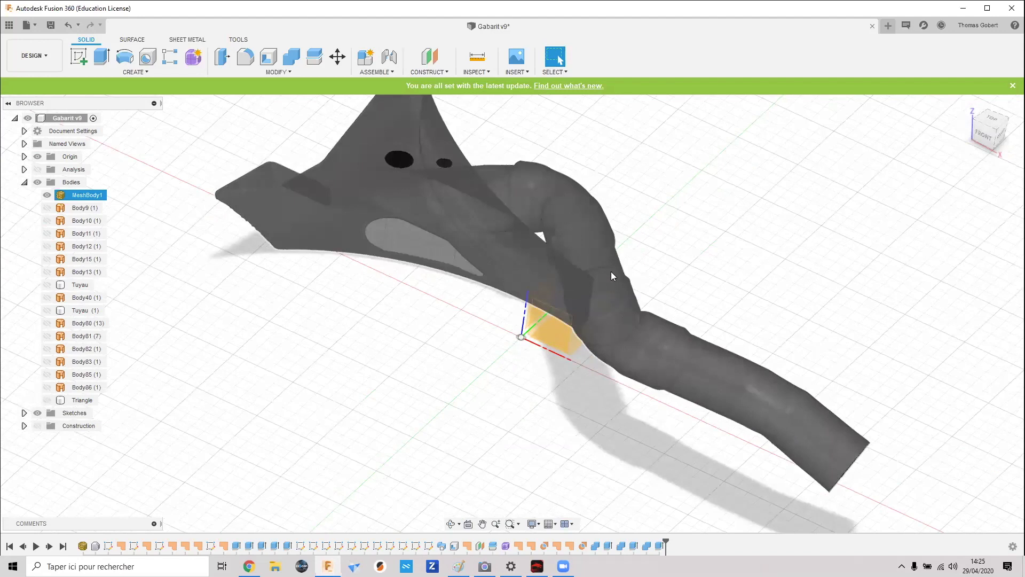
left_click(464, 327)
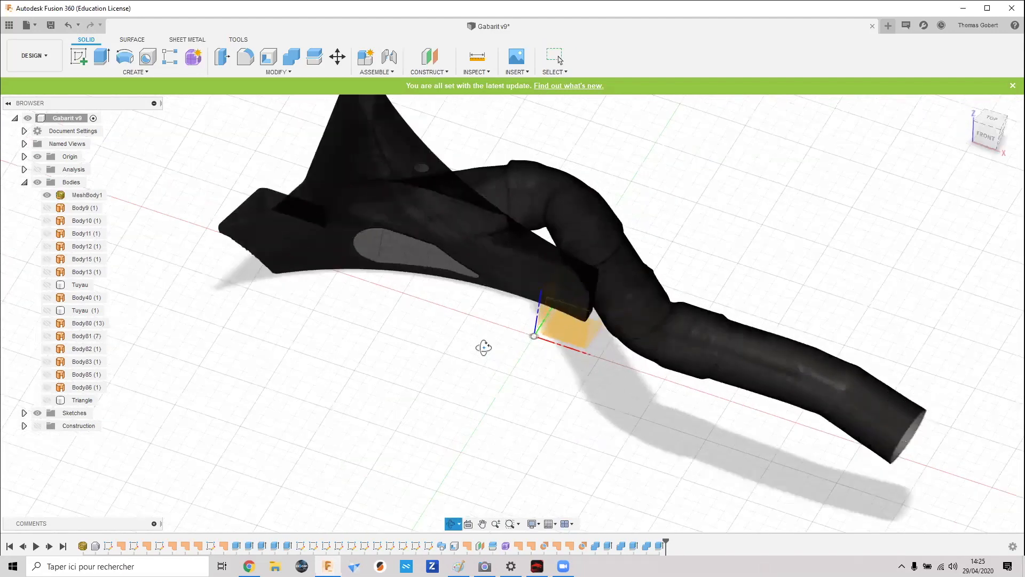
middle_click_drag(483, 347, 64, 279, "shift")
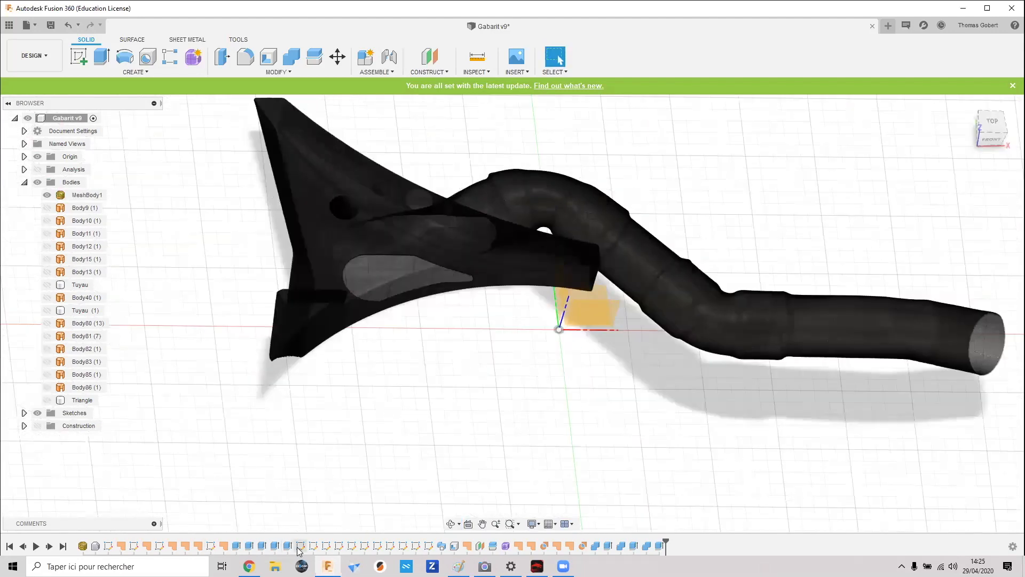
- Select Sketch1 in the design history and view its section ring at the pipe's open end up close
left_click(300, 545)
left_click(309, 492)
left_click(315, 545)
middle_click_drag(501, 431, 475, 374, "shift")
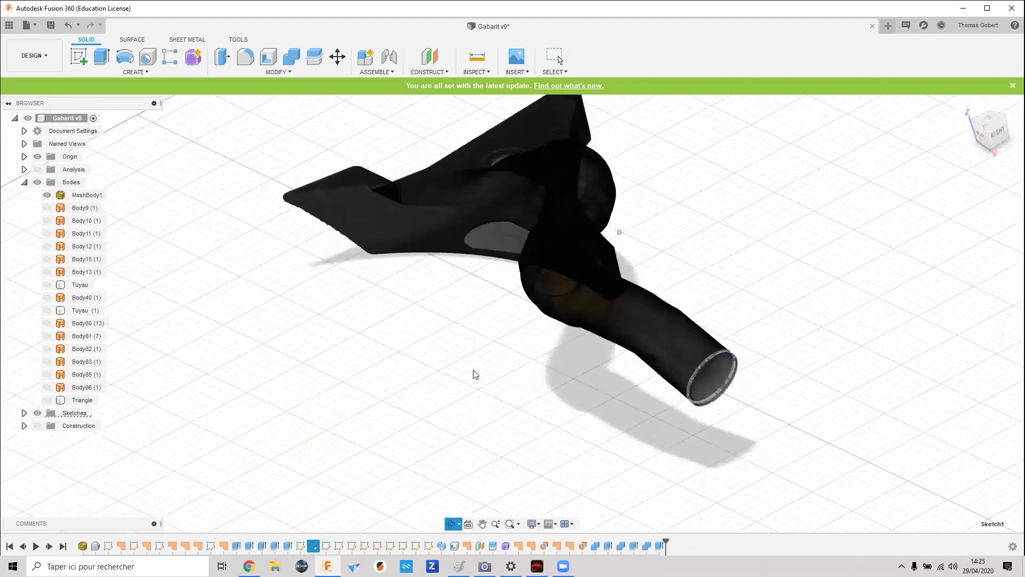
scroll(503, 366, "up", 3)
scroll(345, 361, "up", 1)
middle_click_drag(413, 350, 256, 352)
- Locate the Create Mesh Section Sketch command and examine the section ring on the pipe's open end from several angles
left_click(144, 72)
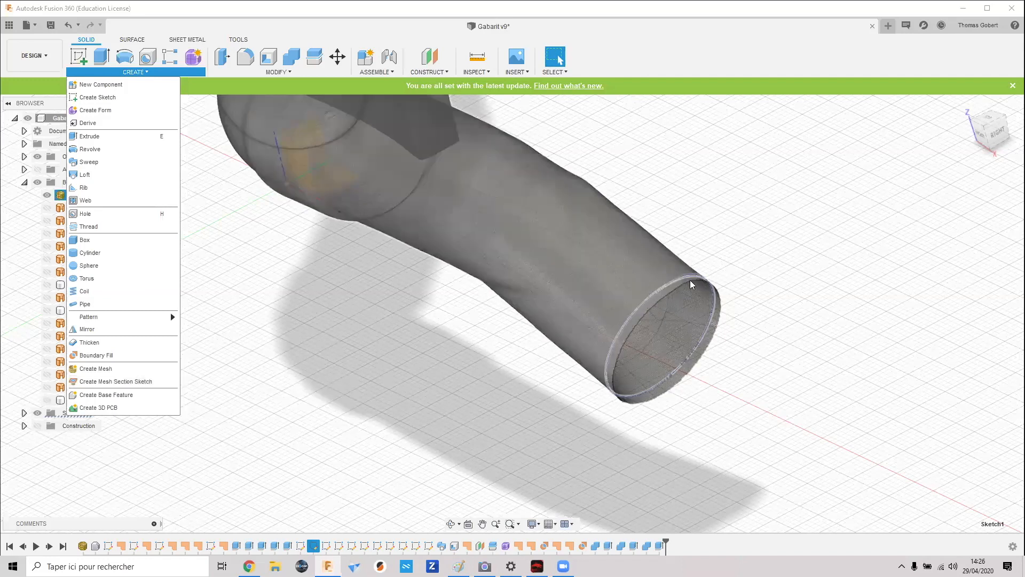
key("F4")
mouse_move(448, 333)
left_mouse_down()
mouse_move(430, 316)
mouse_move(454, 338)
left_mouse_up()
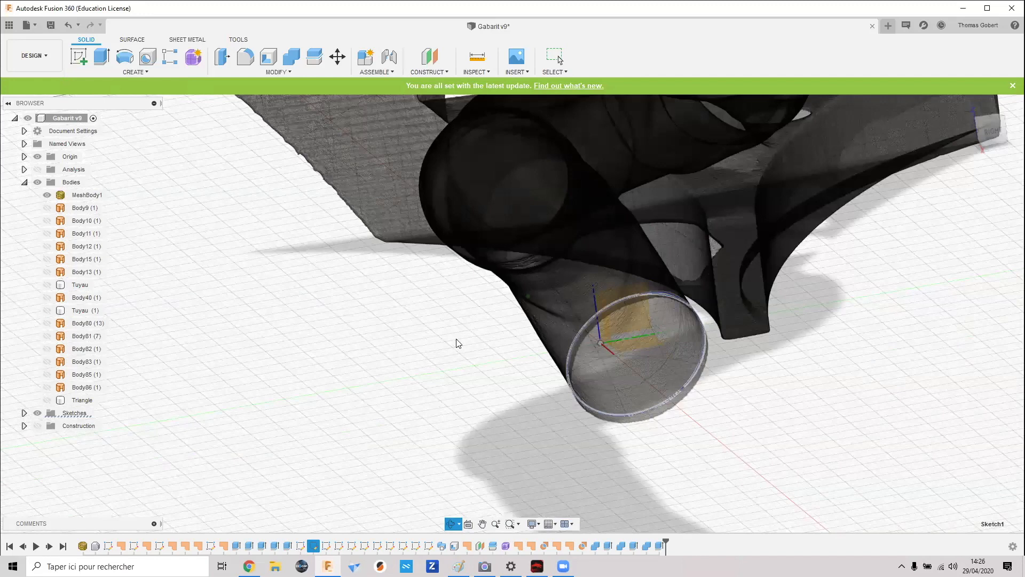
key("Escape")
left_click(602, 303)
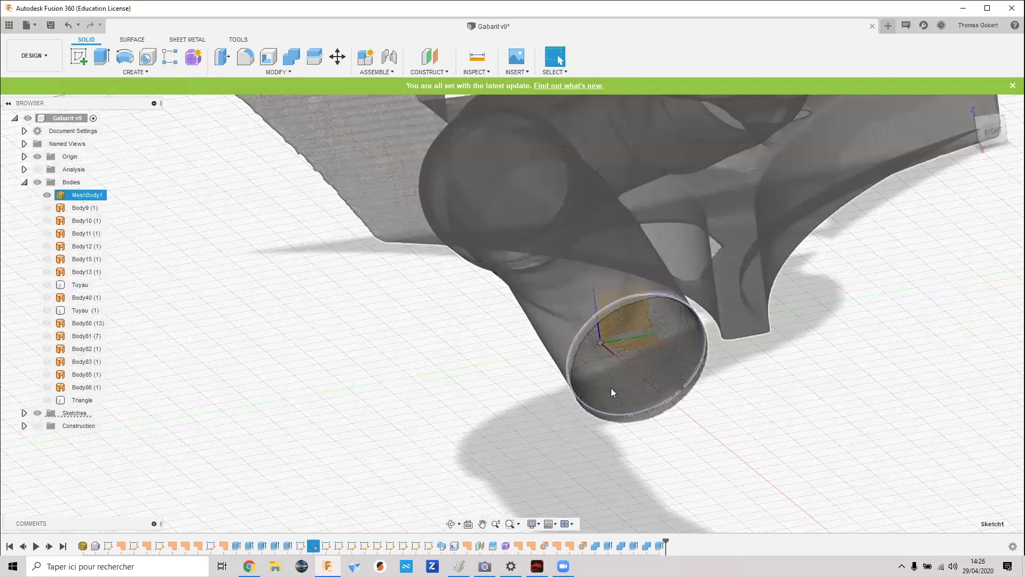
middle_click_drag(618, 392, 759, 244, "shift")
scroll(372, 319, "down", 3)
left_click(759, 243)
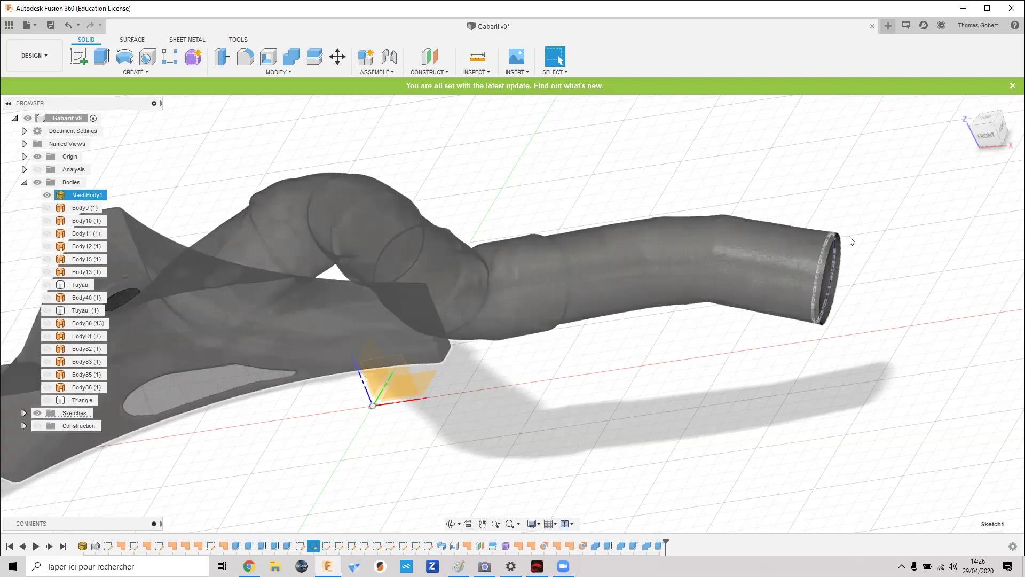
- Select Sketch2, Sketch4 and Sketch5 in turn to view successive section rings along the pipe
left_click(323, 547)
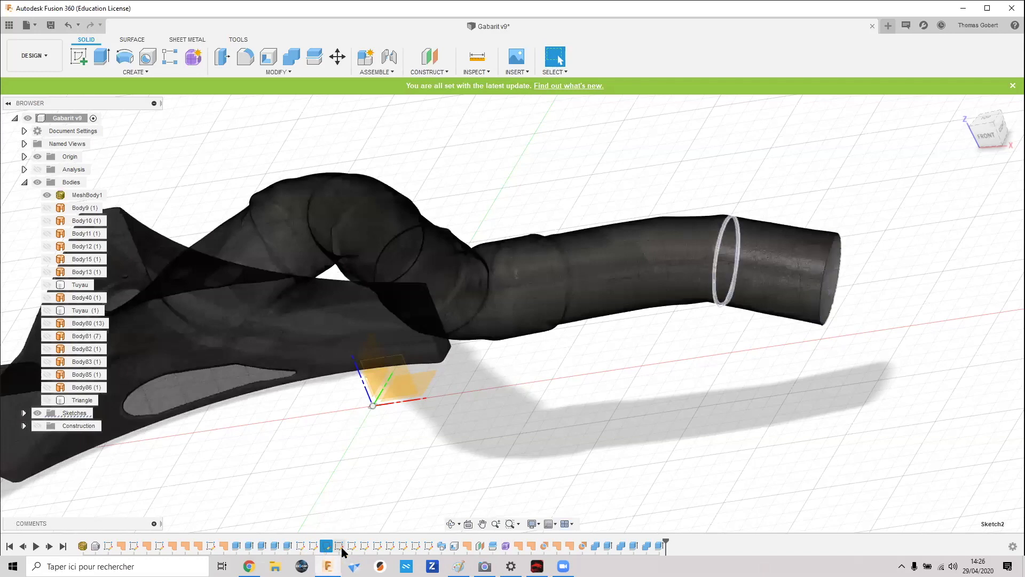
left_click(339, 546)
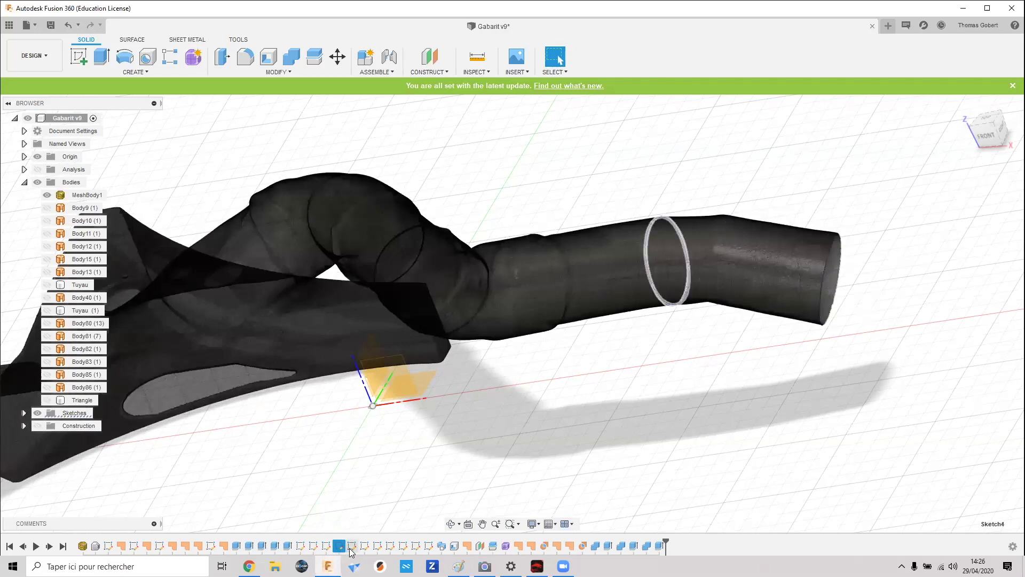
left_click(351, 546)
mouse_move(421, 444)
left_mouse_down()
mouse_move(434, 450)
mouse_move(437, 434)
left_mouse_up()
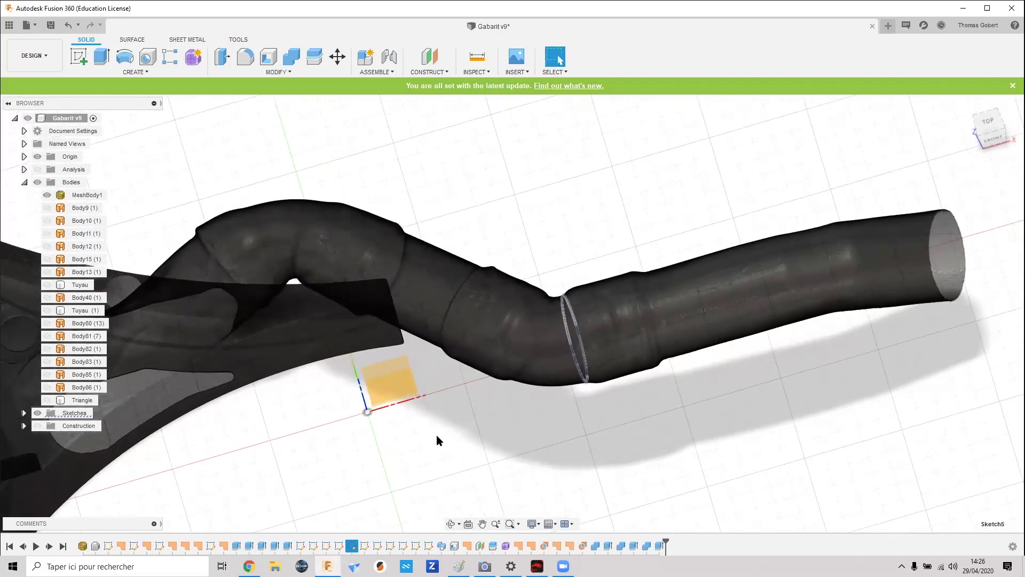
key("Escape")
left_click(834, 281)
mouse_move(436, 421)
middle_mouse_down("shift")
mouse_move(401, 388)
mouse_move(374, 383)
middle_mouse_up("shift")
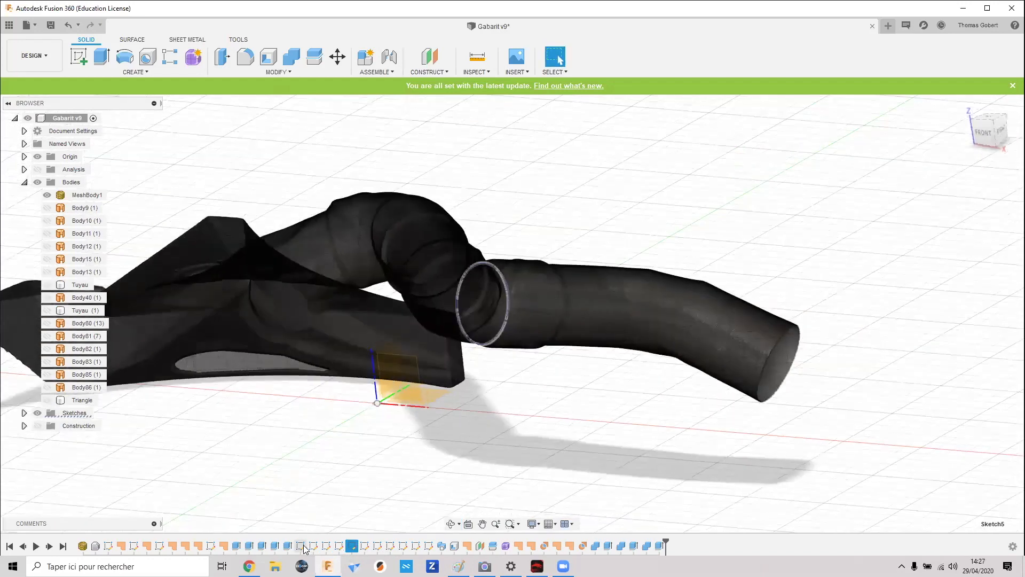
- Reselect Sketch1 and compare the pipe's end section with the mesh from the front and at an angle
left_click(304, 547)
left_click(314, 546)
mouse_move(636, 372)
middle_mouse_down("shift")
mouse_move(627, 368)
mouse_move(647, 374)
mouse_move(686, 291)
mouse_move(579, 347)
mouse_move(610, 348)
mouse_move(623, 361)
middle_mouse_up("shift")
left_click(985, 130)
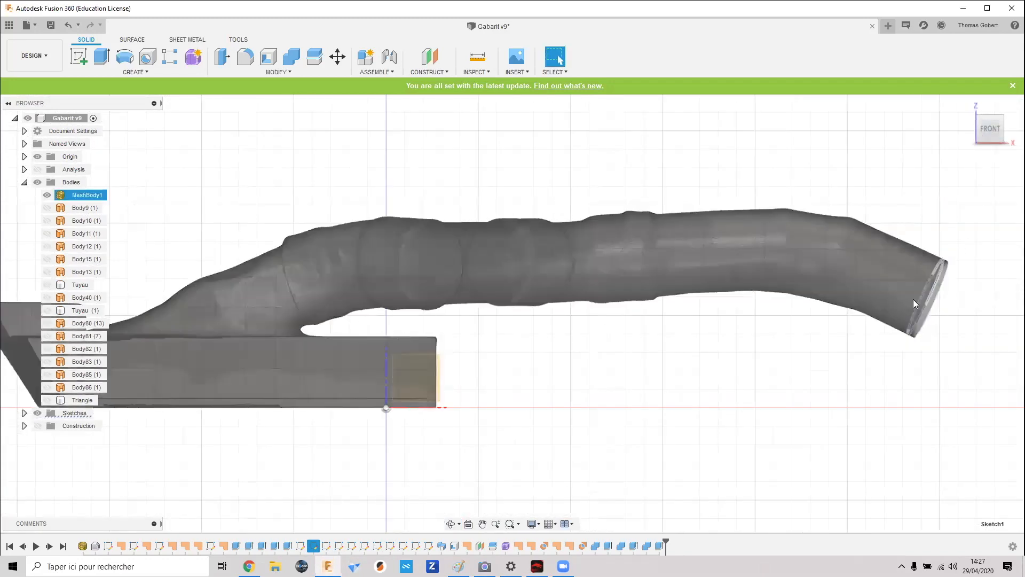
middle_click_drag(774, 323, 726, 342, "shift")
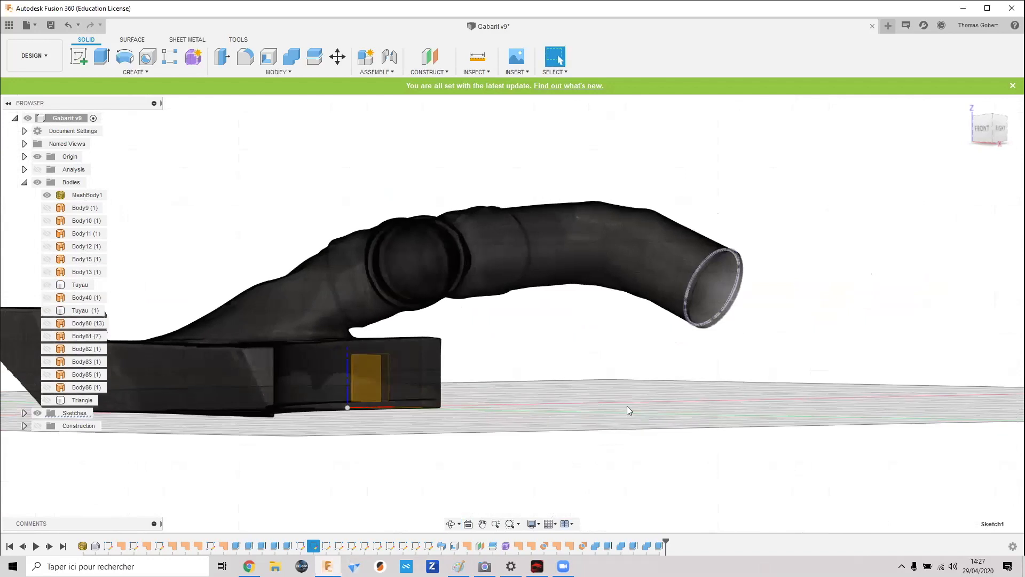
mouse_move(593, 379)
middle_mouse_down("shift")
mouse_move(560, 377)
mouse_move(607, 383)
middle_mouse_up("shift")
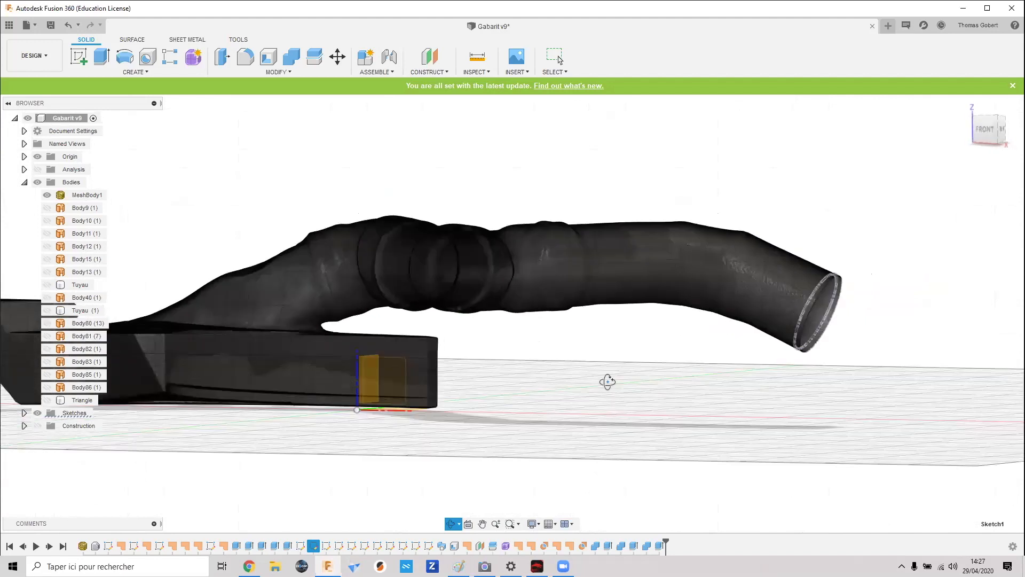
middle_click_drag(640, 334, 828, 331, "shift")
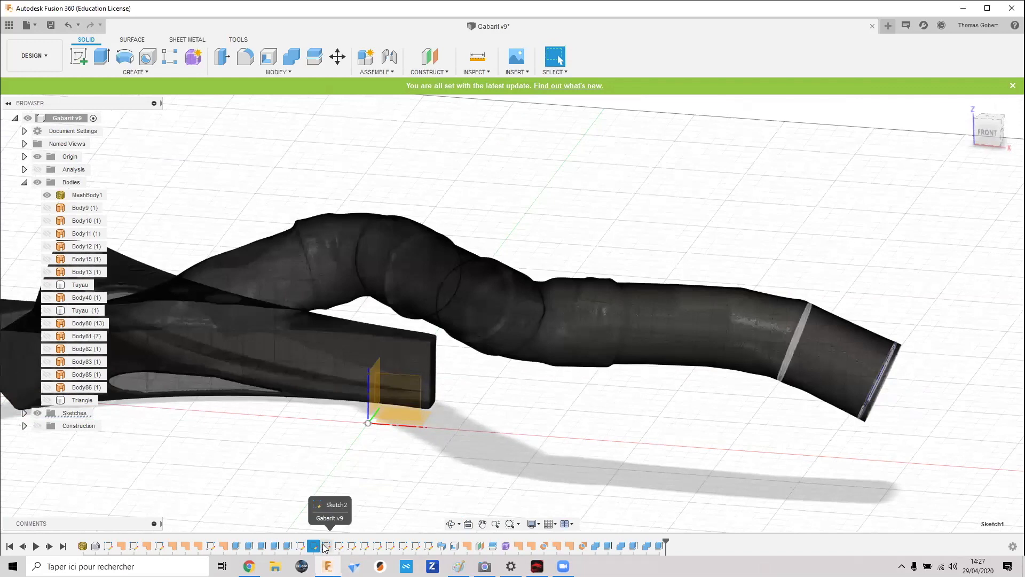
- Review the section rings of Sketch2, Sketch4 and Sketch5 again, moving from the pipe's end towards its bend
middle_click_drag(521, 435, 543, 433, "shift")
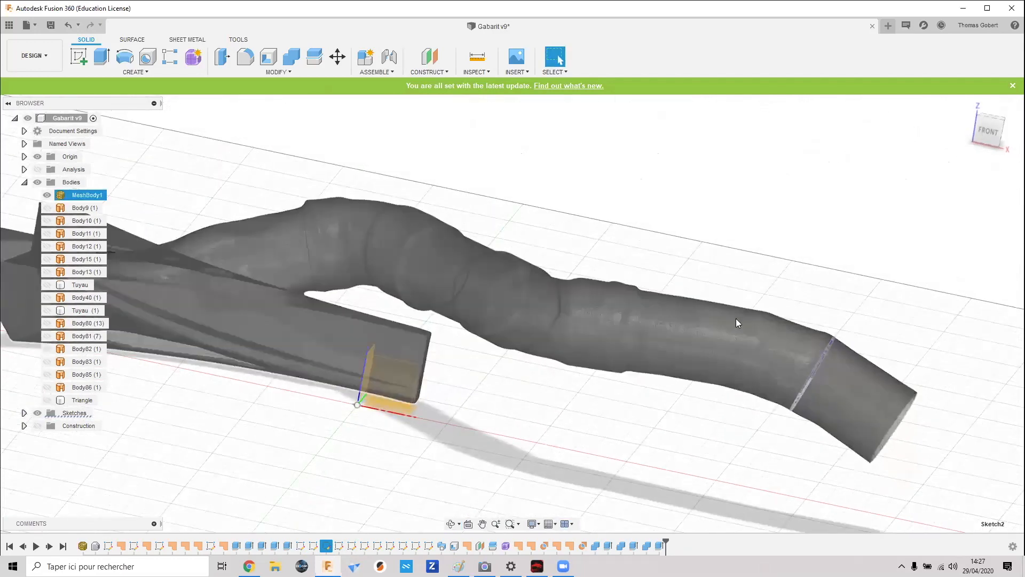
left_click(339, 545)
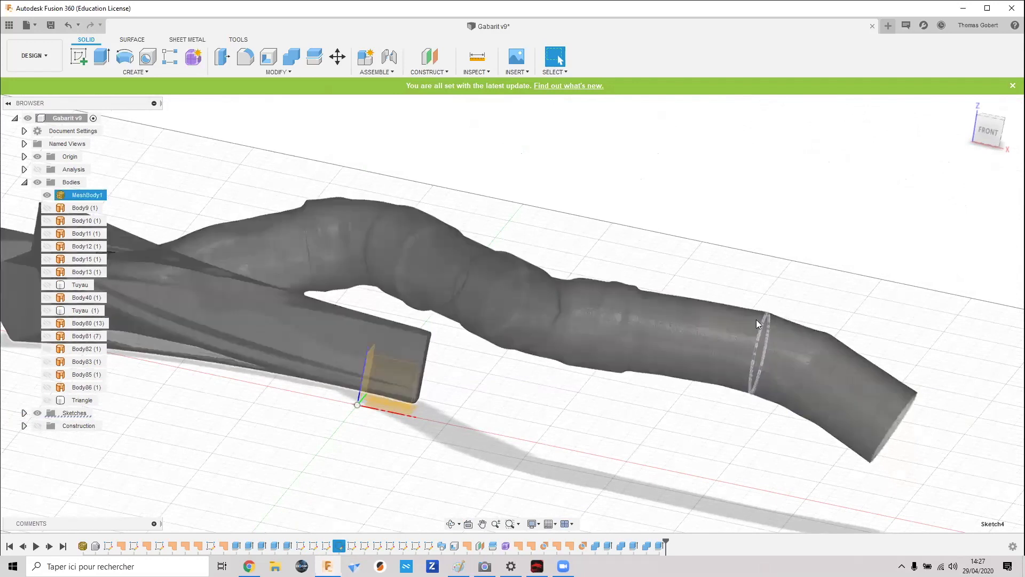
left_click(351, 545)
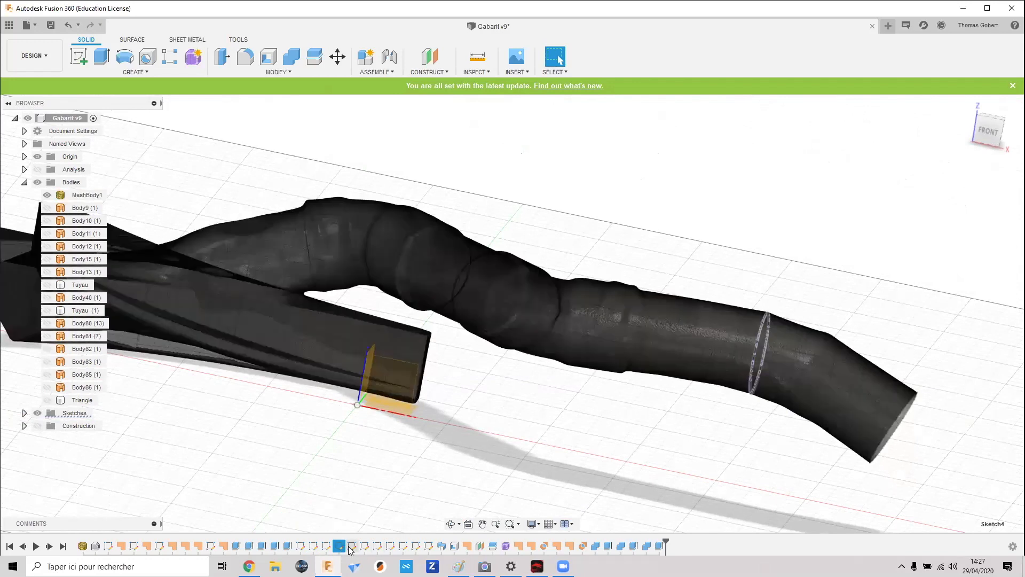
mouse_move(530, 423)
middle_mouse_down("shift")
mouse_move(540, 460)
mouse_move(561, 406)
middle_mouse_up("shift")
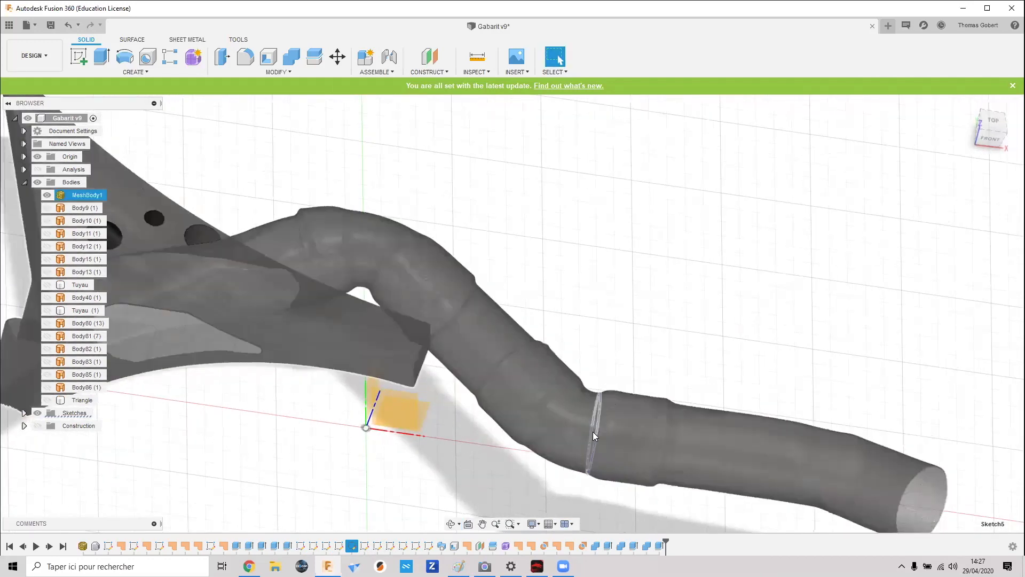
middle_click_drag(605, 369, 607, 327, "shift")
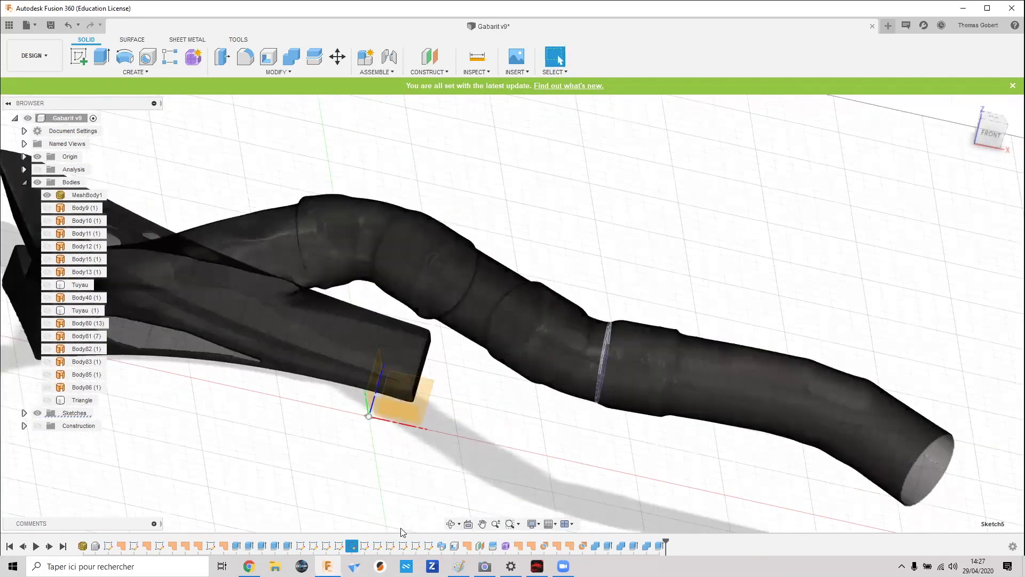
- Select the section sketches from Sketch6 through Sketch8 and view where they cut the pipe and plate
left_click(365, 545)
mouse_move(465, 446)
middle_mouse_down("shift")
mouse_move(475, 462)
mouse_move(464, 472)
middle_mouse_up("shift")
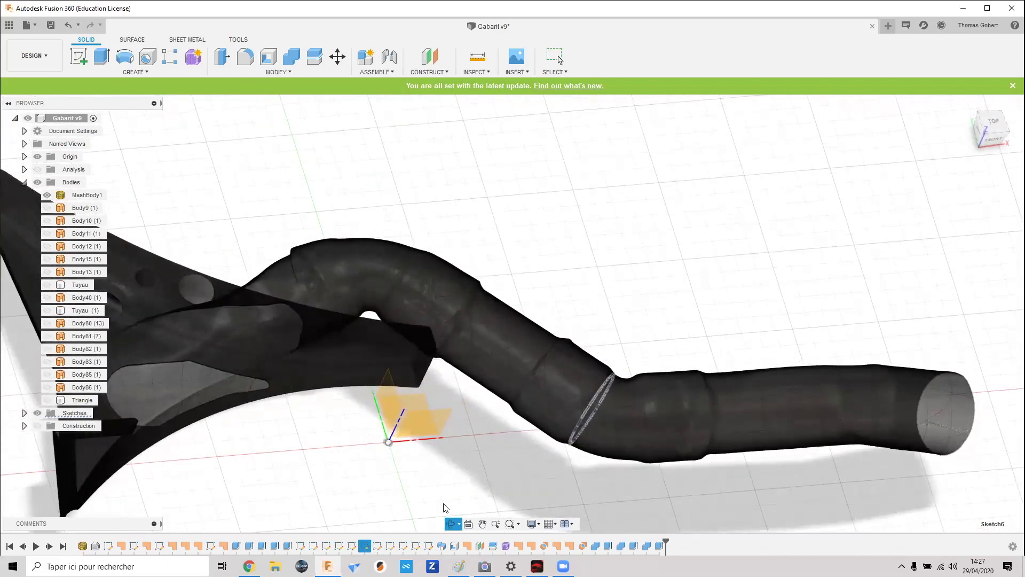
left_click(378, 545)
middle_click_drag(402, 456, 395, 483, "shift")
left_click(389, 545)
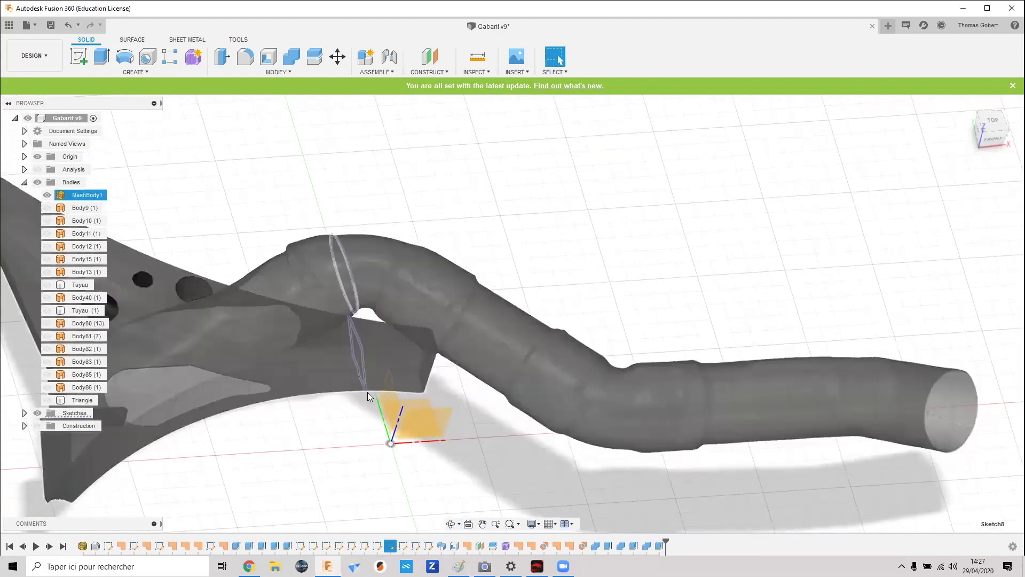
mouse_move(357, 419)
middle_mouse_down("shift")
mouse_move(356, 444)
mouse_move(331, 324)
mouse_move(336, 416)
mouse_move(332, 392)
mouse_move(406, 451)
middle_mouse_up("shift")
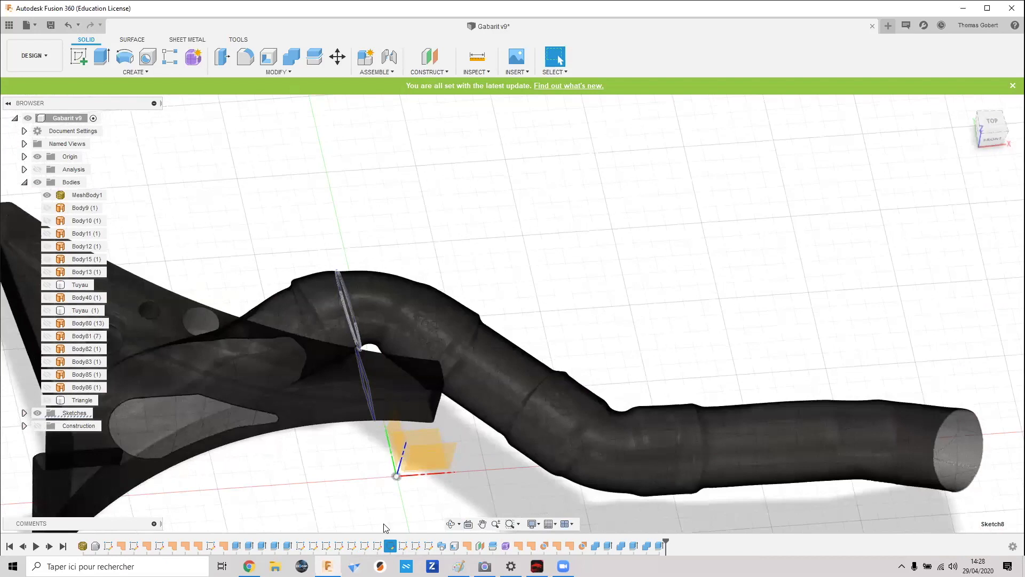
- Check the sketch following Sketch8, then reselect Sketch8 and examine its section around the upper bend
left_click(403, 546)
mouse_move(346, 427)
middle_mouse_down("shift")
mouse_move(382, 411)
mouse_move(357, 423)
mouse_move(390, 461)
middle_mouse_up("shift")
left_click(391, 547)
mouse_move(345, 426)
middle_mouse_down("shift")
mouse_move(343, 449)
mouse_move(338, 418)
mouse_move(372, 483)
middle_mouse_up("shift")
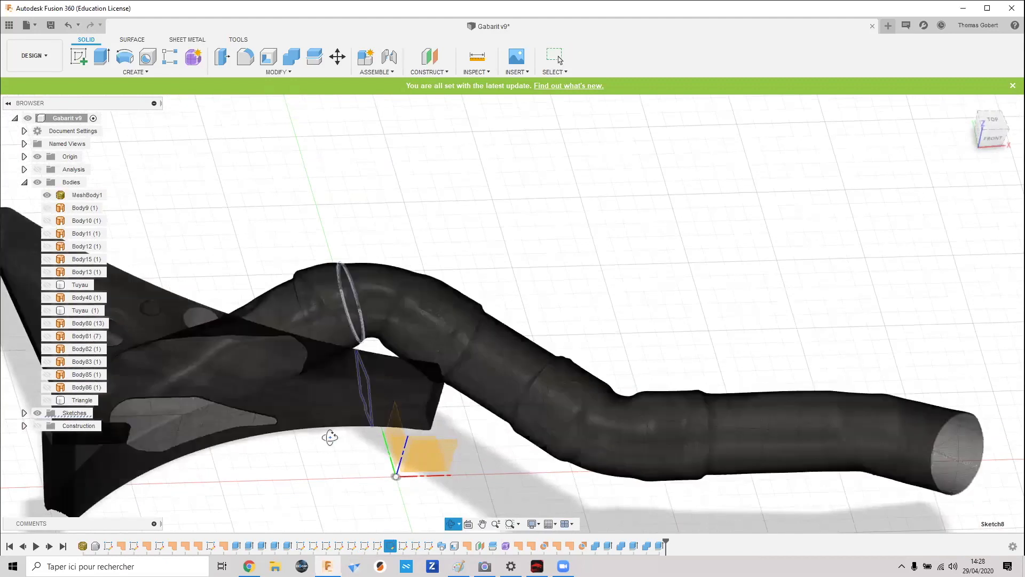
middle_click_drag(332, 435, 333, 433, "shift")
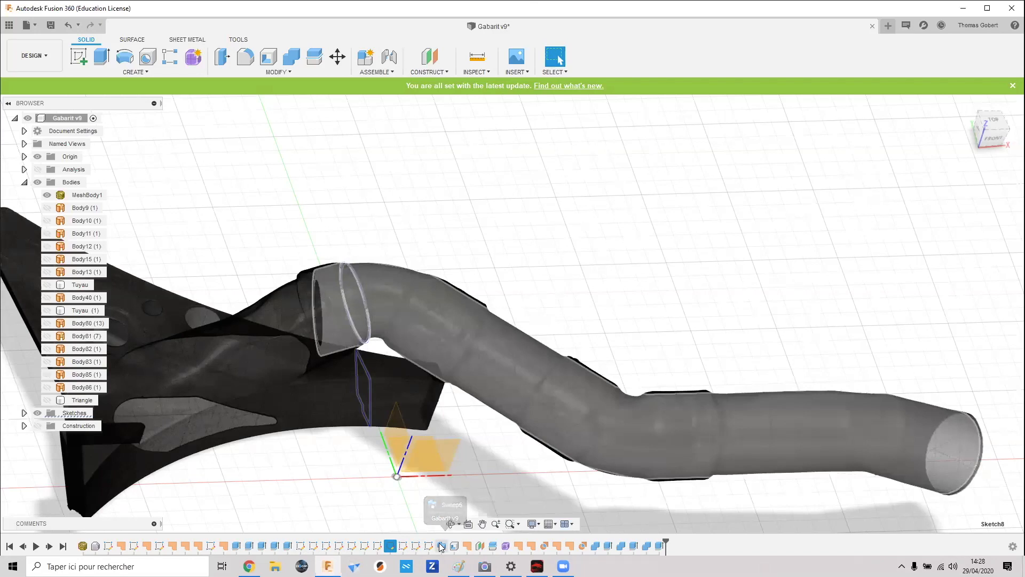
- Select Sketch11 and examine its section at the pipe's bend nearest the plate, with MeshBody1 selected
left_click(403, 545)
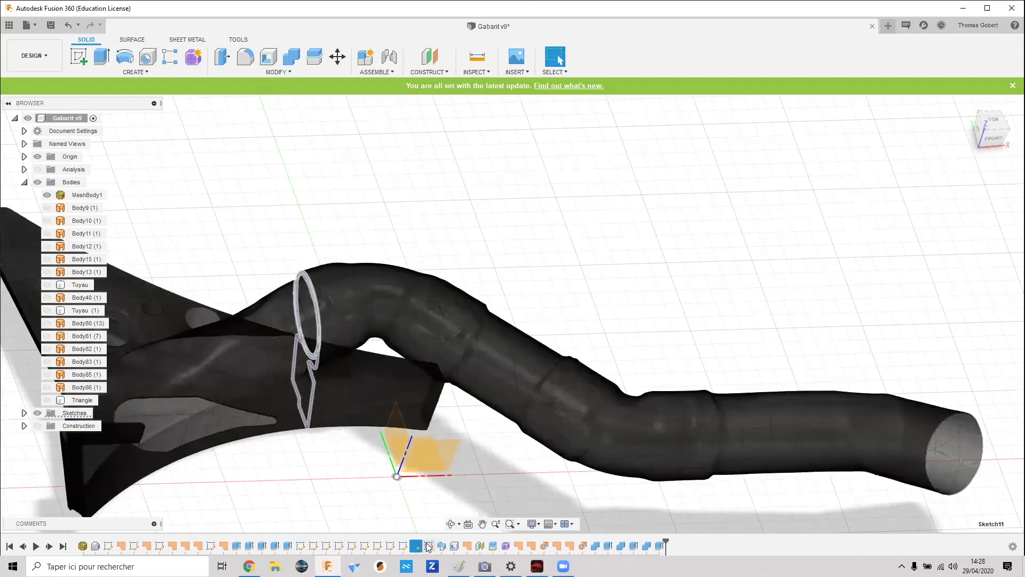
left_click(412, 546)
left_click(415, 547)
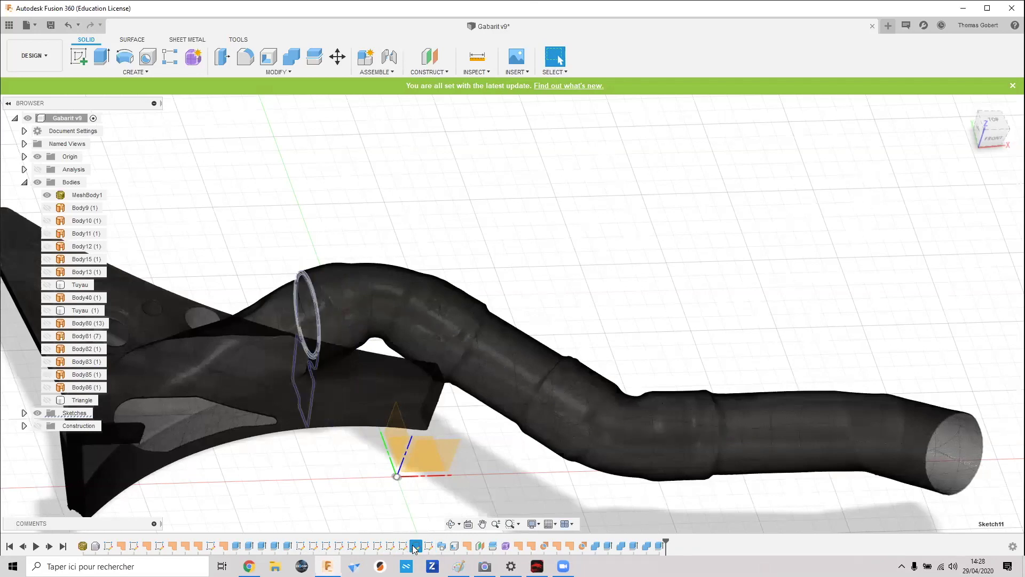
left_click(404, 547)
left_click(416, 546)
middle_click_drag(302, 476, 226, 294, "shift")
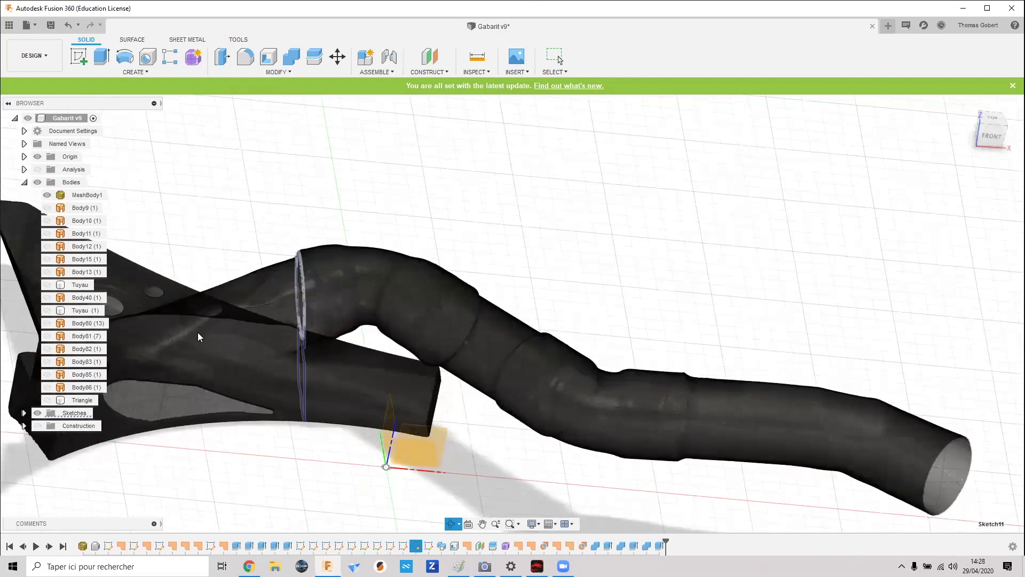
left_click(226, 294)
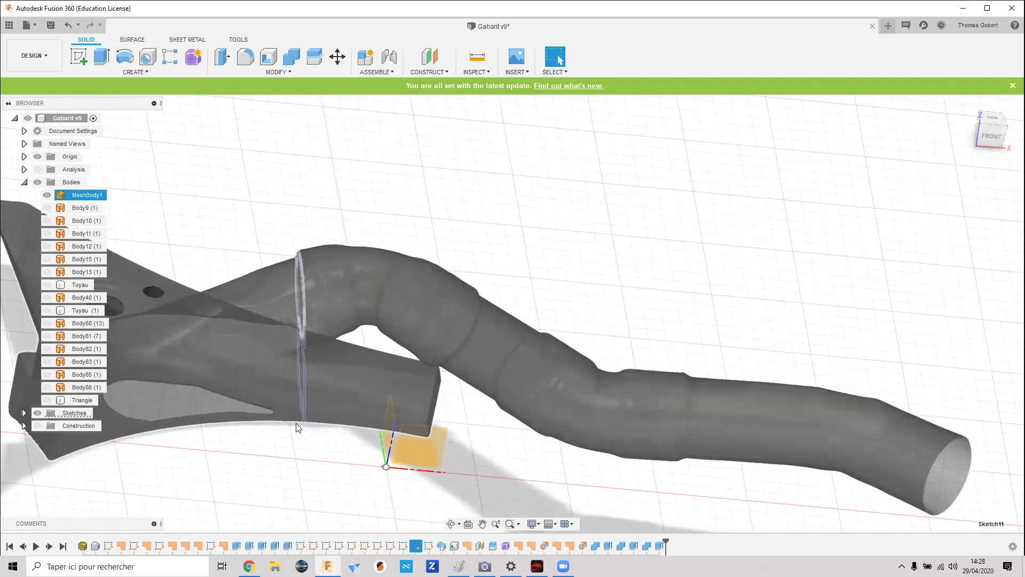
- Examine Sketch11's section ring around the pipe beside the plate from several angles and up close
left_click(303, 449)
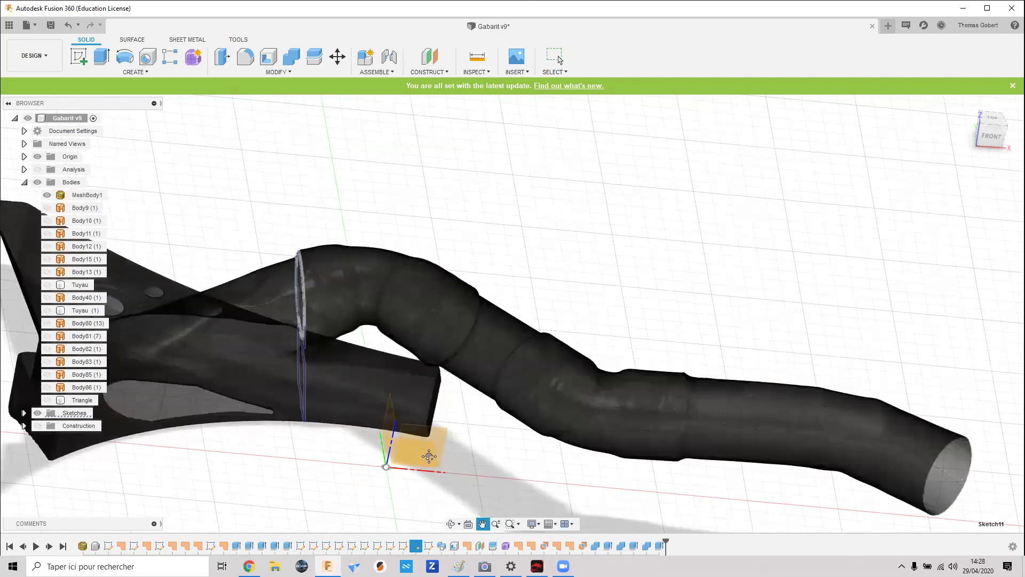
scroll(320, 453, "up", 5)
middle_click_drag(343, 448, 416, 288, "shift")
left_click(416, 287)
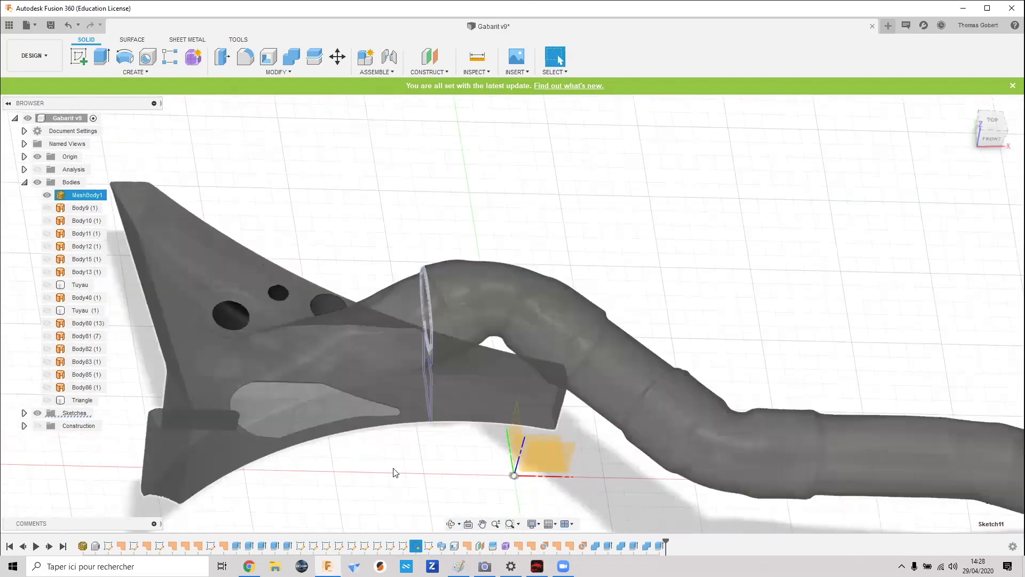
middle_click_drag(407, 456, 436, 273, "shift")
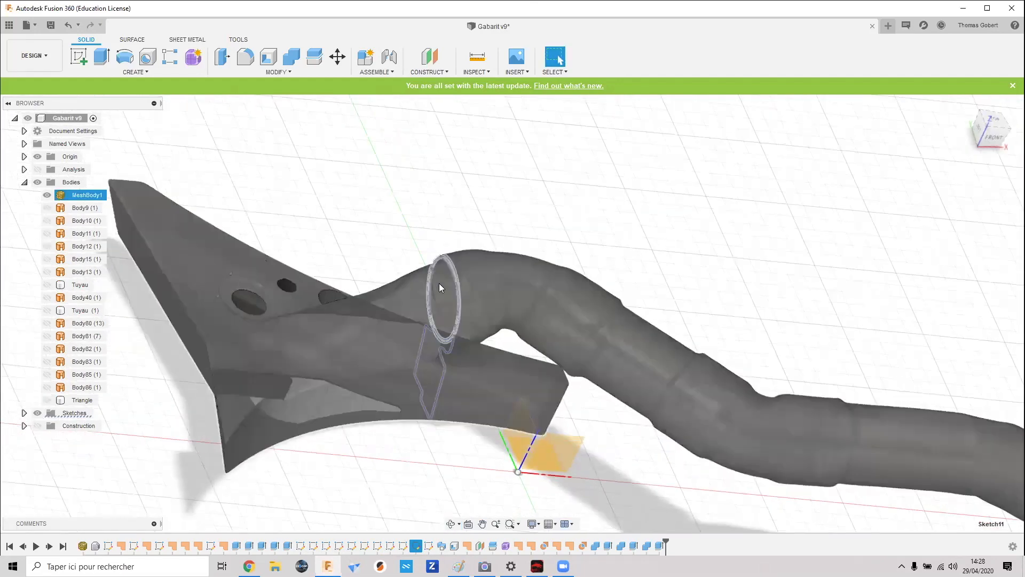
scroll(439, 287, "up", 2)
scroll(403, 289, "up", 2)
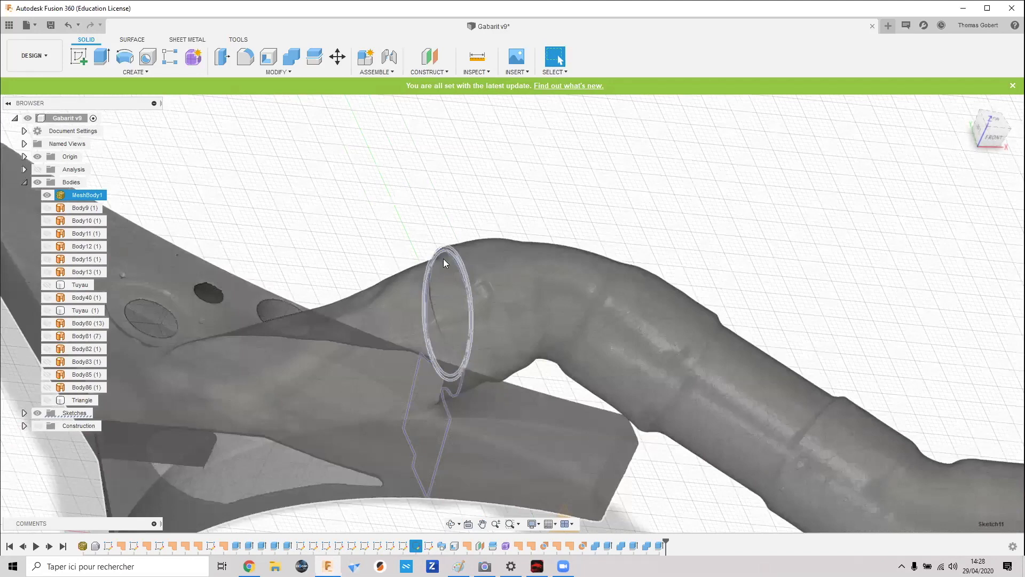
left_click(368, 532)
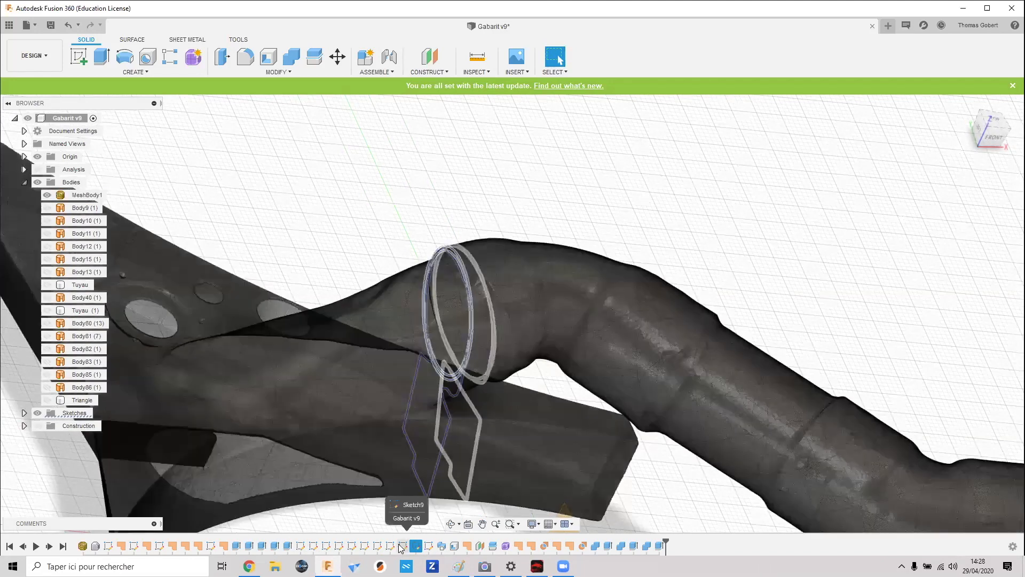
- Select Sketch3 and view its path running through the centre of the pipe along its whole length
left_click(429, 546)
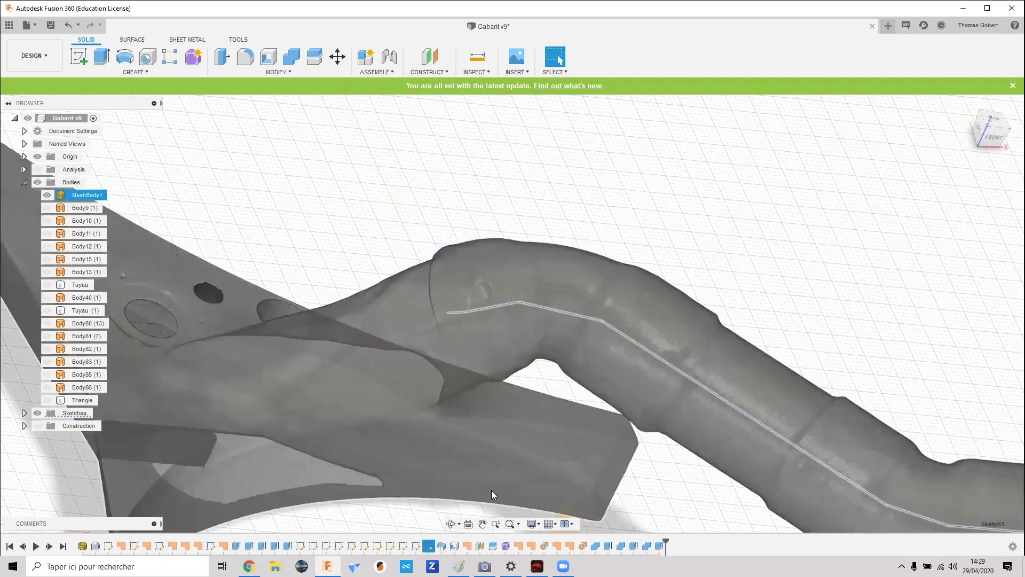
scroll(546, 394, "down", 4)
middle_click_drag(573, 307, 473, 373)
left_click(396, 297)
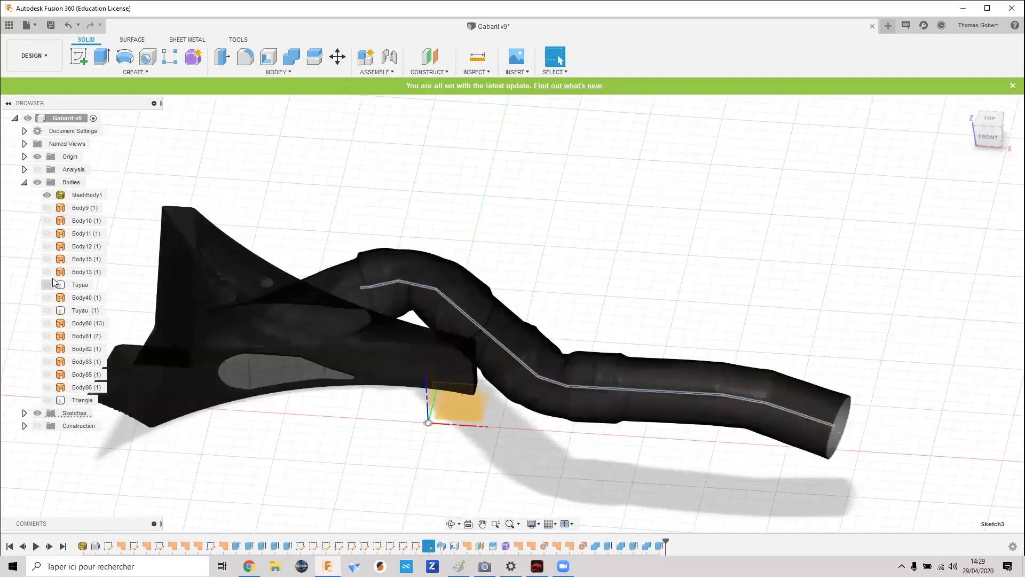
- Hide MeshBody1 and expand the list of sketches, checking Sketch22 and selecting Sketch1
key("v")
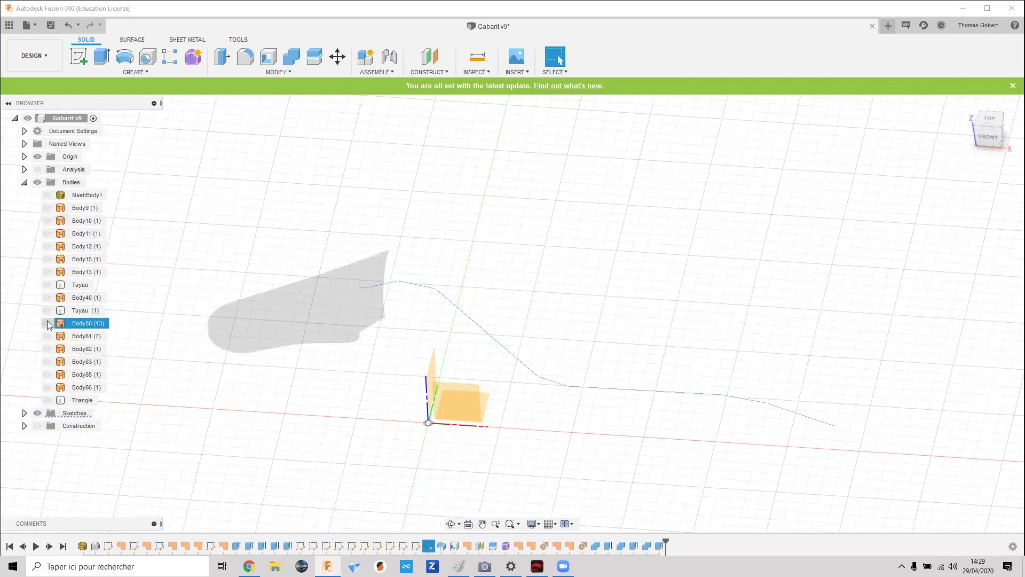
left_click(302, 545)
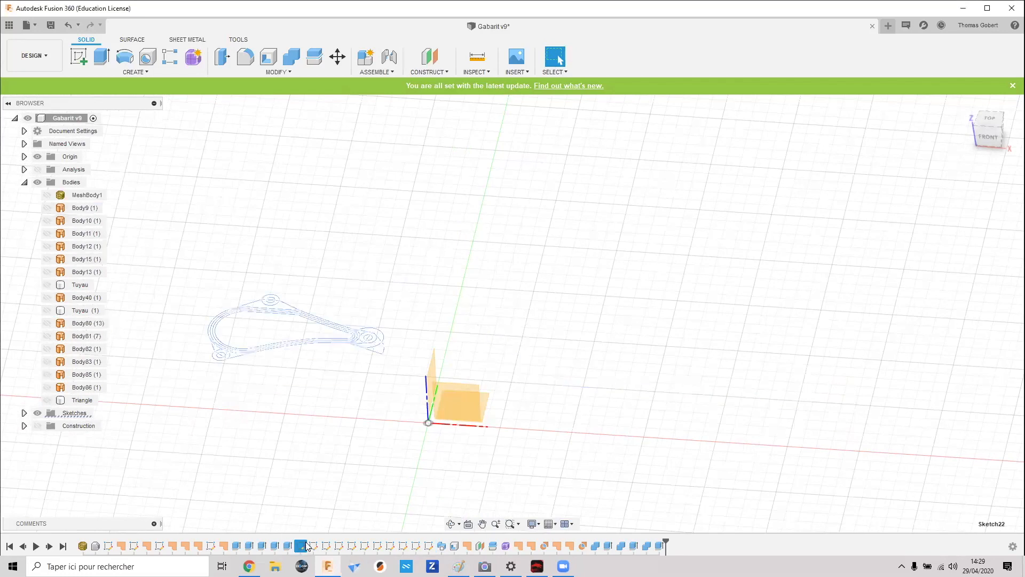
left_click(24, 412)
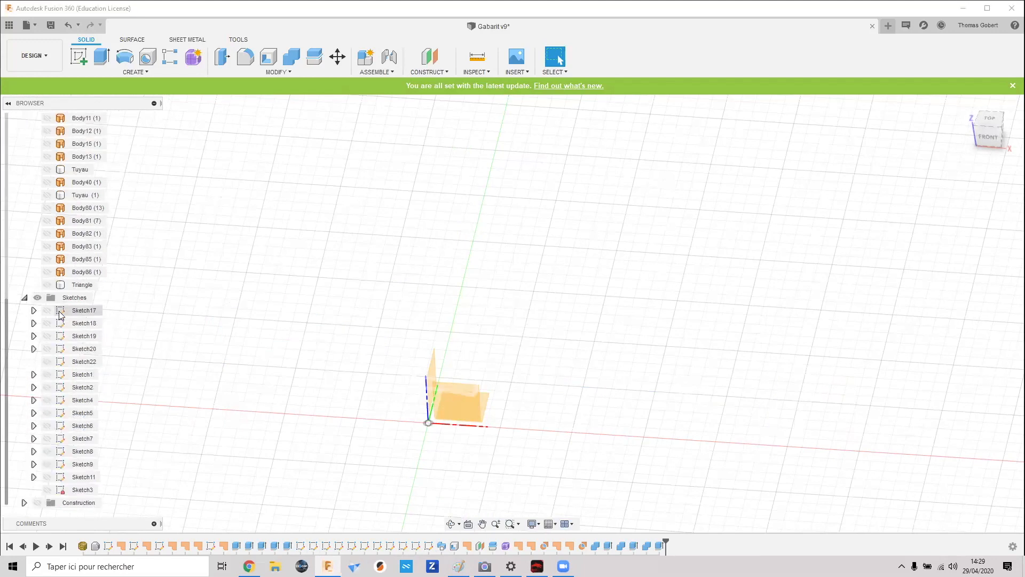
left_click(314, 546)
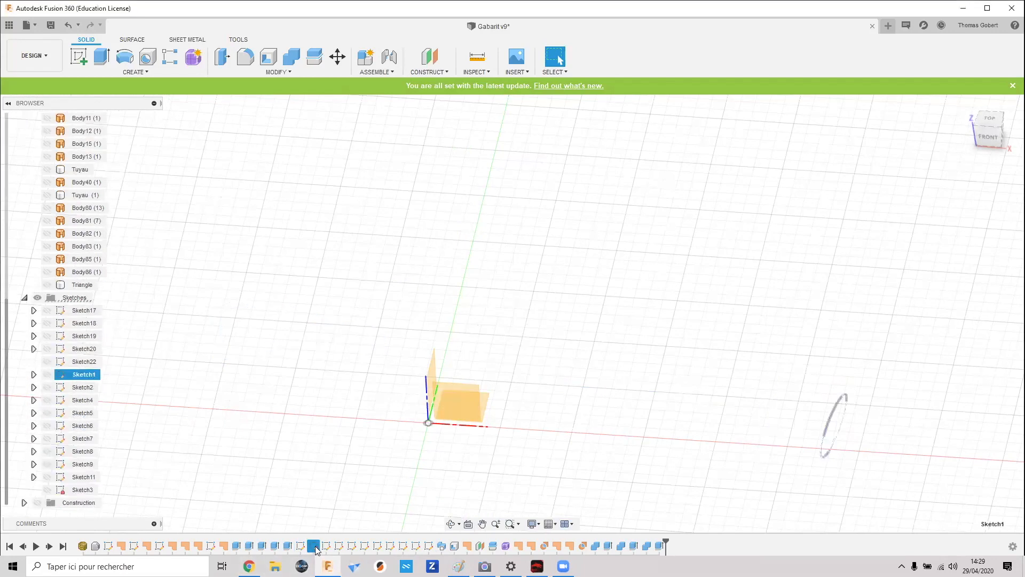
- Make Sketch1, Sketch2 and Sketch4 through Sketch9 visible
left_click(47, 374)
left_click(47, 387)
left_click(47, 400)
left_click(47, 413)
left_click(47, 425)
left_click(47, 438)
left_click(47, 451)
left_click(48, 464)
- Show MeshBody1 temporarily to compare the section sketches with the scanned pipe, and hide it again
mouse_move(247, 407)
middle_mouse_down("shift")
mouse_move(286, 404)
mouse_move(243, 385)
mouse_move(278, 393)
middle_mouse_up("shift")
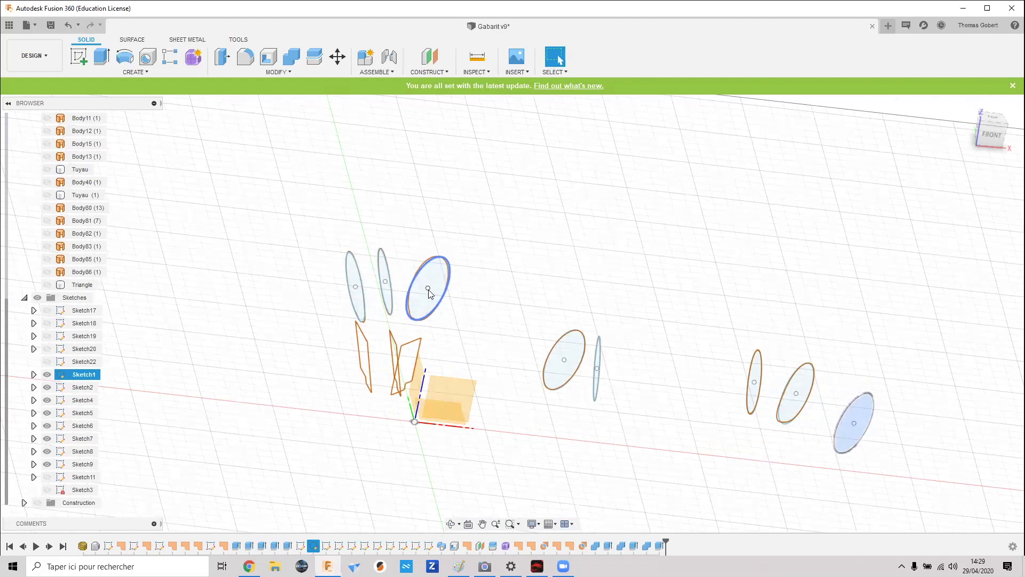
middle_click_drag(554, 271, 554, 269, "shift")
scroll(88, 182, "up", 4)
scroll(86, 181, "up", 2)
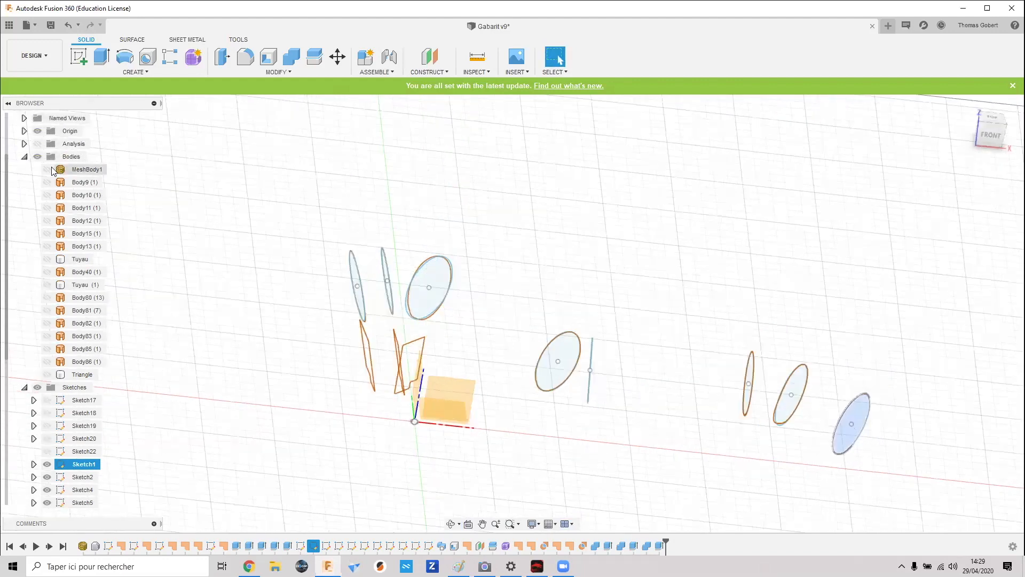
left_click(47, 169)
middle_click_drag(593, 240, 513, 238, "shift")
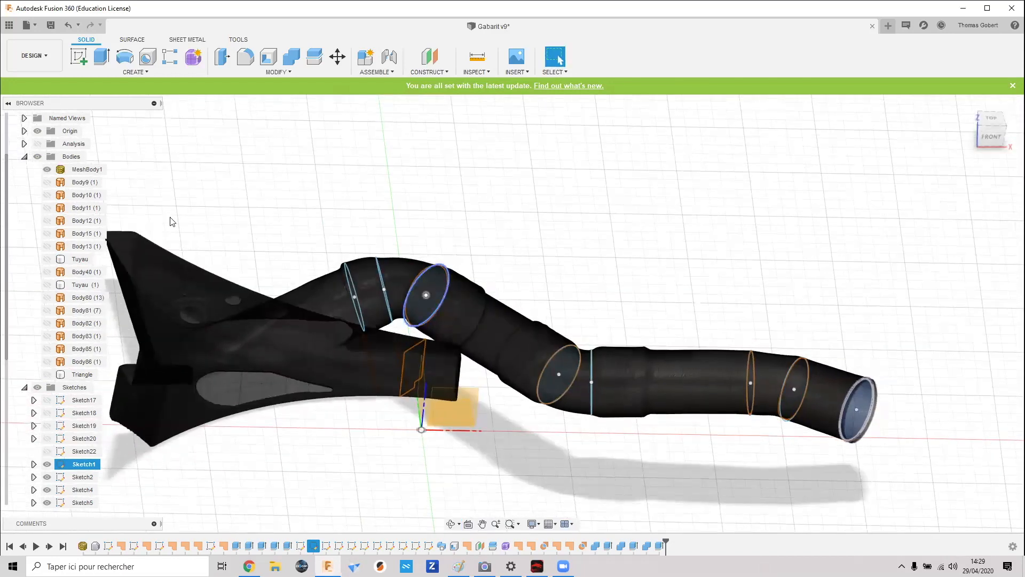
left_click(47, 170)
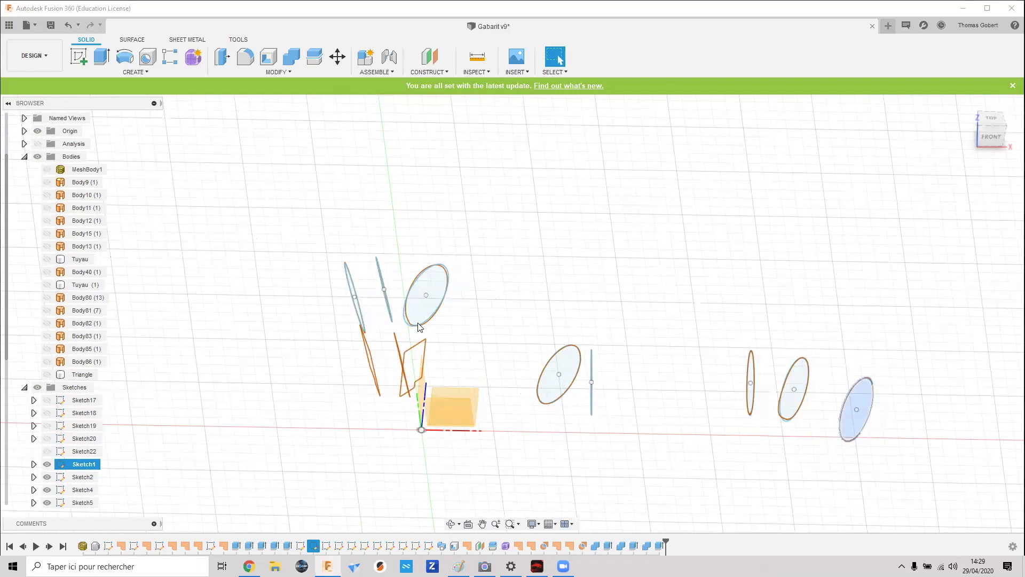
- Examine the arrangement of the section circles from the plate-side bend to the pipe's open end
middle_click_drag(529, 443, 522, 443, "shift")
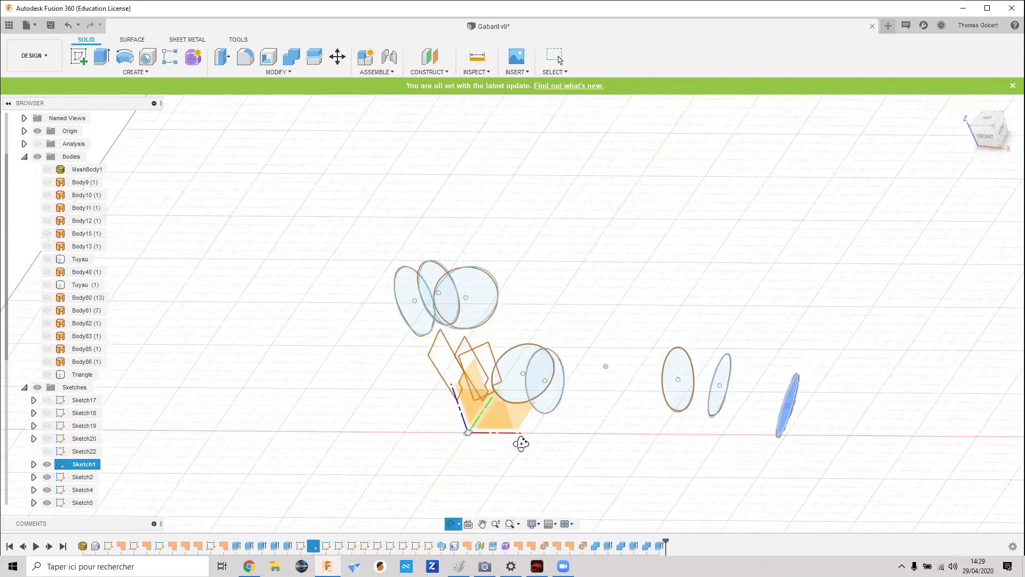
middle_click_drag(535, 379, 546, 371, "shift")
scroll(546, 370, "up", 2)
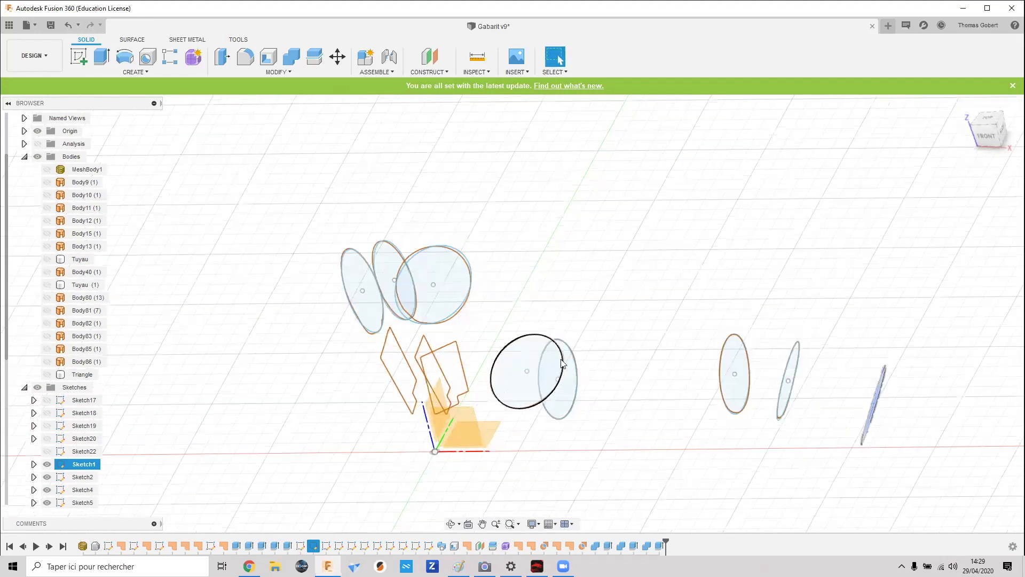
scroll(561, 364, "up", 3)
scroll(588, 361, "down", 3)
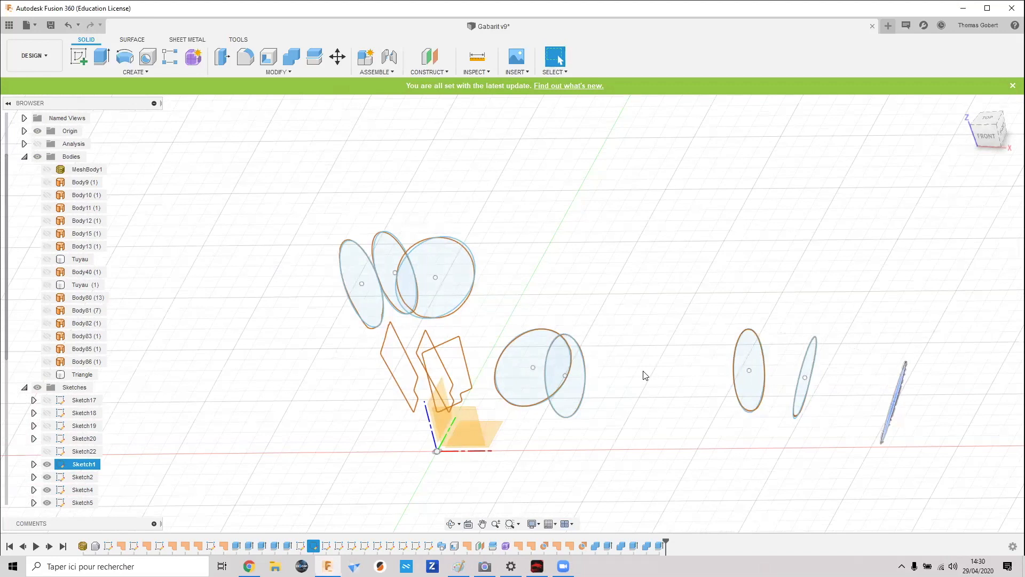
middle_click_drag(565, 376, 468, 313, "shift")
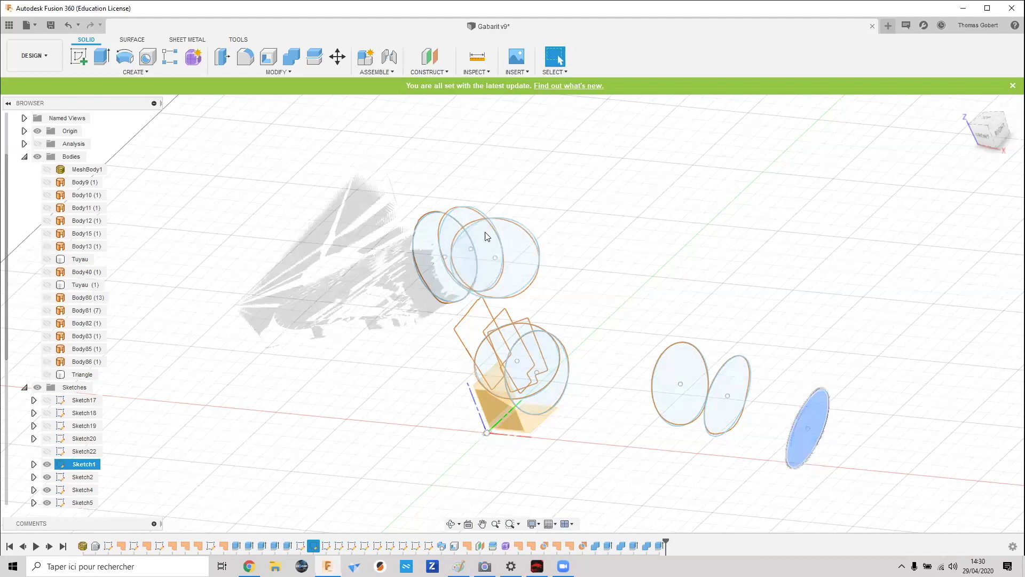
scroll(467, 222, "down", 2)
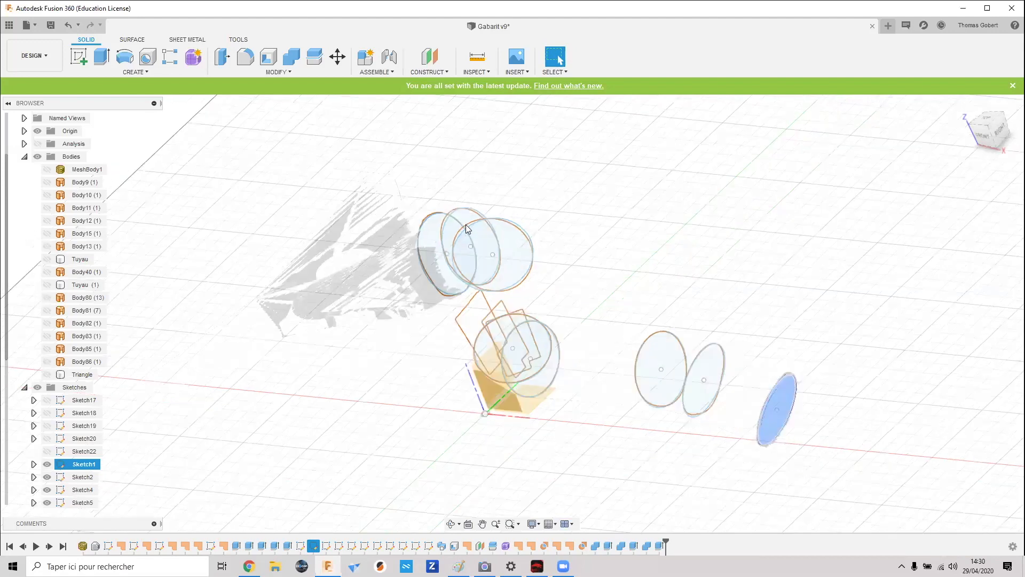
- Compare the fitted circles with the irregular mesh outlines in the three sections at the upper bend
scroll(468, 223, "up", 6)
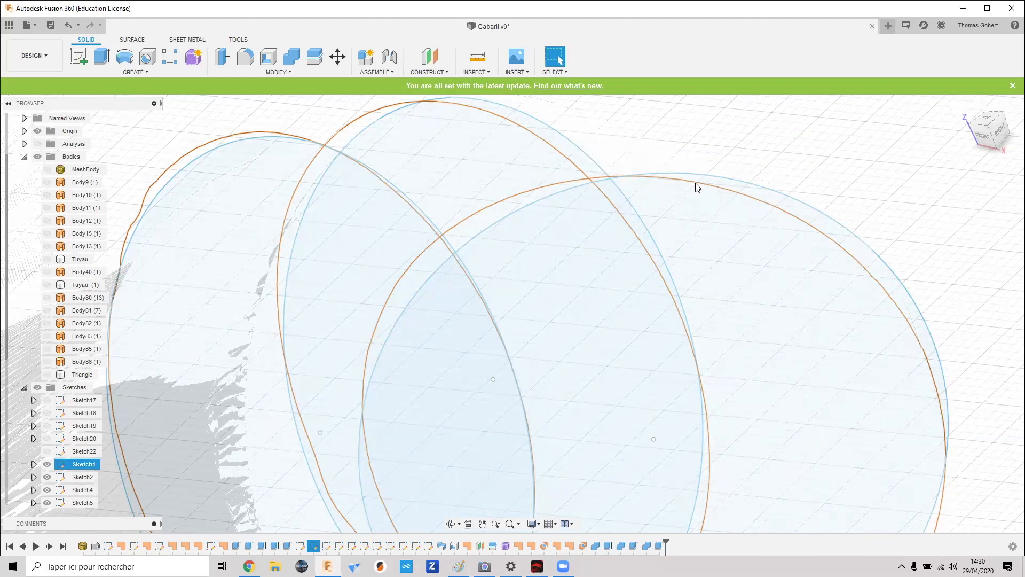
left_click(576, 187)
scroll(576, 187, "up", 4)
scroll(577, 187, "down", 4)
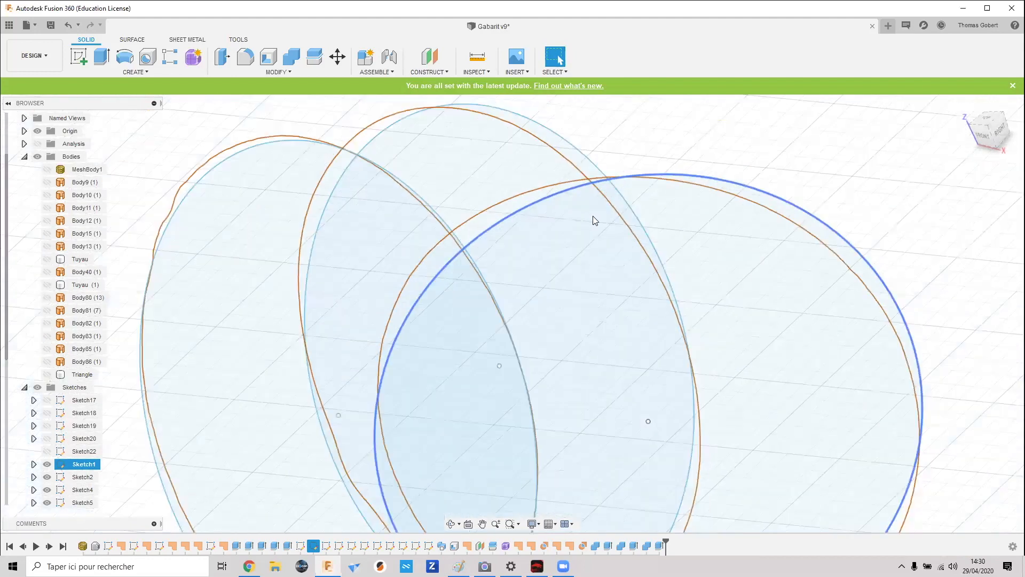
scroll(594, 219, "down", 3)
- Inspect all the section circles nearly end-on from the pipe's open end, focusing on Sketch1's profile
middle_click_drag(746, 250, 786, 346, "shift")
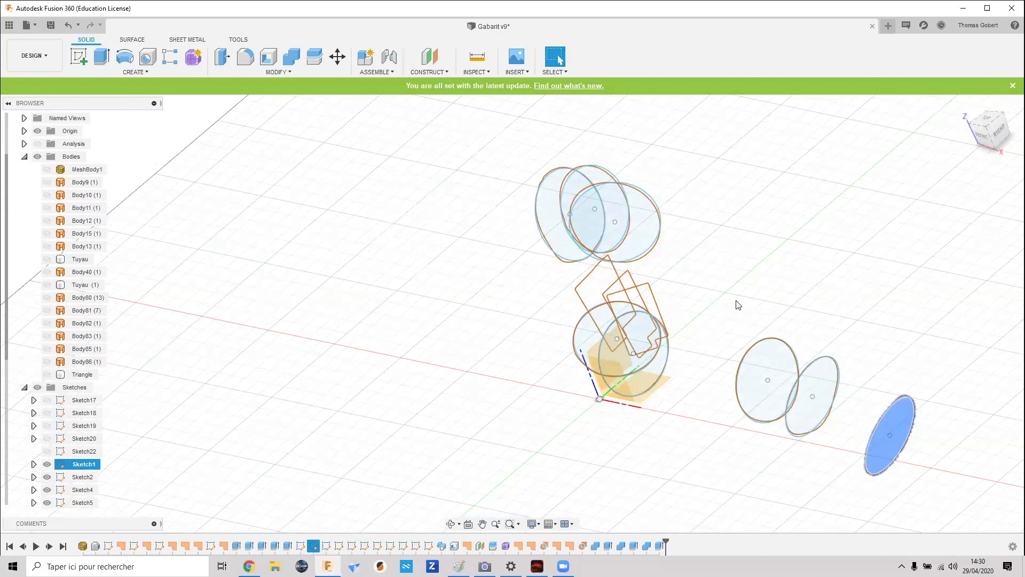
middle_click_drag(762, 297, 766, 354, "shift")
scroll(766, 353, "up", 4)
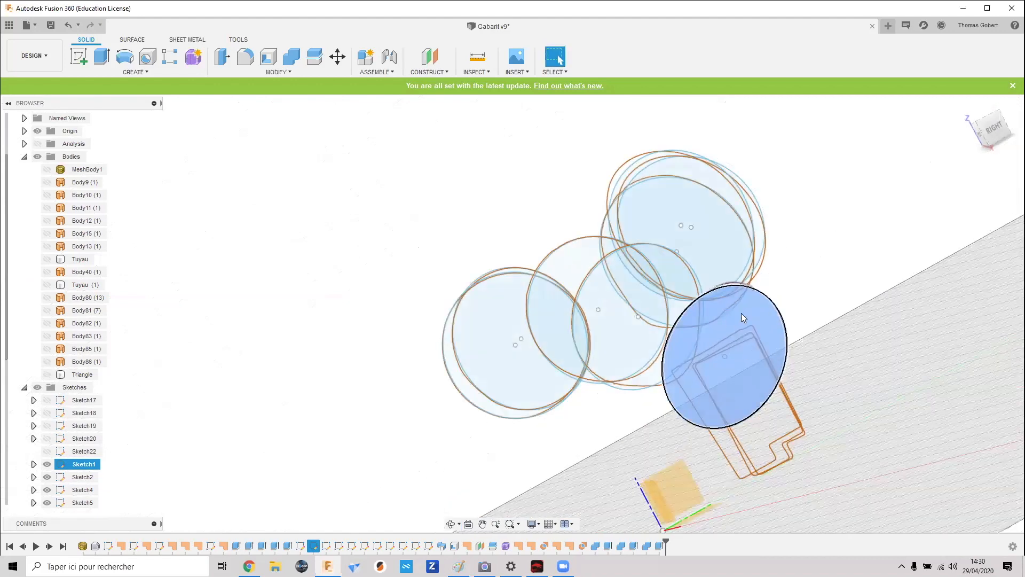
left_click(738, 352)
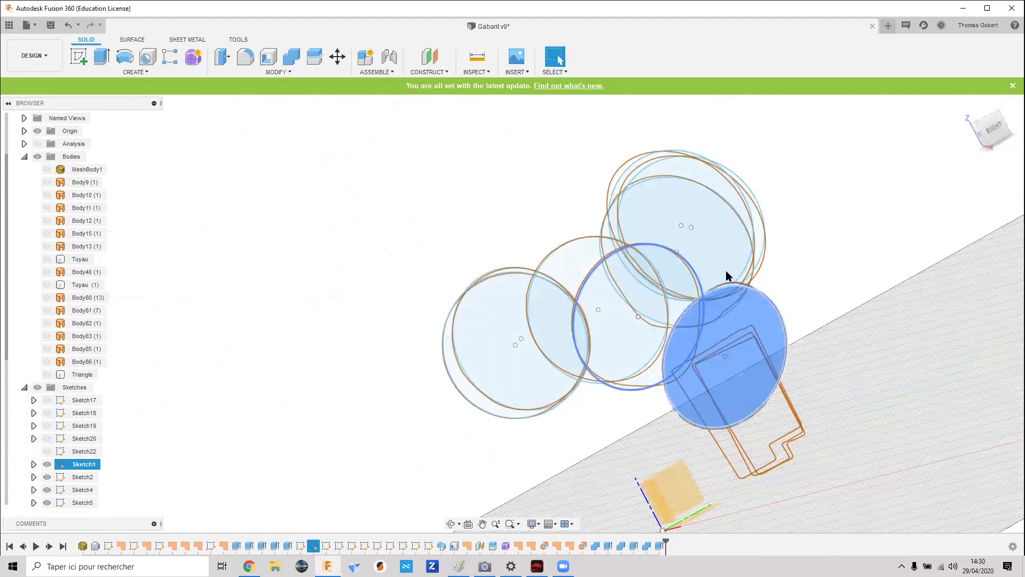
middle_click_drag(508, 298, 588, 327, "shift")
scroll(512, 306, "down", 3)
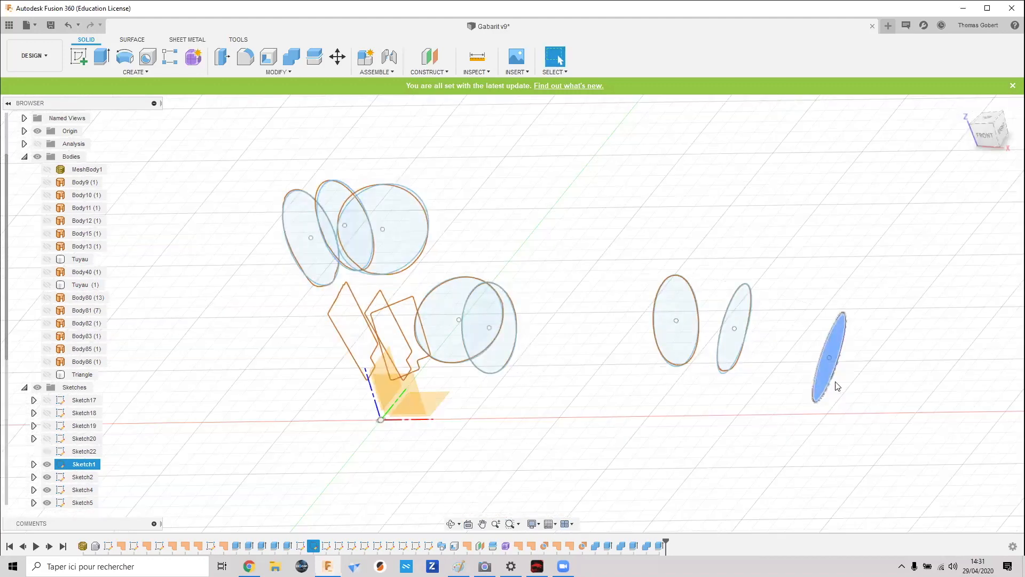
middle_click_drag(776, 244, 583, 318, "shift")
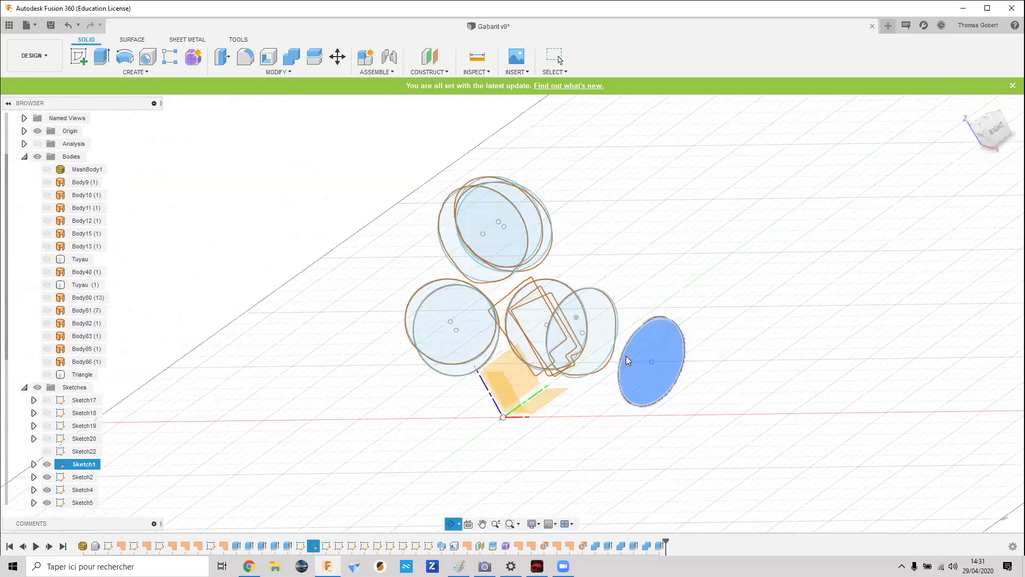
scroll(648, 385, "up", 3)
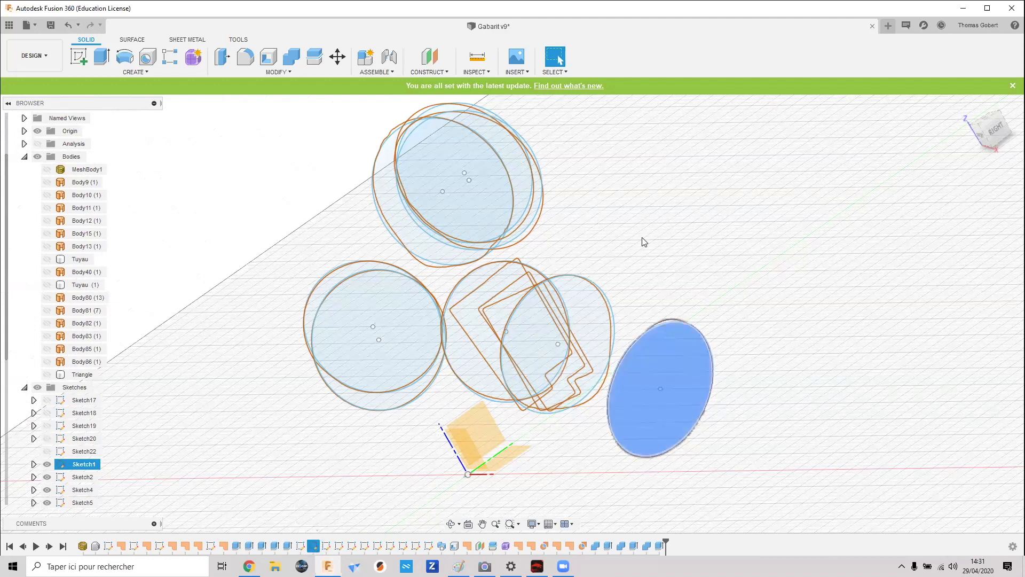
- Open Sketch1 for editing and examine the gap between its circle and the mesh section outline
double_click(313, 545)
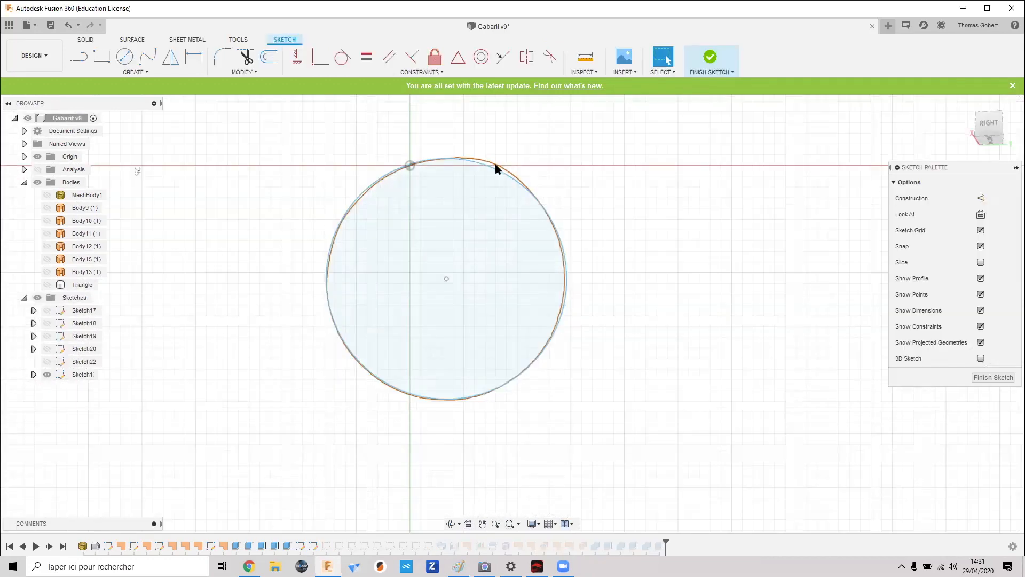
scroll(496, 161, "up", 5)
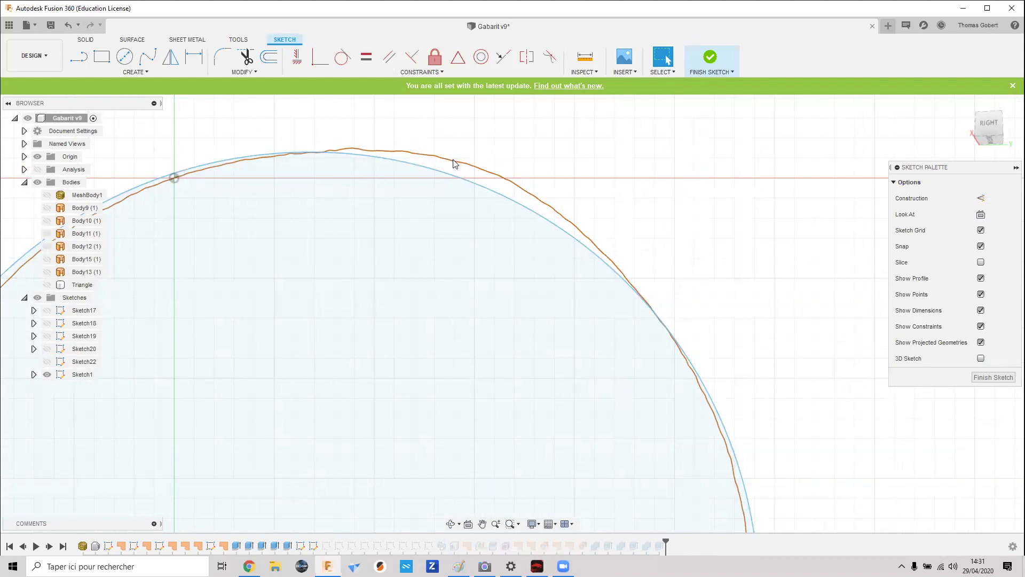
scroll(553, 196, "up", 5)
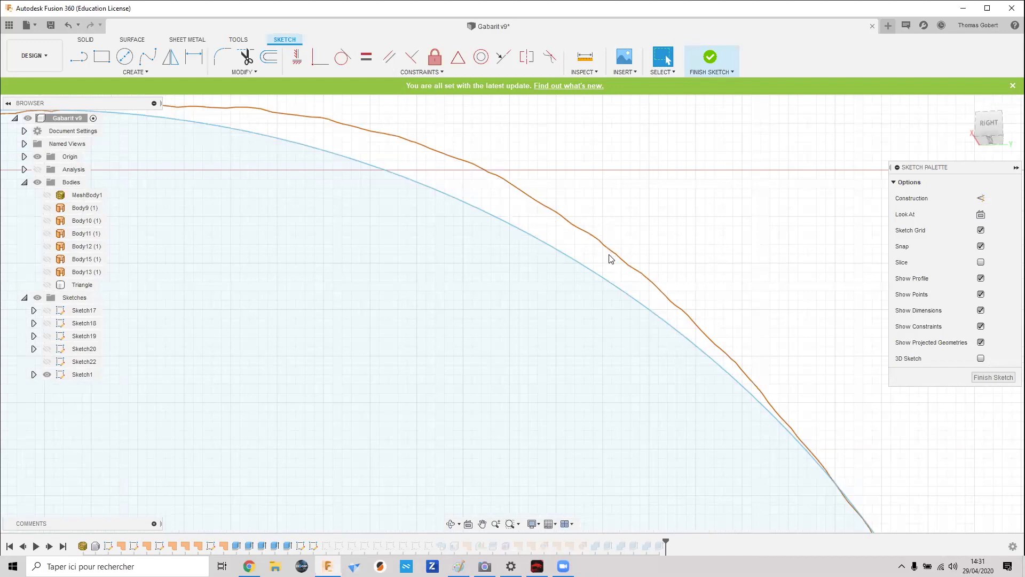
scroll(610, 257, "down", 2)
scroll(609, 257, "down", 5)
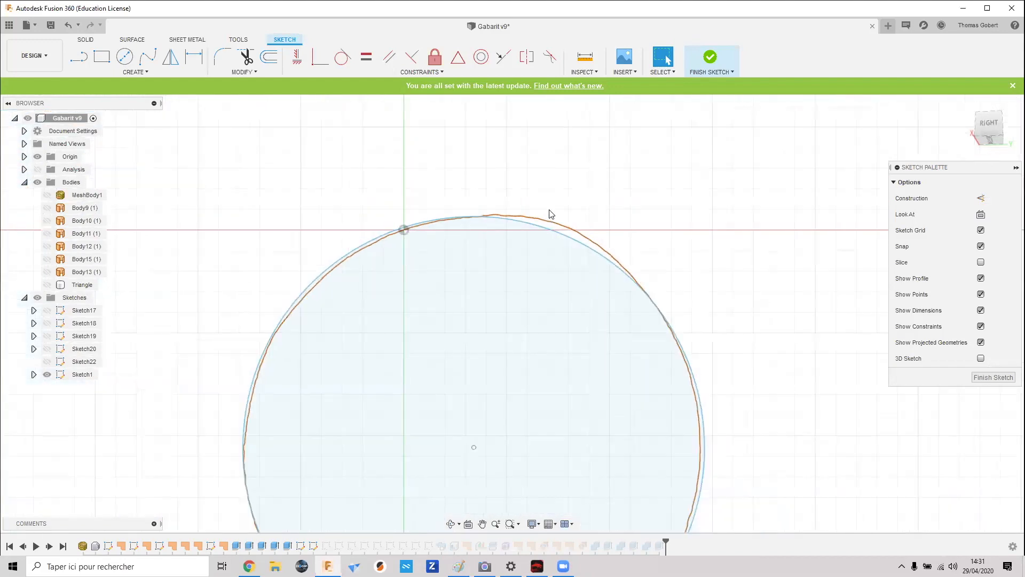
- Select the fitted circle in Sketch1 to check its radius and its fit to the mesh outline
left_click(567, 231)
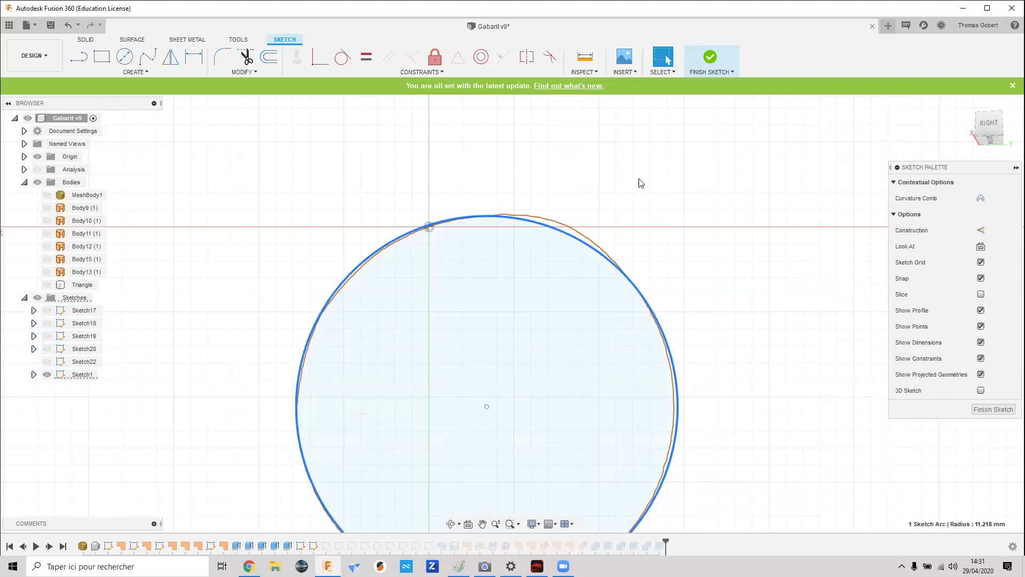
scroll(644, 171, "down", 3)
left_click(753, 265)
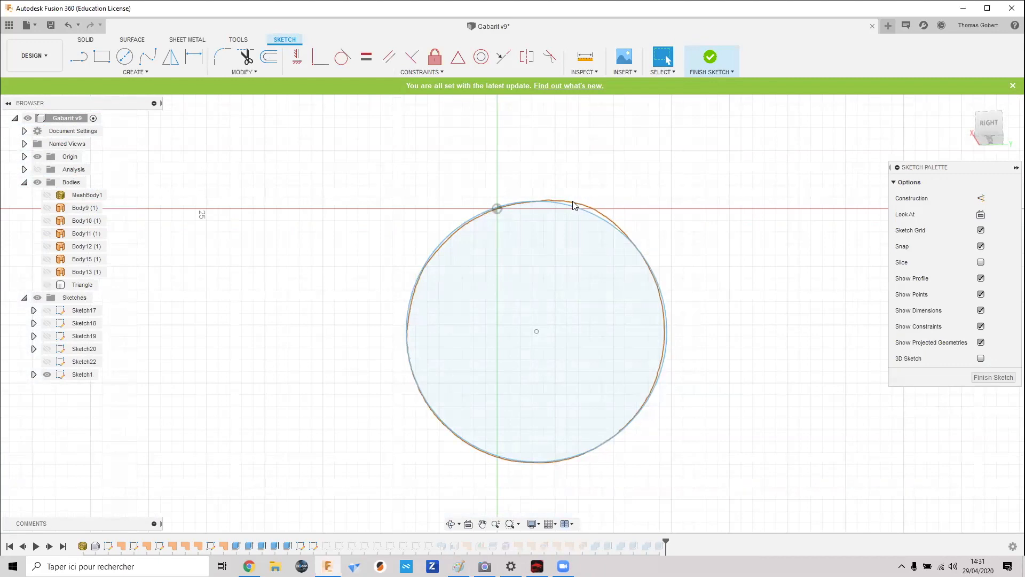
scroll(582, 207, "up", 2)
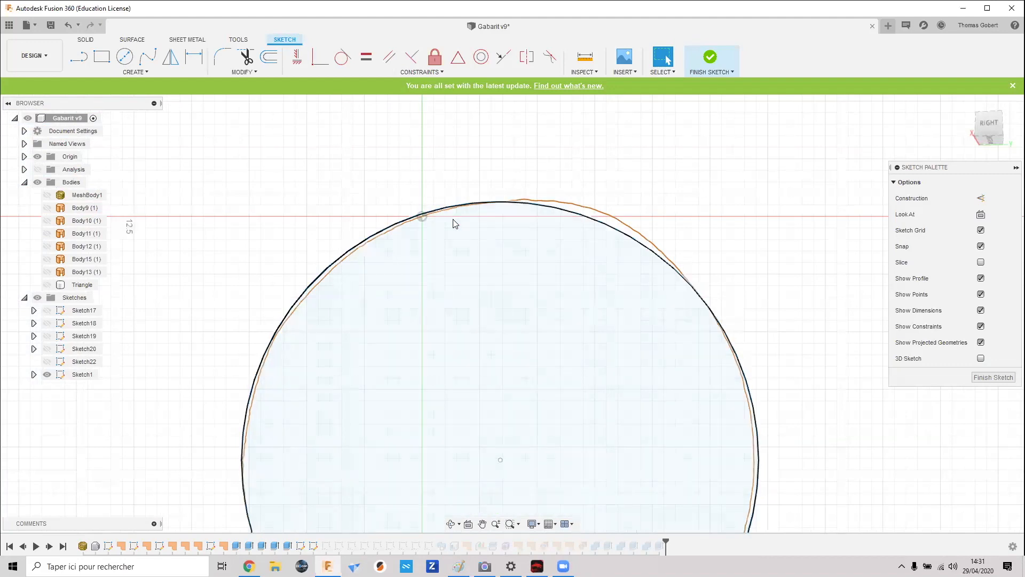
- Try fitting a circle to the mesh section outline in Sketch1 with Fit Curves to Mesh Section
scroll(452, 220, "down", 2)
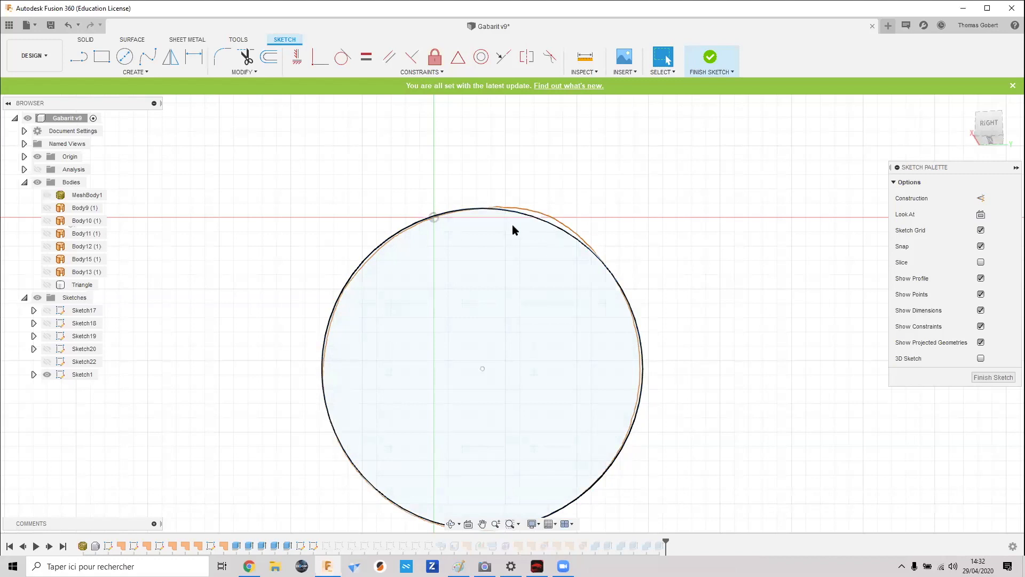
left_click(552, 240)
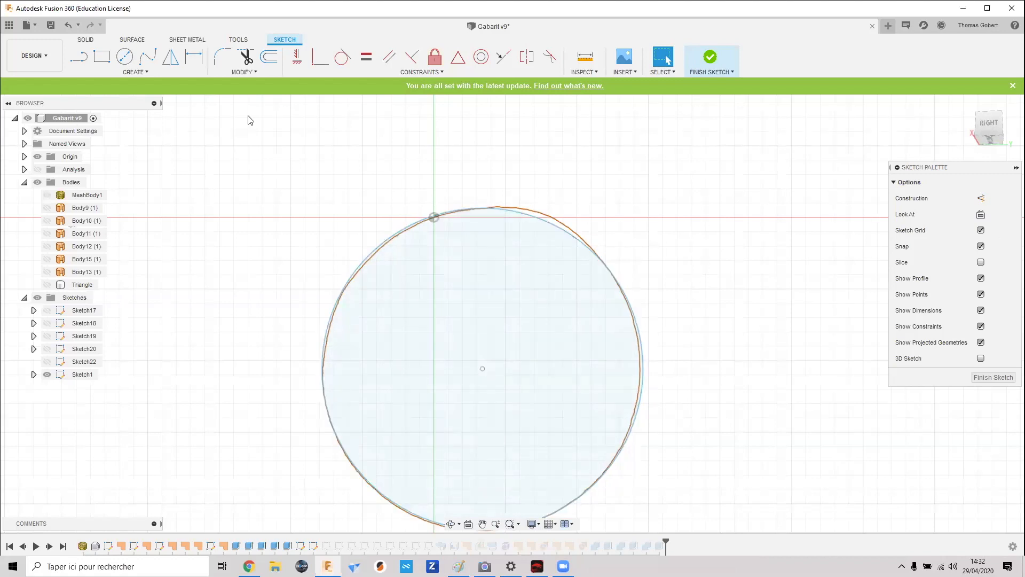
left_click(135, 74)
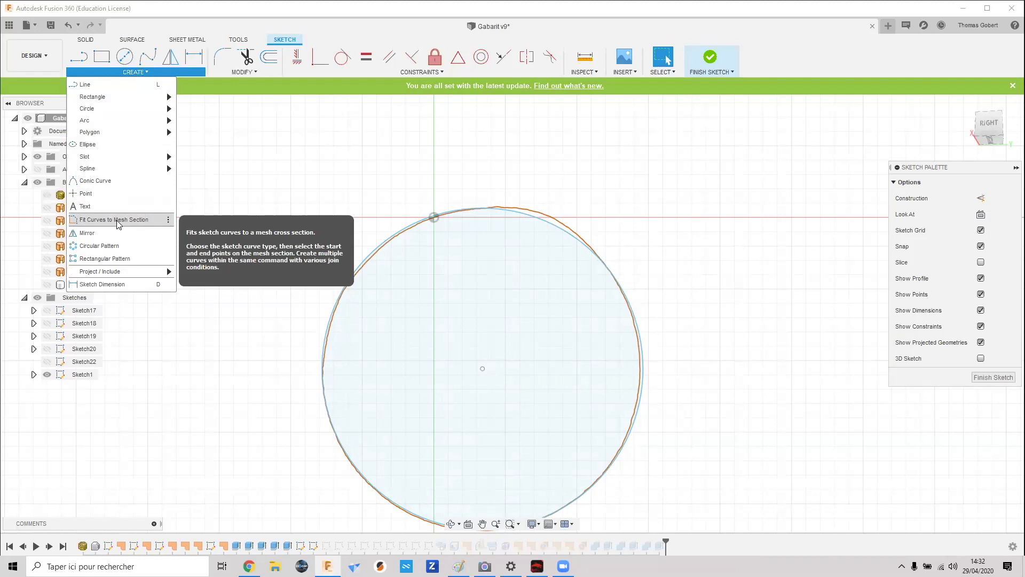
left_click(116, 220)
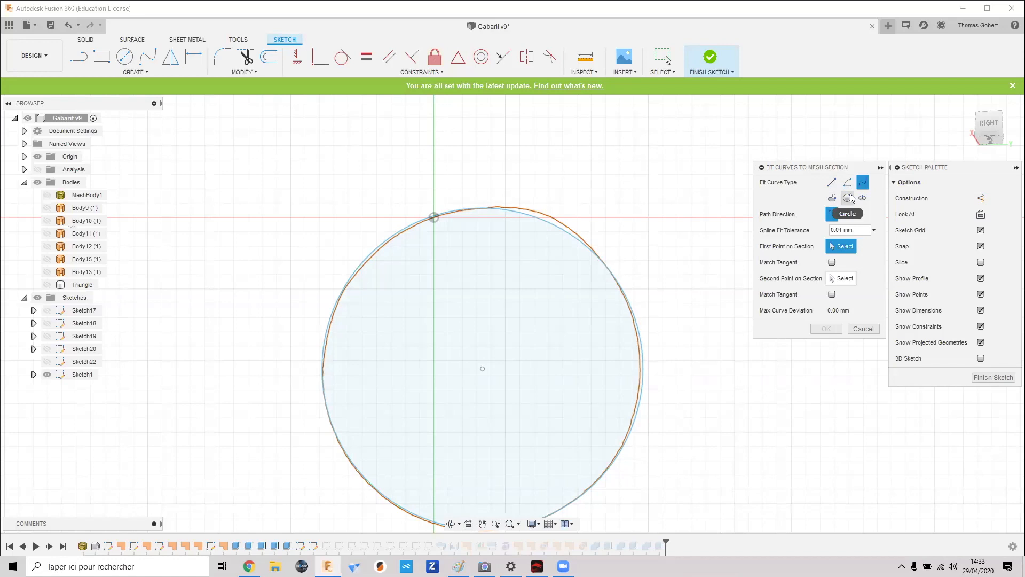
left_click(850, 198)
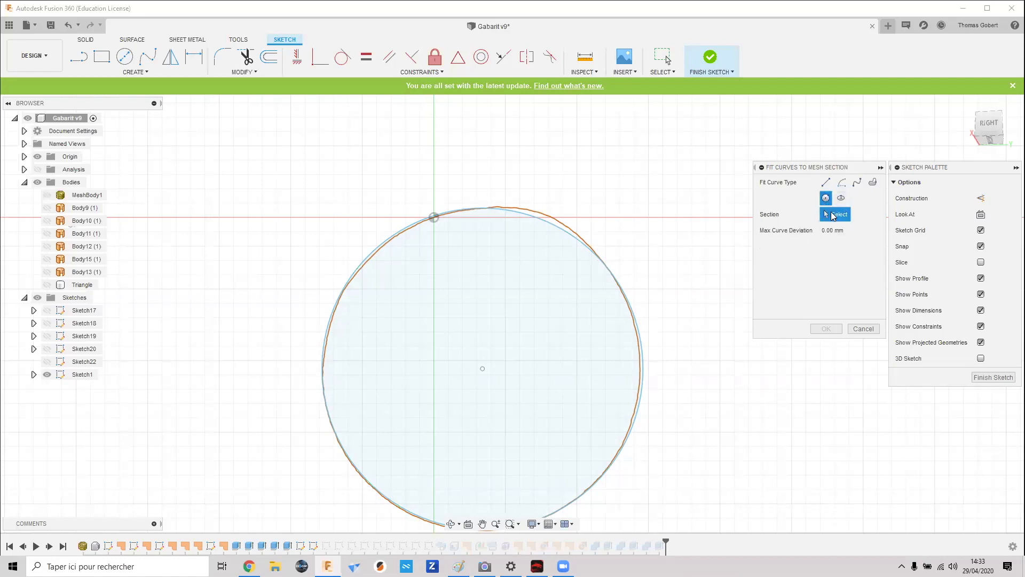
left_click(545, 208)
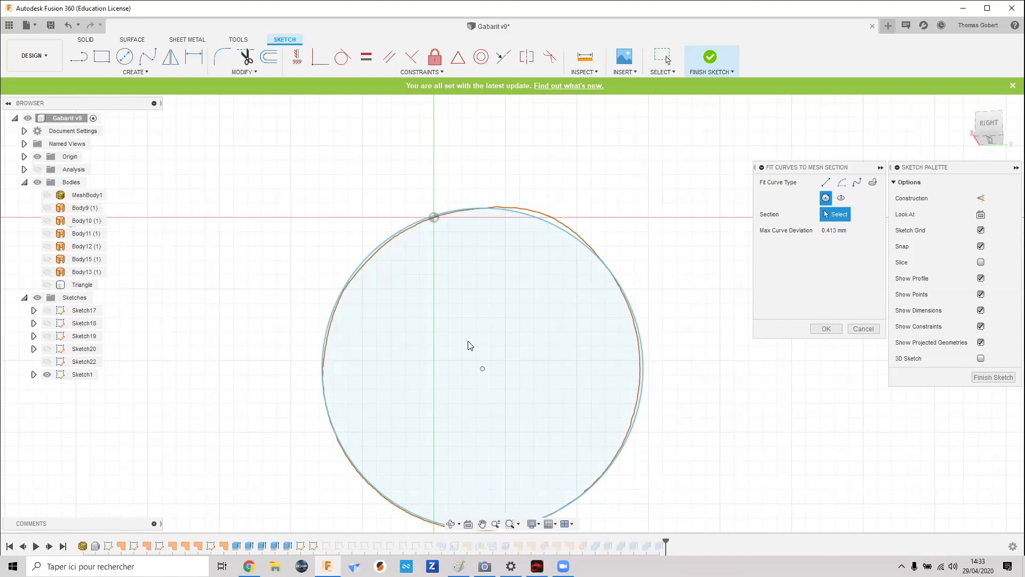
scroll(471, 344, "down", 2)
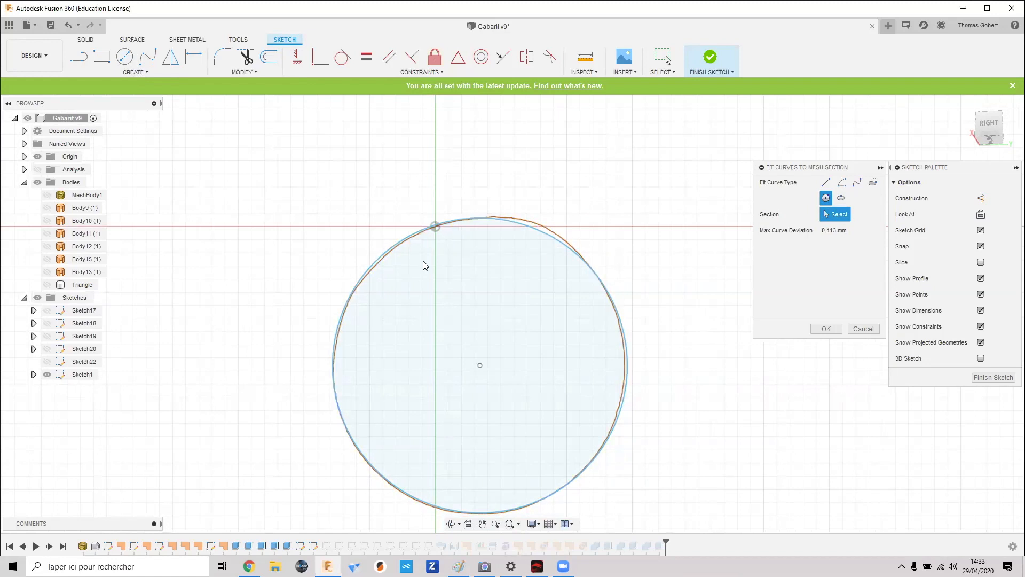
- Review the available circle creation types, cancel the curve fitting and leave Sketch1
left_click(118, 74)
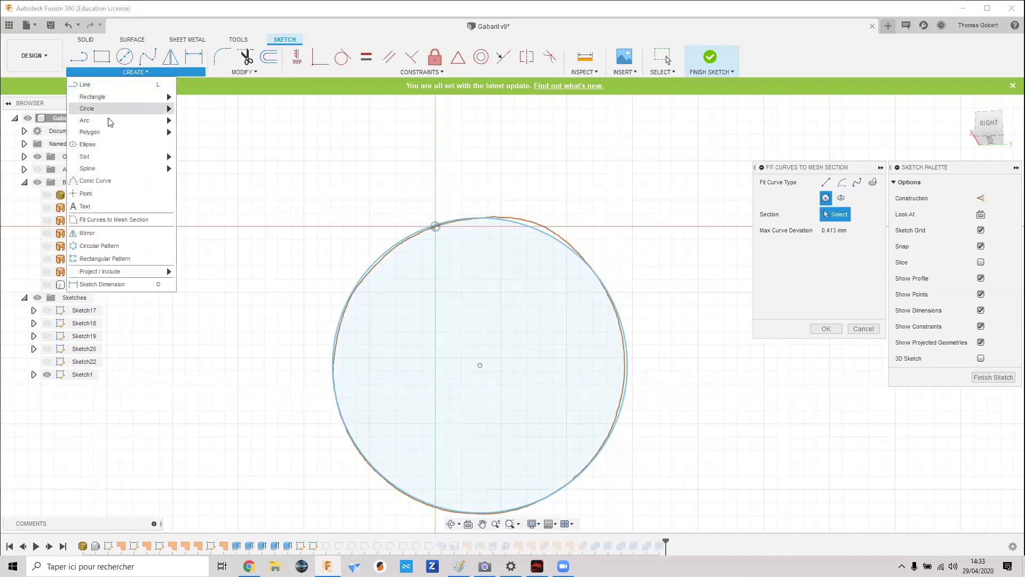
mouse_move(108, 109)
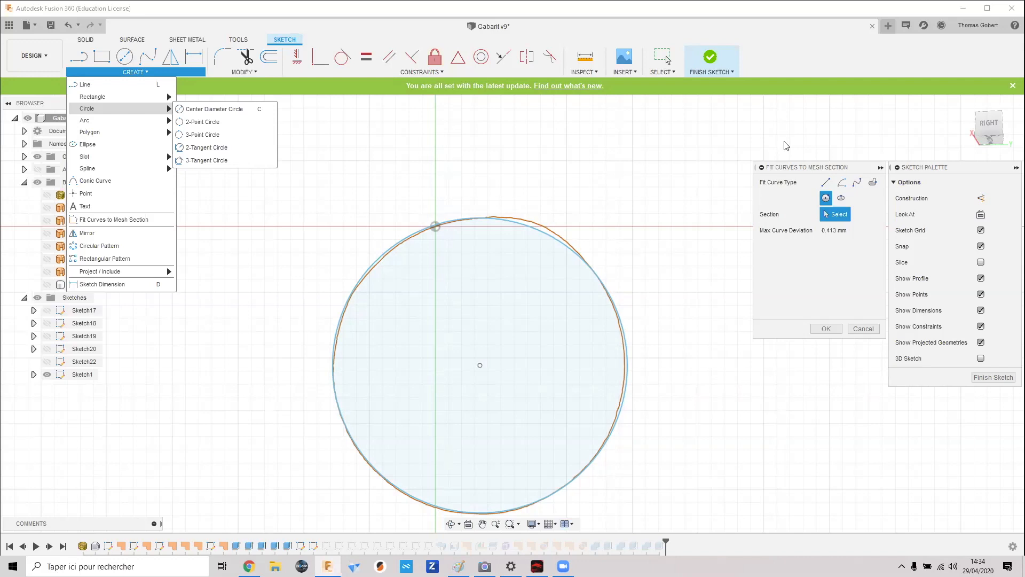
key("Escape")
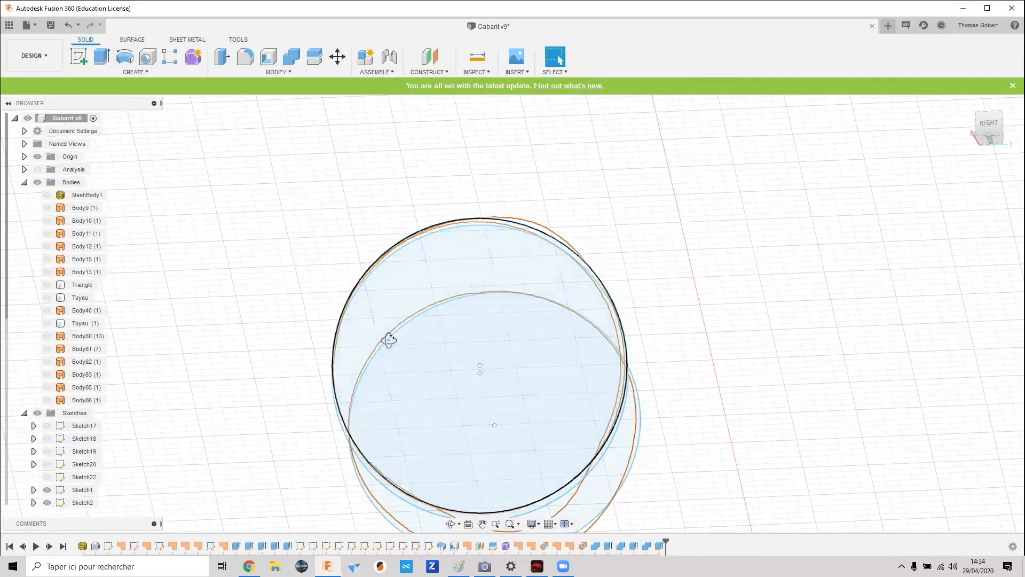
- Compare all the section circles with the scanned shape by highlighting MeshBody1 and clearing the selection
scroll(389, 341, "down", 2)
mouse_move(373, 357)
middle_mouse_down("shift")
mouse_move(398, 361)
mouse_move(355, 338)
mouse_move(497, 399)
middle_mouse_up("shift")
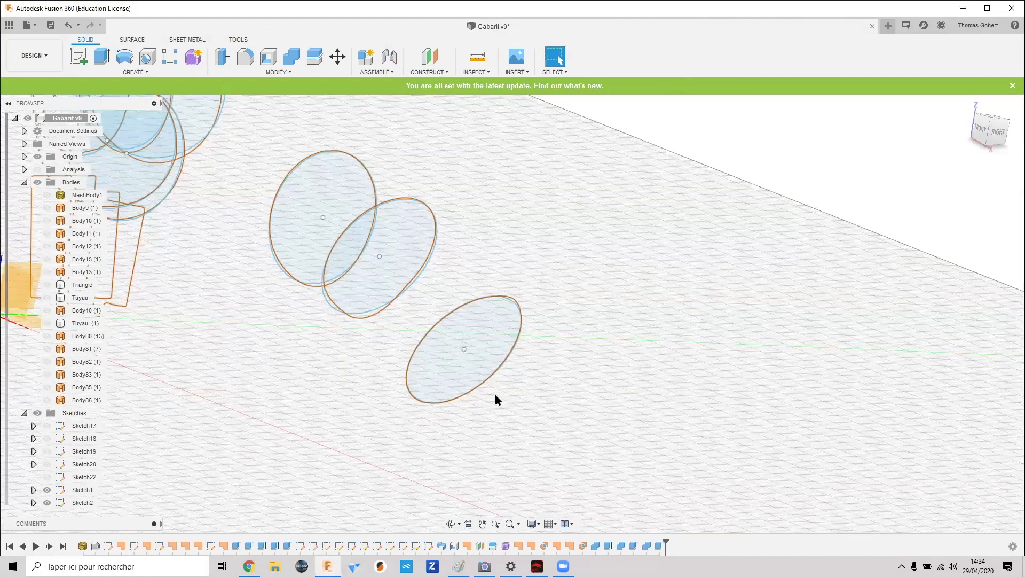
scroll(497, 398, "down", 4)
left_click(84, 196)
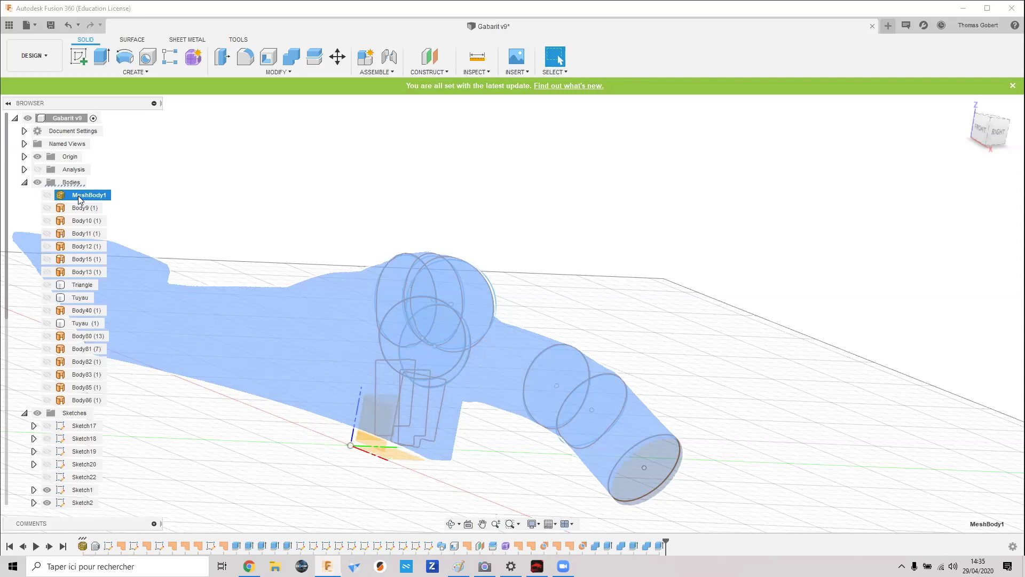
left_click(484, 253)
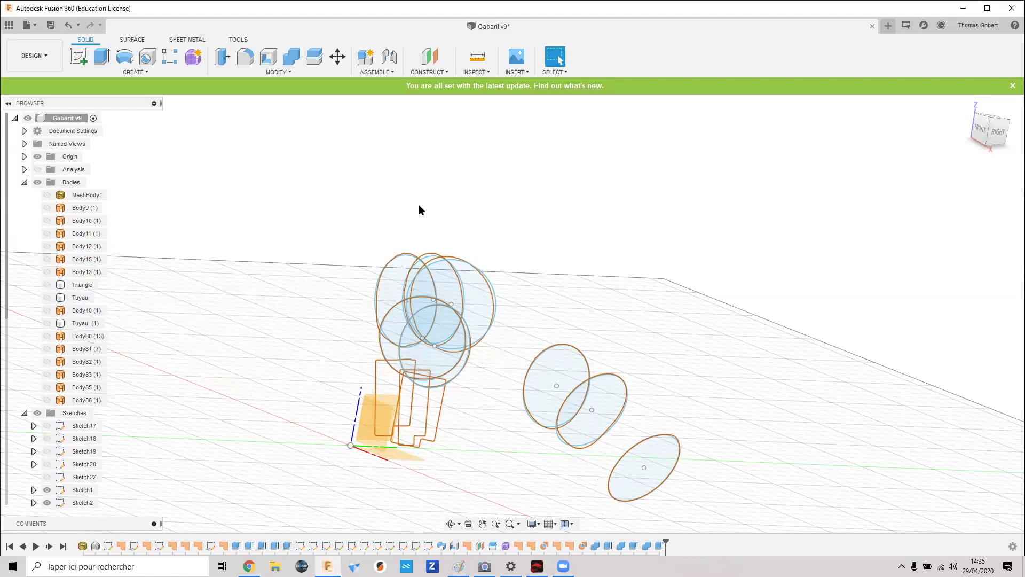
middle_click_drag(473, 203, 502, 195)
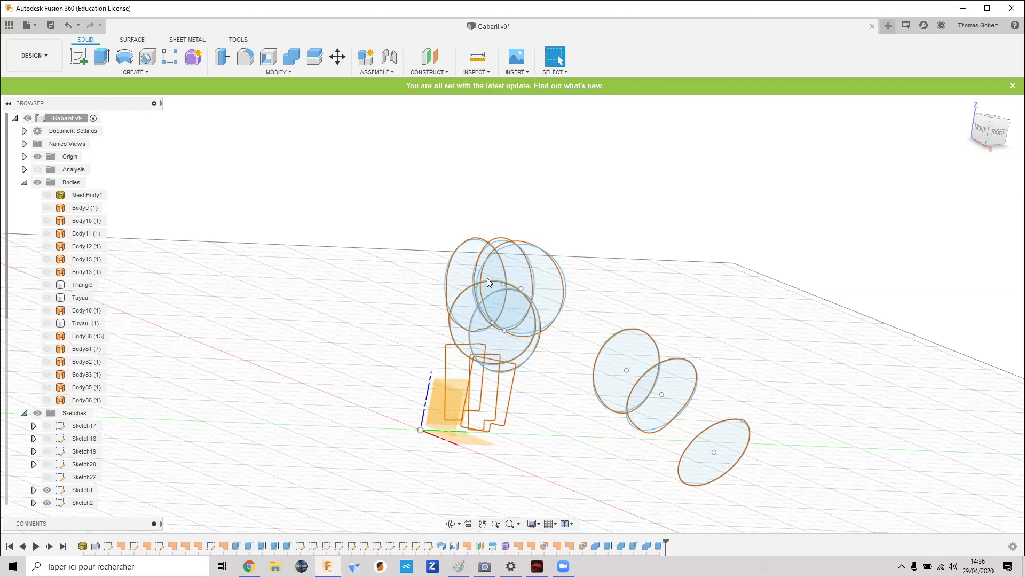
- Review the Create Mesh Section Sketch, construction geometry and Insert Mesh commands without starting any of them
left_click(120, 71)
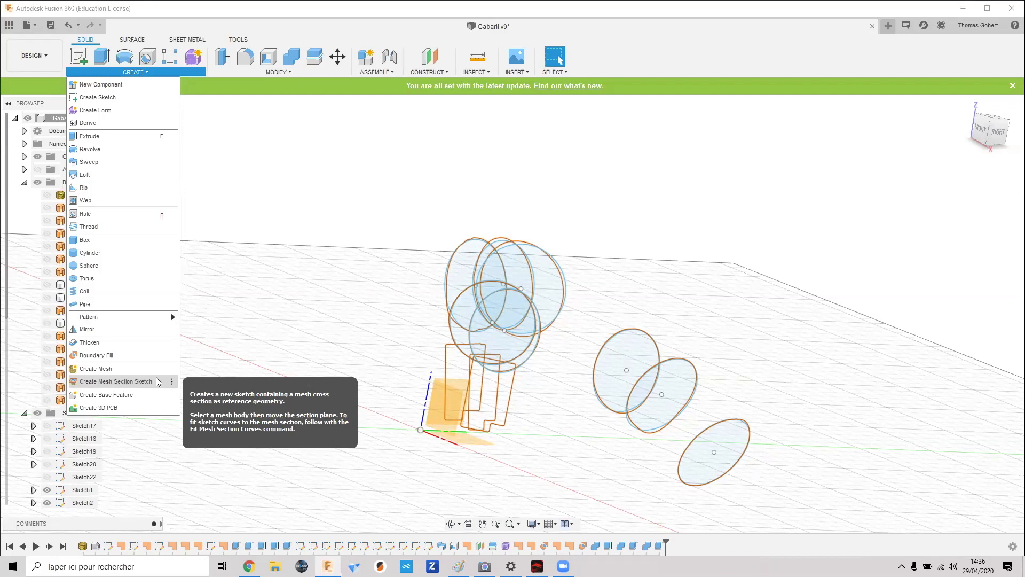
left_click(377, 72)
left_click(428, 72)
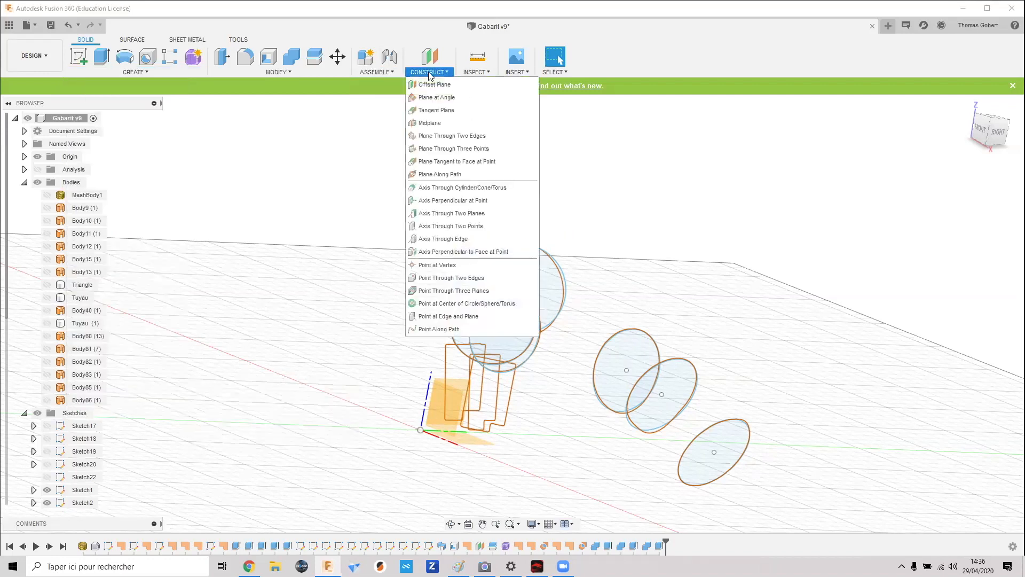
mouse_move(512, 73)
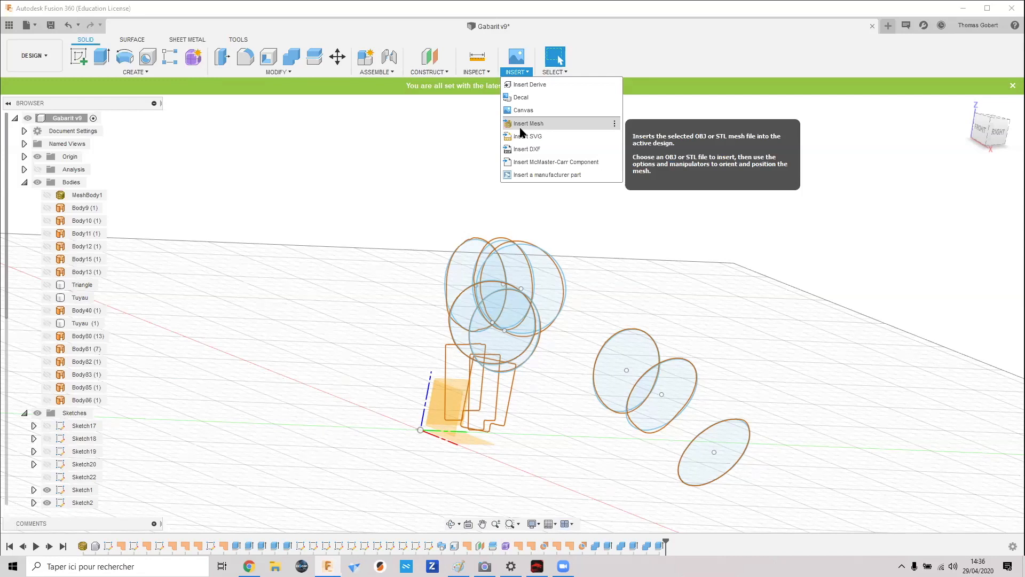
left_click(370, 231)
- Examine the arrangement of the section circles along the pipe from several angles
middle_click_drag(401, 264, 404, 272, "shift")
middle_click_drag(354, 251, 383, 268, "shift")
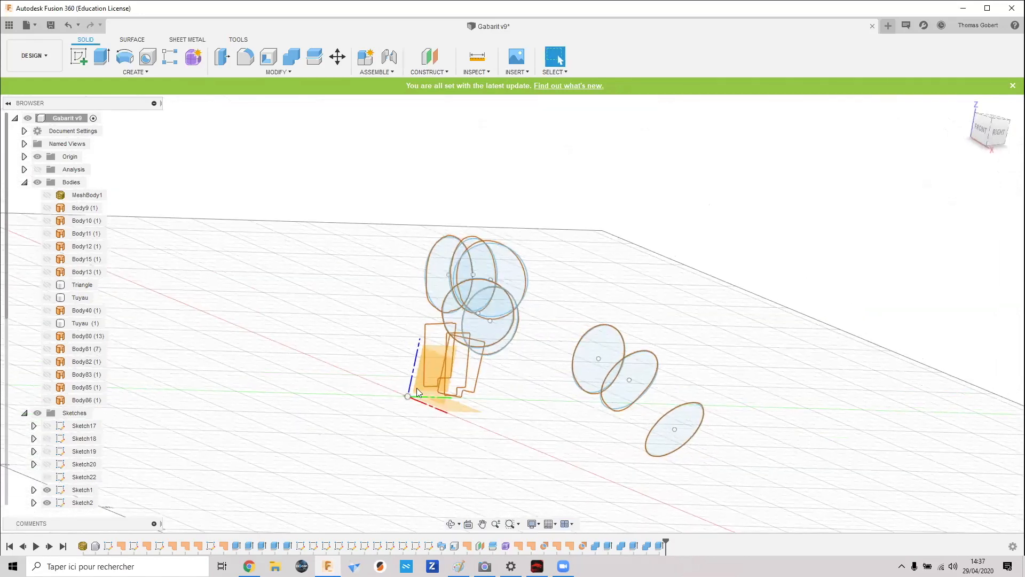
mouse_move(376, 330)
middle_mouse_down("shift")
mouse_move(363, 340)
mouse_move(368, 326)
middle_mouse_up("shift")
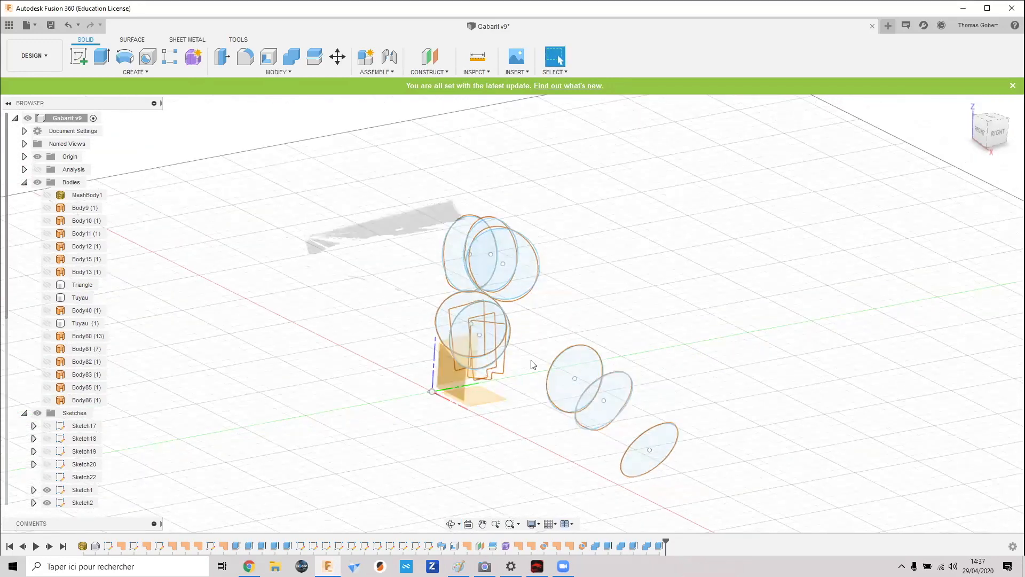
middle_click_drag(527, 405, 583, 407, "shift")
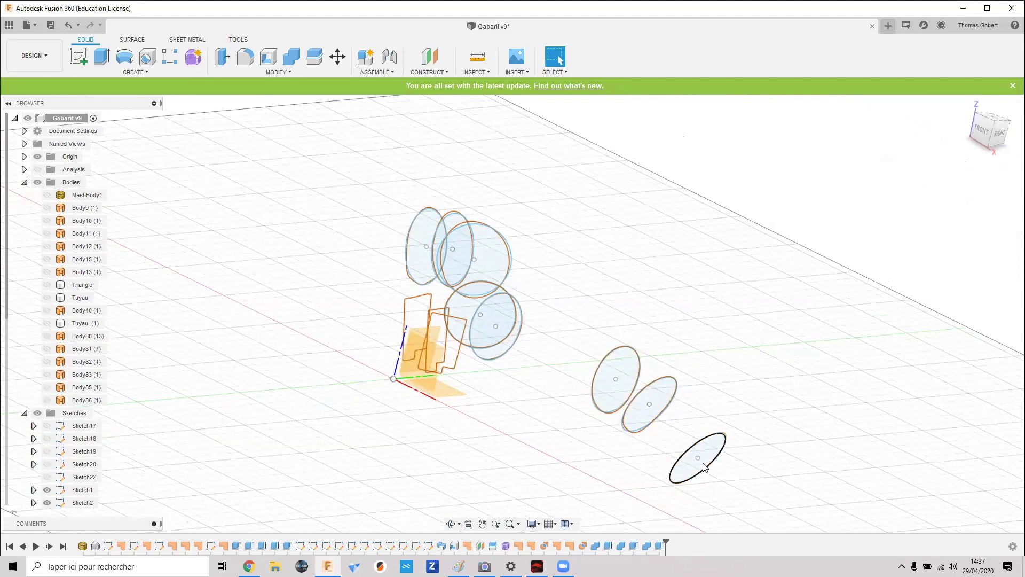
left_click(646, 405)
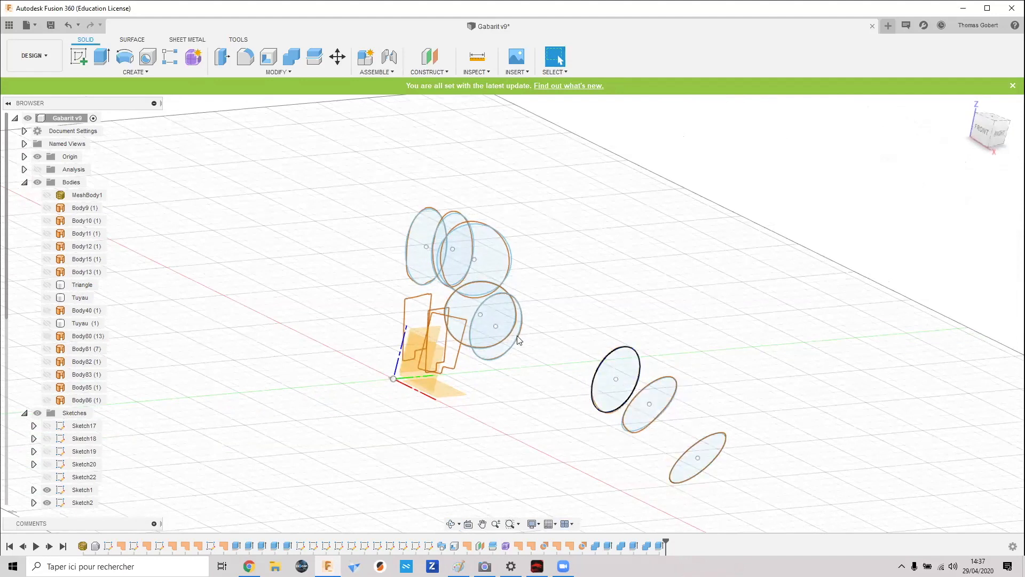
middle_click_drag(481, 397, 336, 187, "shift")
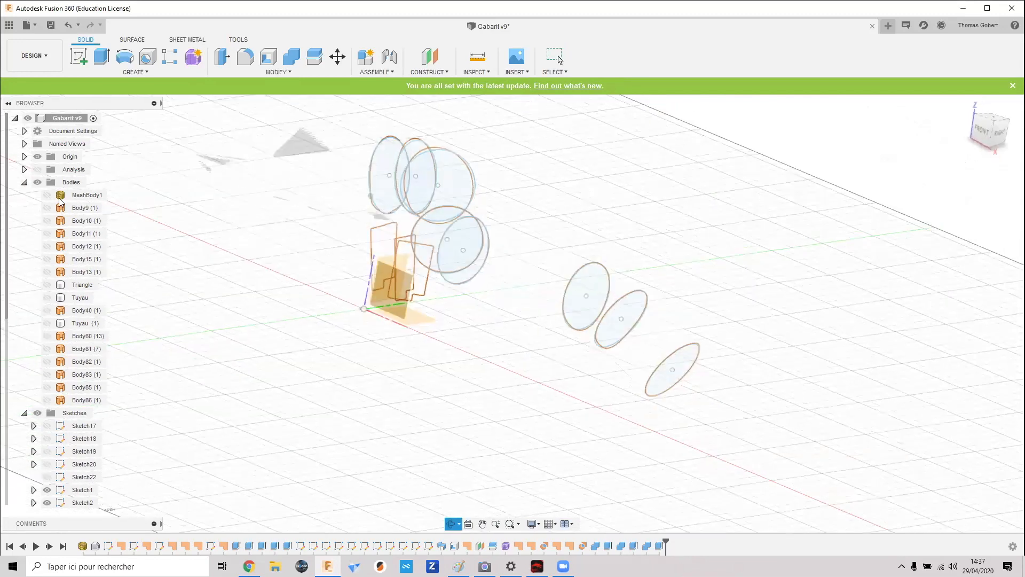
- Show MeshBody1 briefly to check where the section circles lie on the scanned pipe, and inspect the circles with the mesh hidden
left_click(48, 196)
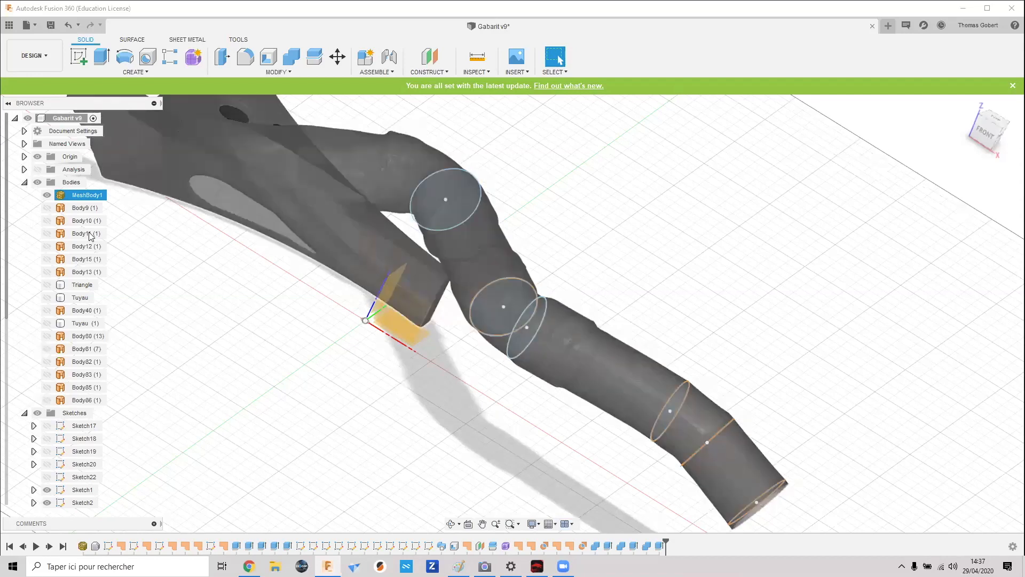
left_click(459, 435)
middle_click_drag(446, 421, 581, 405, "shift")
scroll(581, 405, "up", 5)
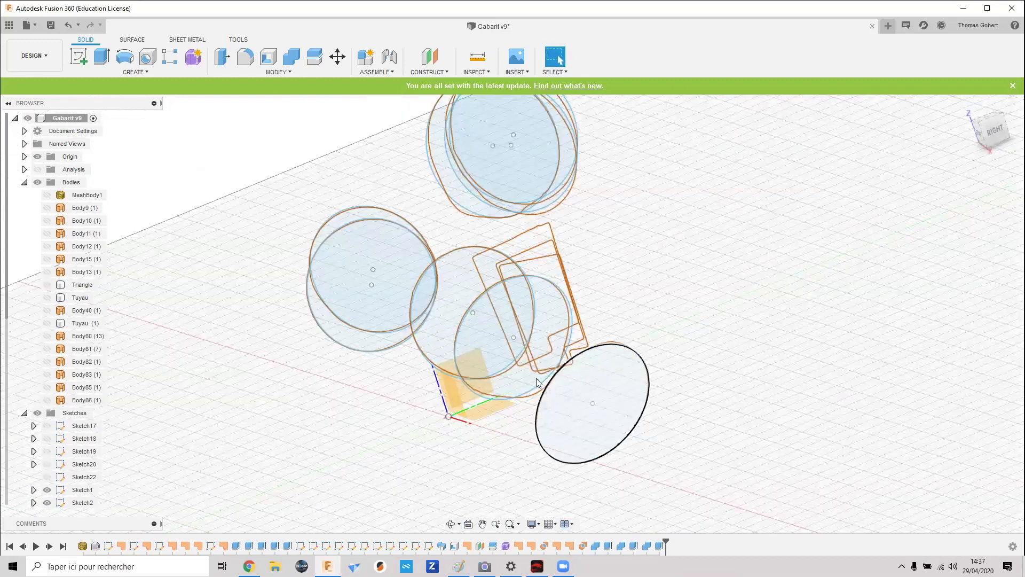
scroll(541, 385, "down", 3)
middle_click_drag(389, 401, 421, 411, "shift")
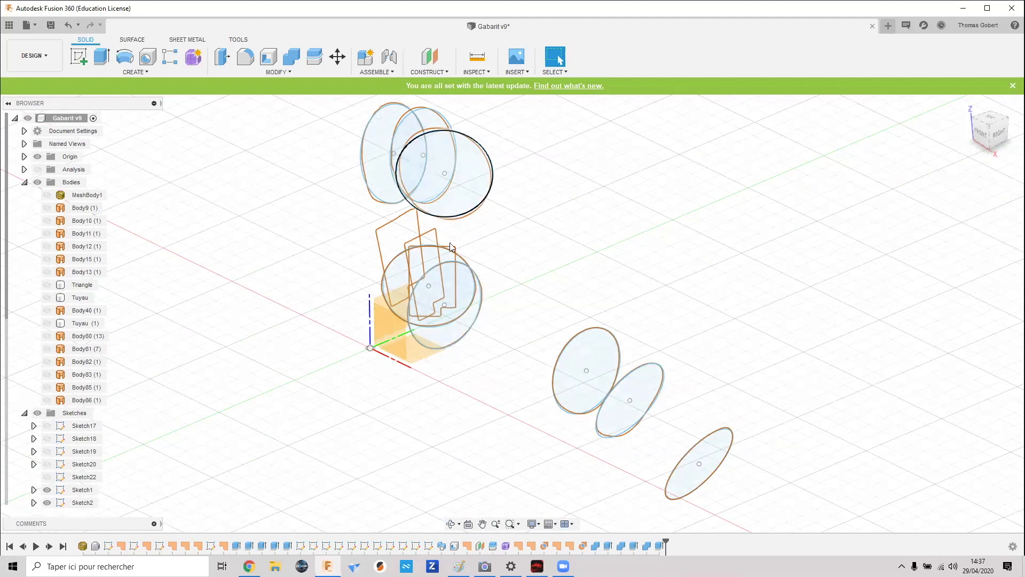
middle_click_drag(531, 390, 527, 392, "shift")
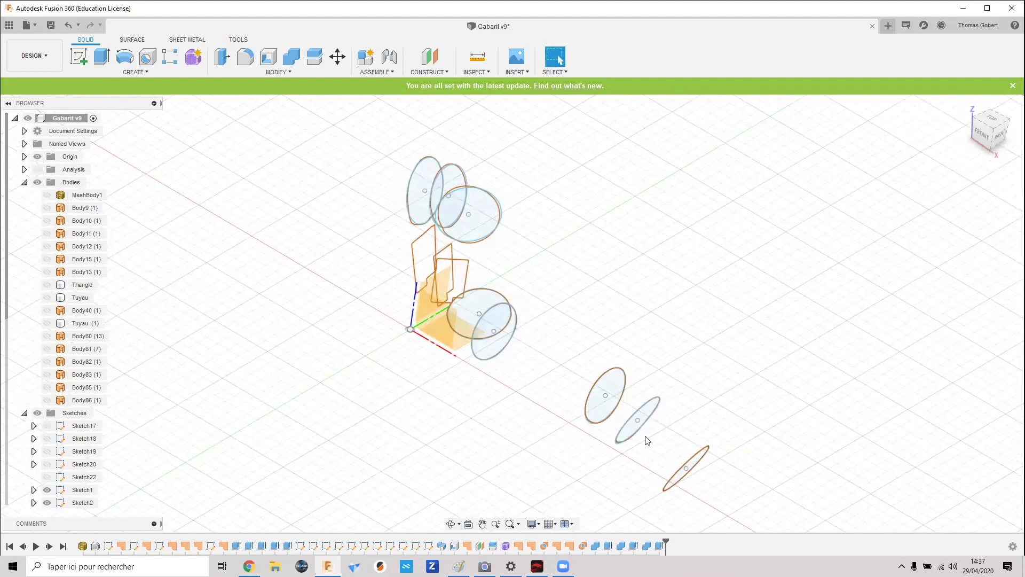
scroll(587, 405, "up", 2)
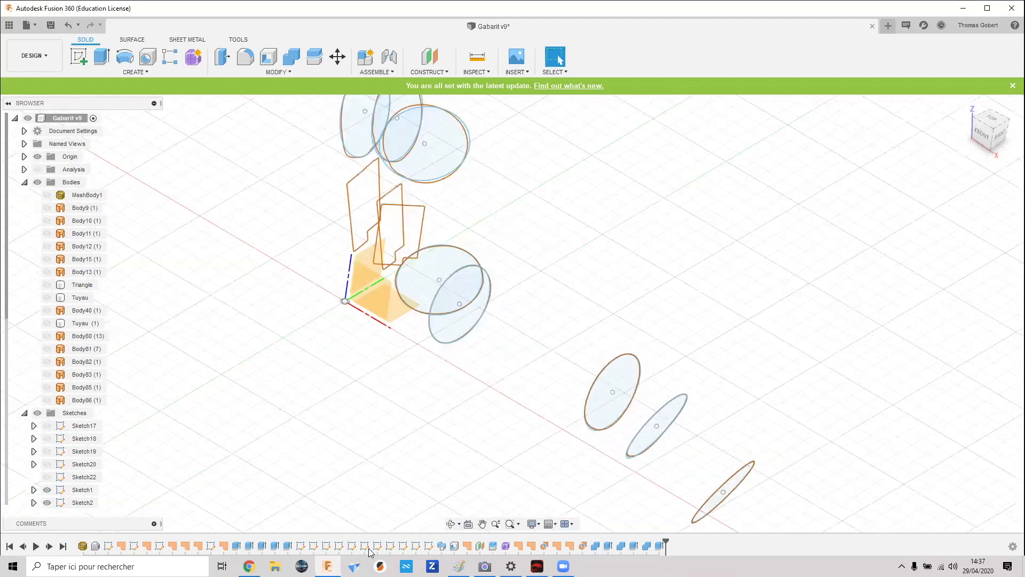
- Show Sketch3, the path of lines joining the centres of the pipe's section circles
scroll(58, 321, "down", 5)
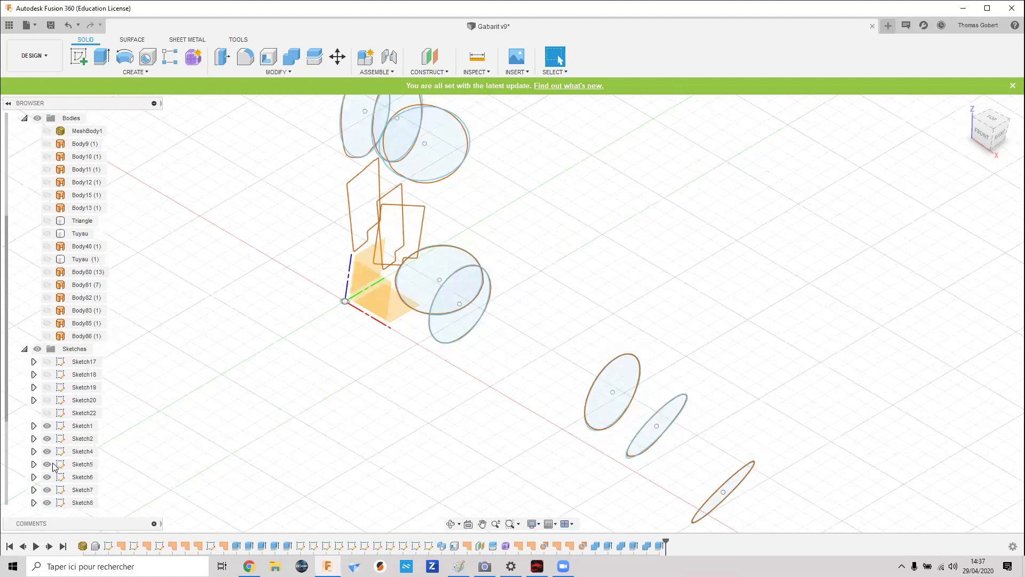
left_click(47, 477)
left_click(47, 477)
left_click(47, 490)
mouse_move(368, 361)
middle_mouse_down("shift")
mouse_move(414, 350)
mouse_move(389, 351)
mouse_move(376, 366)
mouse_move(378, 396)
mouse_move(382, 359)
mouse_move(416, 353)
mouse_move(431, 335)
middle_mouse_up("shift")
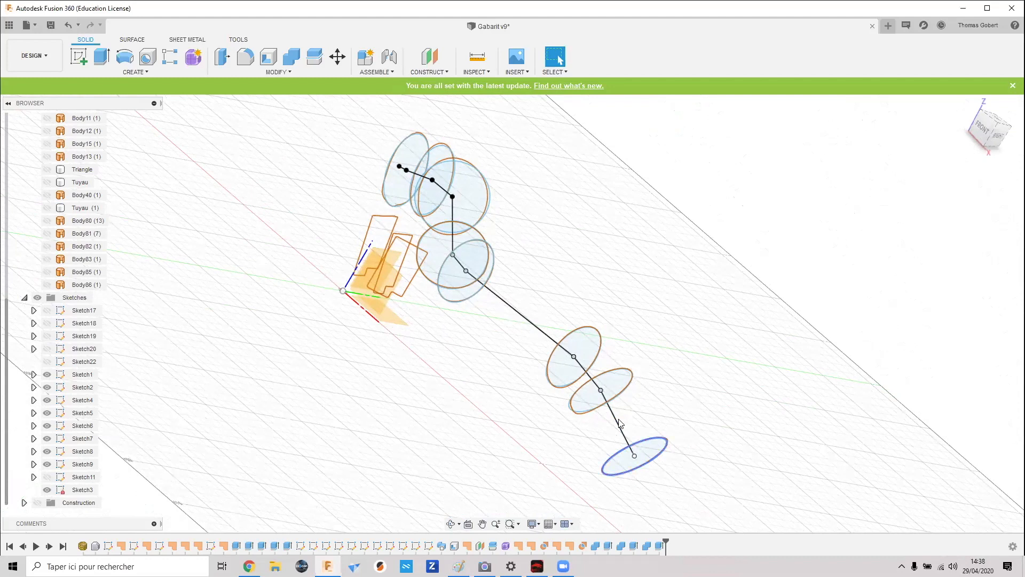
- Inspect the centre path around the bends and select its short line between the two circles before the pipe's open end
middle_click_drag(467, 449, 365, 354, "shift")
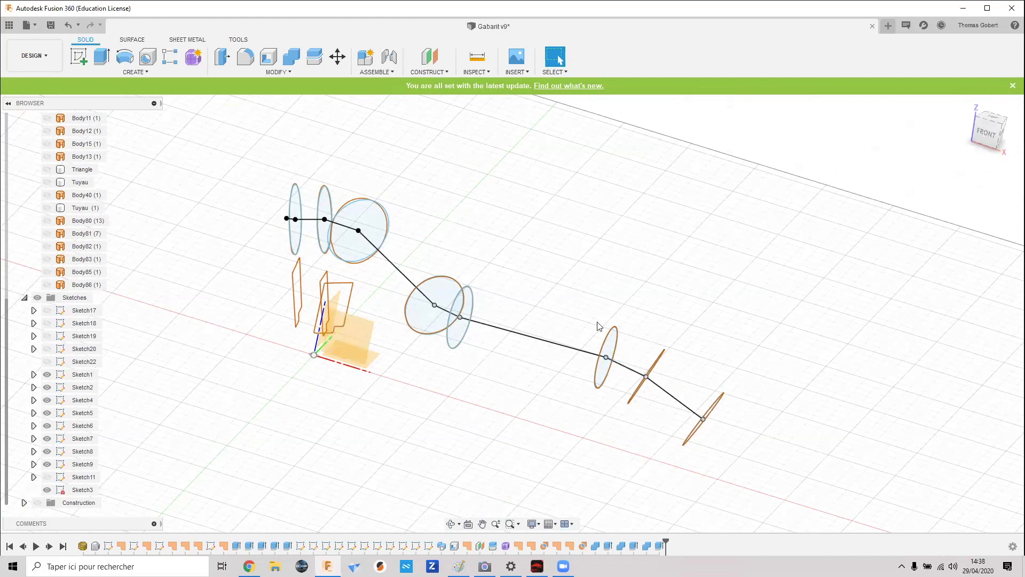
mouse_move(558, 313)
middle_mouse_down("shift")
mouse_move(629, 408)
mouse_move(665, 431)
mouse_move(637, 408)
middle_mouse_up("shift")
left_click(599, 382)
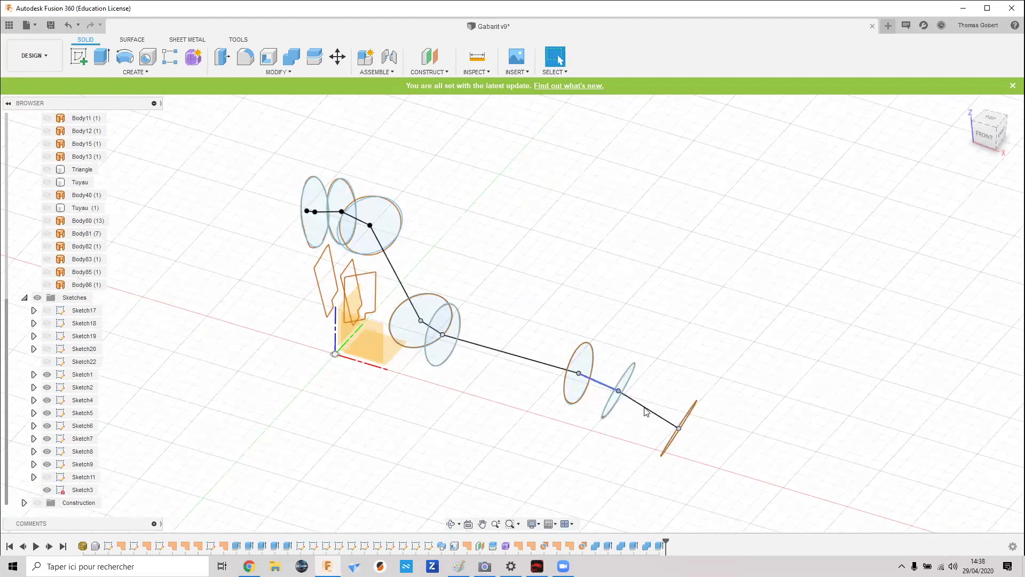
left_click(601, 384)
middle_click_drag(400, 411, 418, 415, "shift")
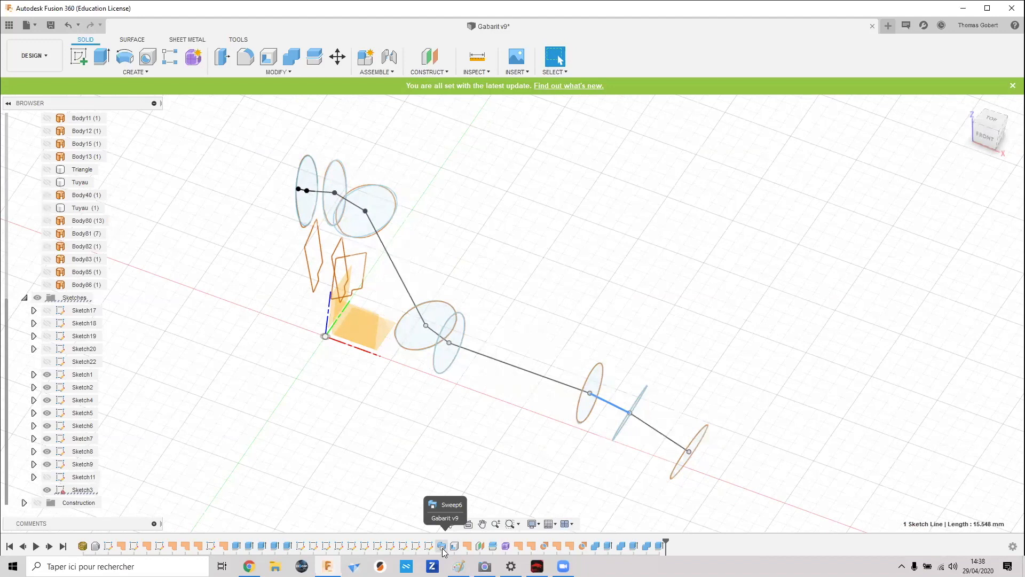
- Review the Sweep command's description and select the Sketch1 circle profile at the pipe's open end
left_click(140, 72)
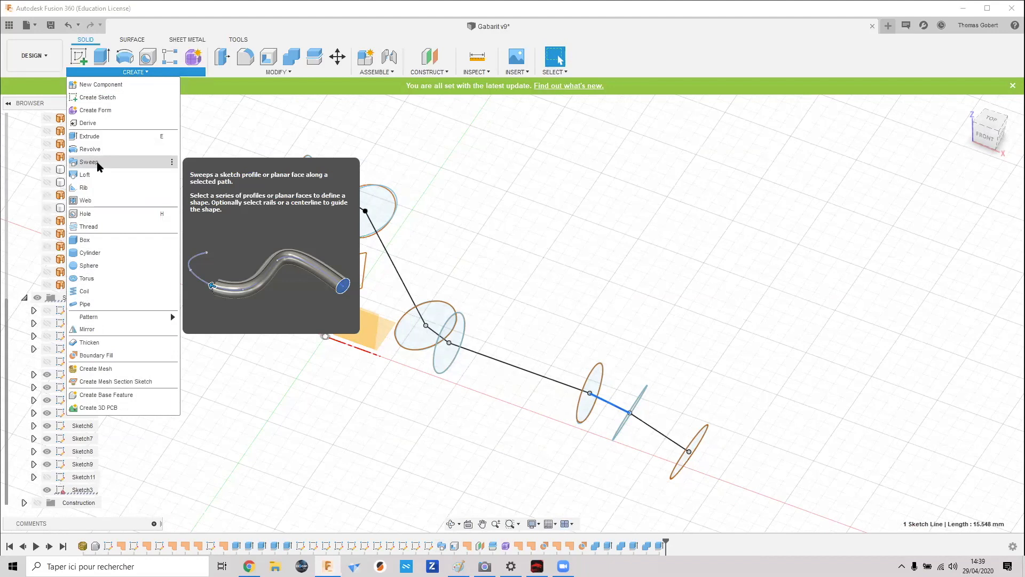
middle_click_drag(496, 396, 440, 347, "shift")
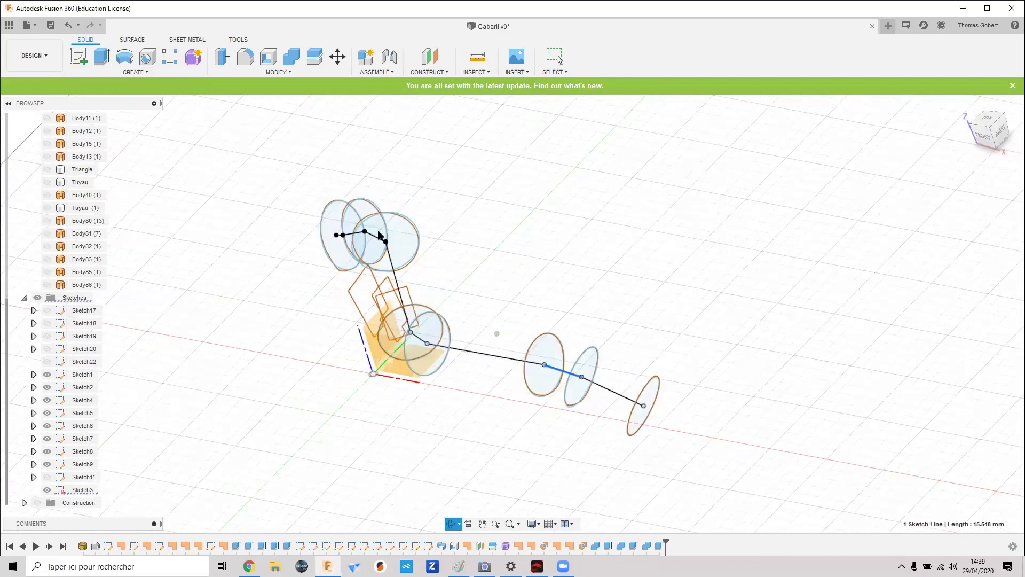
left_click(650, 394)
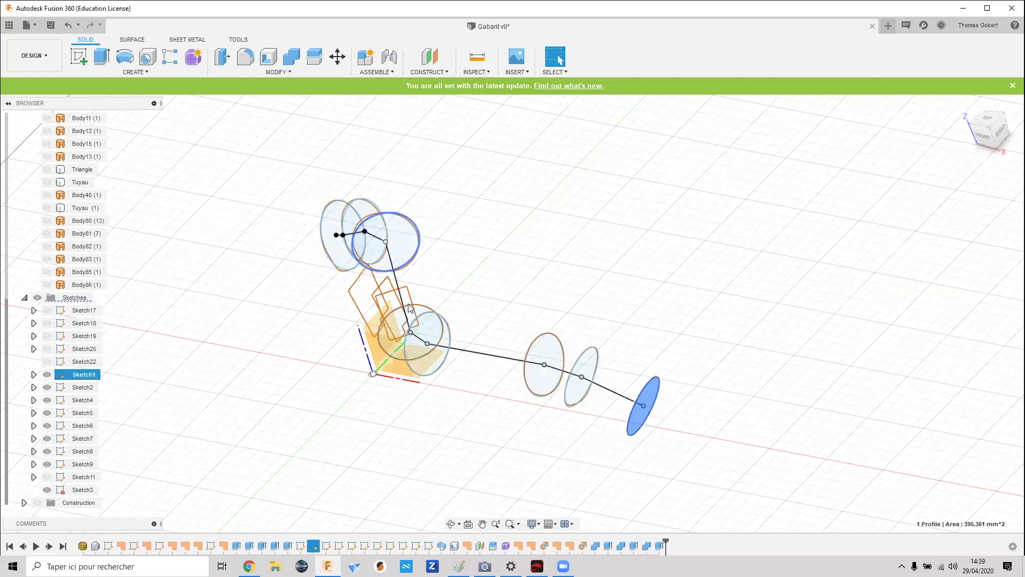
- Roll the history marker back to the Sweep6 feature that builds the pipe along the centre path
middle_click_drag(499, 319, 421, 336, "shift")
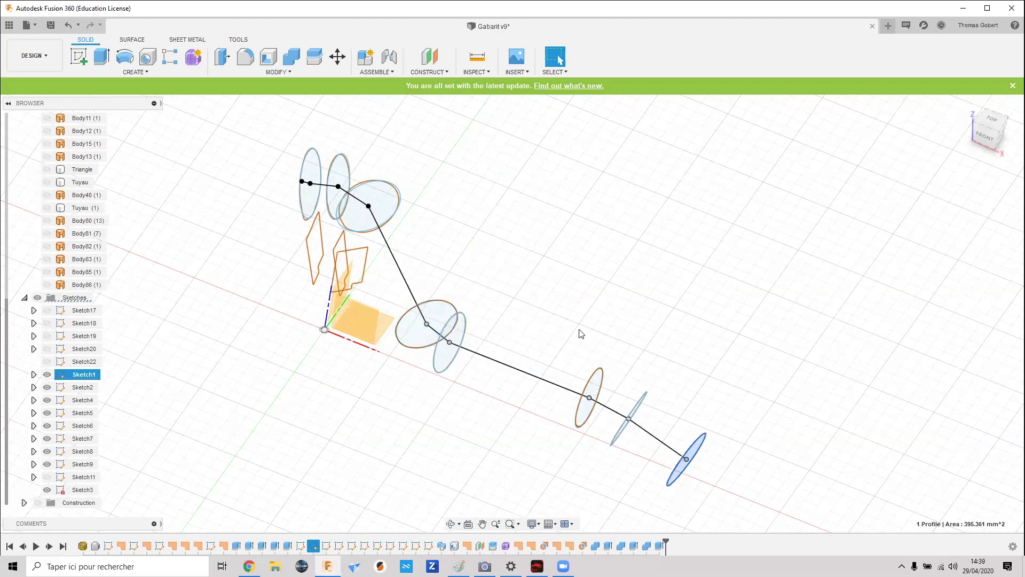
left_click(442, 545)
mouse_move(408, 378)
middle_mouse_down("shift")
mouse_move(370, 369)
mouse_move(389, 373)
mouse_move(310, 402)
mouse_move(277, 275)
mouse_move(167, 227)
mouse_move(80, 206)
middle_mouse_up("shift")
scroll(47, 174, "up", 3)
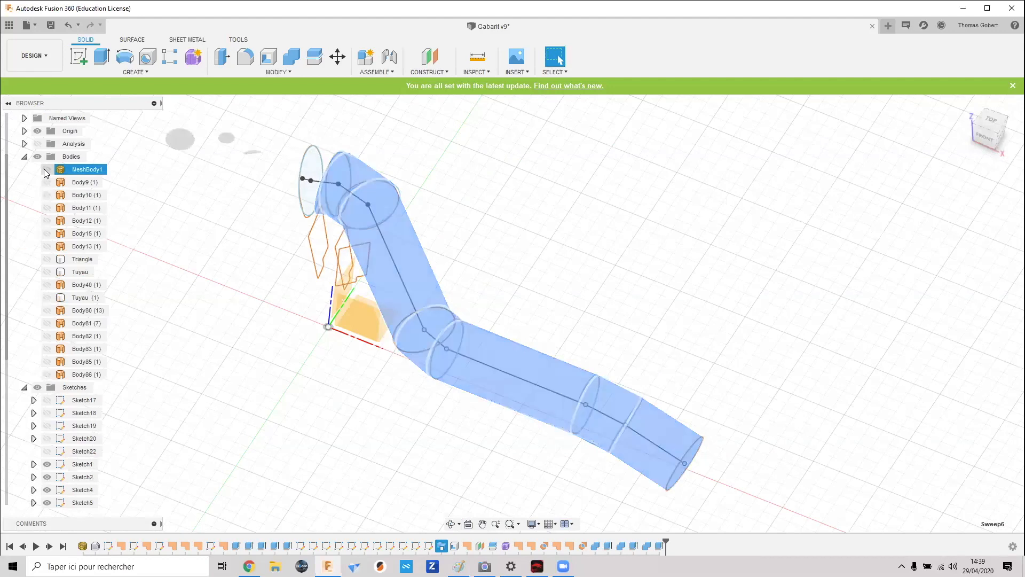
left_click(46, 169)
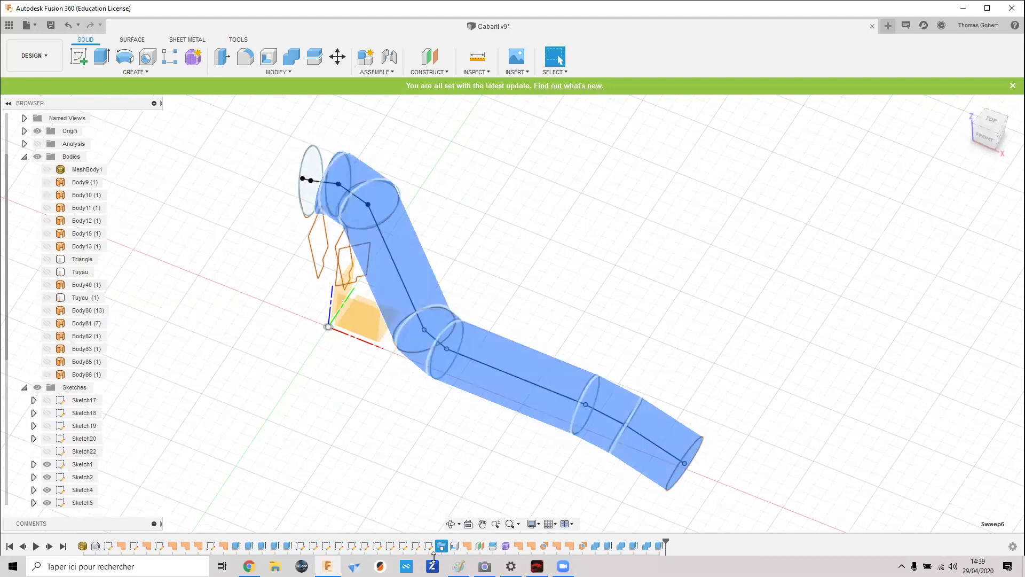
right_click(441, 545)
left_click(483, 484)
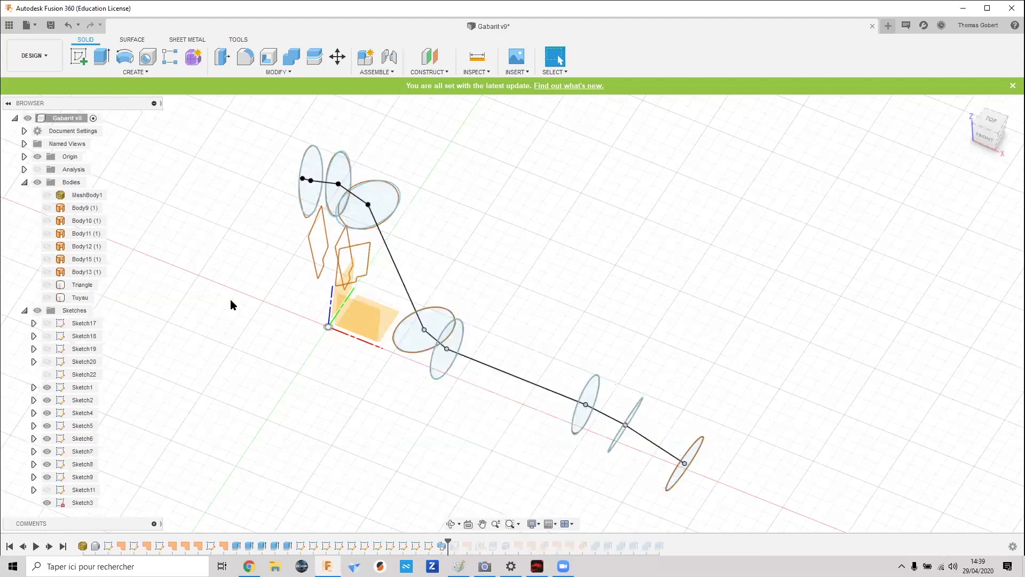
- Show MeshBody1 and the Tuyau body together so the swept pipe overlays the scan
left_click(46, 195)
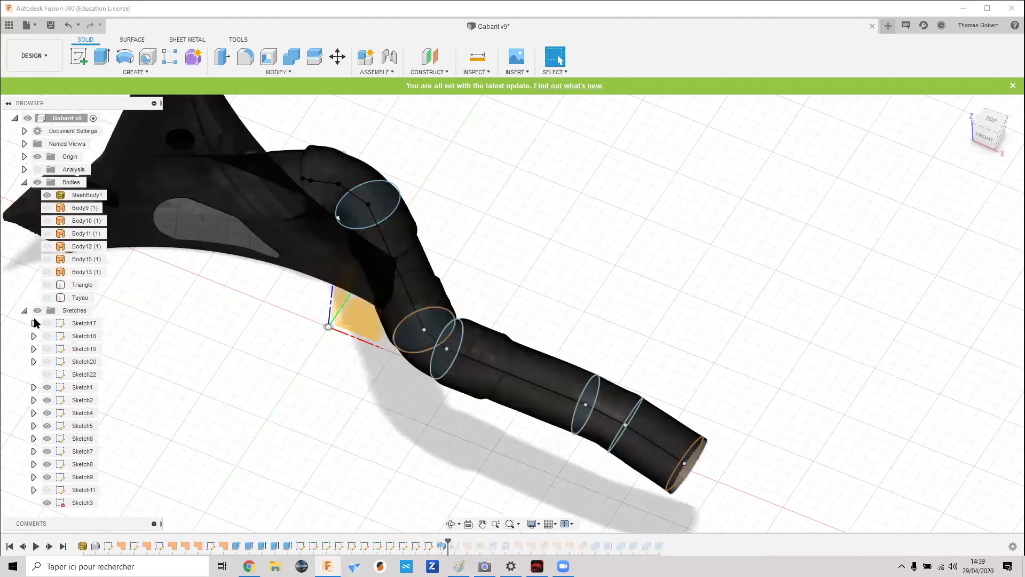
left_click(50, 299)
left_click(47, 297)
middle_click_drag(251, 380, 235, 399, "shift")
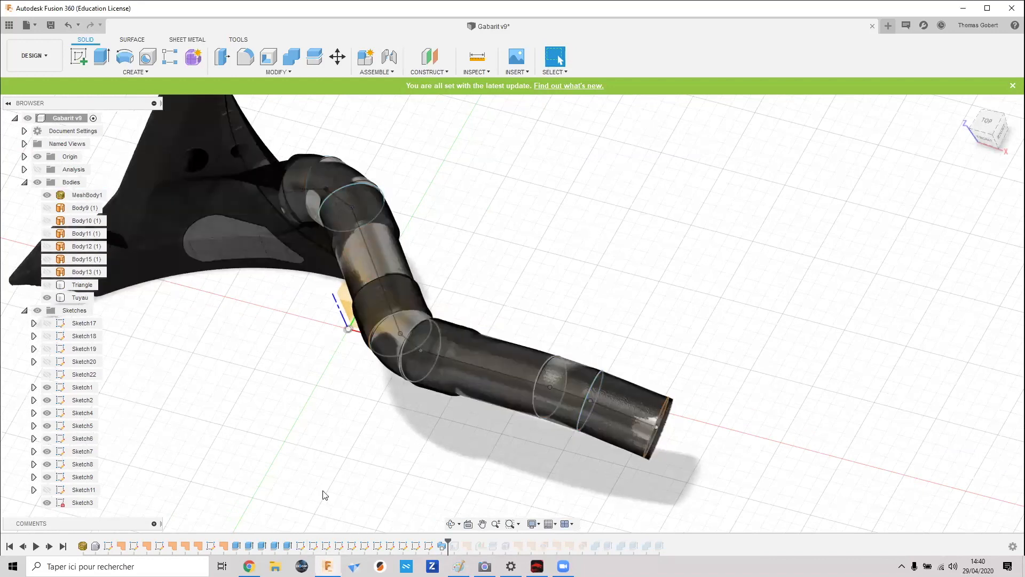
- Compare the swept pipe with the scanned mesh along its bends and straight sections from several angles
left_click(417, 333)
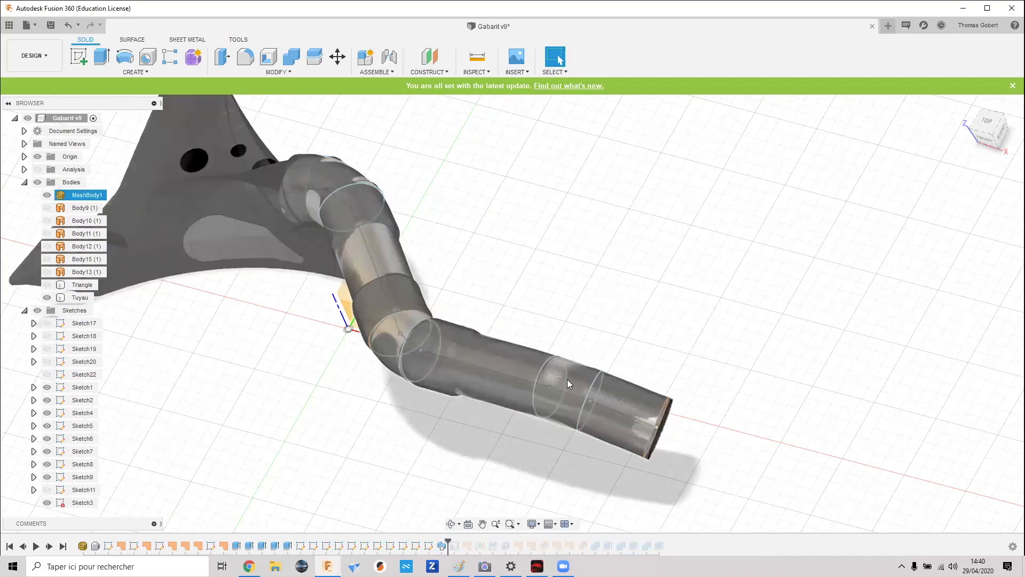
key("Escape")
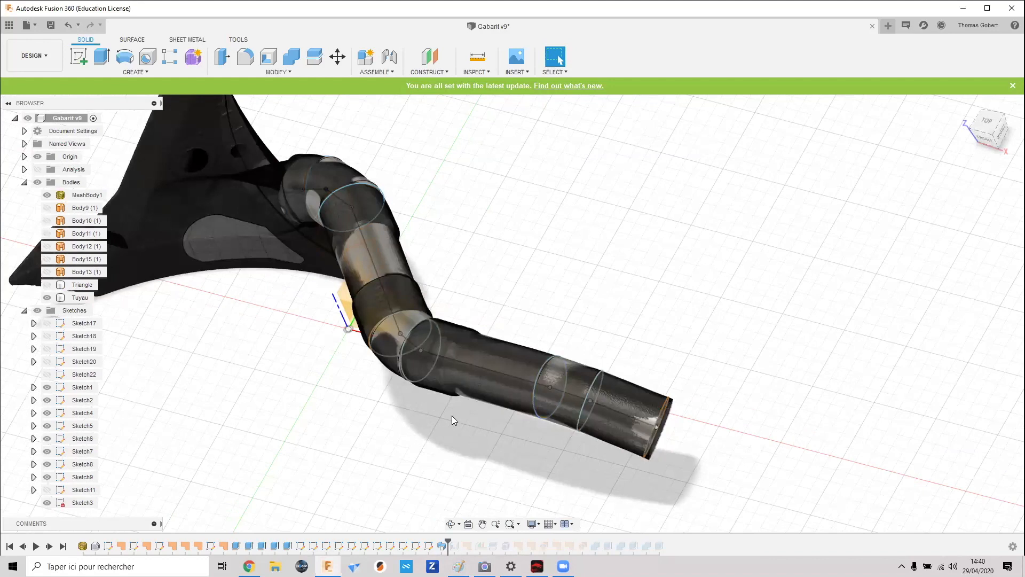
middle_click_drag(361, 349, 404, 346, "shift")
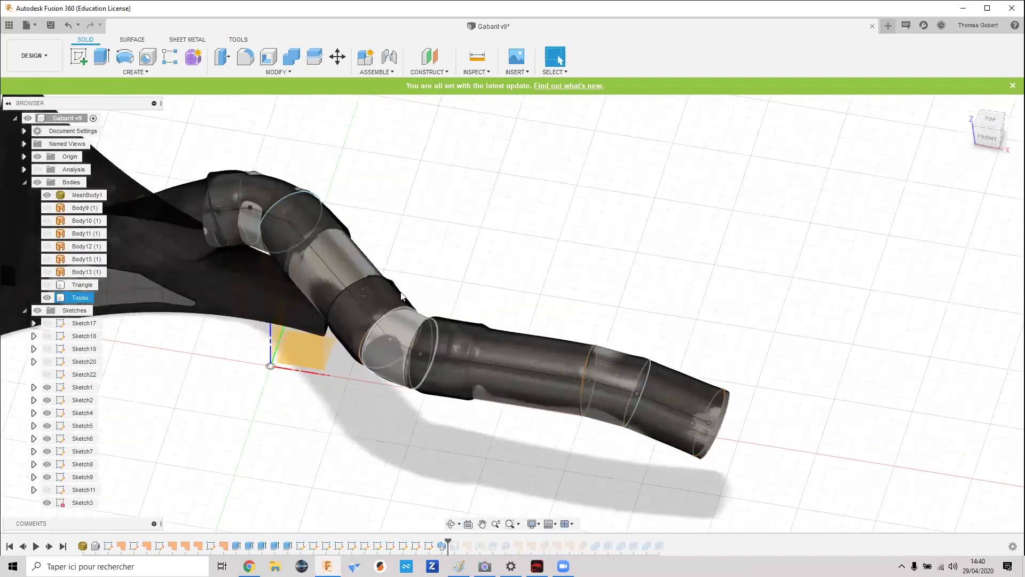
scroll(380, 337, "up", 3)
mouse_move(335, 389)
middle_mouse_down("shift")
mouse_move(317, 385)
mouse_move(323, 403)
mouse_move(338, 402)
mouse_move(345, 383)
middle_mouse_up("shift")
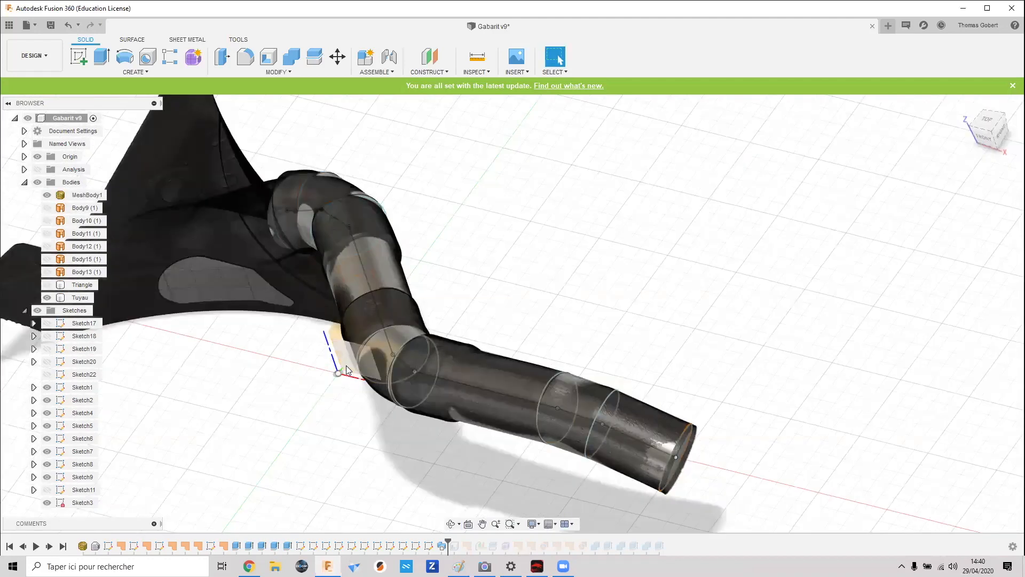
left_click(365, 291)
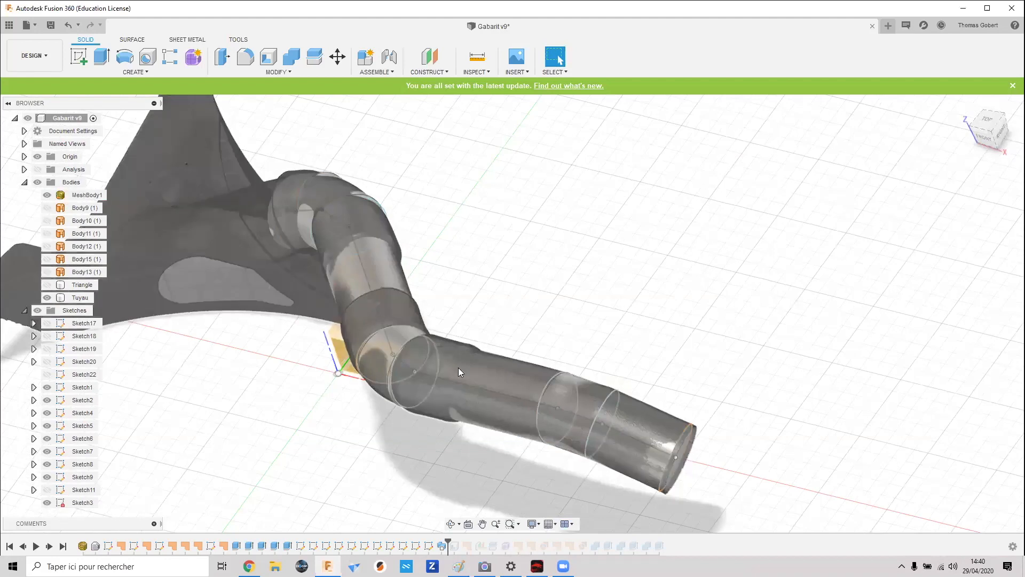
left_click(271, 394)
middle_click_drag(297, 389, 293, 399, "shift")
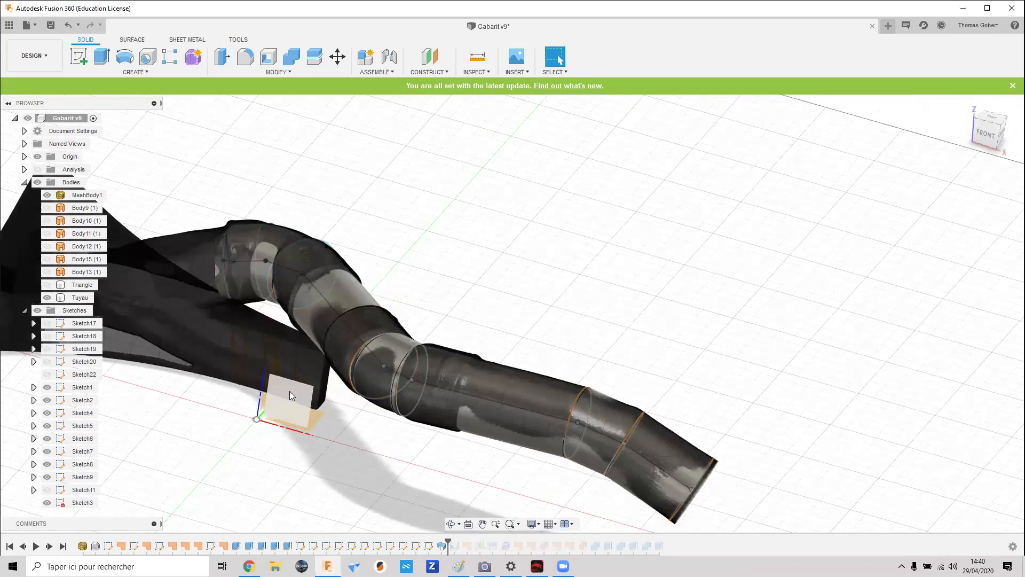
middle_click_drag(252, 425, 257, 334, "shift")
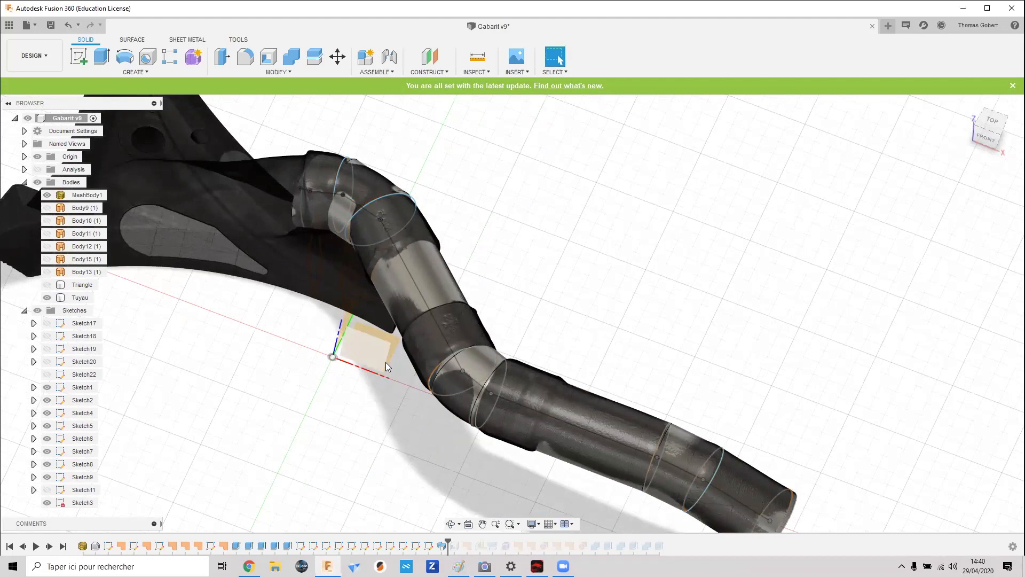
left_click(346, 367)
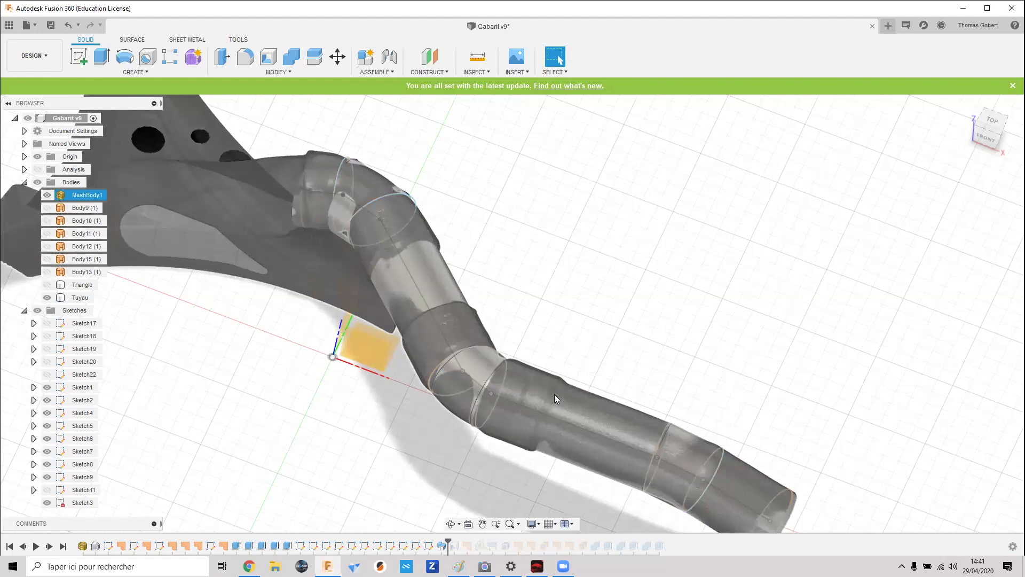
left_click(286, 369)
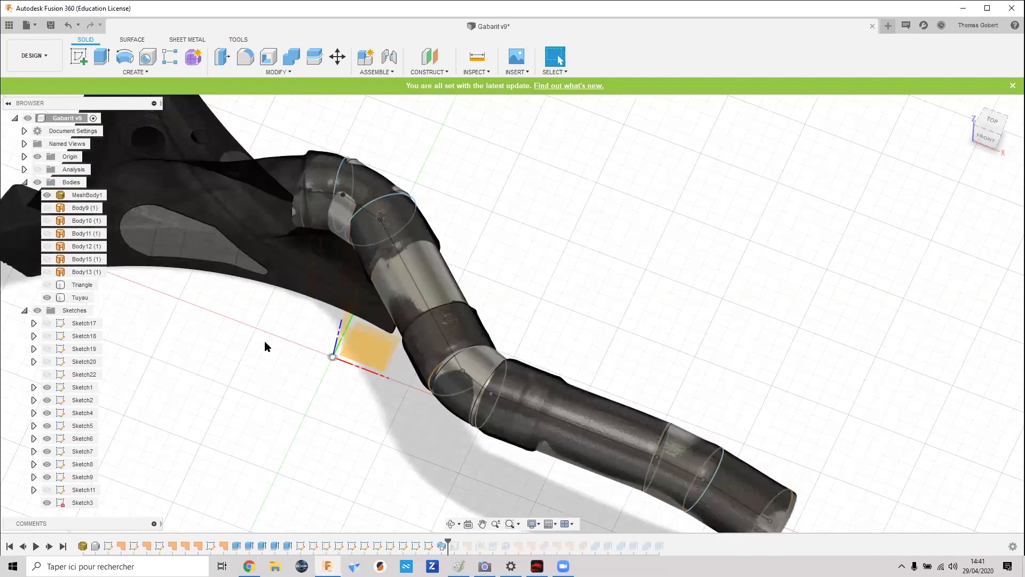
- Examine the upper bend and the area where the scanned pipe meets the triangular plate
left_click(376, 259)
middle_click_drag(361, 399, 420, 366)
scroll(498, 353, "down", 2)
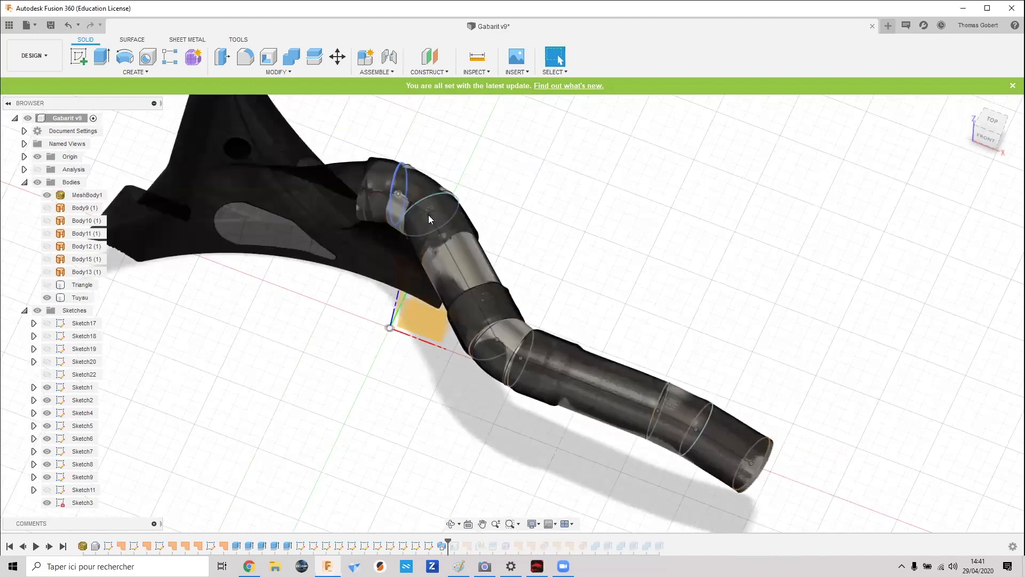
left_click(421, 217)
middle_click_drag(336, 322, 401, 225, "shift")
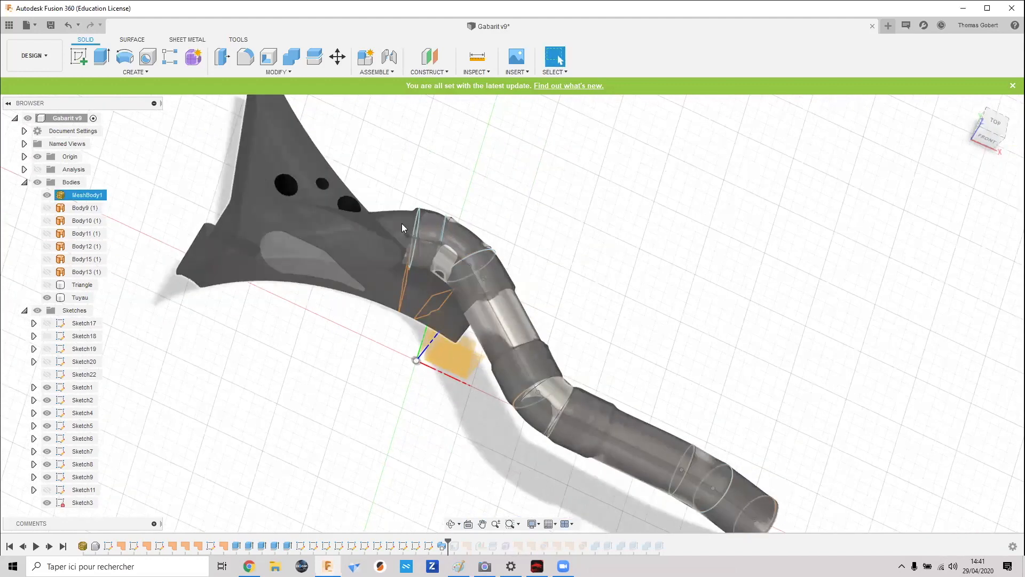
scroll(426, 218, "up", 1)
scroll(322, 249, "up", 2)
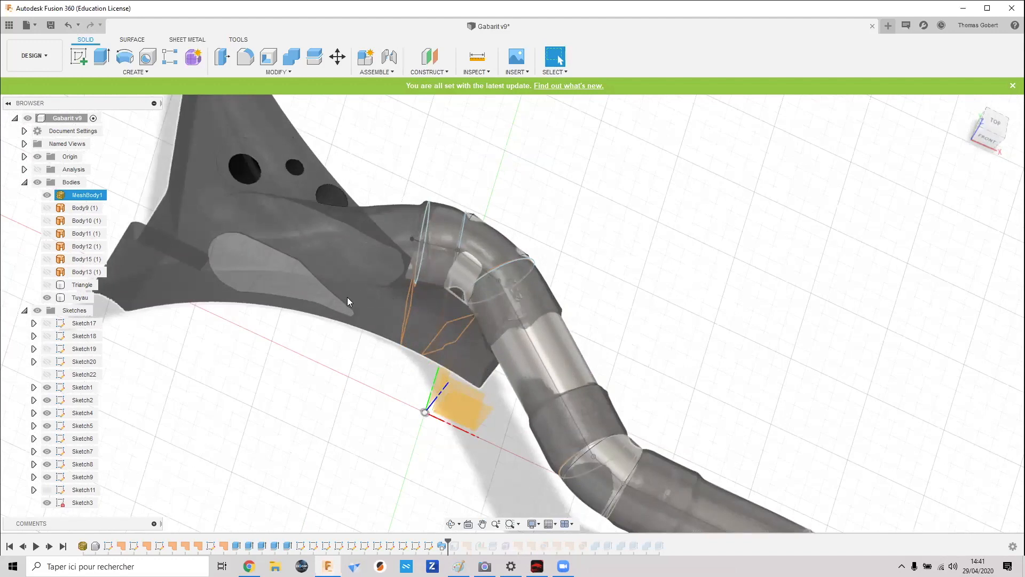
scroll(379, 275, "down", 3)
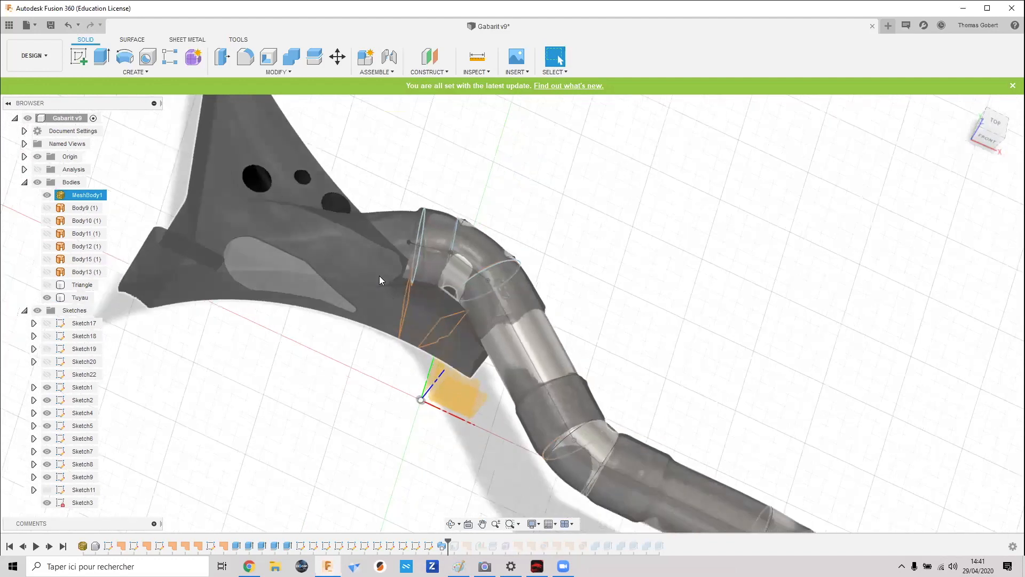
scroll(233, 228, "up", 5)
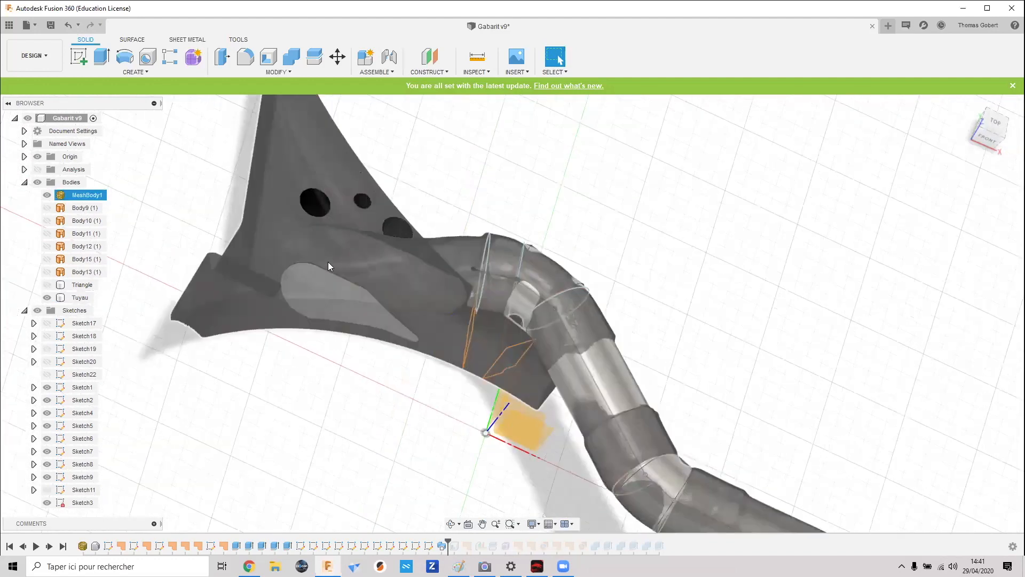
- Hide MeshBody1 and roll the history marker forward to Extrude36 at the end of the timeline
left_click(45, 196)
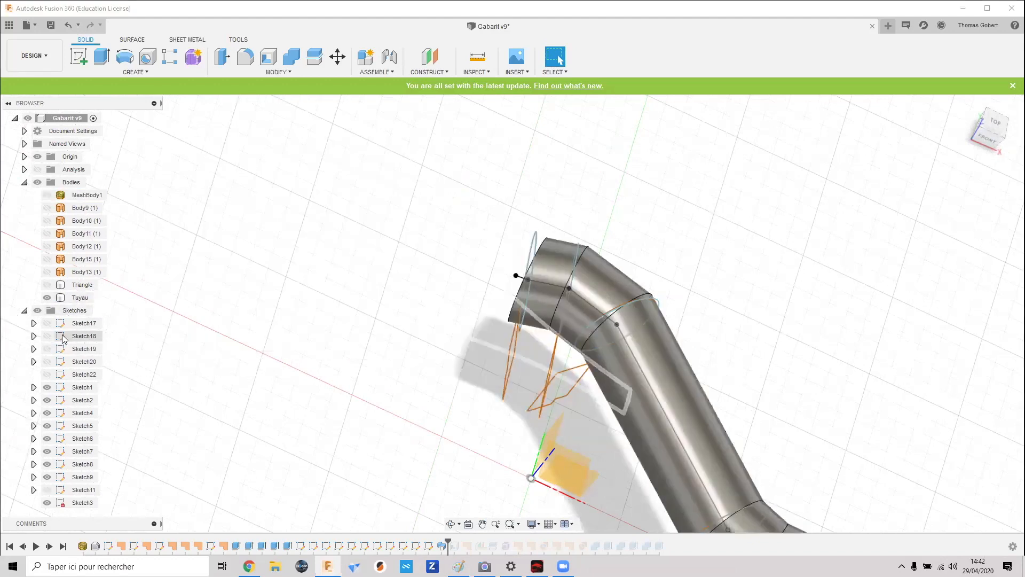
right_click(665, 544)
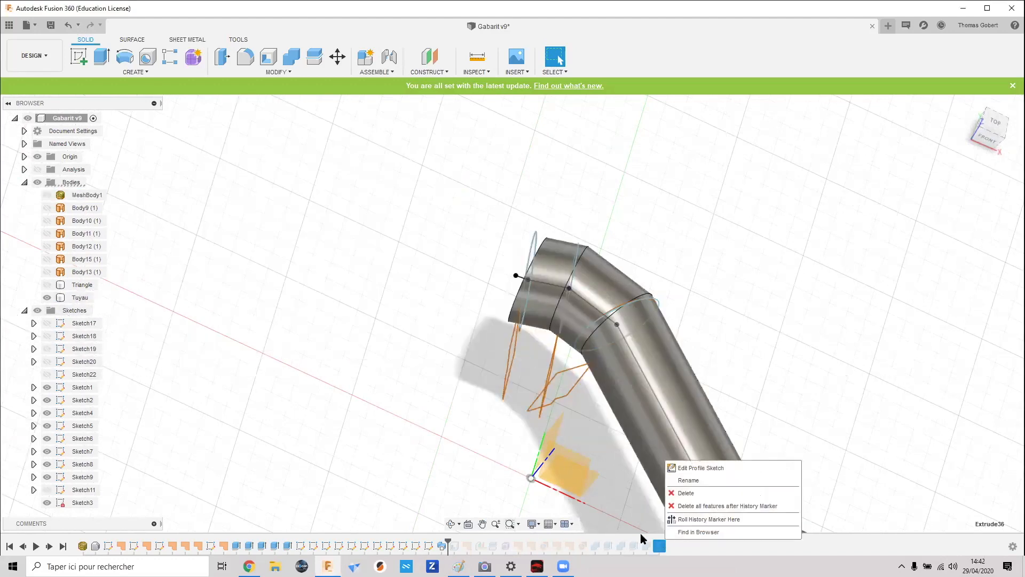
left_click(689, 526)
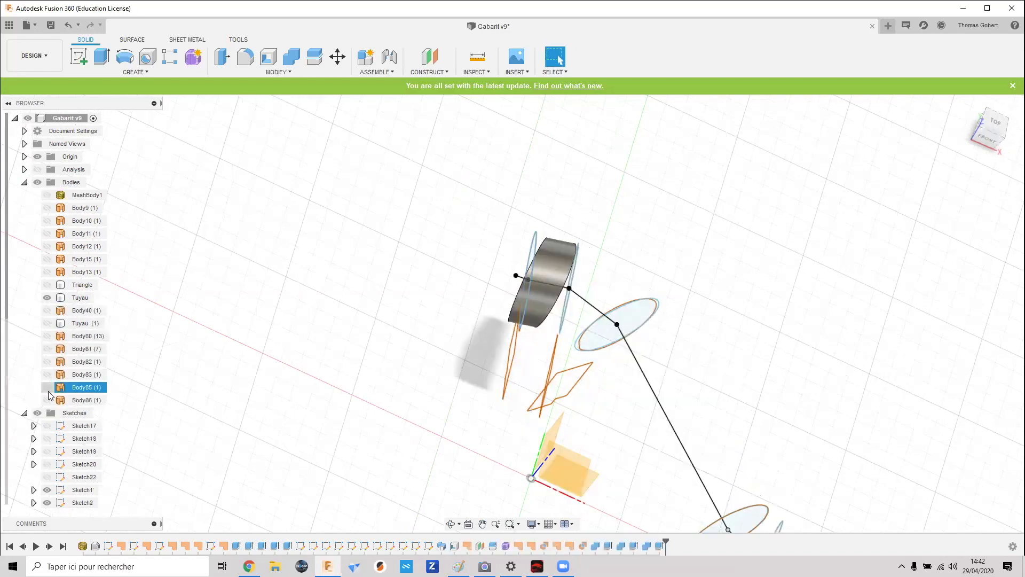
- Show the Tuyau (1) body in place of Tuyau and inspect the complete pipe with its mounting flange
left_click(47, 322)
left_click(47, 298)
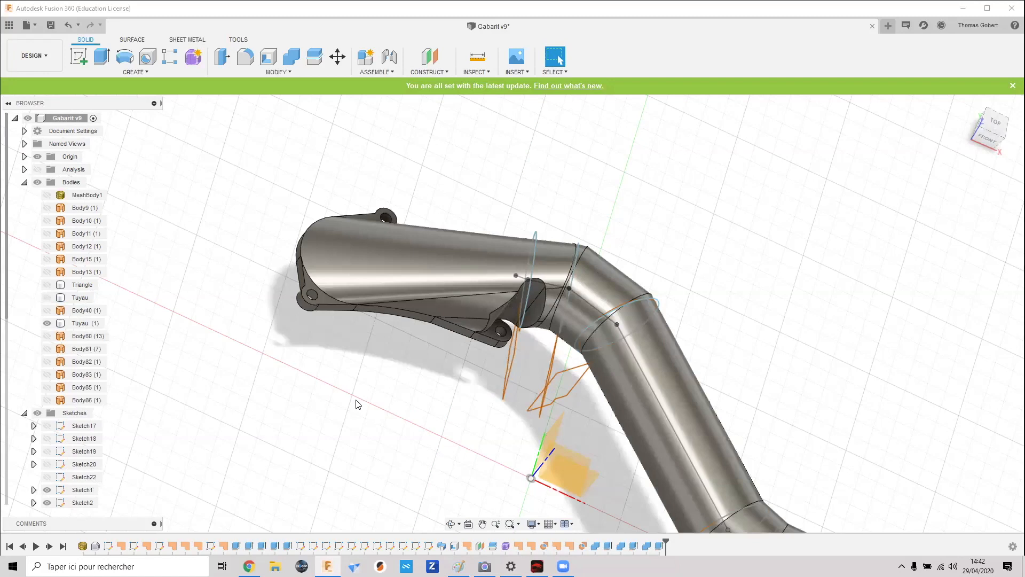
middle_click_drag(454, 374, 550, 389, "shift")
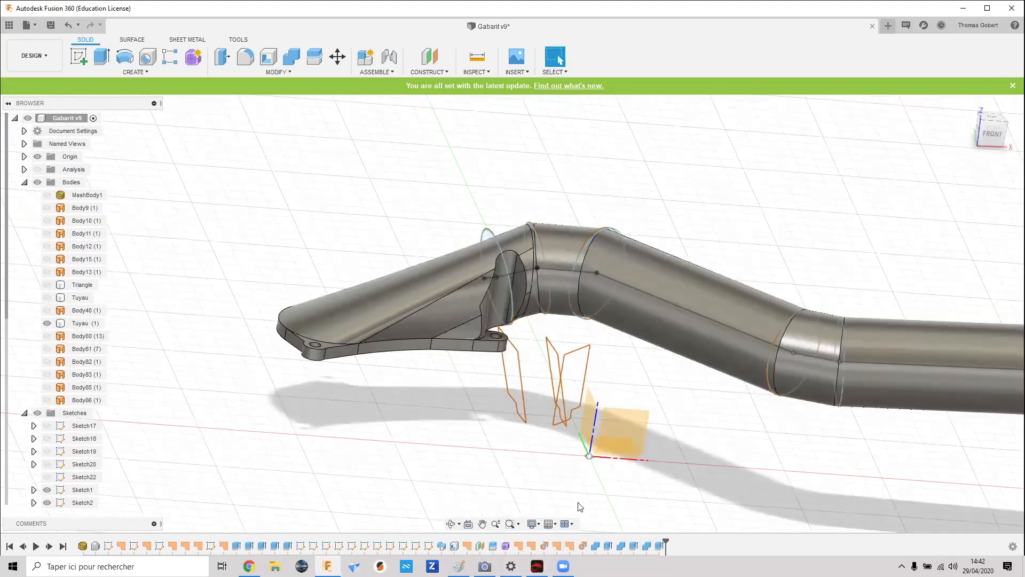
middle_click_drag(399, 393, 467, 379, "shift")
scroll(423, 398, "down", 3)
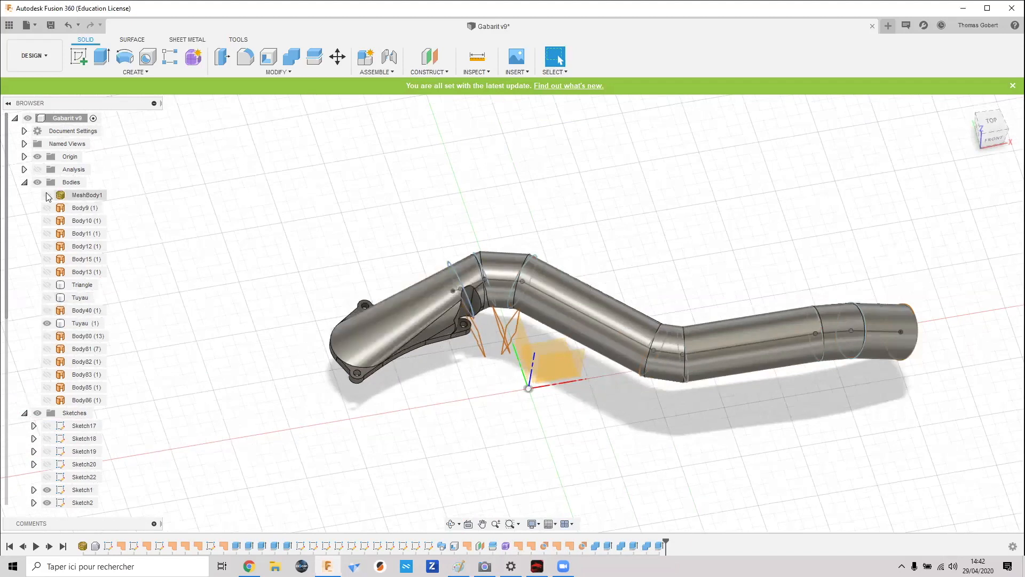
- Show MeshBody1 over the finished pipe and view the overlap around the flange end
left_click(47, 195)
left_click(379, 302)
scroll(379, 302, "up", 5)
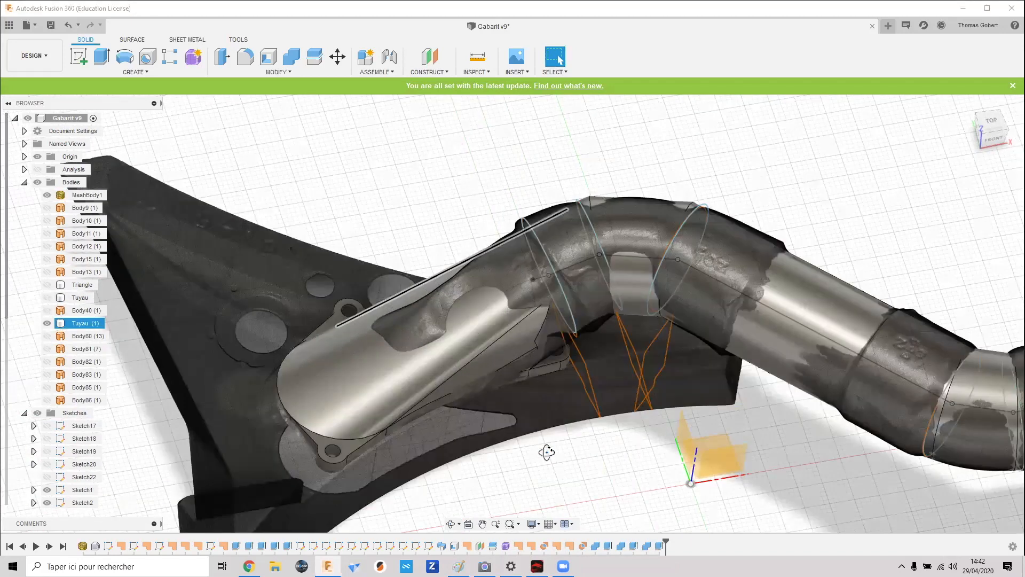
middle_click_drag(546, 452, 503, 378, "shift")
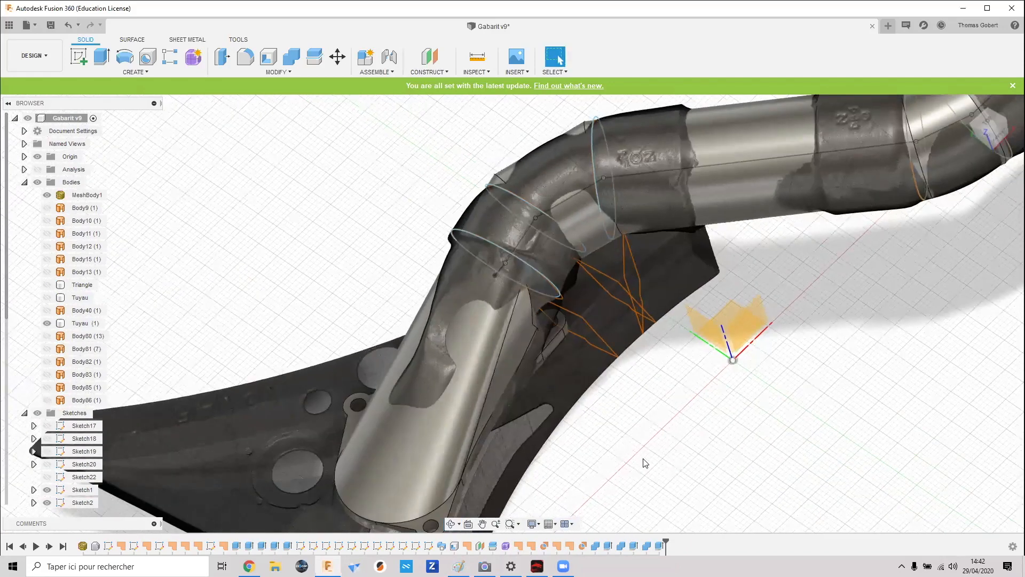
middle_click_drag(662, 464, 694, 468, "shift")
- Compare the finished pipe's widened end above the flange with the scanned surface, highlighting MeshBody1 and Tuyau (1) in turn
left_click(559, 290)
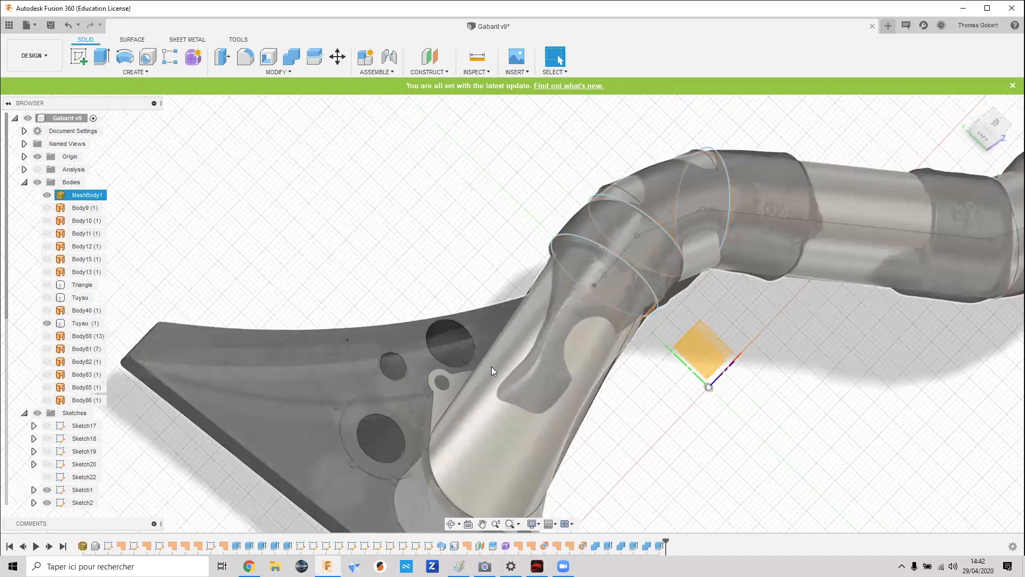
left_click(466, 270)
middle_click_drag(465, 263, 499, 332, "shift")
left_click(494, 345)
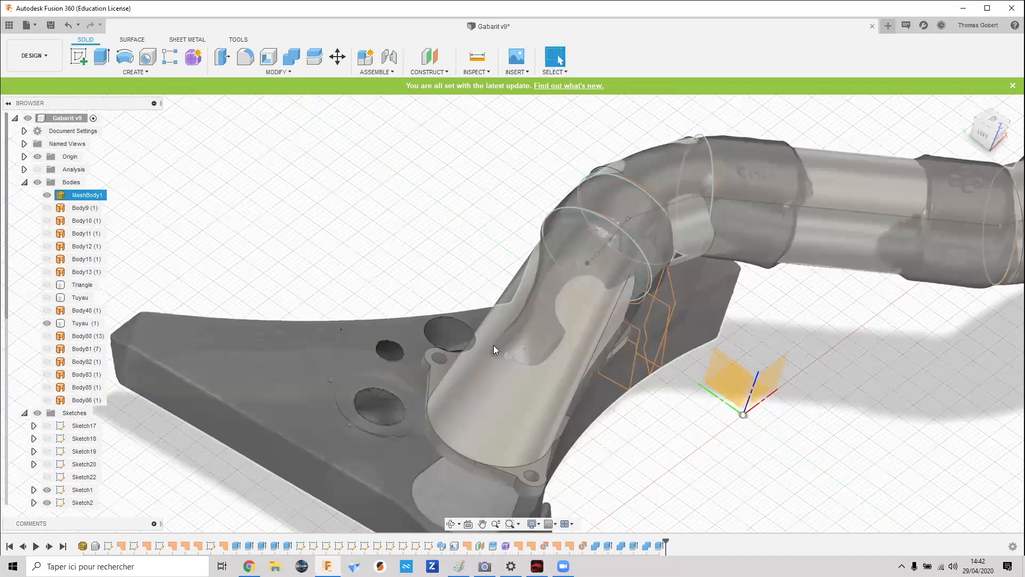
left_click(587, 305)
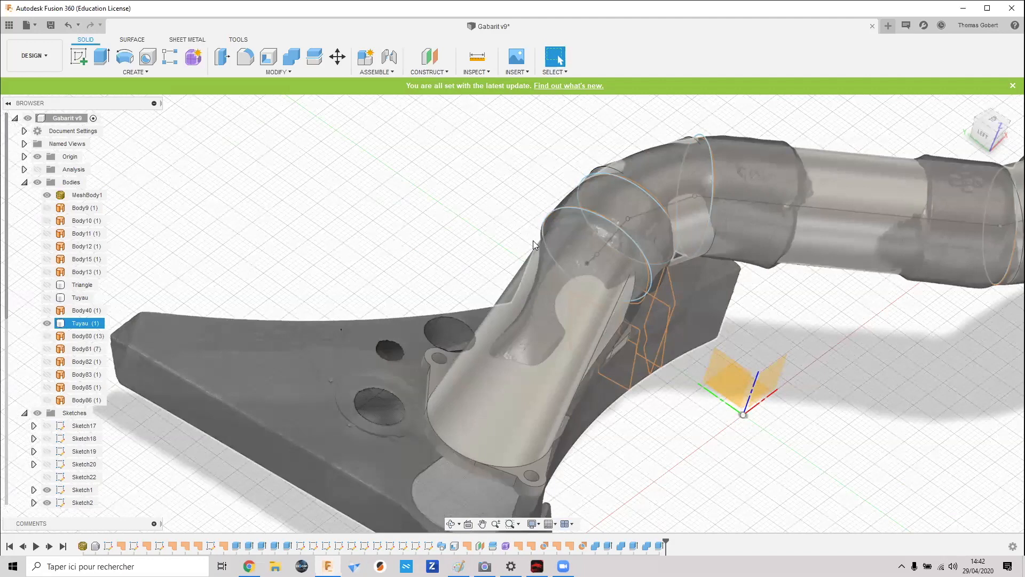
left_click(532, 239)
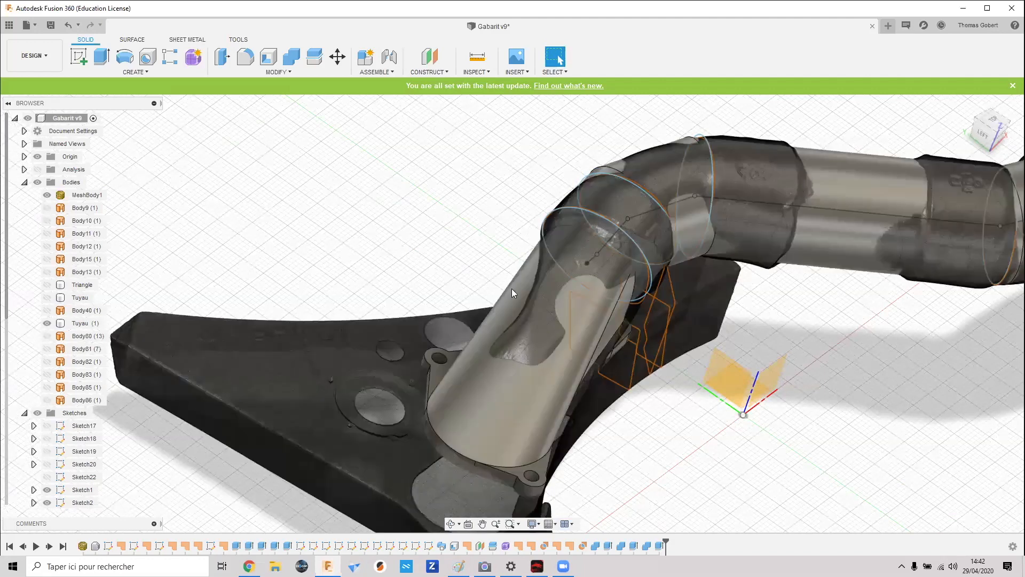
left_click(522, 267)
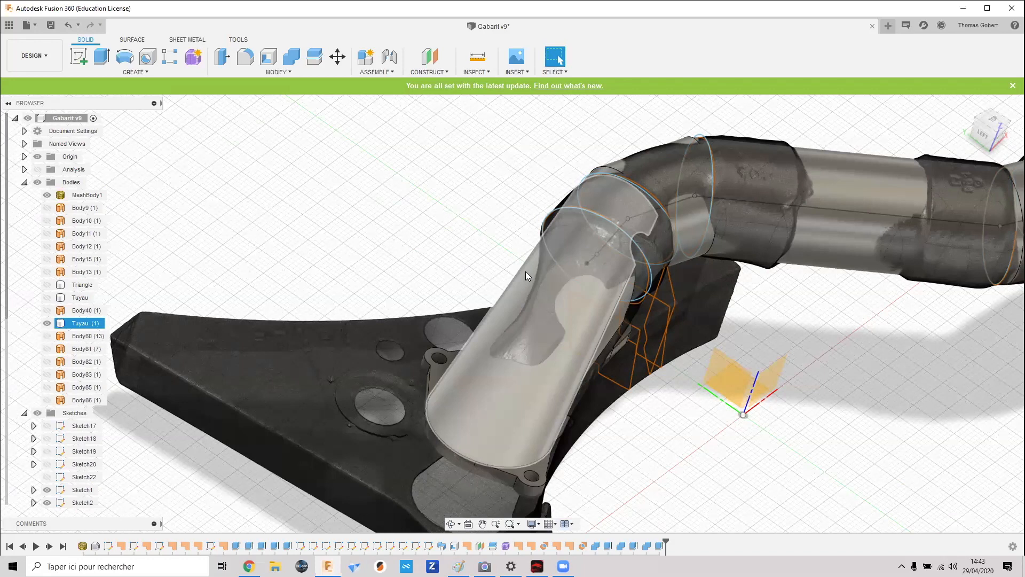
- View the flange end from a lower side angle and toggle Tuyau (1) off and on against the scan
left_click(661, 455)
middle_click_drag(639, 451, 566, 280, "shift")
left_click(45, 324)
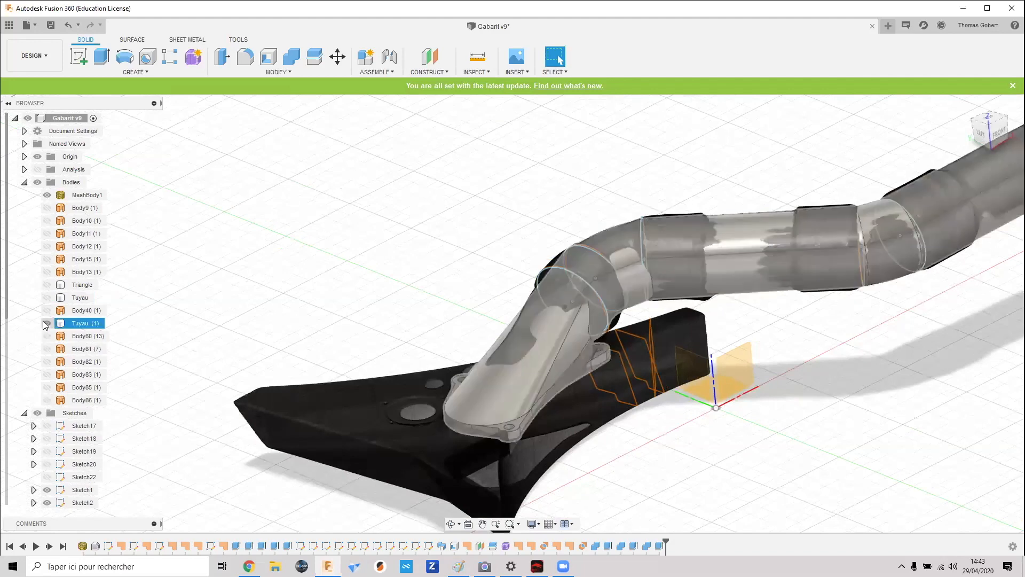
left_click(47, 324)
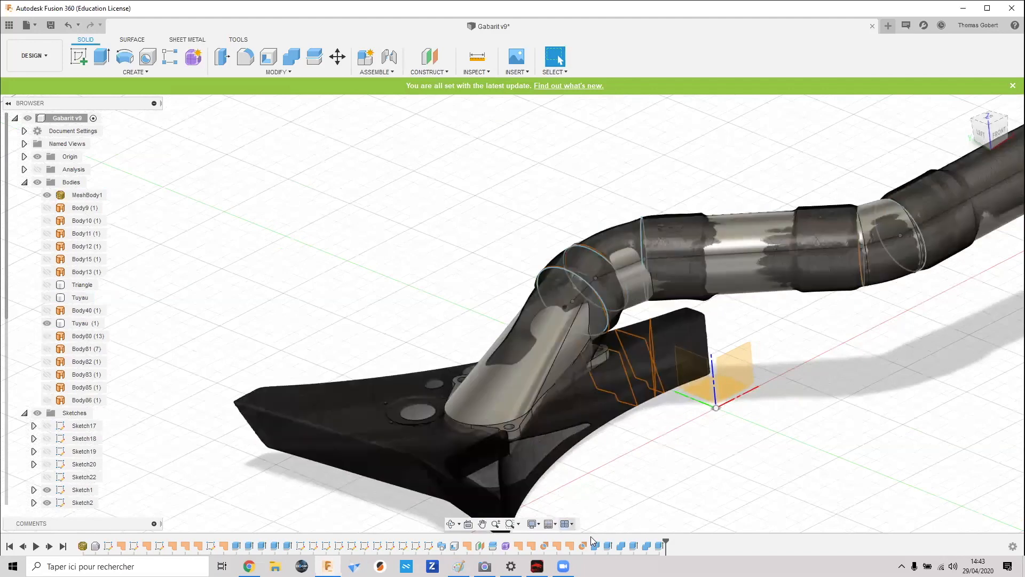
- Roll the timeline back to the combine before the final features, hide Coude interne, and advance the marker past the next combine
right_click(621, 546)
left_click(656, 487)
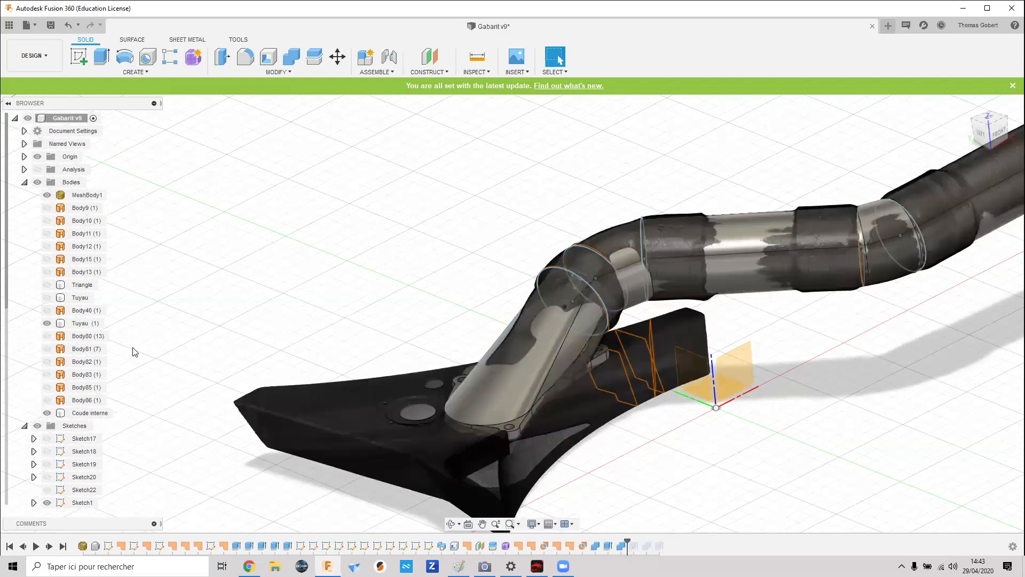
left_click(47, 413)
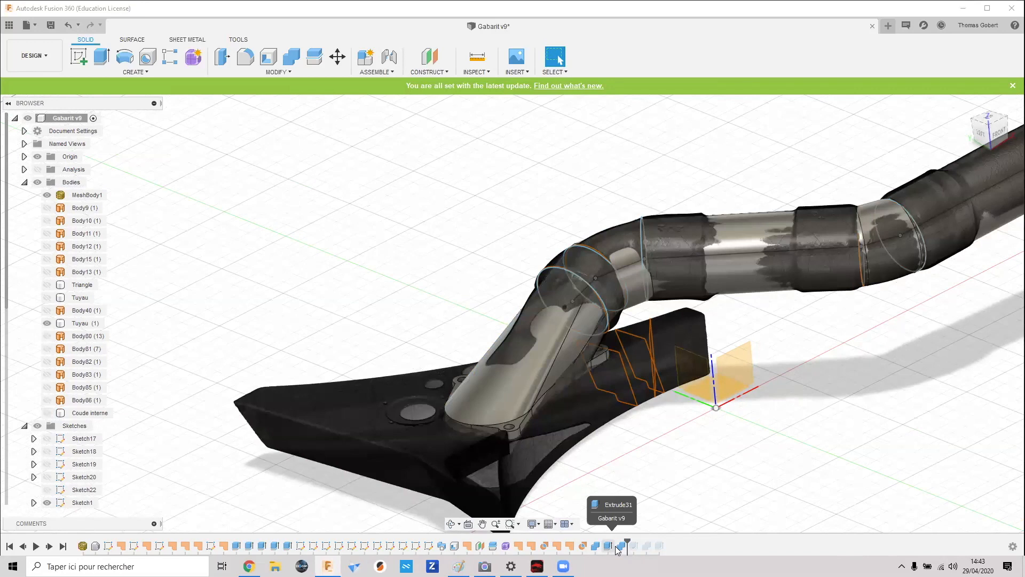
right_click(646, 546)
left_click(677, 529)
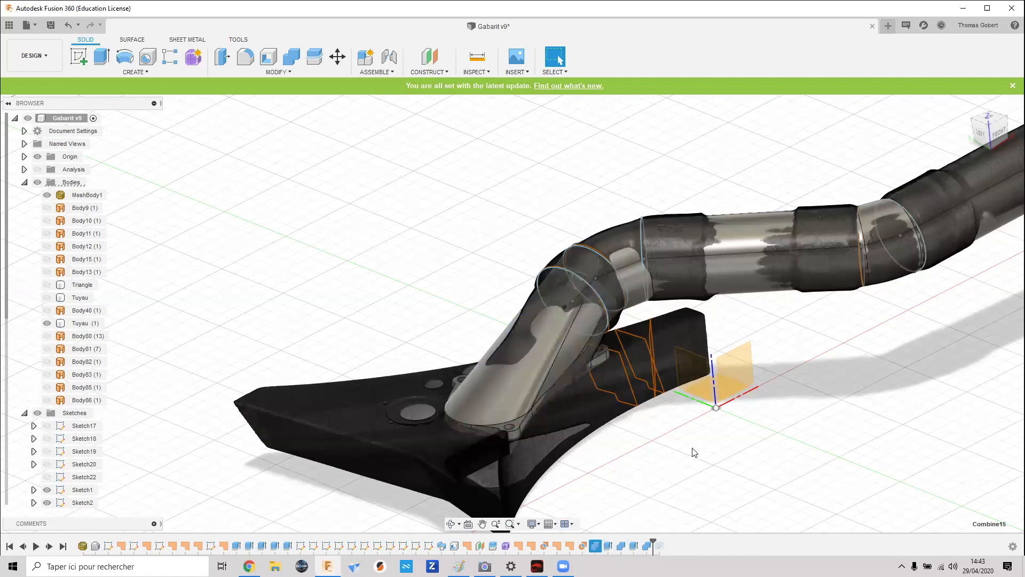
middle_click_drag(675, 455, 700, 462, "shift")
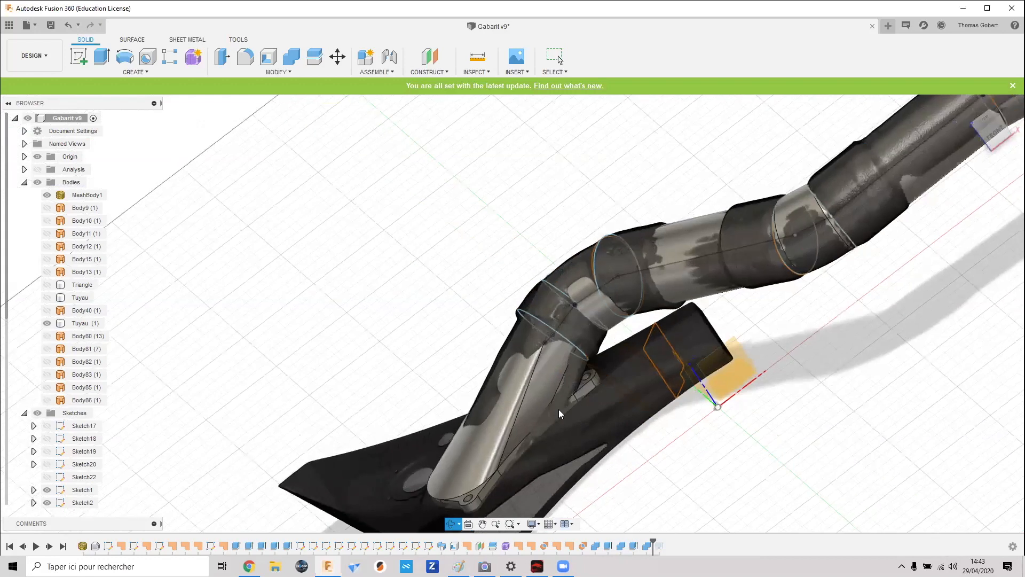
- Toggle MeshBody1 off and on around the finished pipe and compare the flange end with the scan up close
left_click(47, 198)
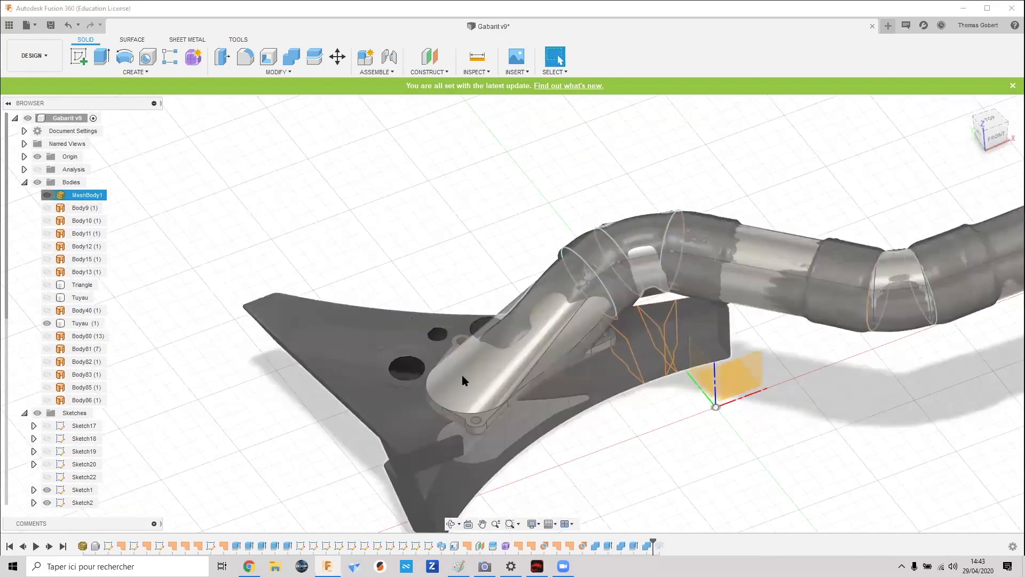
key("v")
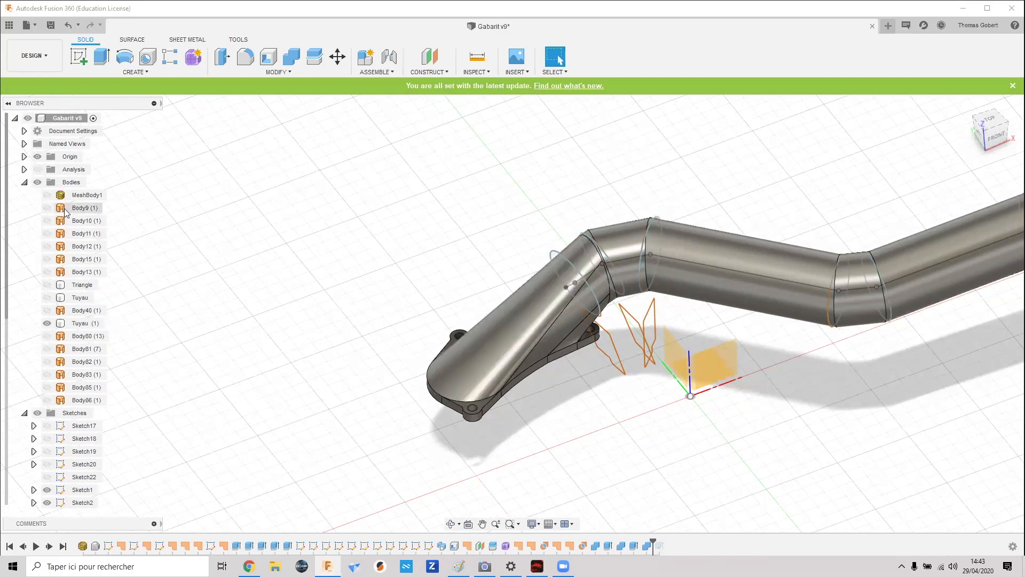
left_click(44, 196)
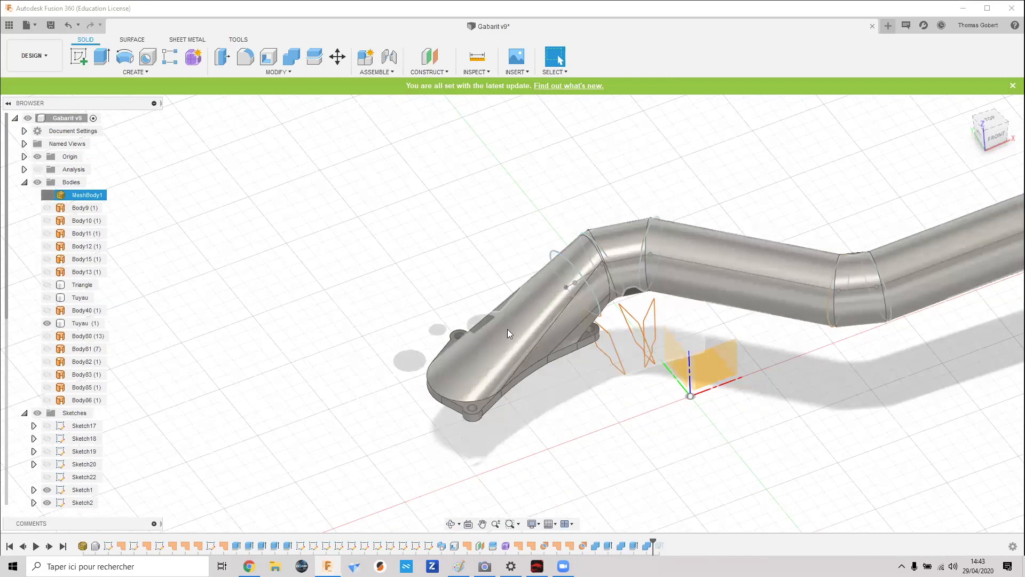
key("v")
left_click(476, 443)
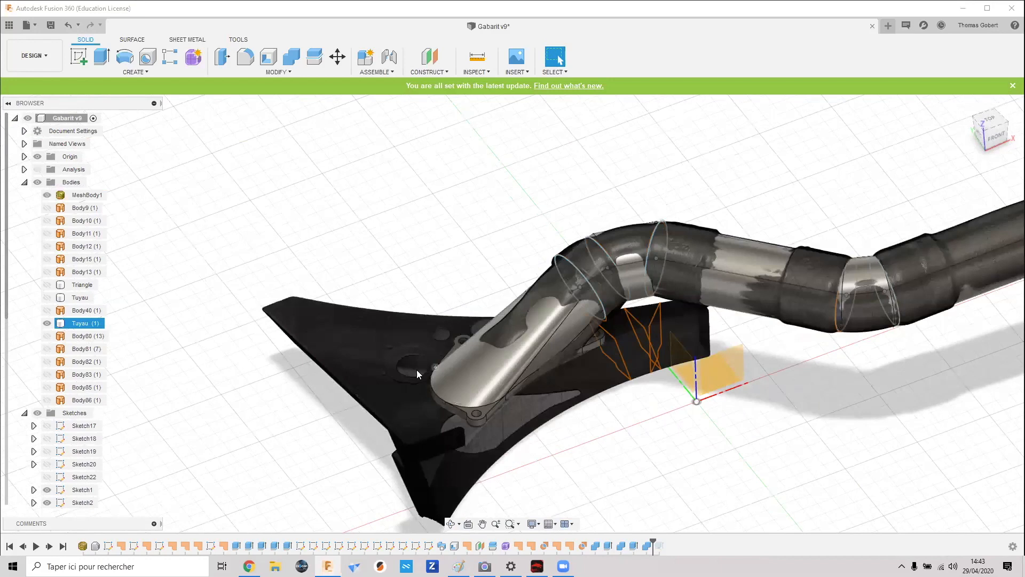
scroll(419, 369, "up", 4)
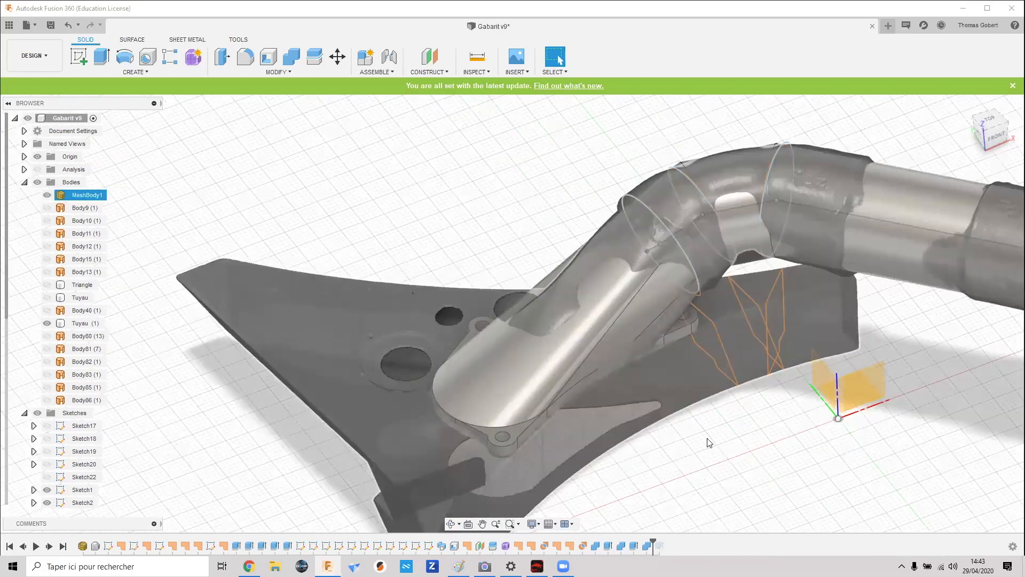
- Examine the pipe's inner opening from below against the underside of the scanned plate
middle_click_drag(673, 477, 636, 286, "shift")
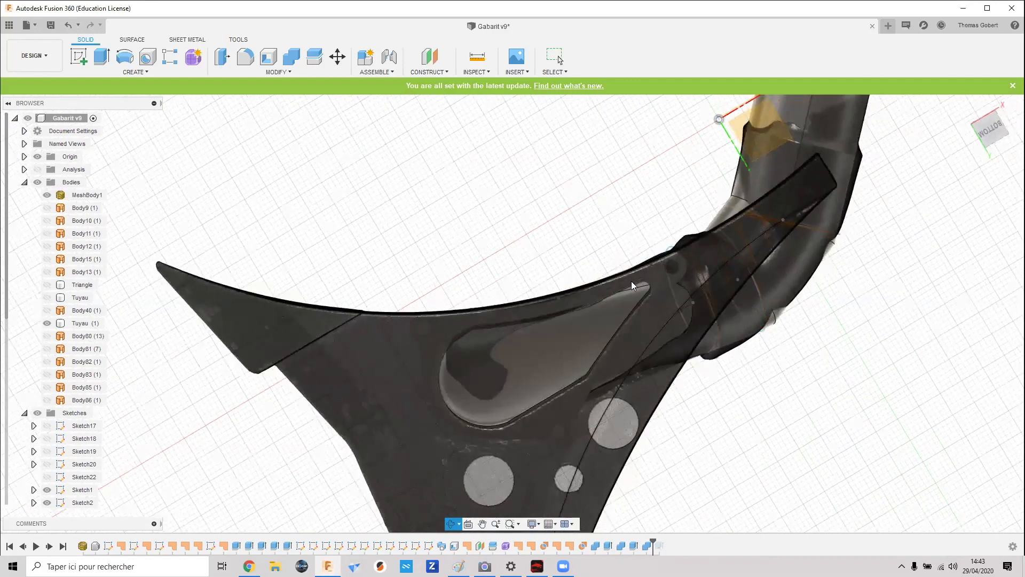
left_click(574, 315)
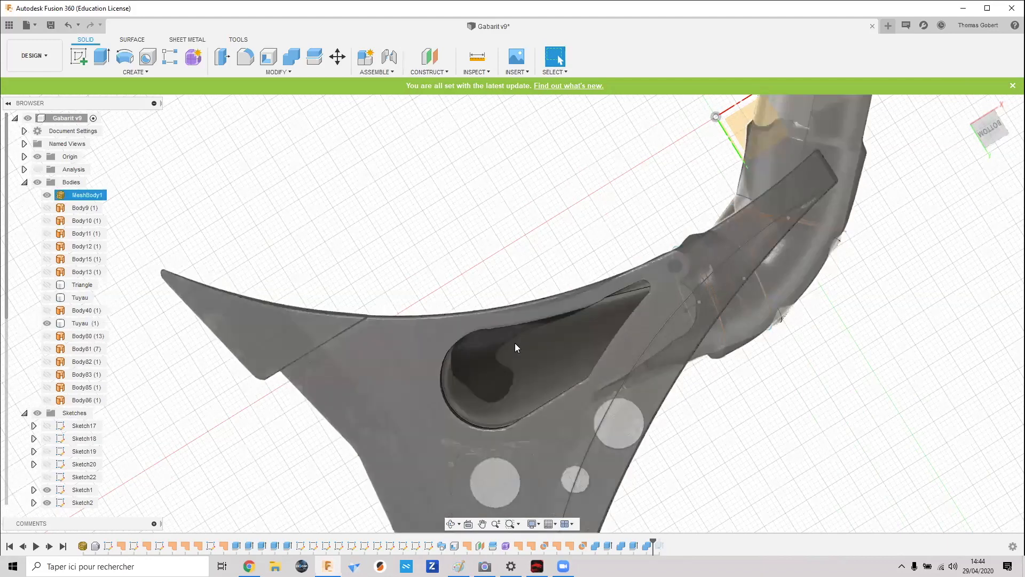
left_click(552, 353)
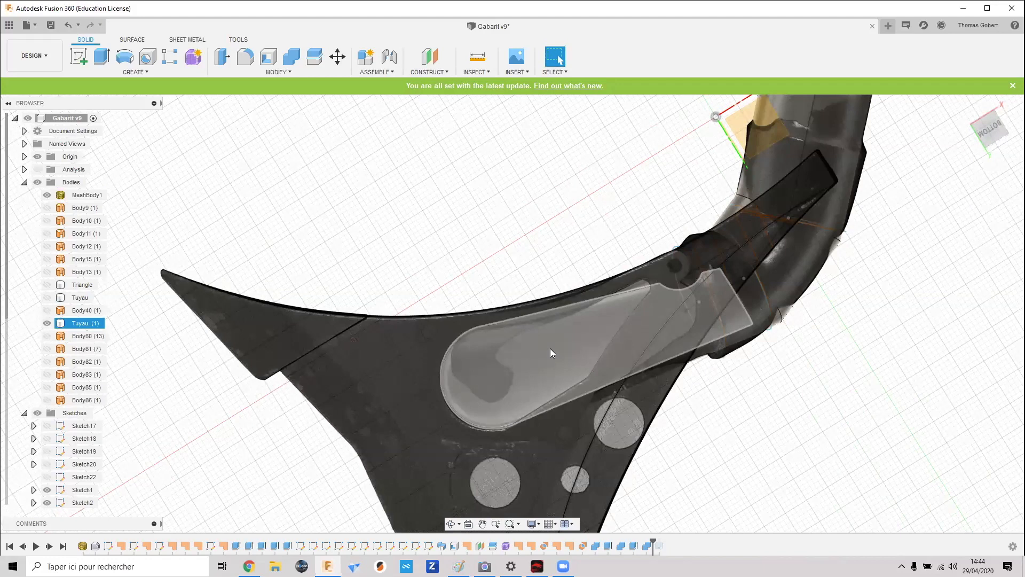
left_click(551, 267)
middle_click_drag(551, 266, 556, 199, "shift")
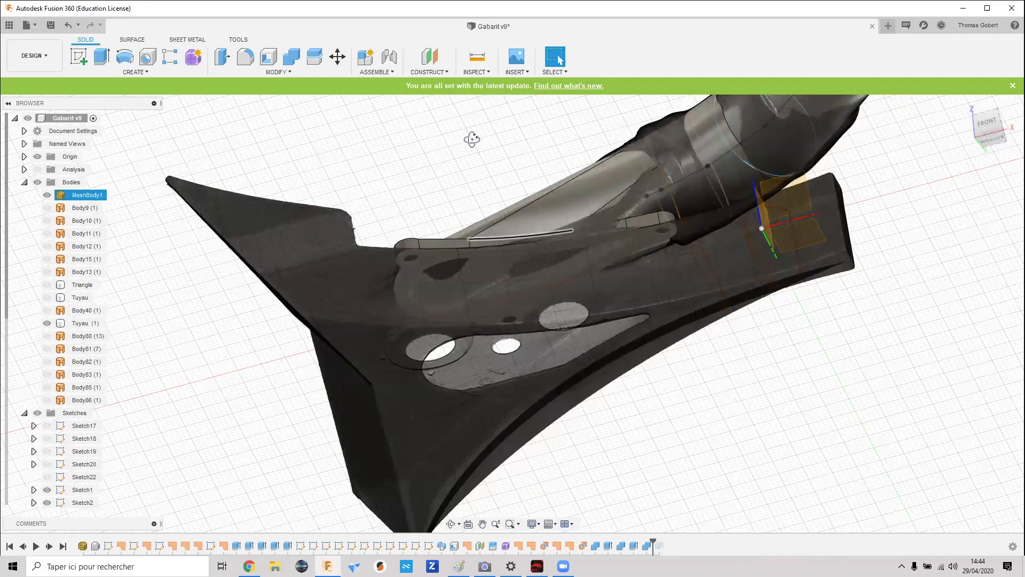
middle_click_drag(459, 267, 537, 200, "shift")
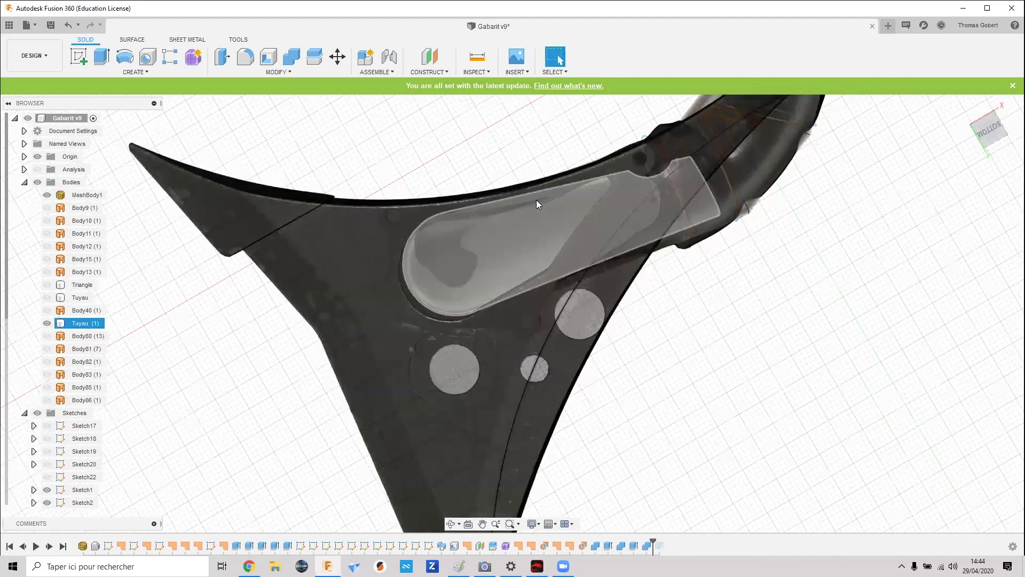
- Select the underside face of the pipe's three-hole mounting flange through the scan mesh
left_click(550, 198)
left_click(519, 235)
left_click(504, 140)
middle_click_drag(502, 140, 470, 238, "shift")
left_click(444, 248)
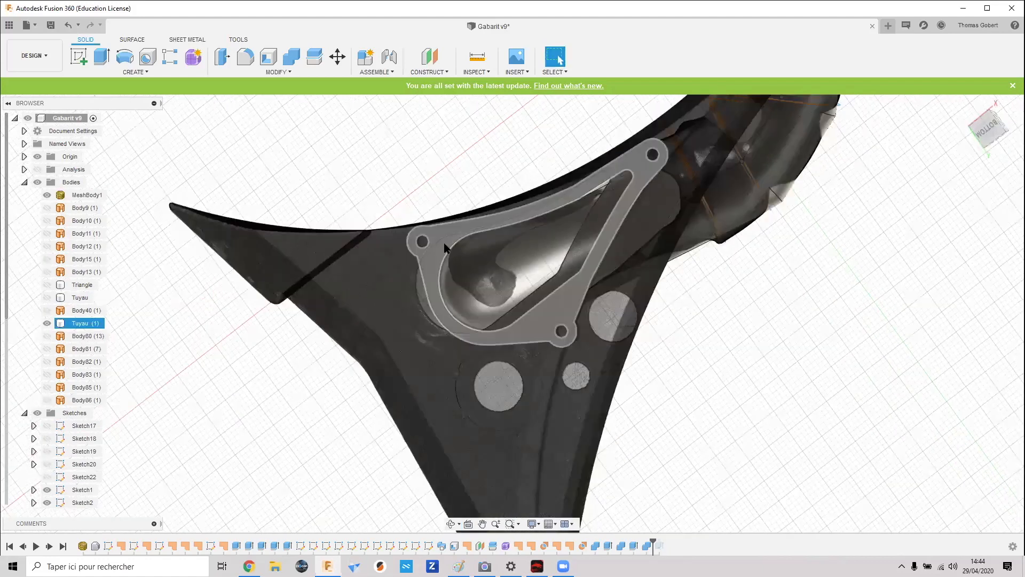
left_click(443, 244)
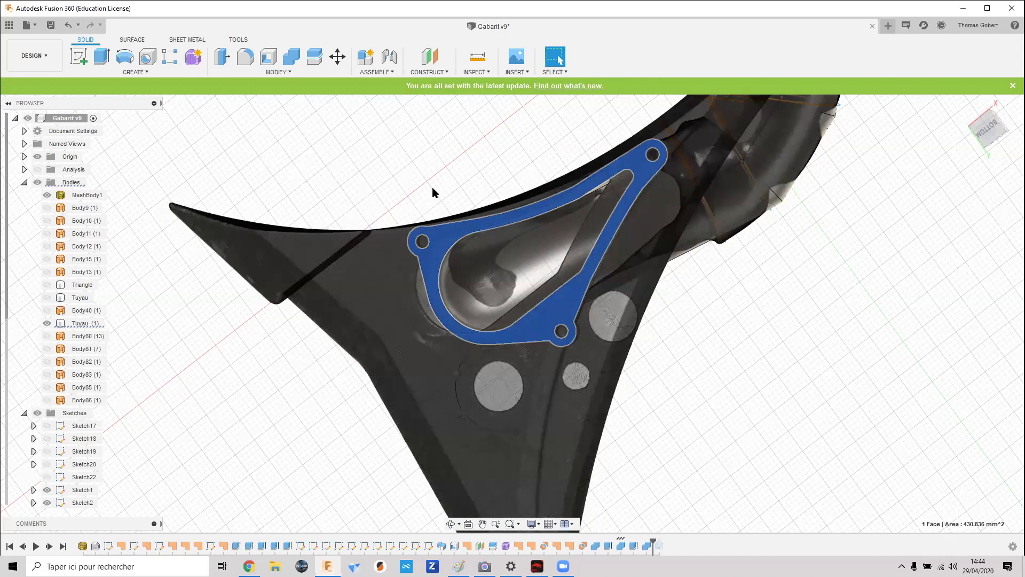
- Inspect the selected flange face against the scanned plate from the front, below and above
middle_click_drag(470, 198, 406, 195, "shift")
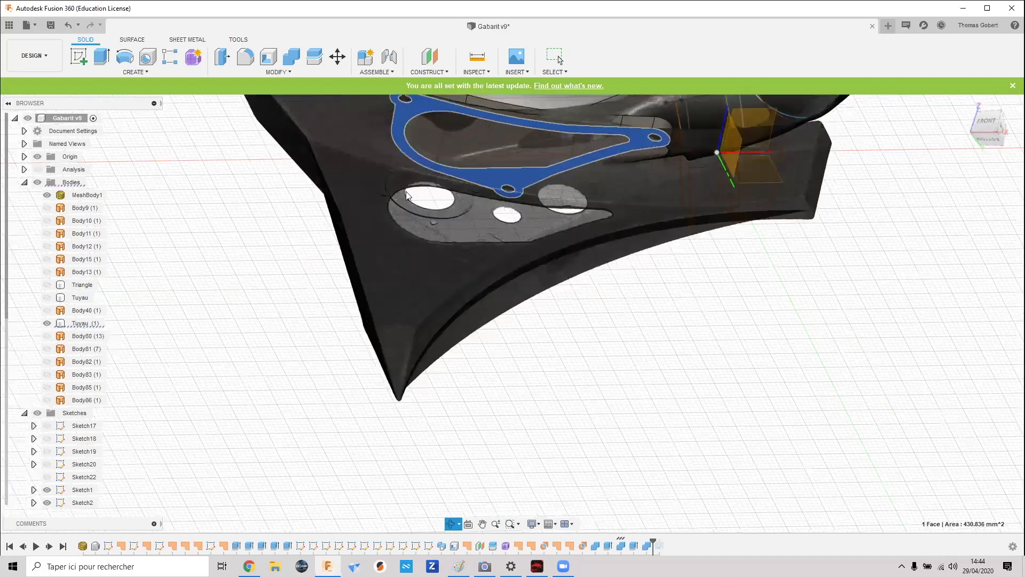
middle_click_drag(453, 225, 455, 227, "shift")
middle_click_drag(485, 311, 492, 277, "shift")
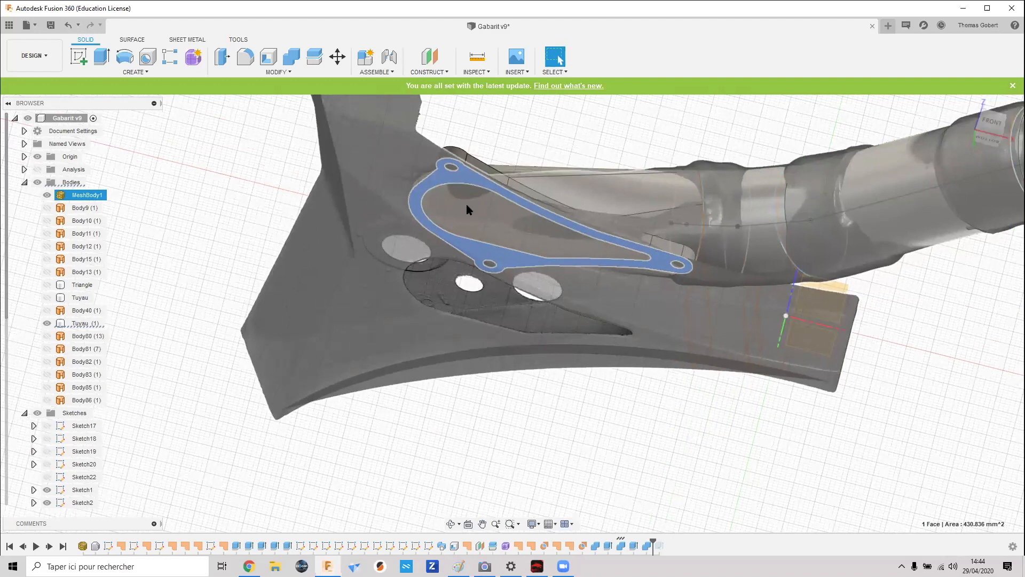
middle_click_drag(475, 227, 480, 256, "shift")
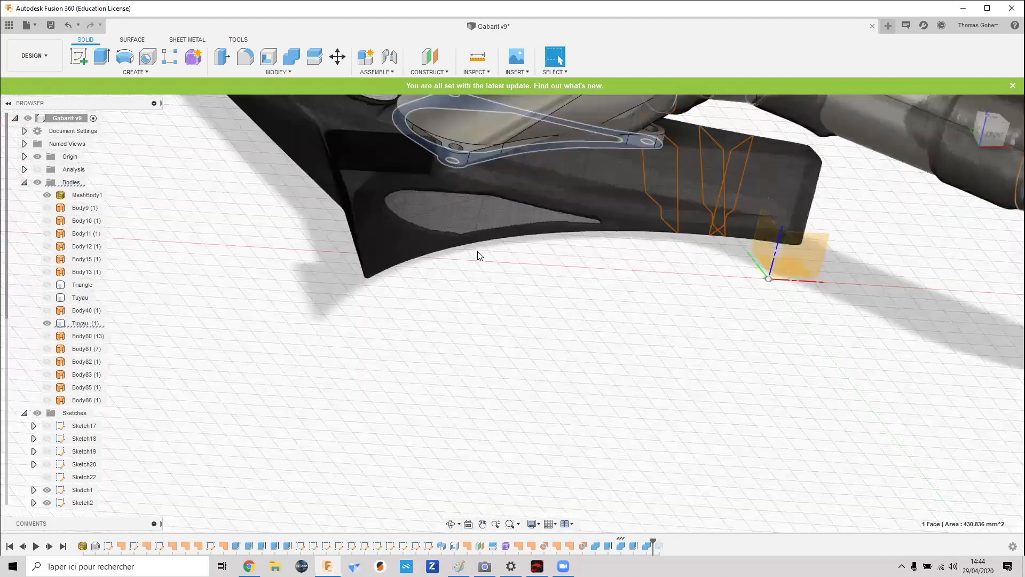
middle_click_drag(517, 343, 501, 331, "shift")
middle_click_drag(488, 223, 583, 278, "shift")
scroll(477, 186, "down", 3)
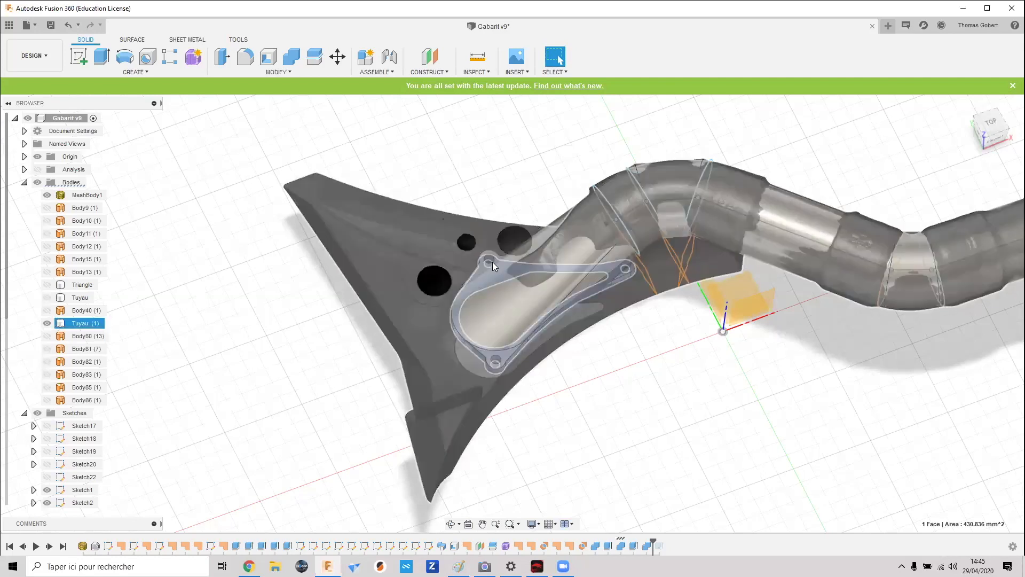
- Hide the Tuyau (1) body, leaving the selected flange outline over the visible MeshBody1 scan
left_click(50, 326)
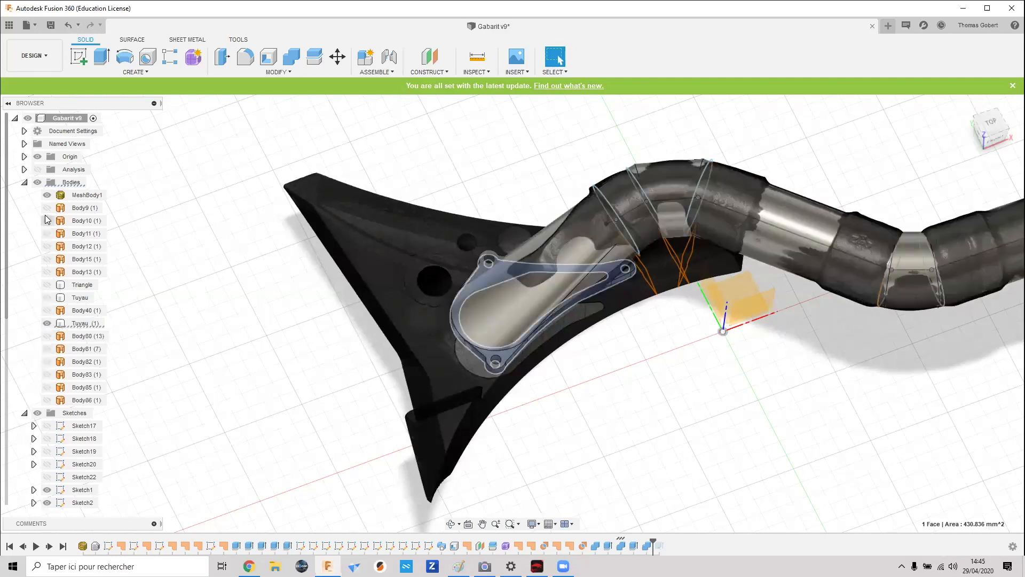
left_click(51, 196)
left_click(47, 325)
left_click(47, 324)
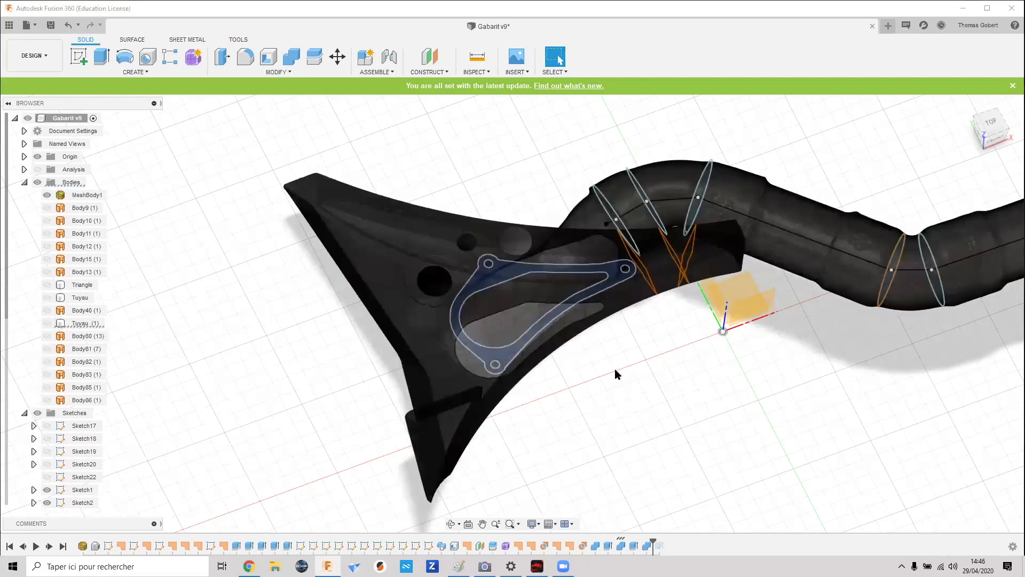
- Examine the flange outline and its three mounting holes against the scanned plate from above and below
left_click(630, 282)
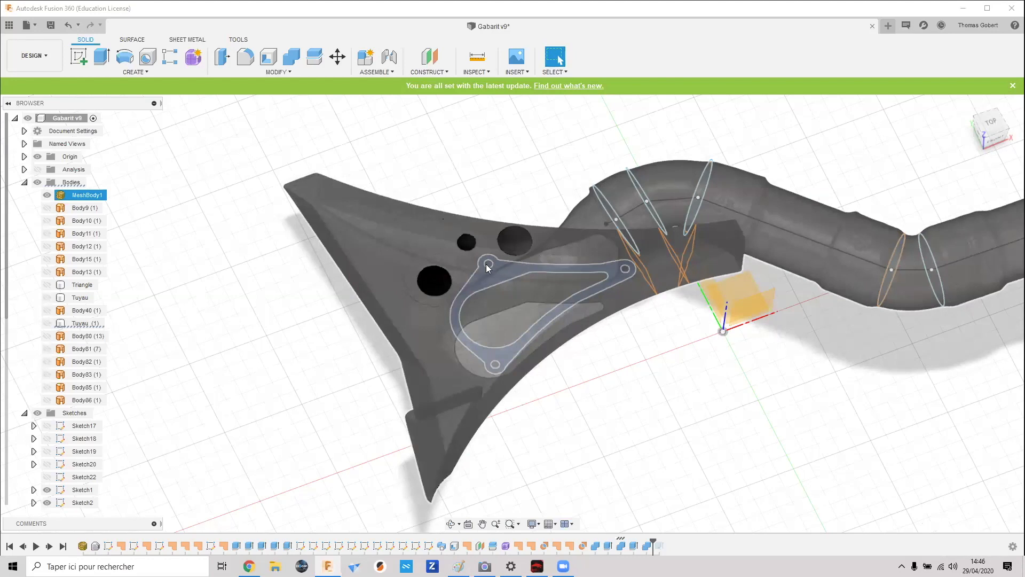
scroll(486, 263, "up", 3)
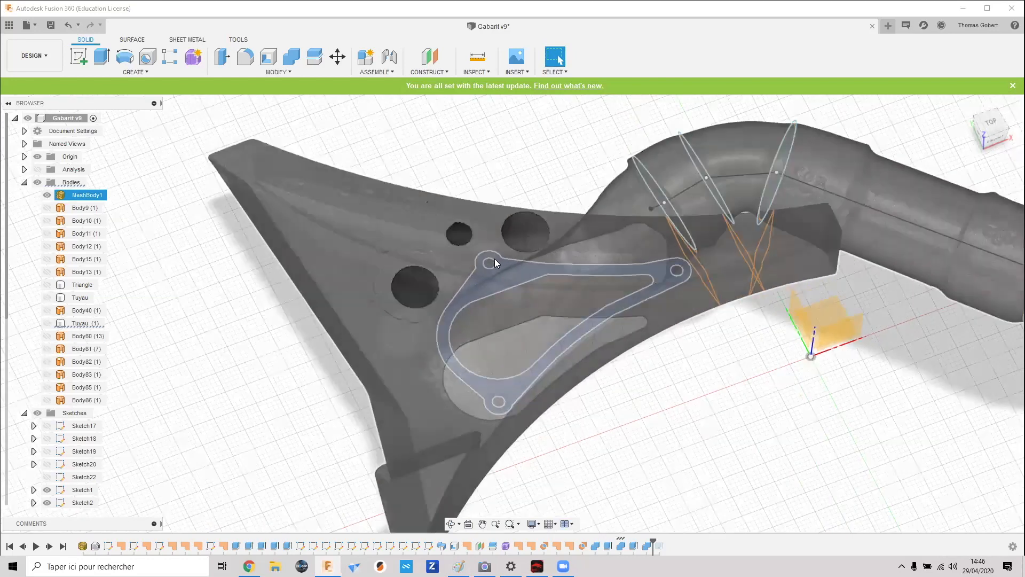
scroll(494, 259, "up", 1)
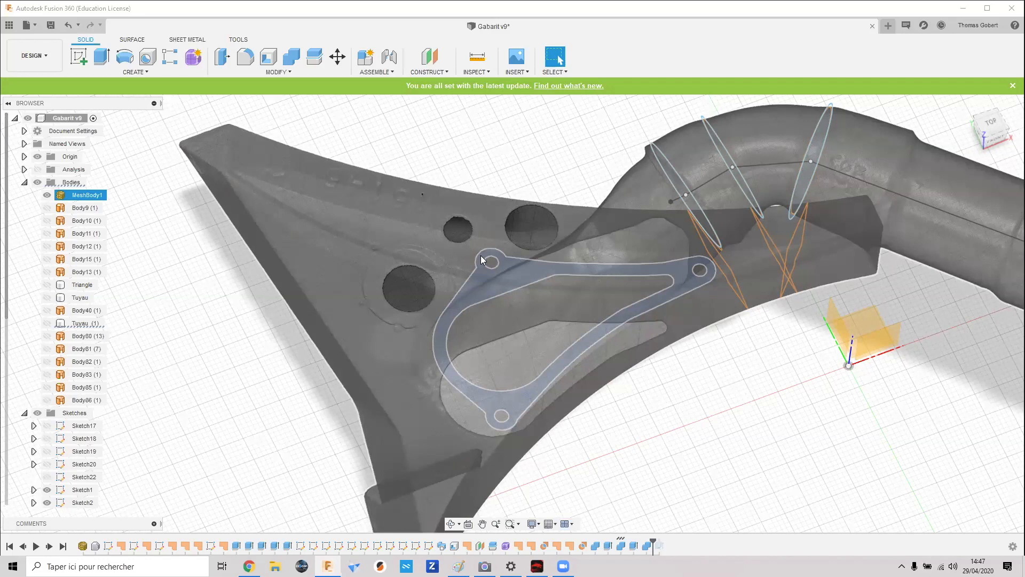
left_click(667, 388)
middle_click_drag(598, 382, 490, 399, "shift")
scroll(490, 399, "up", 3)
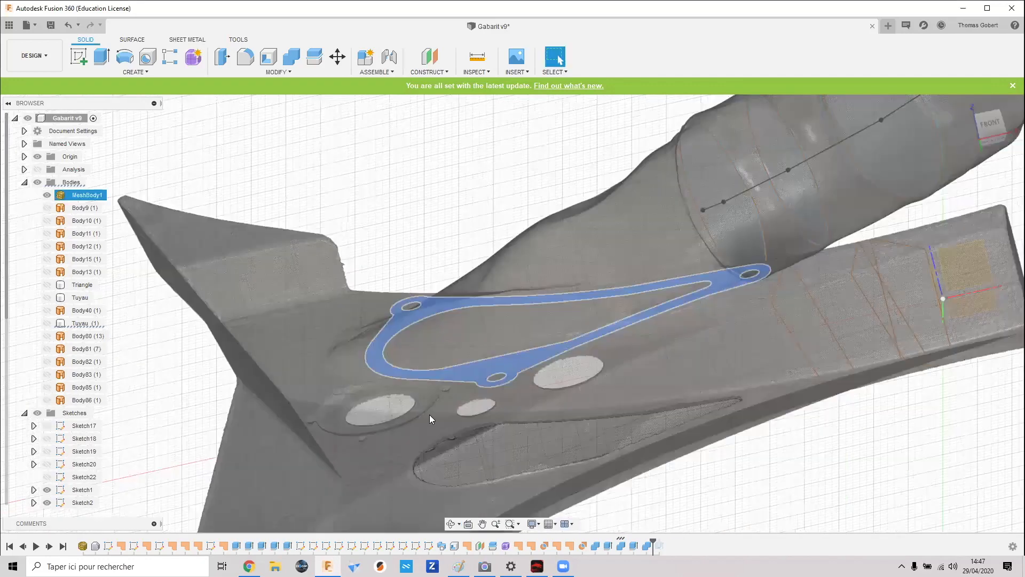
scroll(409, 288, "down", 3)
middle_click_drag(413, 291, 436, 226, "shift")
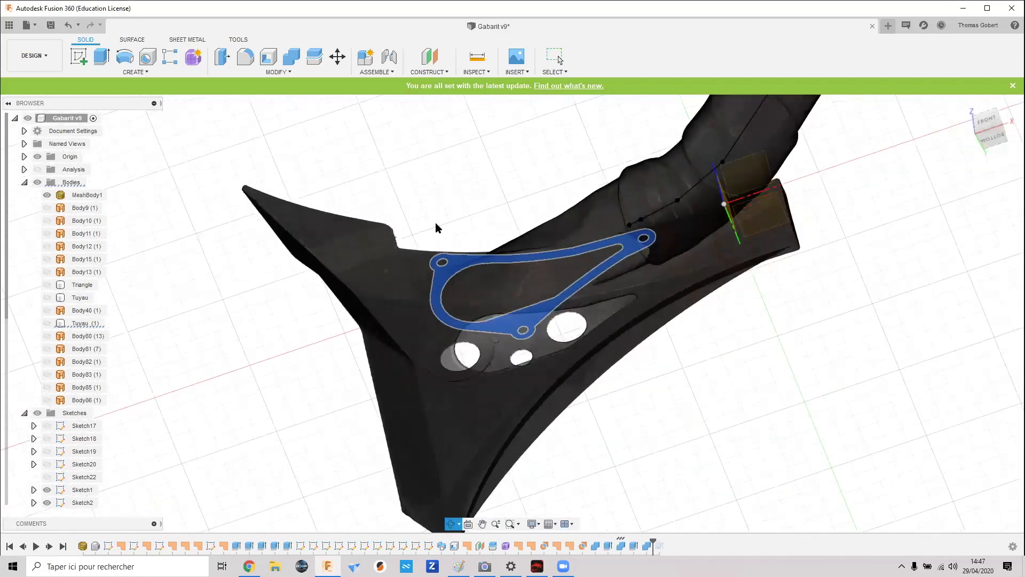
left_click(504, 304)
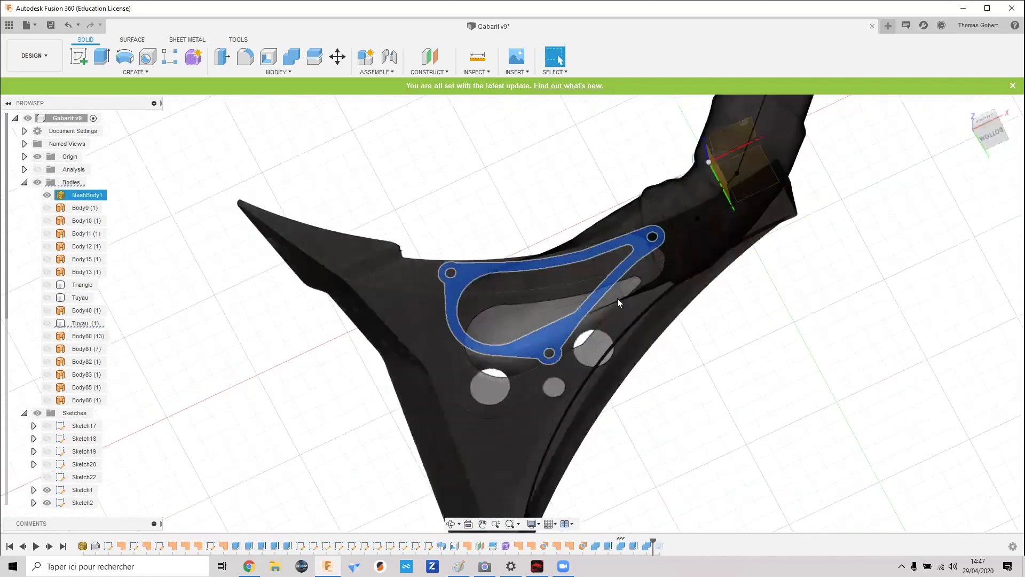
middle_click_drag(537, 217, 428, 318, "shift")
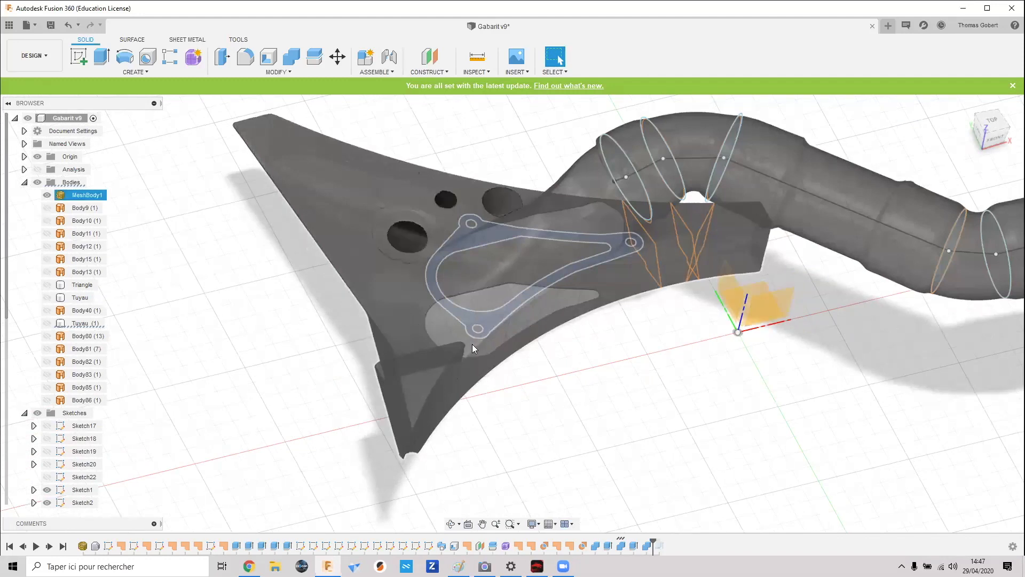
- Review the scanned pipe bend with its profile circles and centreline path leading to the flange, and clear the flange face selection
middle_click_drag(473, 345, 922, 248, "shift")
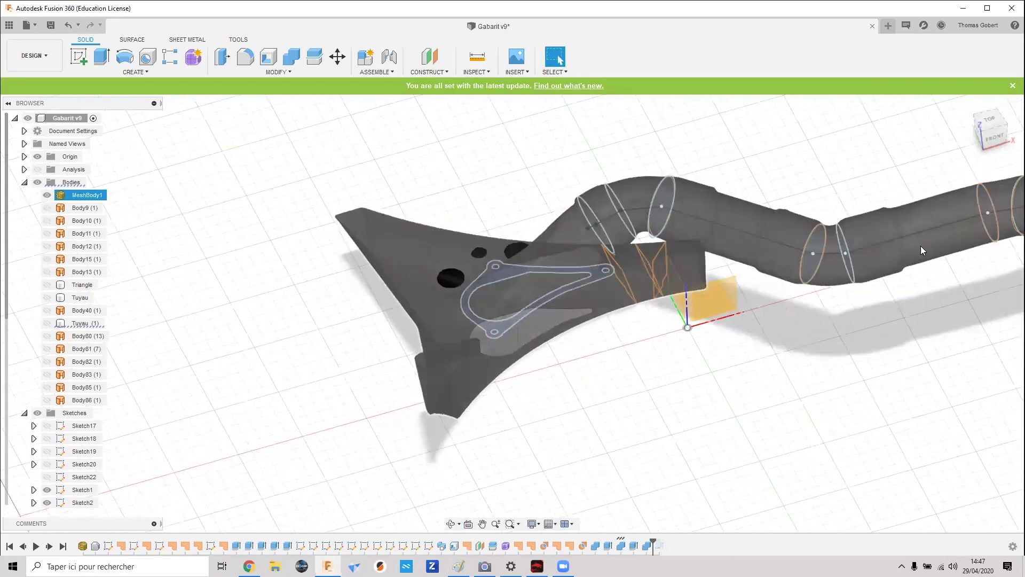
scroll(589, 258, "down", 1)
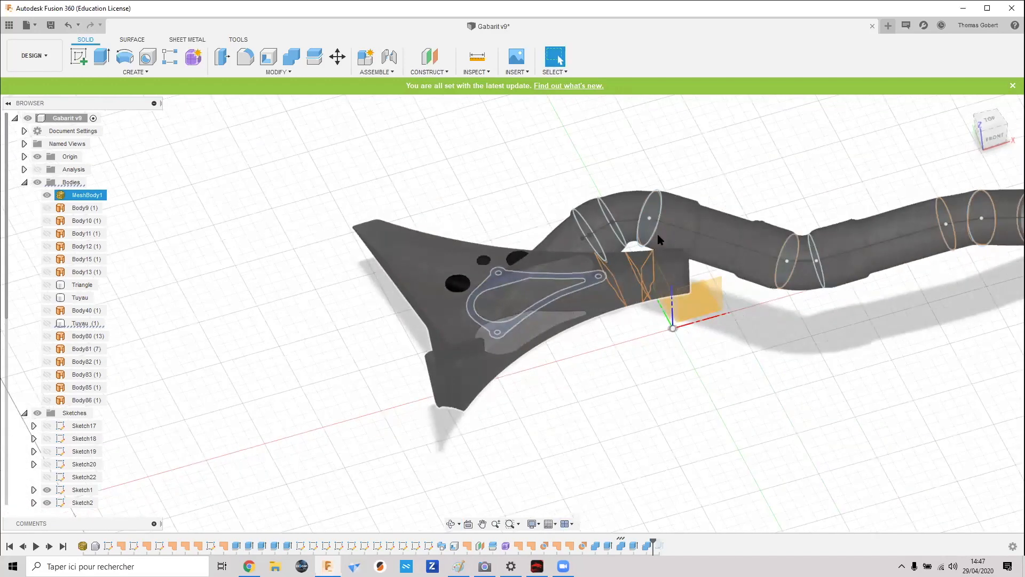
scroll(664, 231, "up", 2)
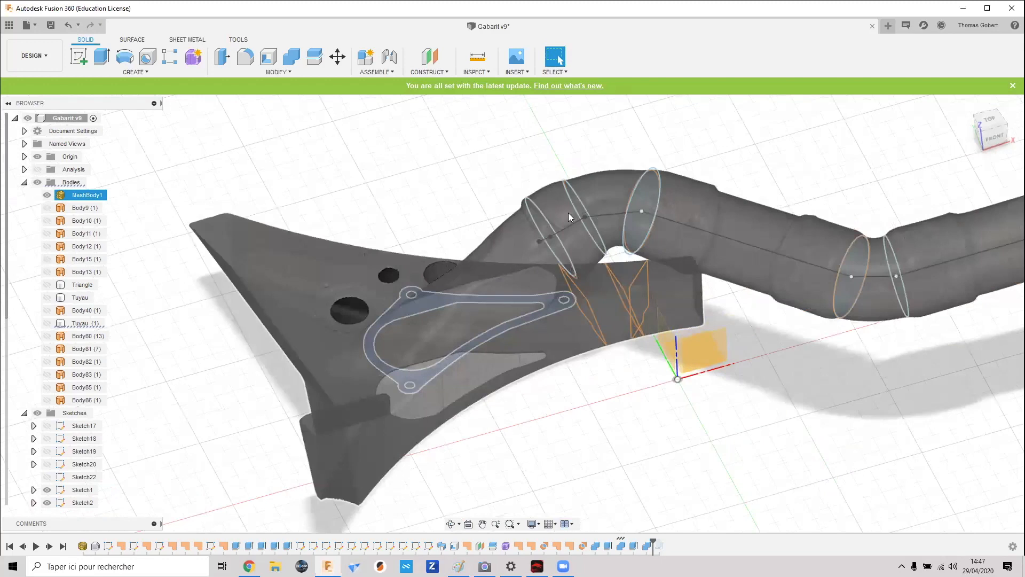
scroll(694, 230, "up", 1)
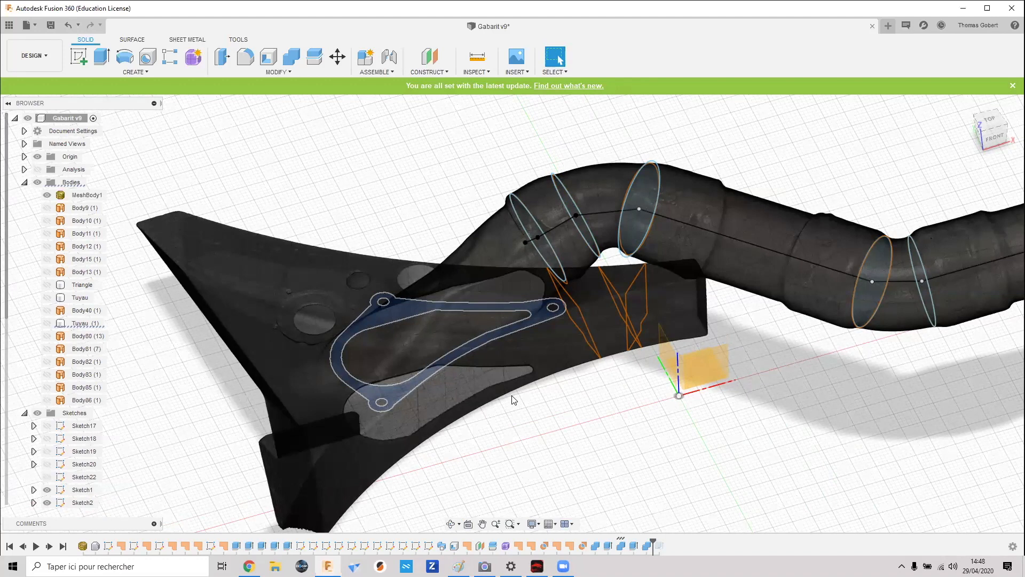
middle_click_drag(366, 219, 270, 210, "shift")
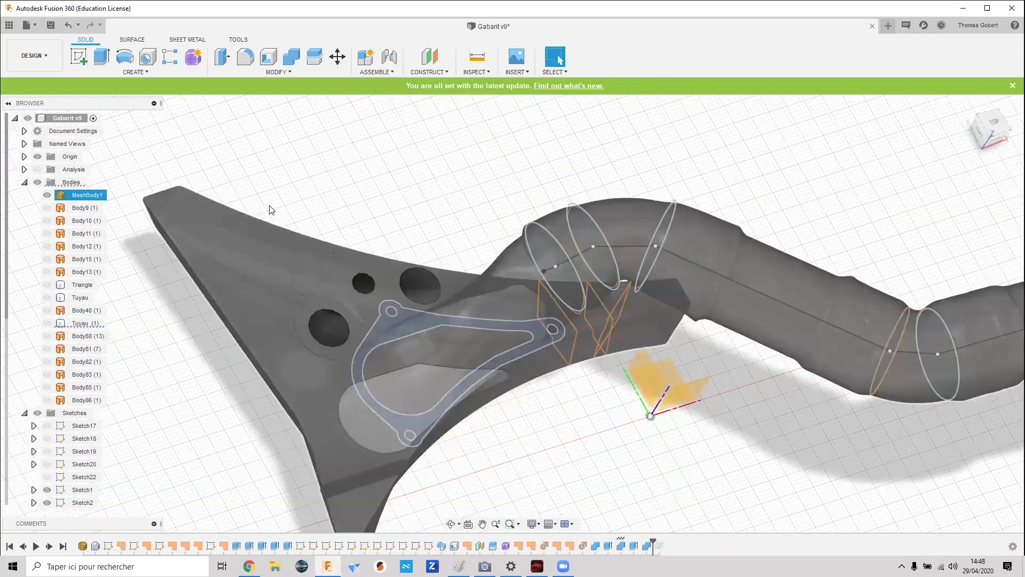
middle_click_drag(540, 386, 460, 330, "shift")
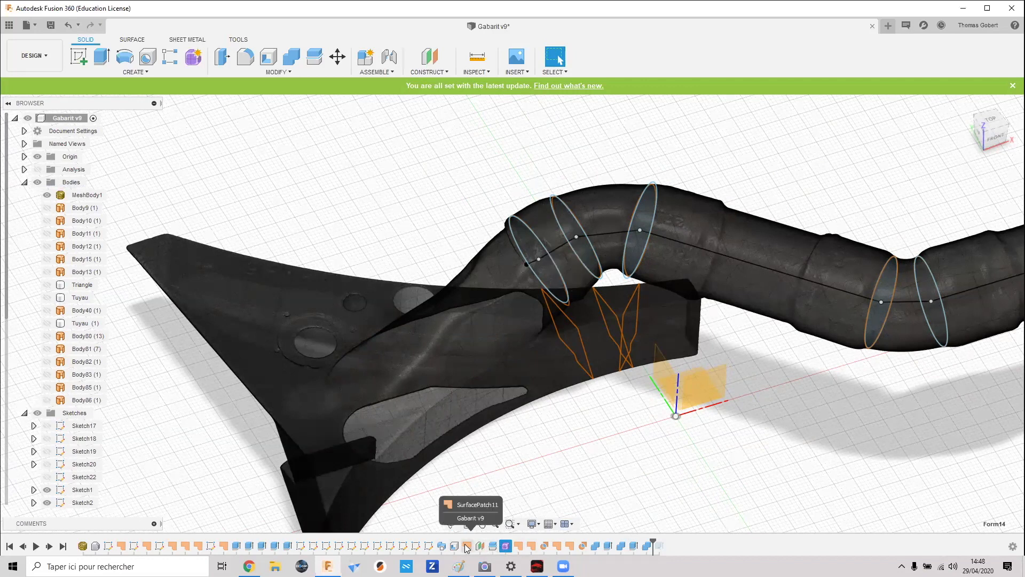
- Hide the MeshBody1 scan and show the Tuyau (1) body, bringing its flange end into view
left_click(80, 195)
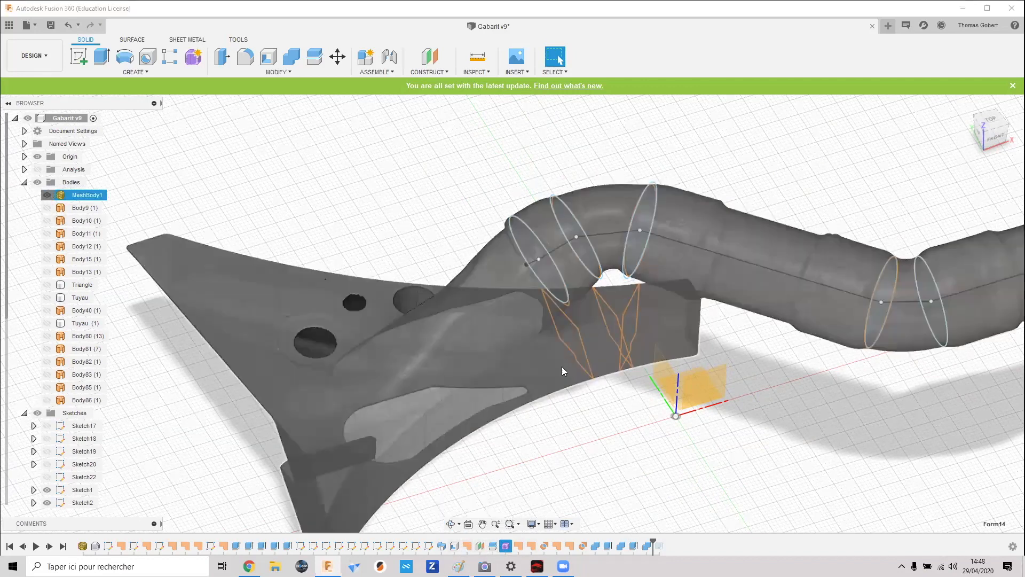
key("v")
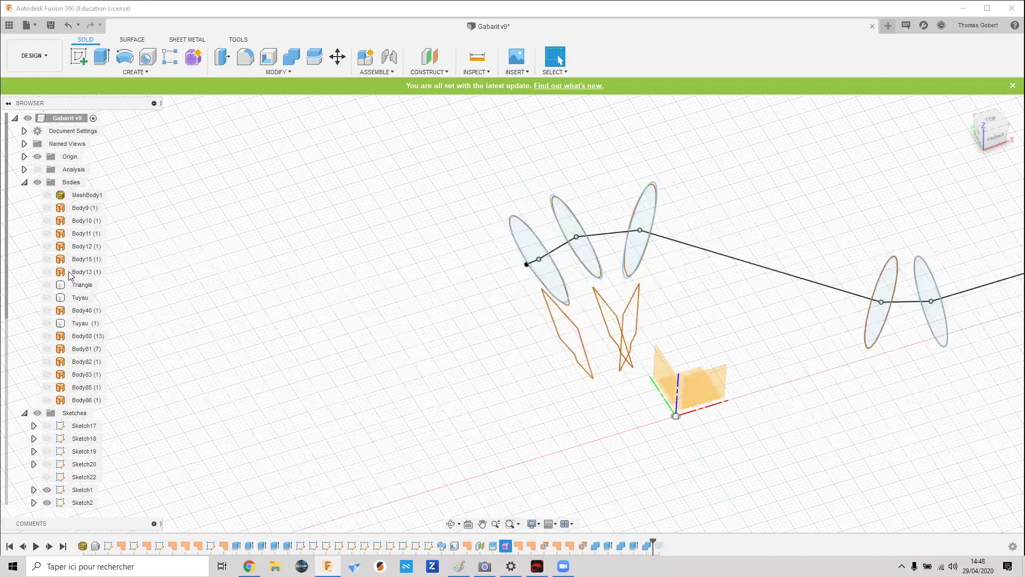
left_click(47, 323)
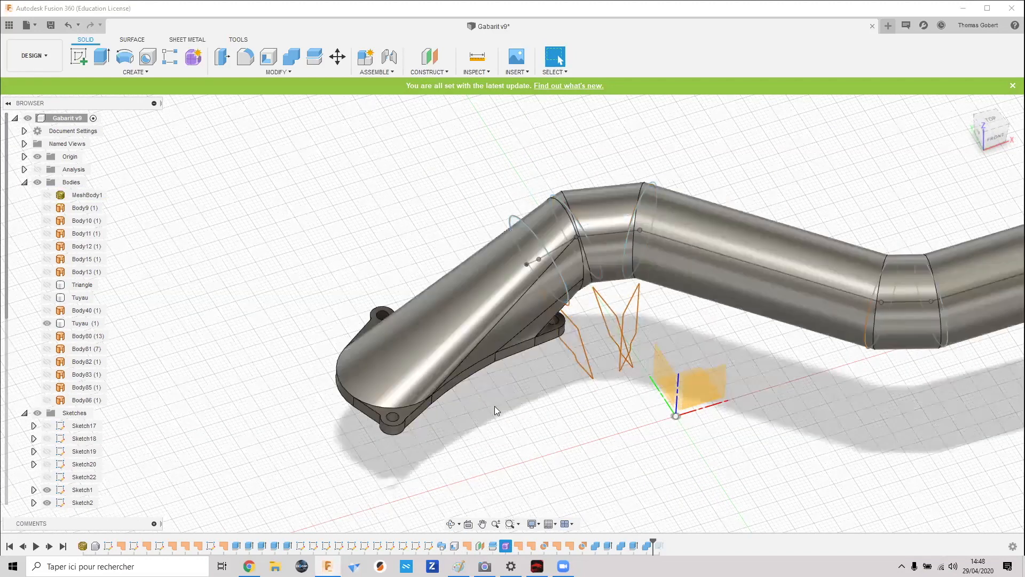
scroll(495, 406, "up", 2)
middle_click_drag(484, 395, 504, 180, "shift")
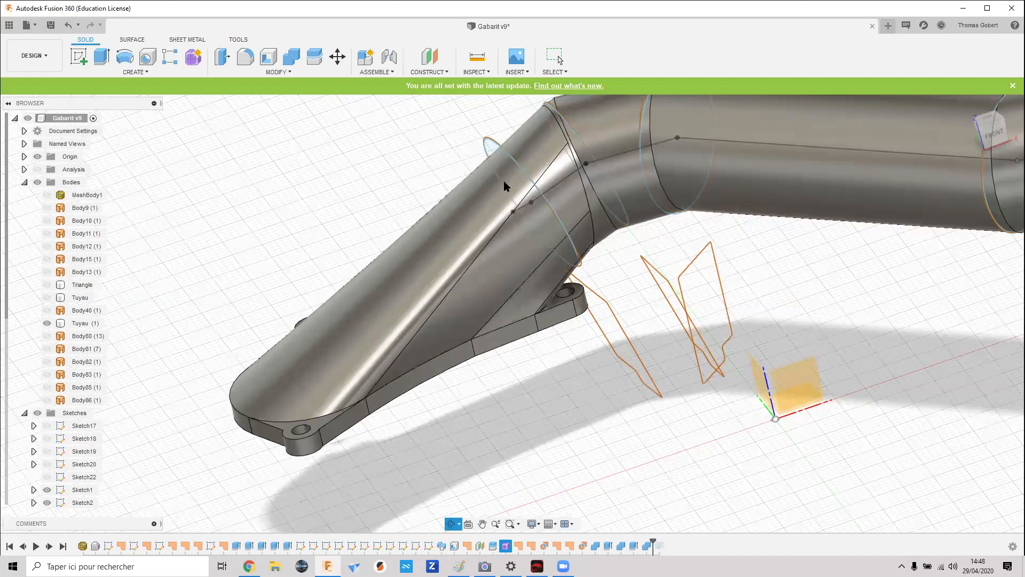
key("ctrl+a")
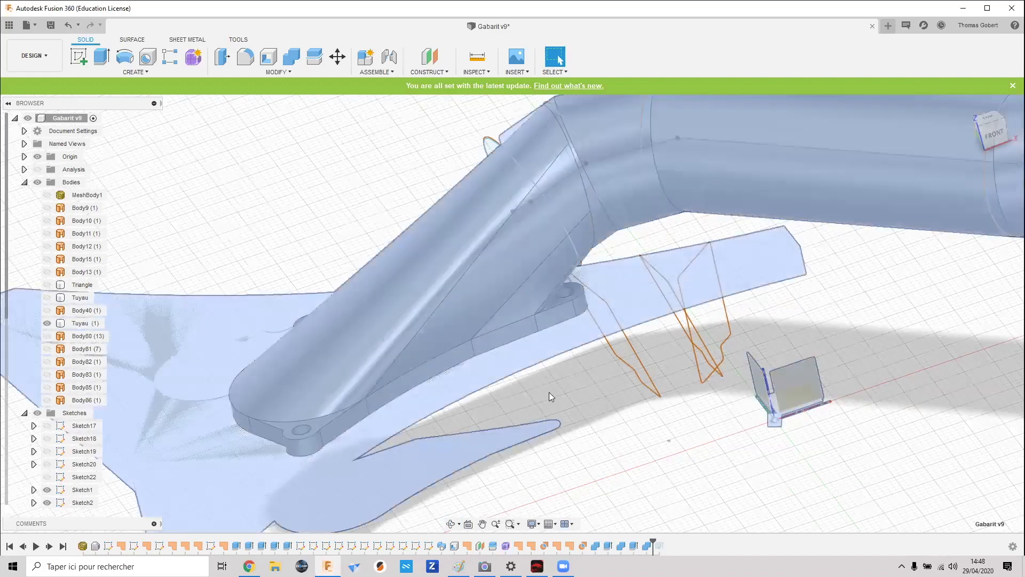
- Select the Combine15 feature and examine the transition between pipe and flange from outside, below and into its hollow interior
left_click(596, 545)
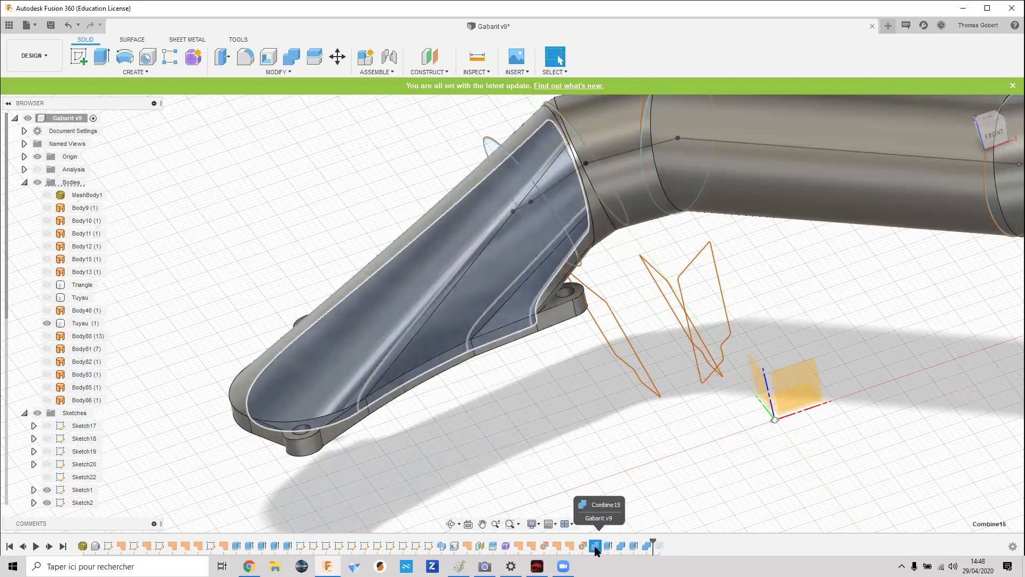
mouse_move(596, 551)
middle_mouse_down("shift")
mouse_move(607, 548)
mouse_move(590, 551)
middle_mouse_up("shift")
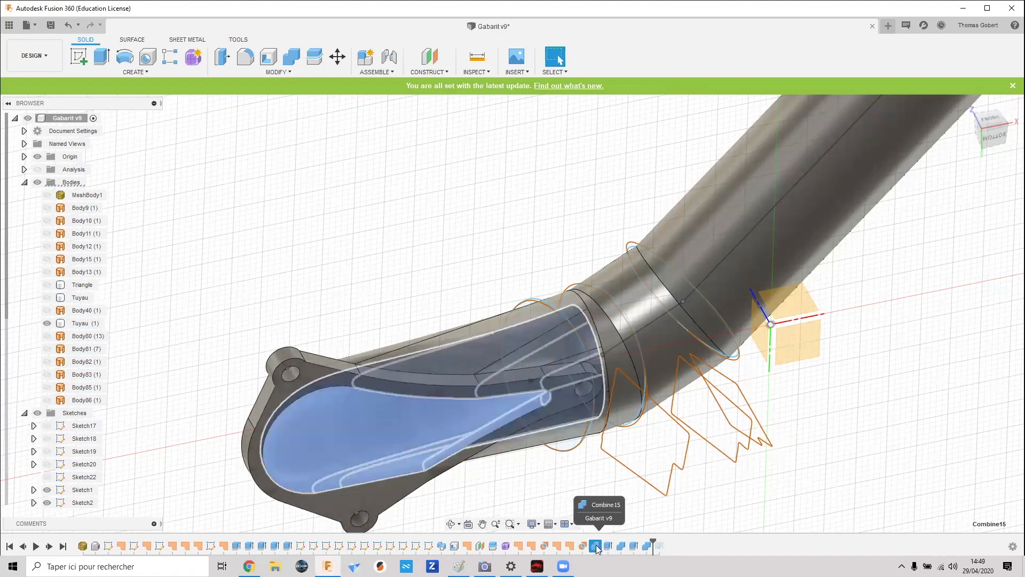
middle_click_drag(599, 531, 566, 510, "shift")
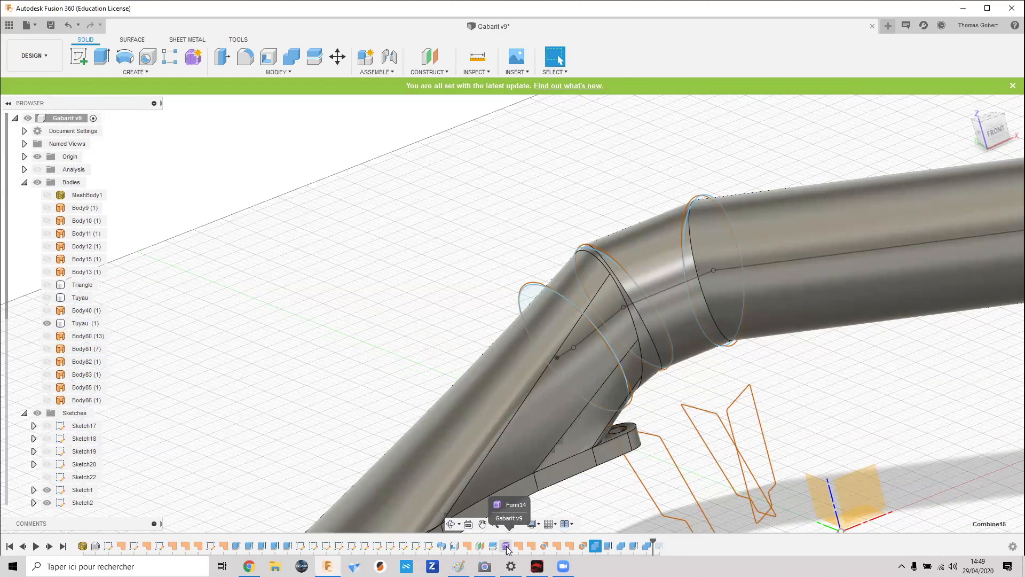
mouse_move(539, 430)
middle_mouse_down("shift")
mouse_move(529, 392)
mouse_move(510, 400)
middle_mouse_up("shift")
middle_click_drag(497, 315, 435, 265, "shift")
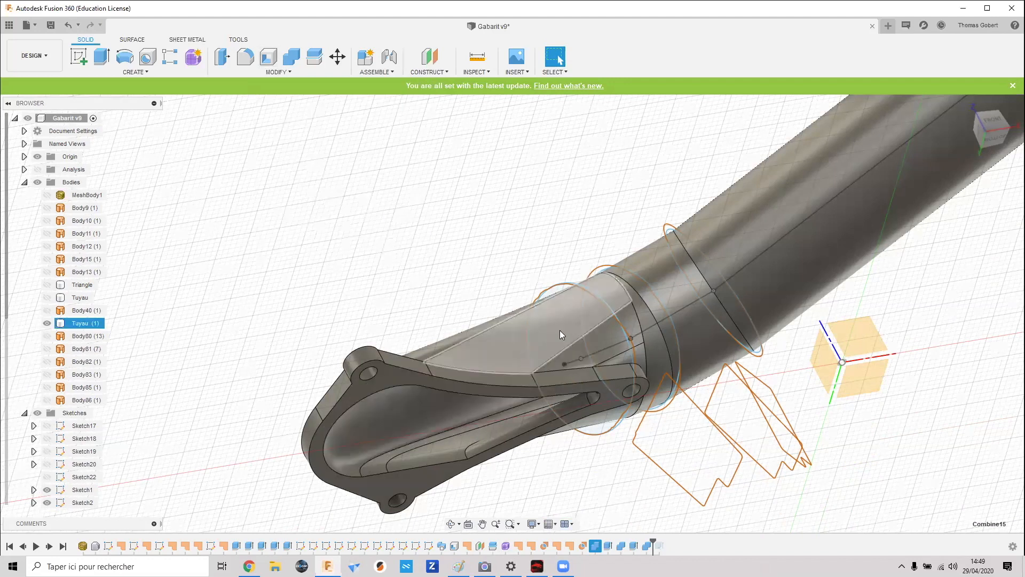
middle_click_drag(482, 274, 520, 253, "shift")
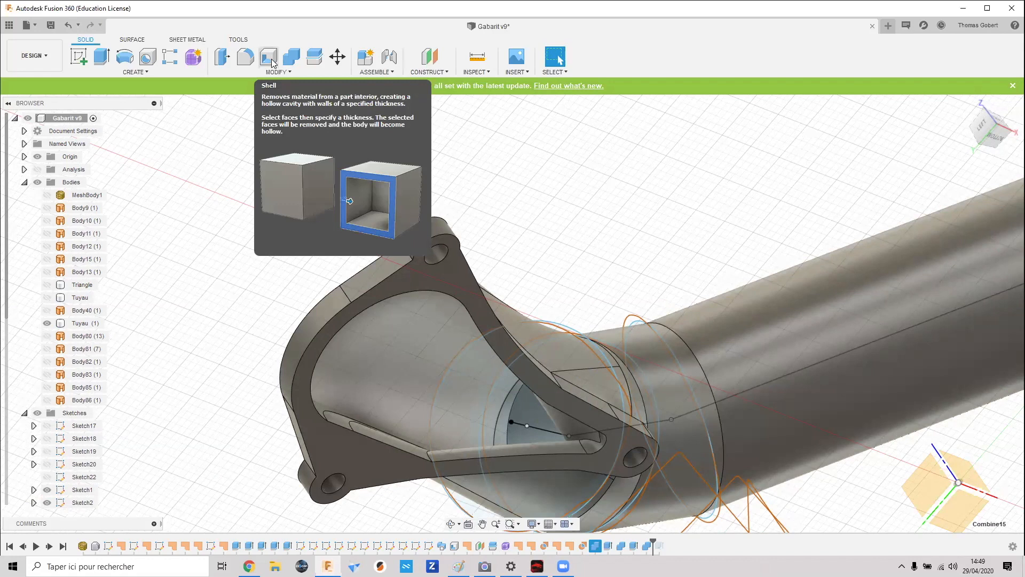
left_click(273, 62)
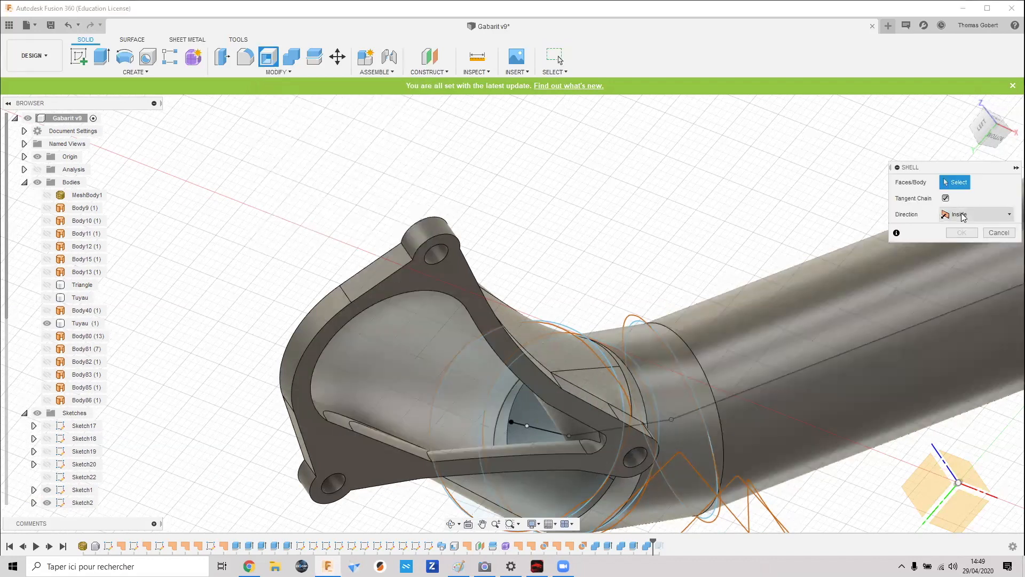
left_click(623, 446)
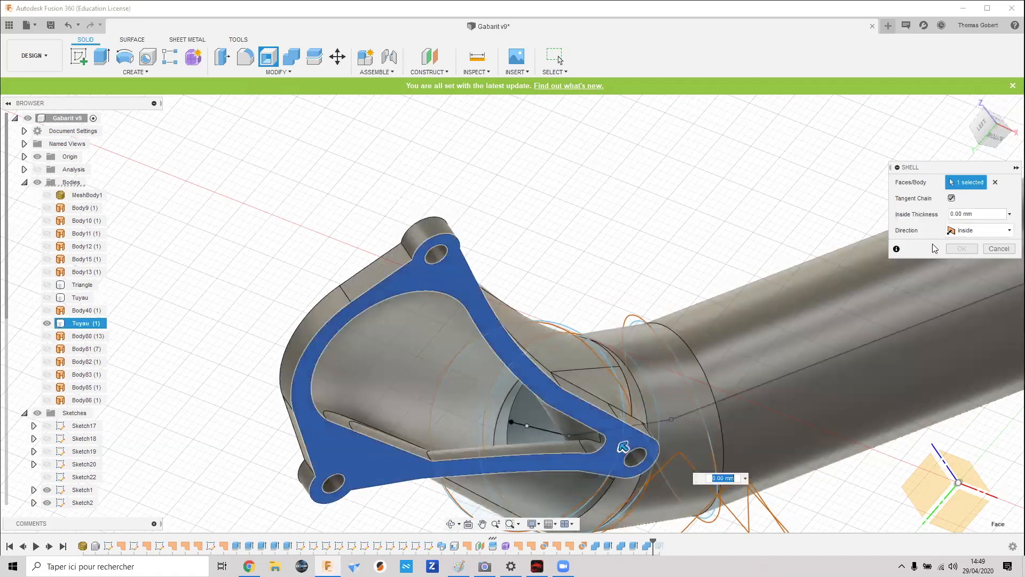
left_click(953, 214)
left_click(999, 249)
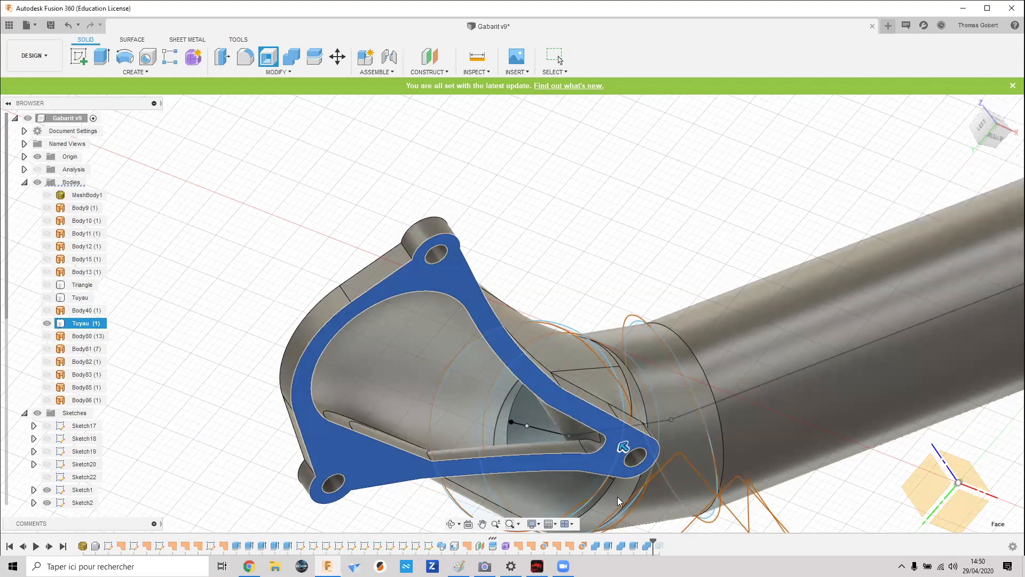
- Open the Form14 feature for editing and bring the transition form into view
left_click(506, 545)
right_click(506, 545)
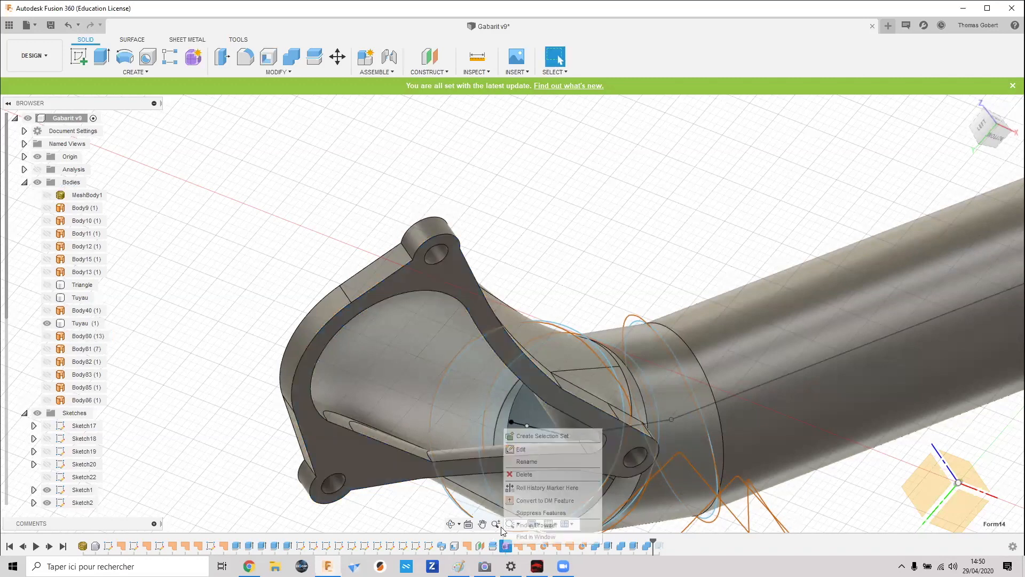
left_click(520, 448)
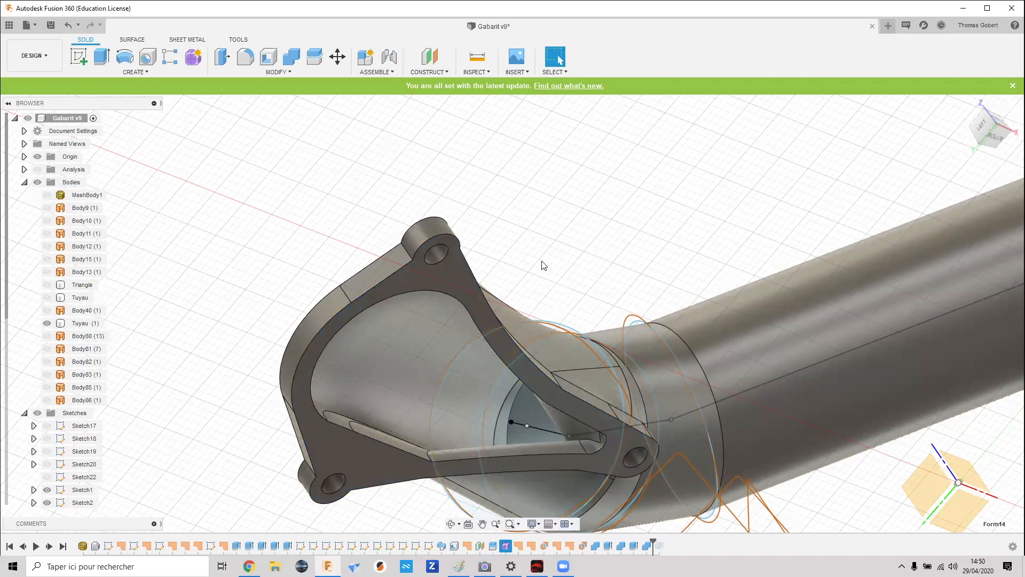
middle_click_drag(527, 275, 515, 311, "shift")
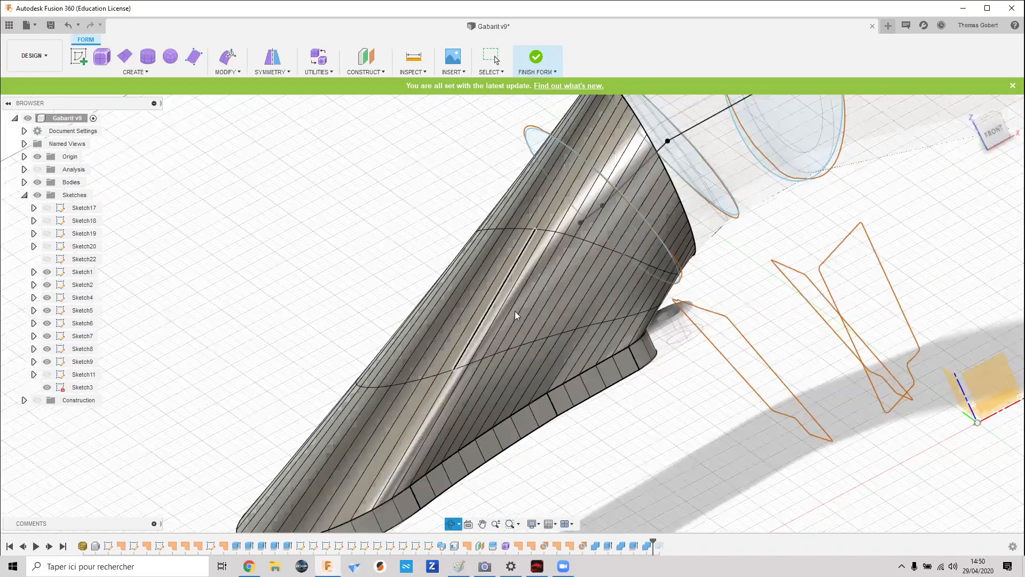
- Select one face on the form's lower rim and examine the lengthwise face divisions up to the pipe joint
left_click(524, 408)
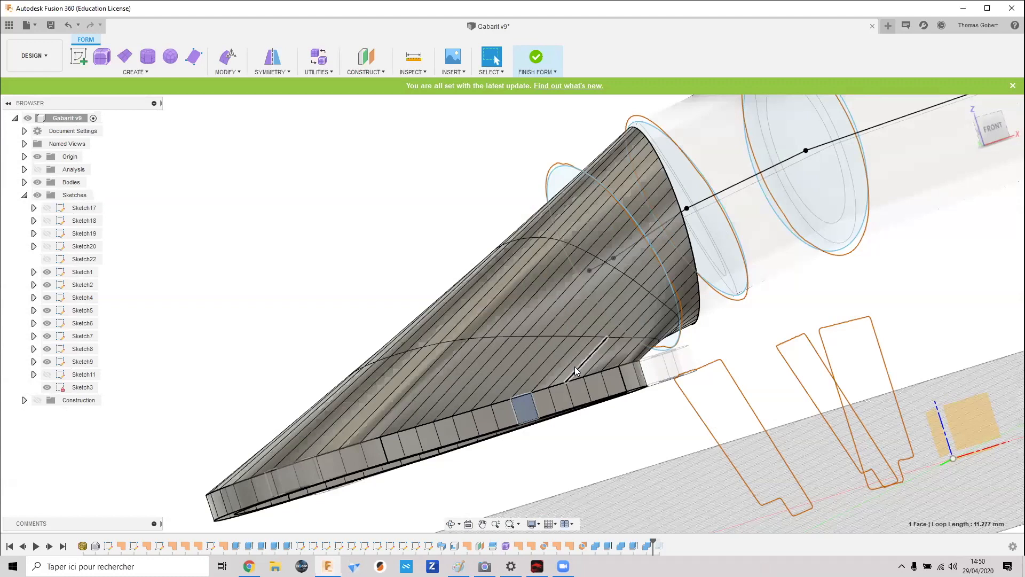
middle_click_drag(434, 255, 462, 254, "shift")
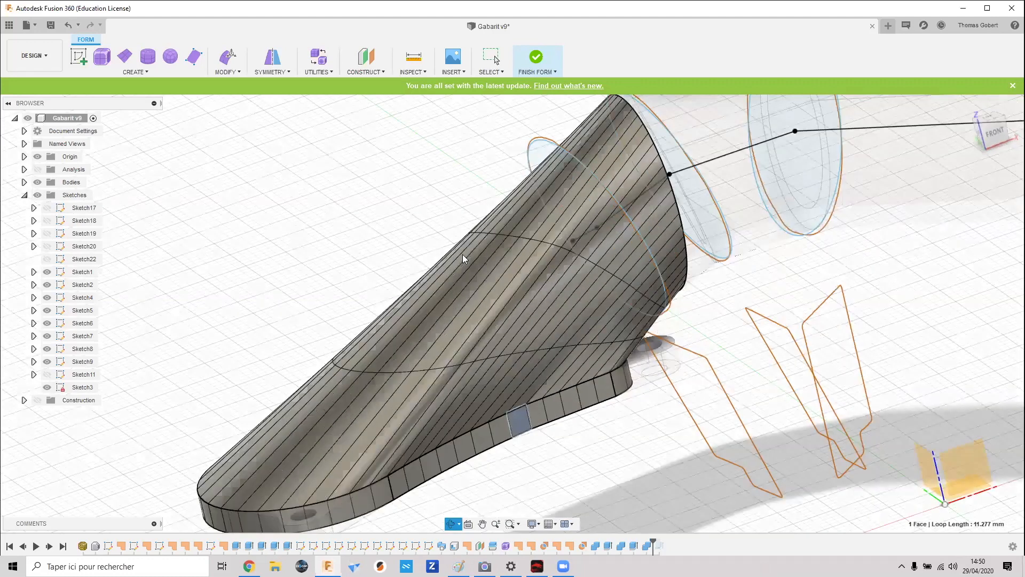
middle_click_drag(368, 437, 419, 373, "shift")
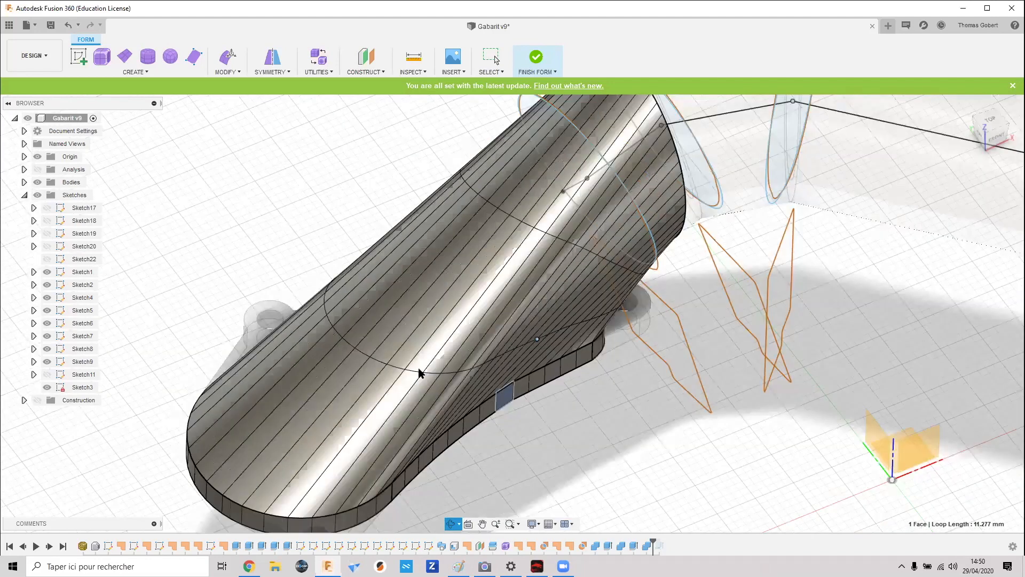
middle_click_drag(388, 416, 195, 366, "shift")
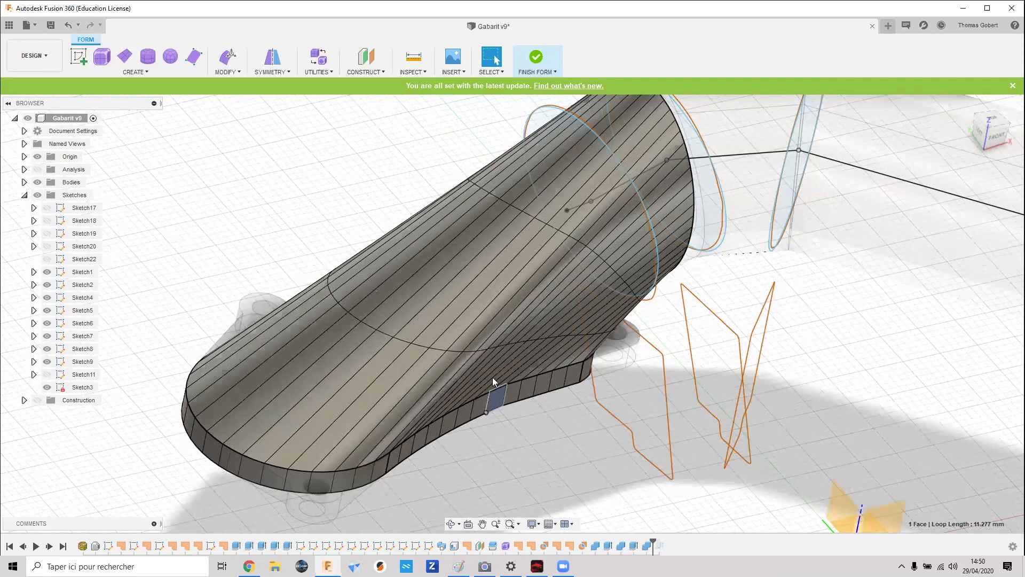
middle_click_drag(646, 268, 629, 276, "shift")
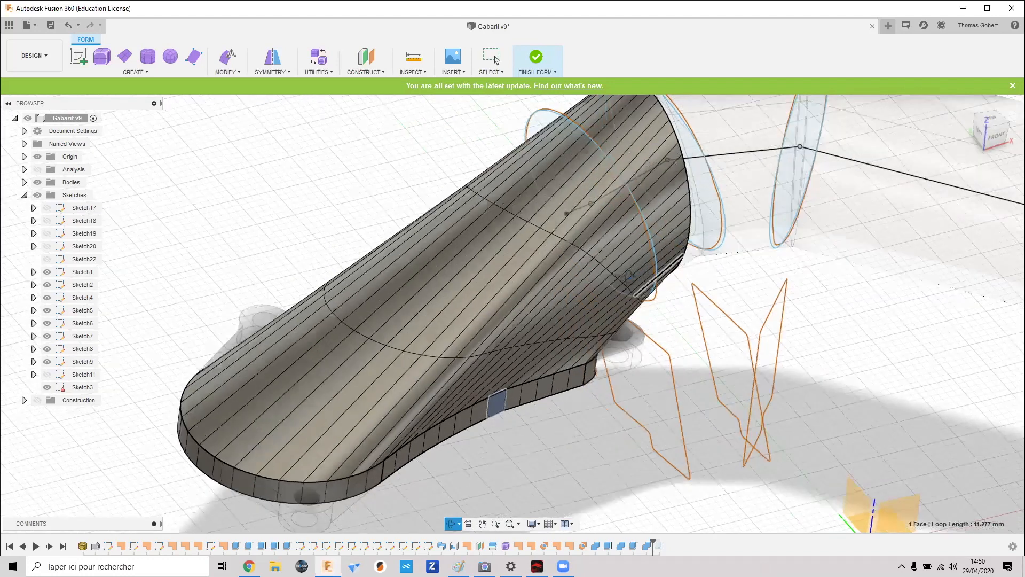
middle_click_drag(598, 117, 617, 193, "shift")
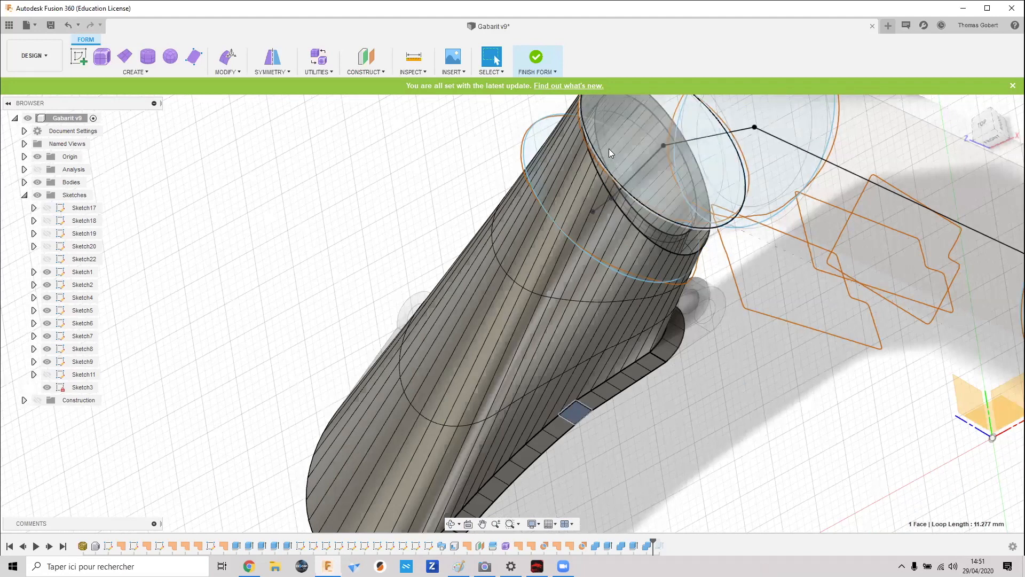
- Hide Sketch1, Sketch2 and Sketch4 through Sketch9 to clear the view around the transition form
middle_click_drag(608, 160, 579, 209)
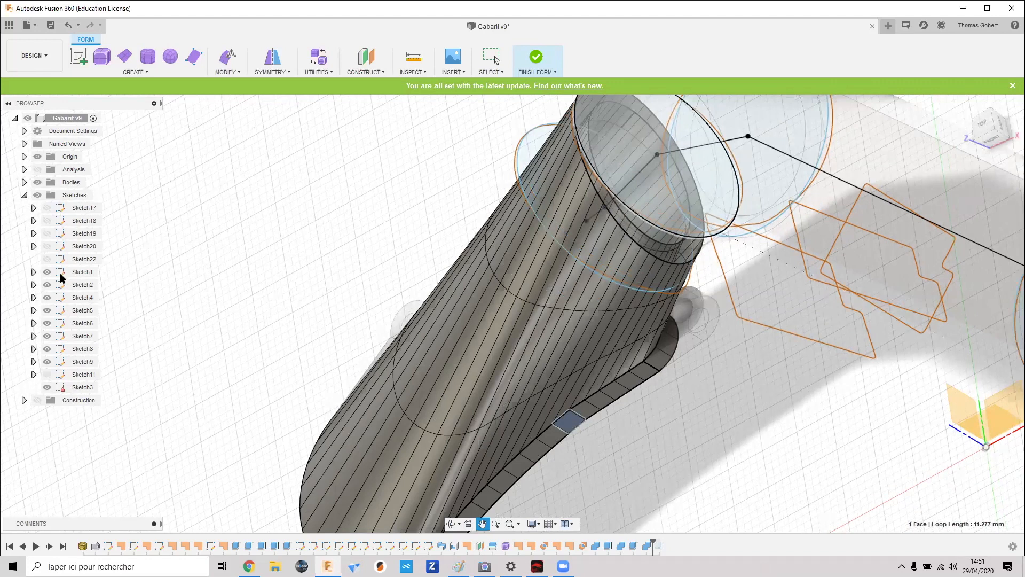
left_click(47, 271)
left_click(47, 284)
left_click(47, 298)
left_click(47, 310)
left_click(47, 323)
left_click(47, 335)
left_click(47, 349)
left_click(47, 361)
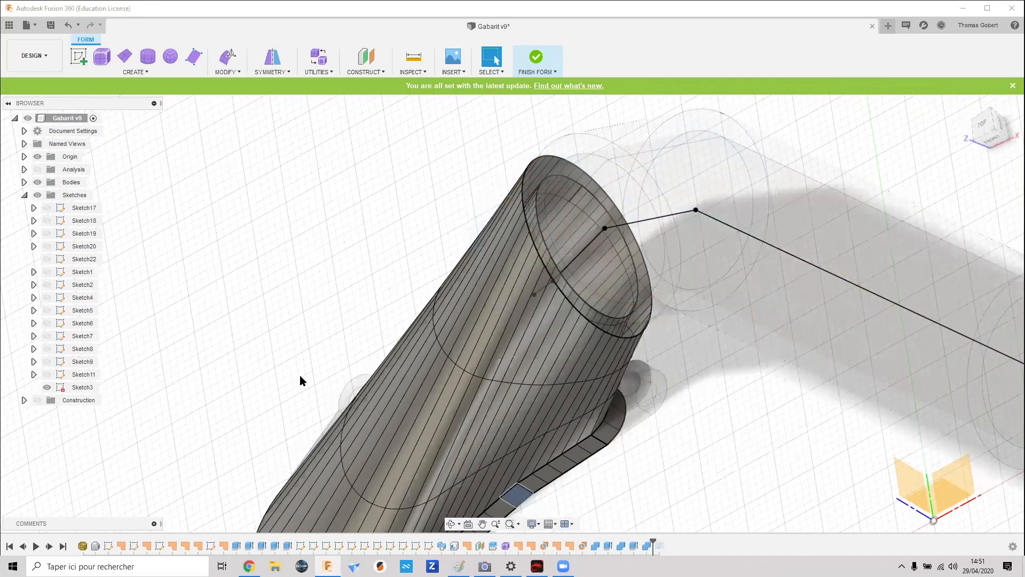
middle_click_drag(363, 291, 375, 243, "shift")
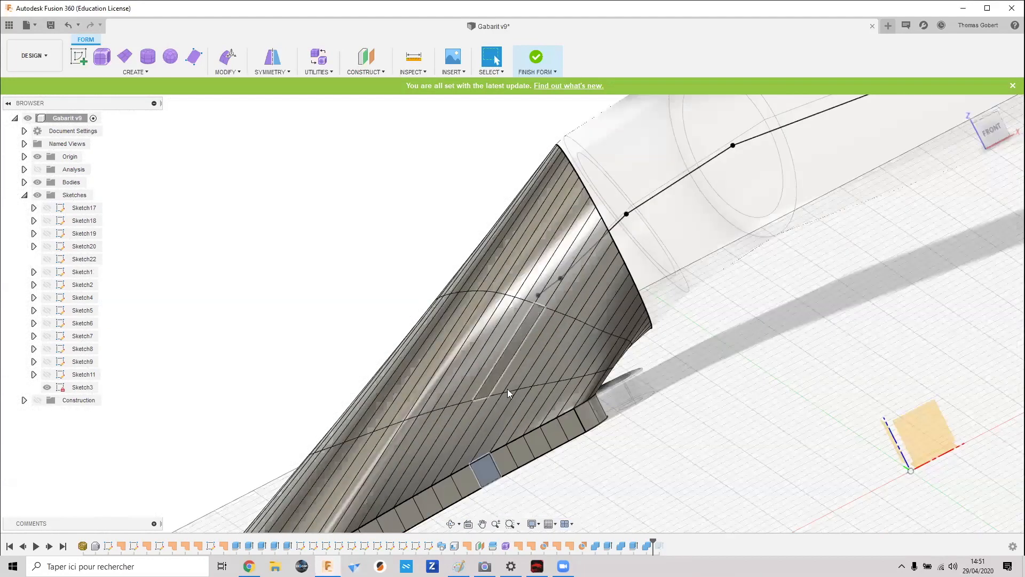
- Select the faces along the form's flange rim one after another and inspect its open pipe end
left_click_drag(533, 447, 483, 476)
left_click_drag(630, 407, 494, 492)
left_click(465, 481)
left_click(438, 499)
left_click(430, 503)
left_click(447, 494)
left_click(467, 485)
left_click(485, 474)
left_click(505, 462)
left_click(524, 455)
middle_click_drag(670, 342, 572, 183, "shift")
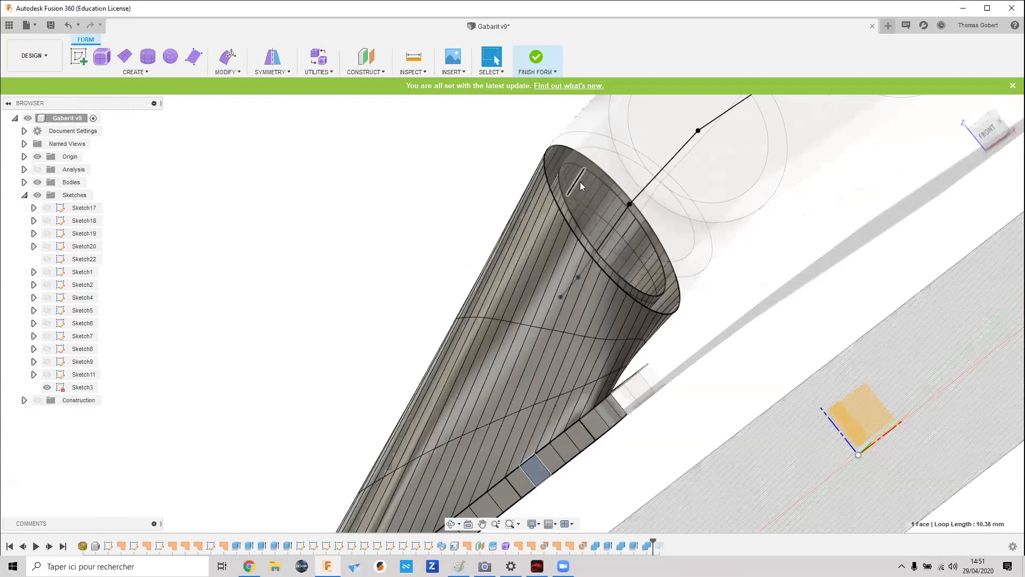
middle_click_drag(396, 278, 404, 276, "shift")
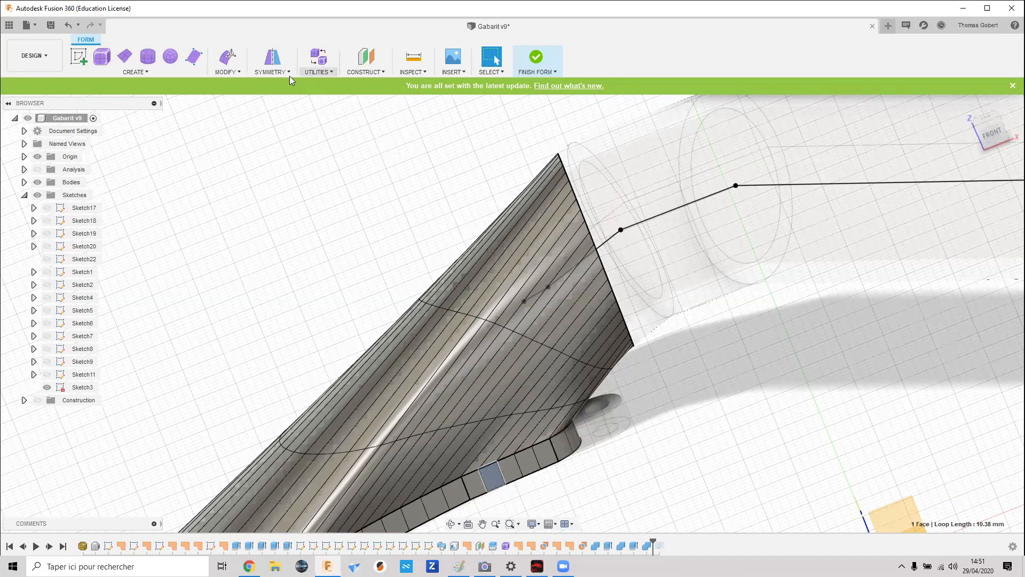
- Review the form modification commands such as Bridge without applying any, and clear the face selection
left_click(225, 72)
left_click(225, 71)
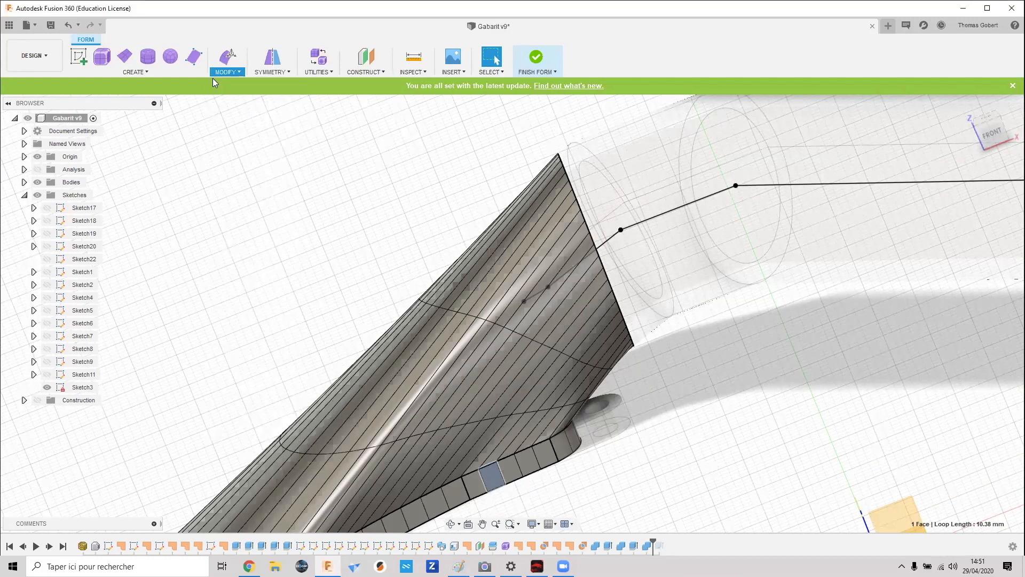
left_click(227, 71)
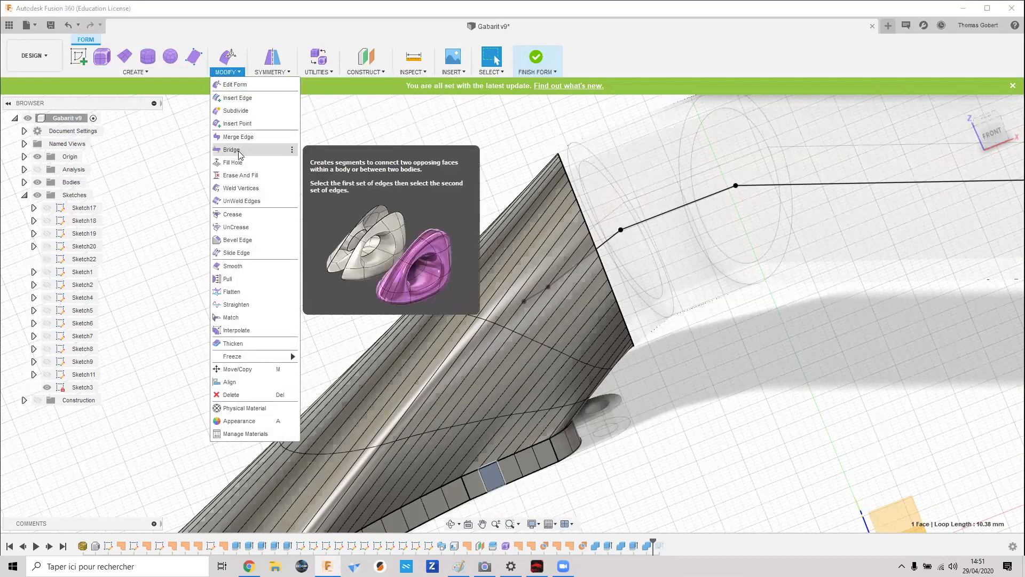
left_click(418, 259)
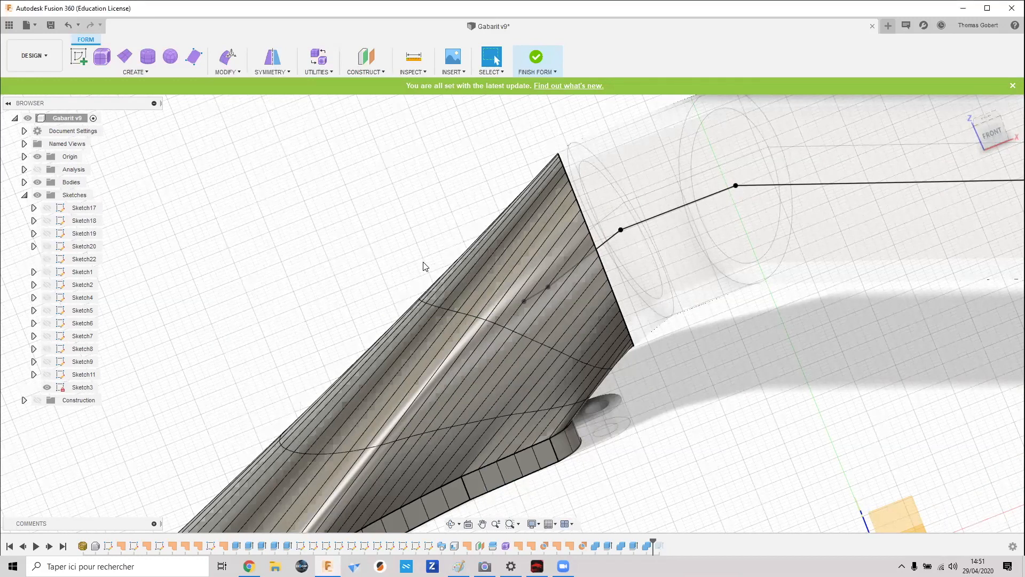
- Examine the form's open end and hollow underside, and finish the form edit to return to the solid model
mouse_move(434, 258)
middle_mouse_down("shift")
mouse_move(427, 288)
mouse_move(439, 282)
mouse_move(429, 273)
middle_mouse_up("shift")
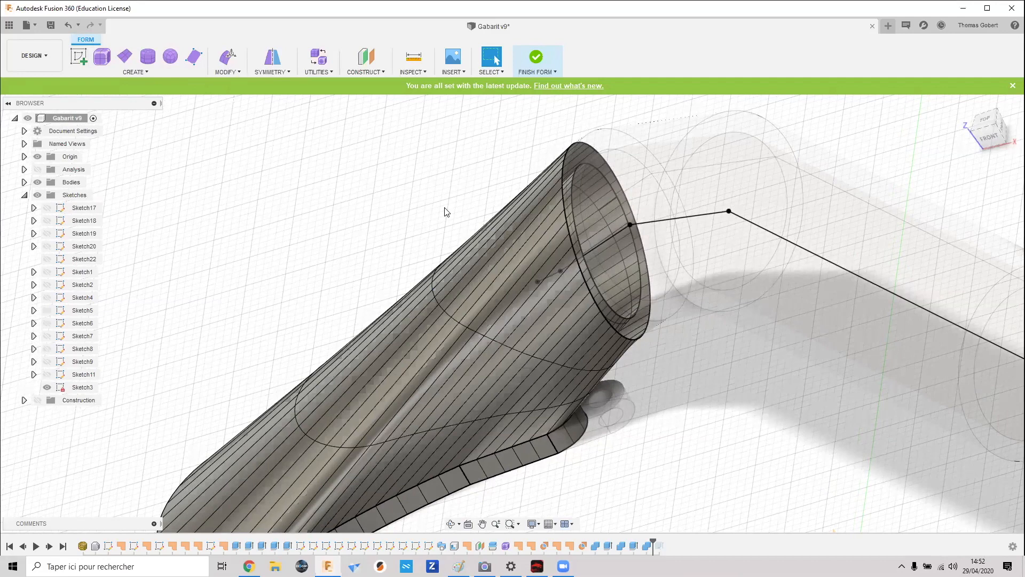
middle_click_drag(470, 187, 366, 189, "shift")
middle_click_drag(493, 193, 494, 481, "shift")
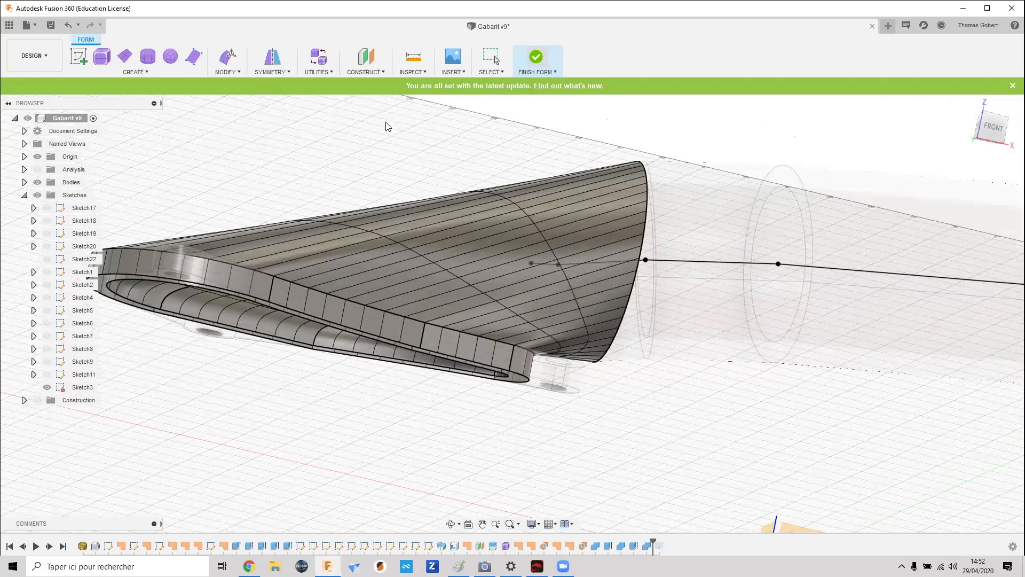
mouse_move(434, 162)
middle_mouse_down("shift")
mouse_move(384, 183)
mouse_move(394, 158)
mouse_move(454, 229)
mouse_move(468, 521)
middle_mouse_up("shift")
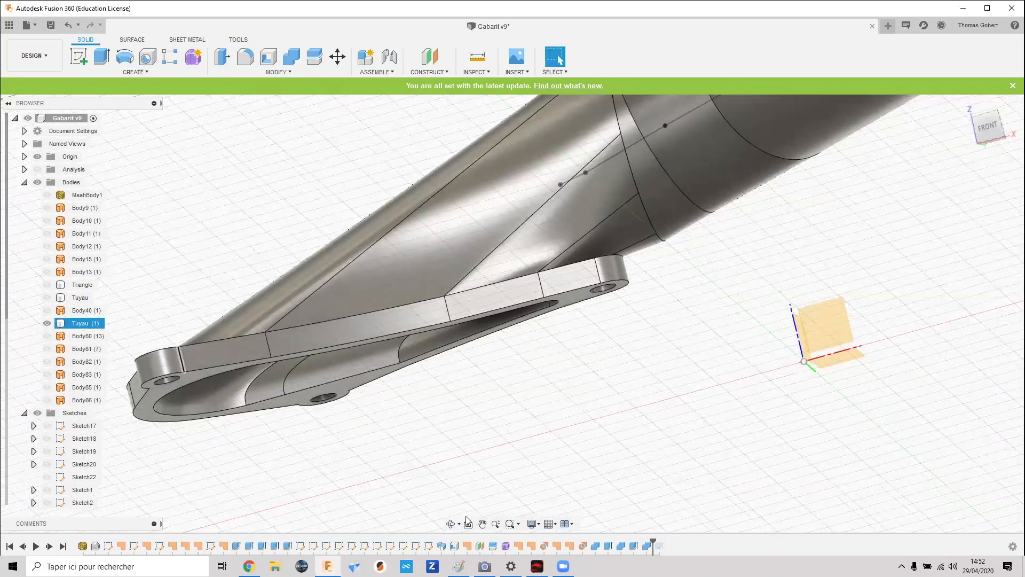
- Roll the design history back to the surface patch directly following Form14, and hide the Tuyau (1) body
right_click(518, 548)
left_click(566, 495)
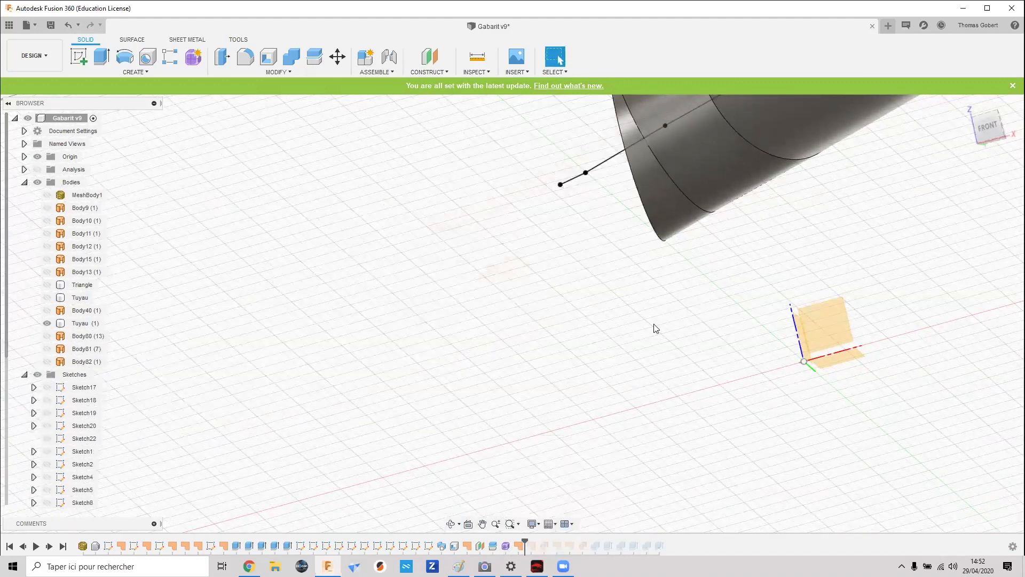
middle_click_drag(551, 341, 539, 406, "shift")
left_click(47, 323)
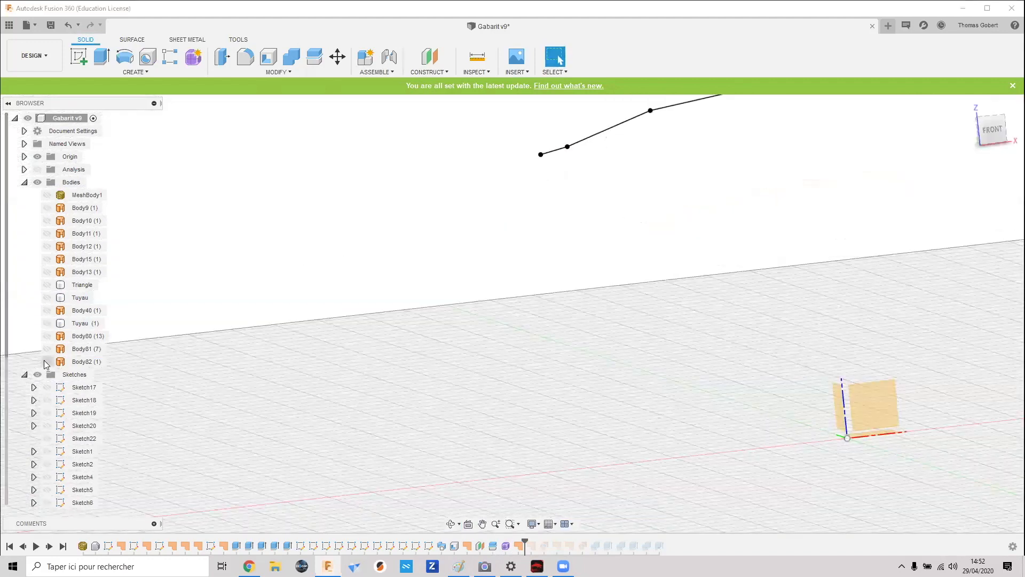
- Display the outer surface body Body80 (13) with Body81 (7) hidden, and examine its underside and open pipe end
left_click(47, 336)
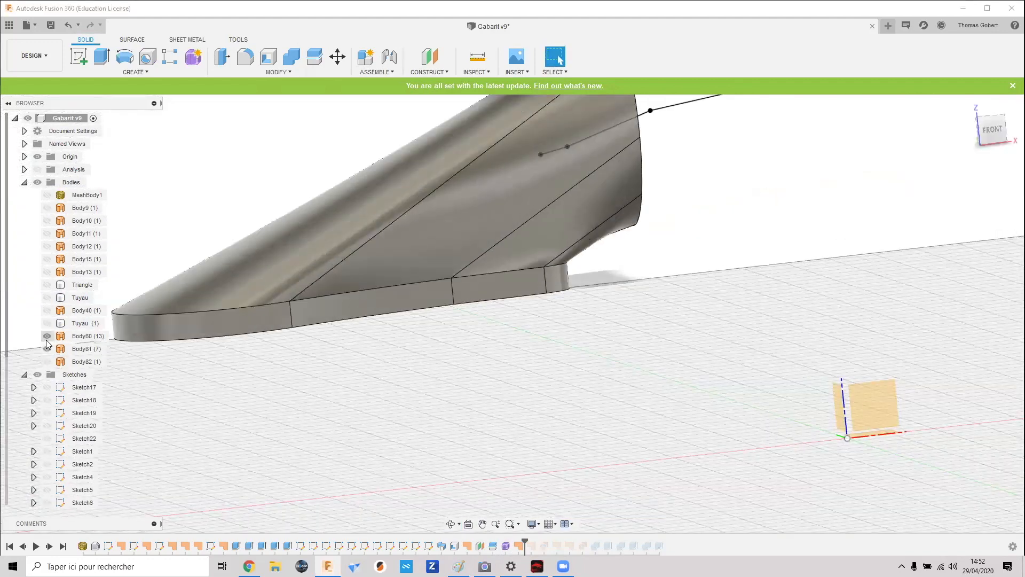
left_click(47, 349)
left_click(47, 349)
middle_click_drag(266, 359, 497, 370, "shift")
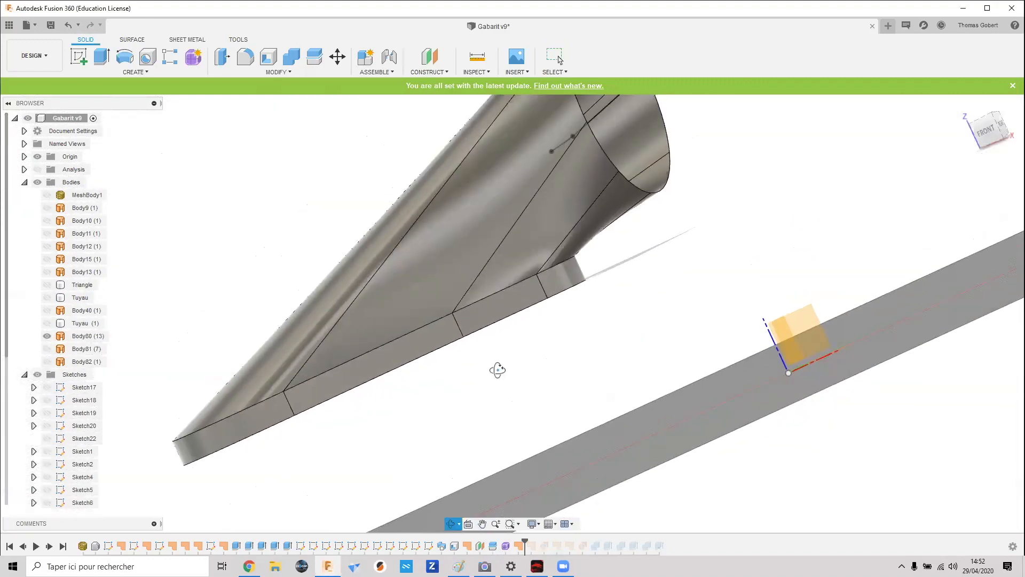
middle_click_drag(511, 325, 328, 288, "shift")
scroll(47, 488, "down", 3)
- Select the flange rim face at the narrow end of Body80 (13) and inspect the shell around it
left_click(47, 490)
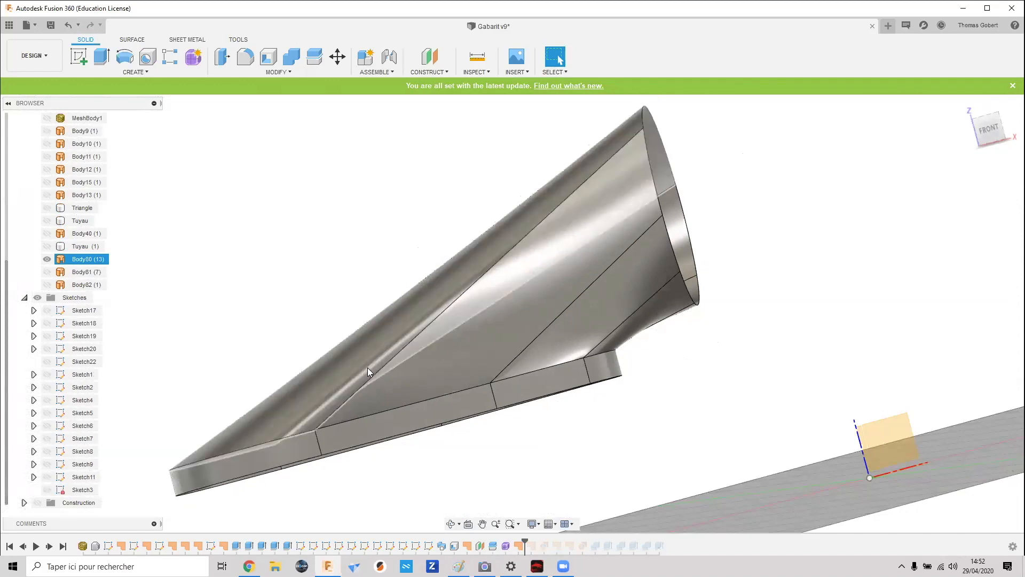
left_click(277, 451)
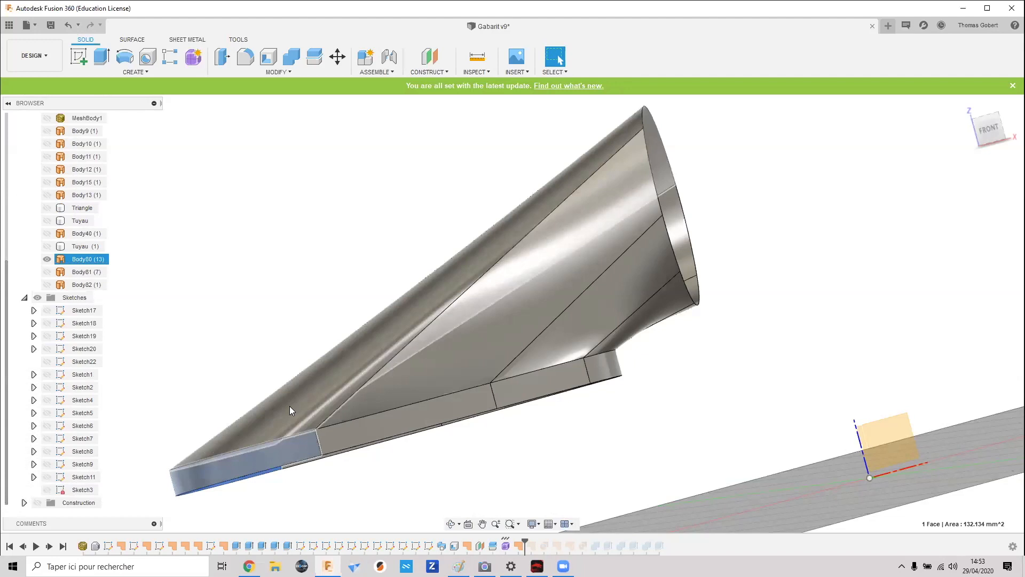
left_click(52, 247)
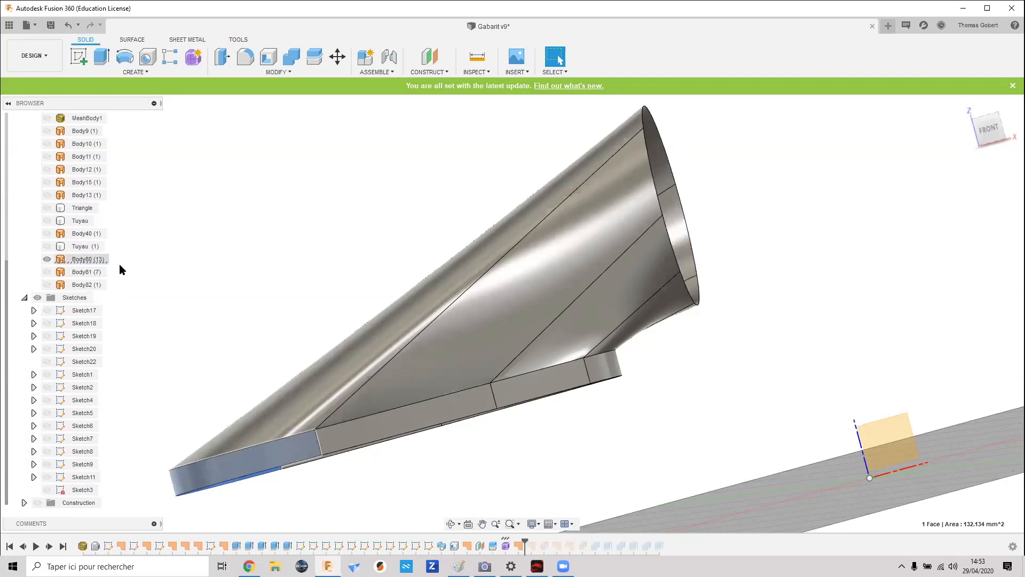
middle_click_drag(239, 293, 251, 311, "shift")
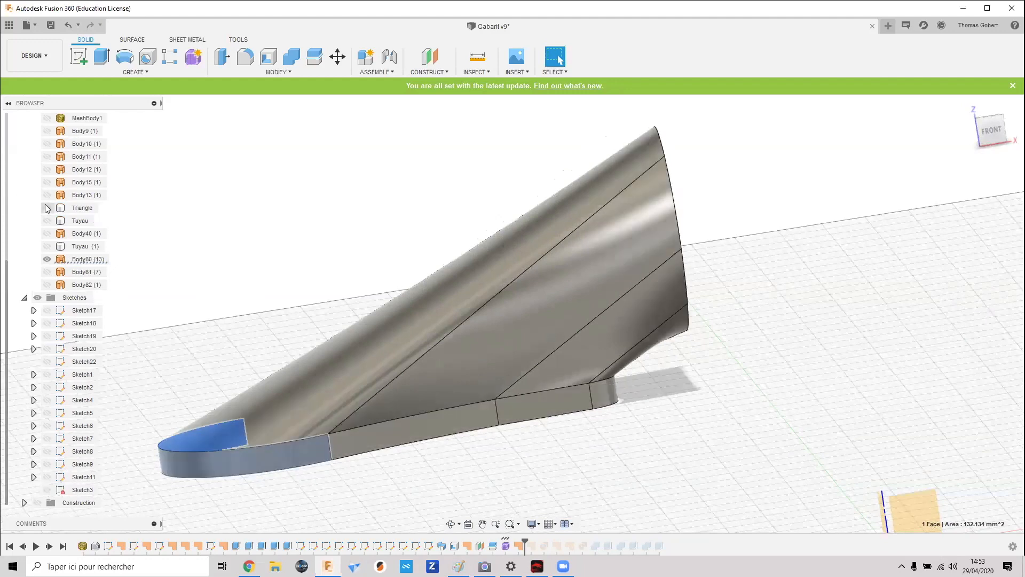
- Roll the design history forward past the later combine and extrude features, and show the Tuyau (1) body
left_click(622, 548)
right_click(622, 548)
left_click(659, 543)
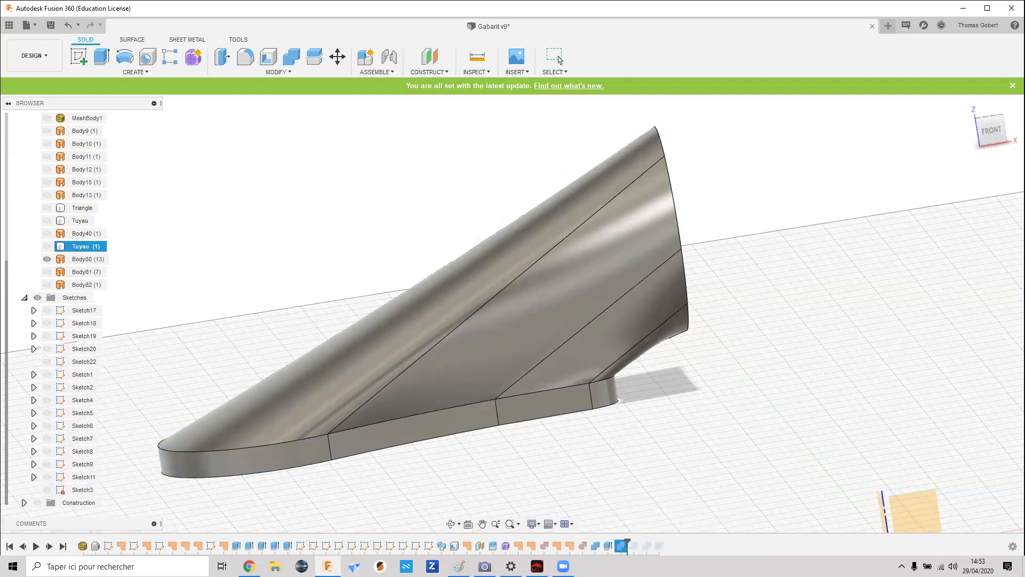
left_click(47, 335)
right_click(621, 550)
left_click(665, 523)
right_click(632, 545)
left_click(668, 527)
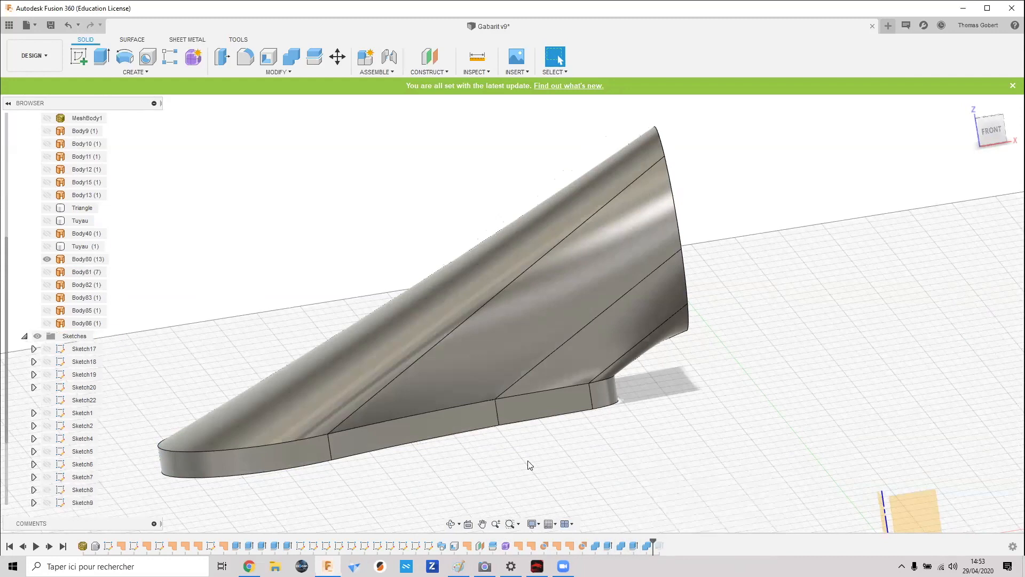
left_click(47, 246)
- Select the top faces of the three mounting ears together and inspect how they meet the bent pipe
middle_click_drag(347, 391, 264, 460, "shift")
left_click(264, 460)
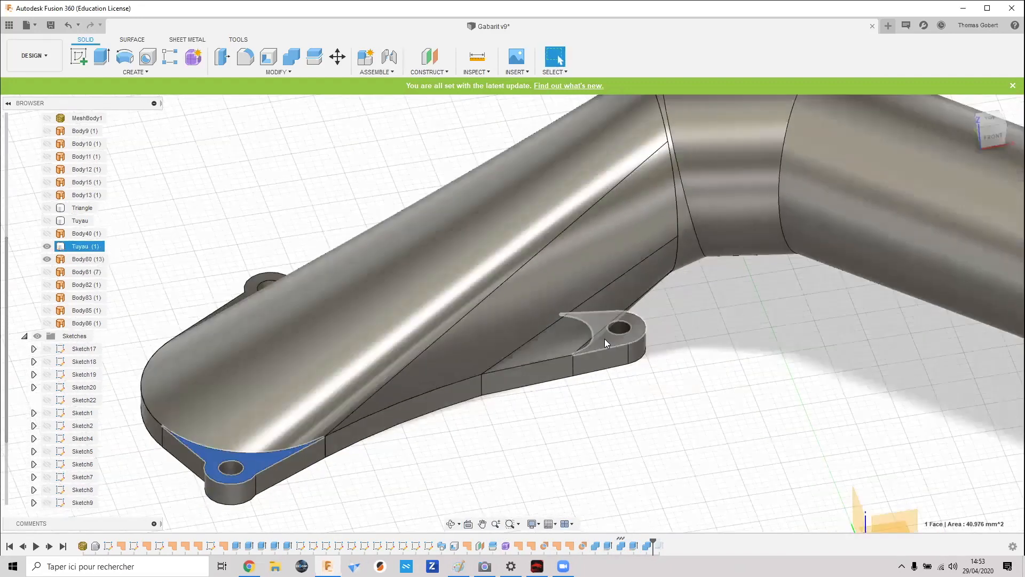
left_click(602, 339, "ctrl")
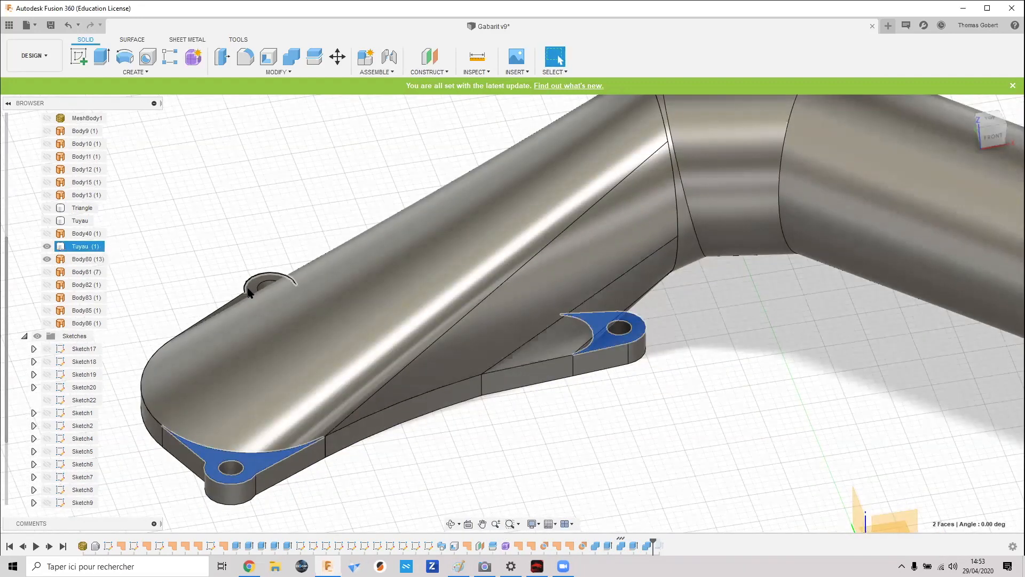
left_click(248, 294, "ctrl")
middle_click_drag(200, 284, 245, 304, "shift")
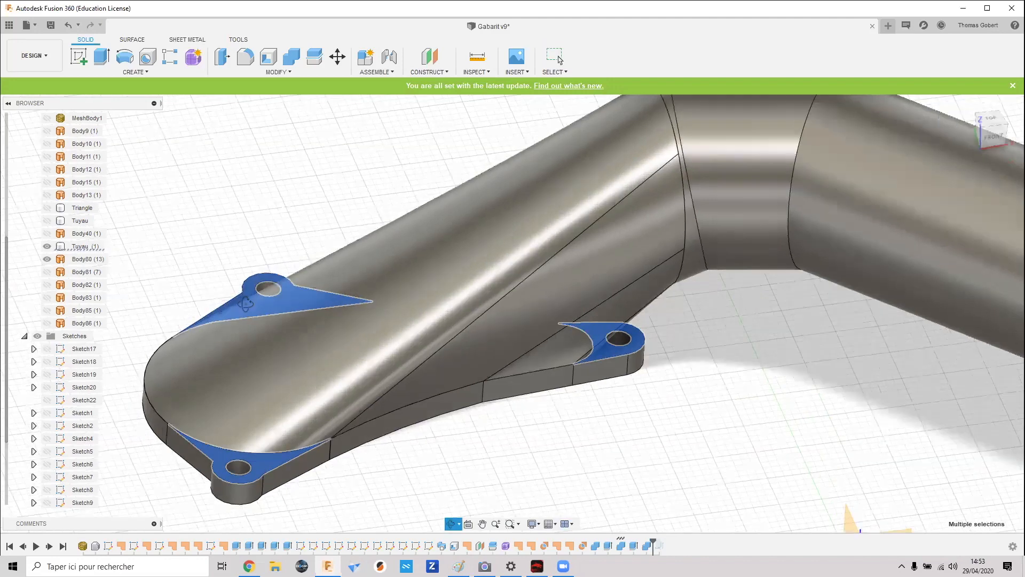
middle_click_drag(215, 259, 304, 252, "shift")
middle_click_drag(304, 289, 202, 375, "shift")
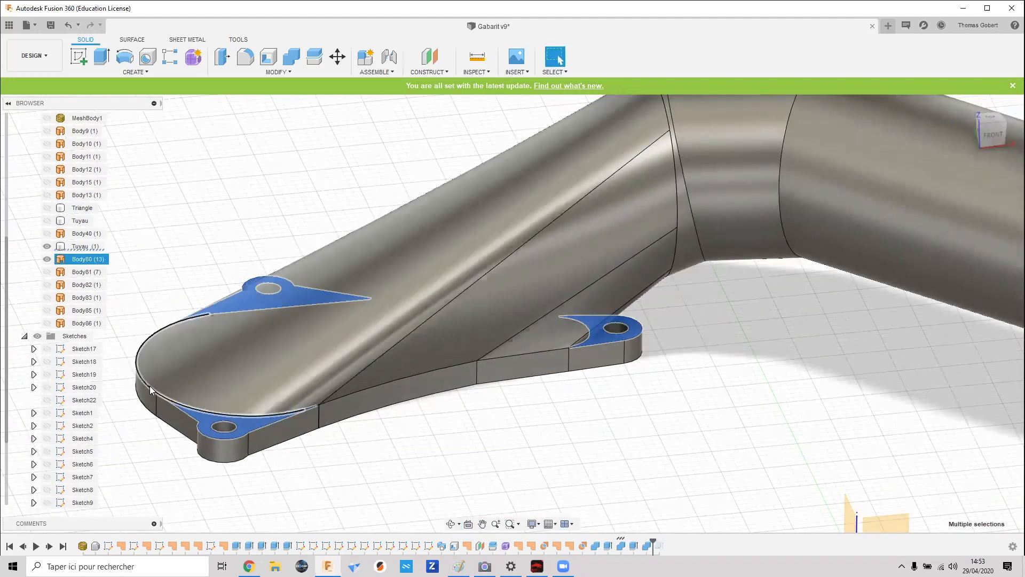
middle_click_drag(383, 424, 510, 507, "shift")
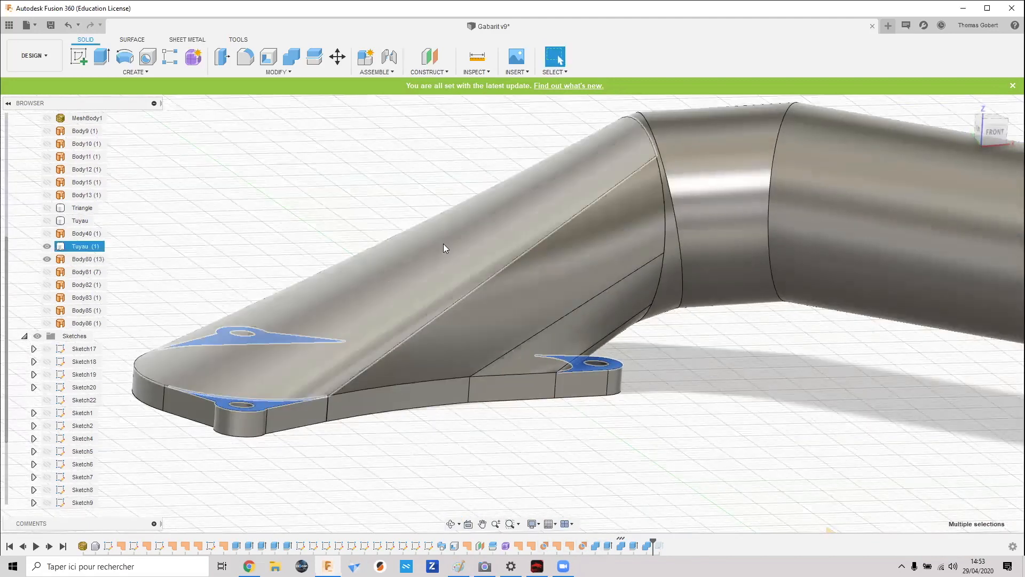
- Return the design history to the surface patch after Form14, and leave only the inner surface Body81 (7) displayed
right_click(517, 545)
left_click(576, 517)
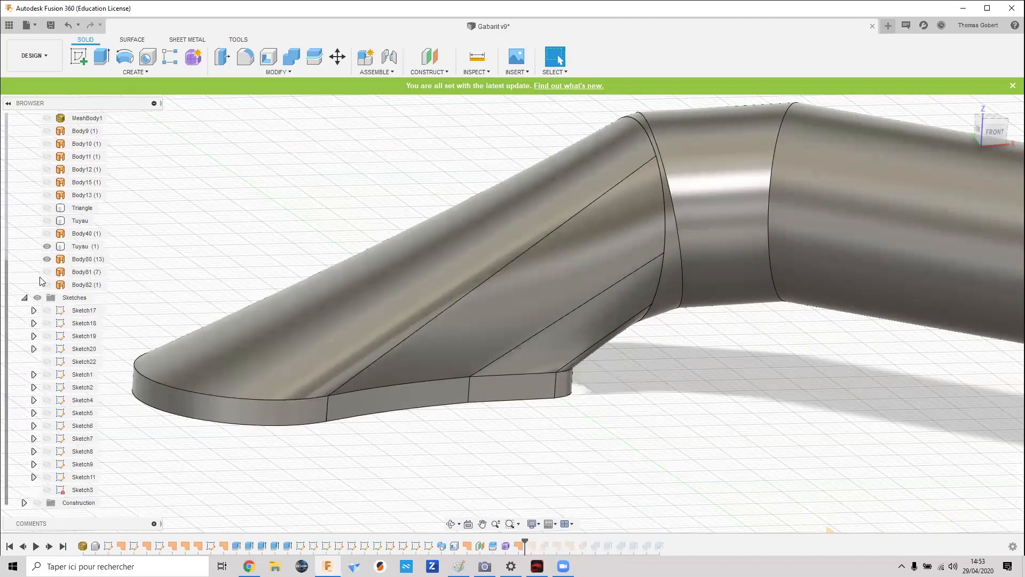
left_click(46, 249)
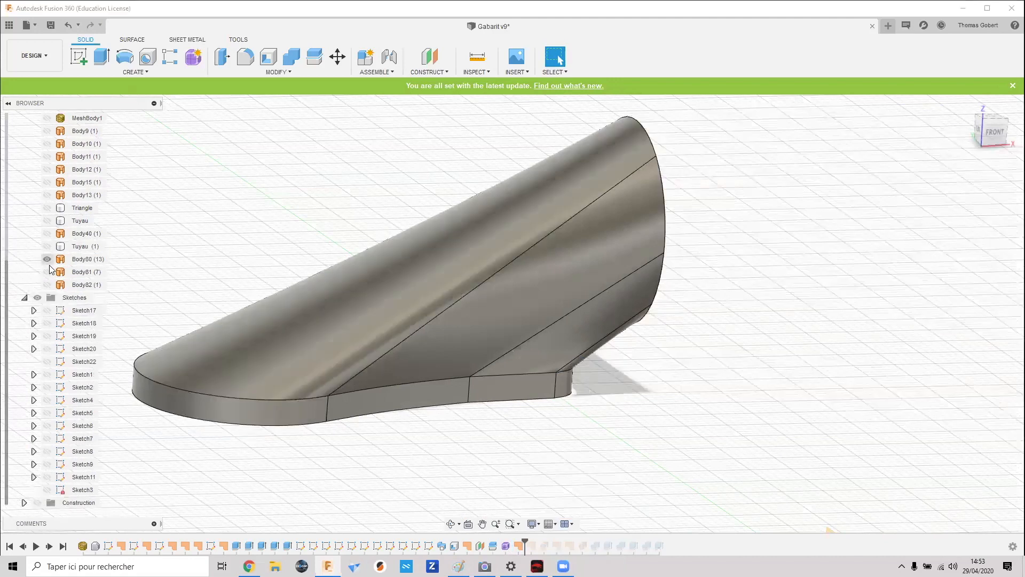
left_click(48, 258)
- Examine the inner surface body Body81 (7) from its open underside to its side profile
middle_click_drag(247, 307, 239, 286, "shift")
left_click(315, 270)
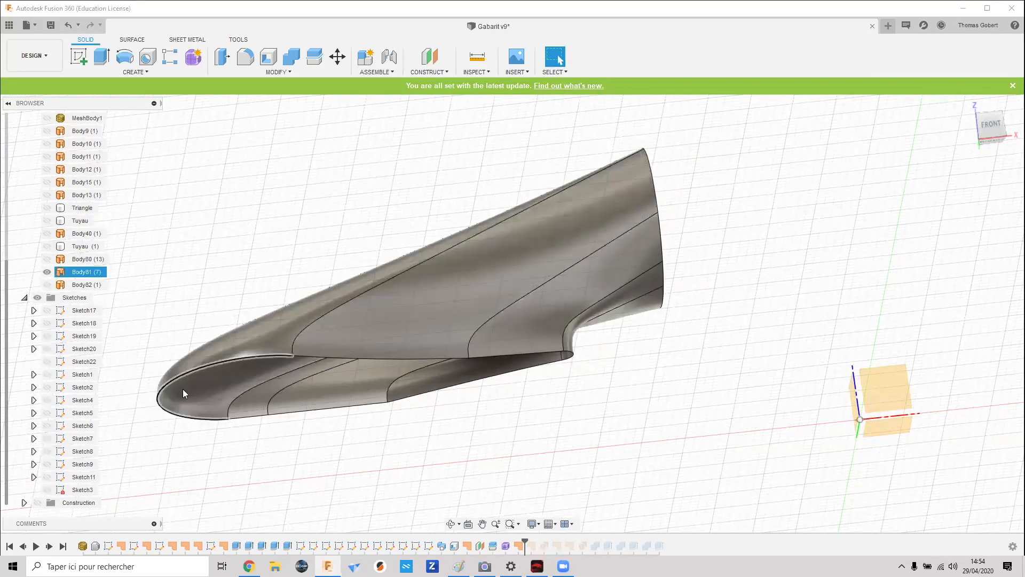
middle_click_drag(267, 236, 267, 245, "shift")
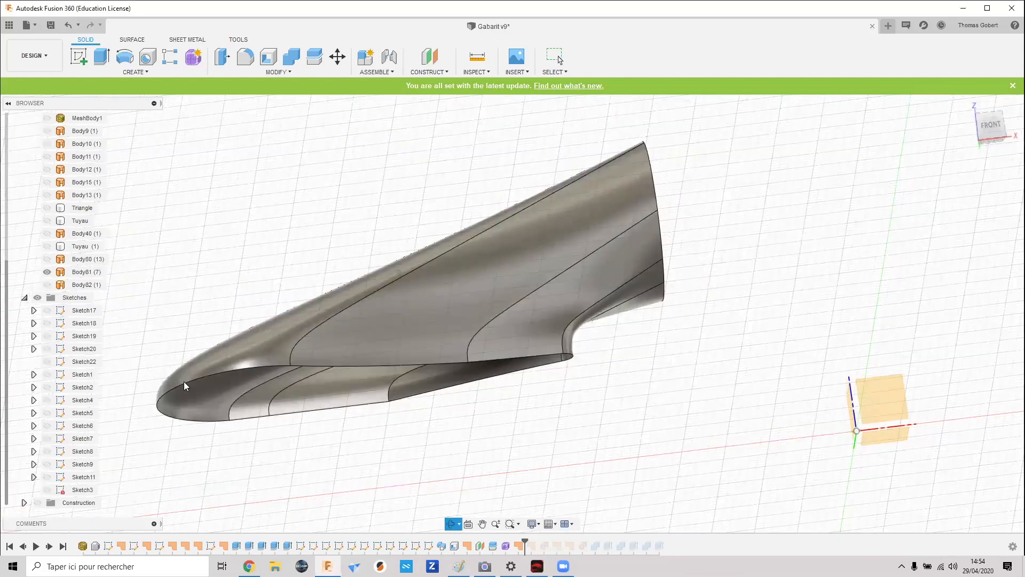
middle_click_drag(183, 385, 183, 391, "shift")
middle_click_drag(346, 203, 345, 218, "shift")
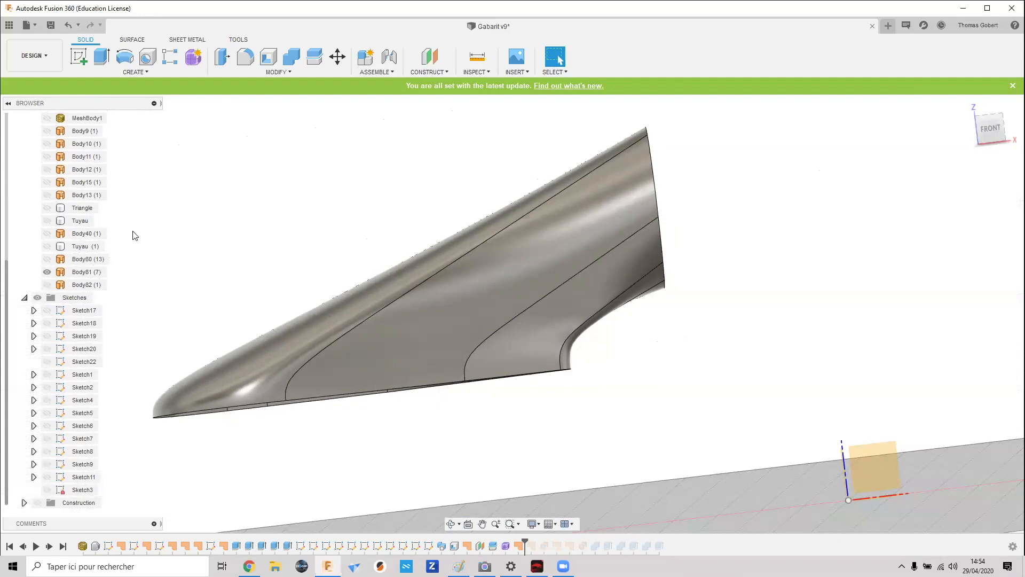
- Compare outer surface Body80 (13) with inner surface Body81 (7) by toggling the outer one, and select the inner body's large side face
left_click(52, 260)
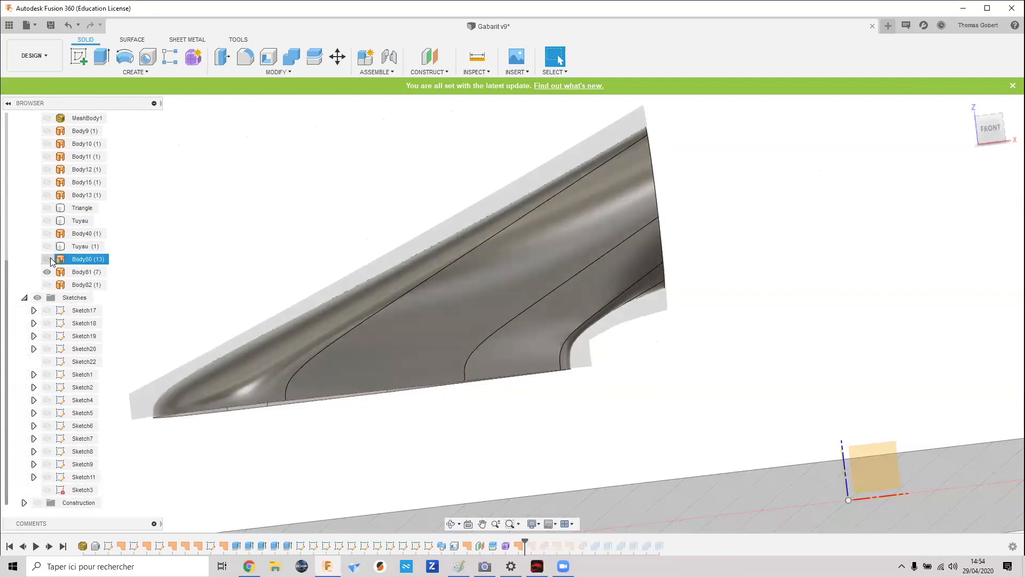
left_click(48, 260)
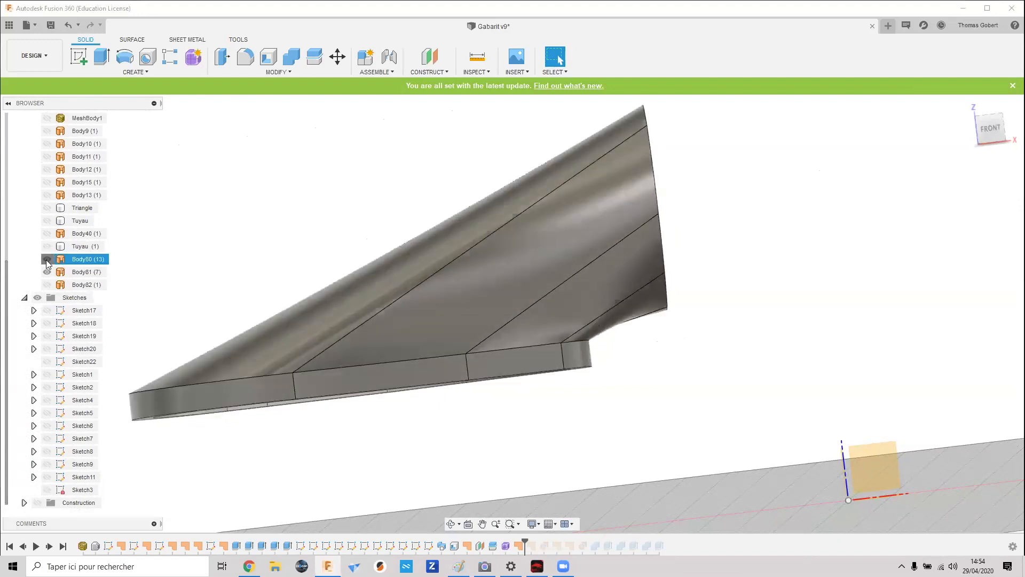
left_click(47, 261)
middle_click_drag(452, 267, 521, 261, "shift")
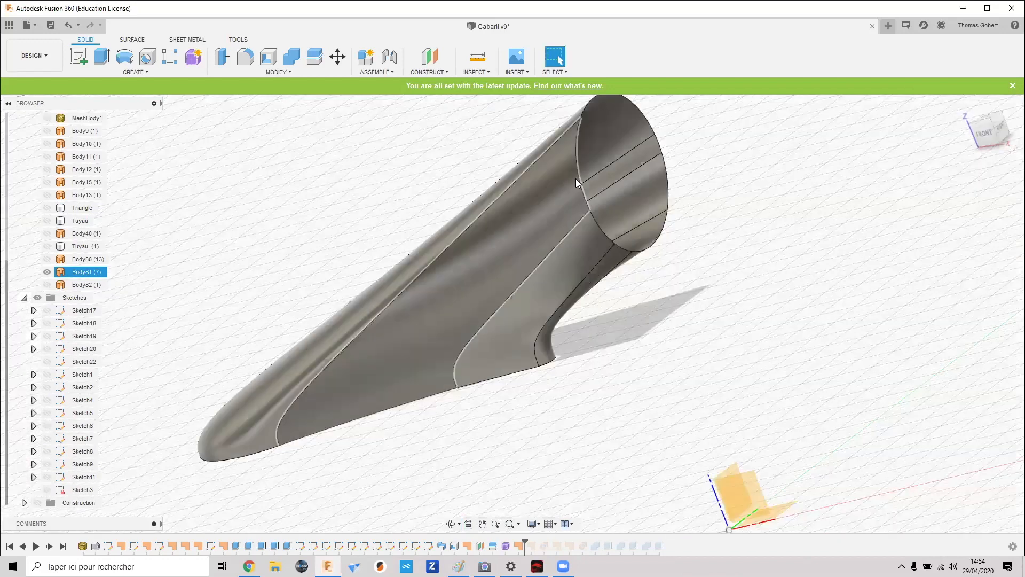
left_click(423, 322)
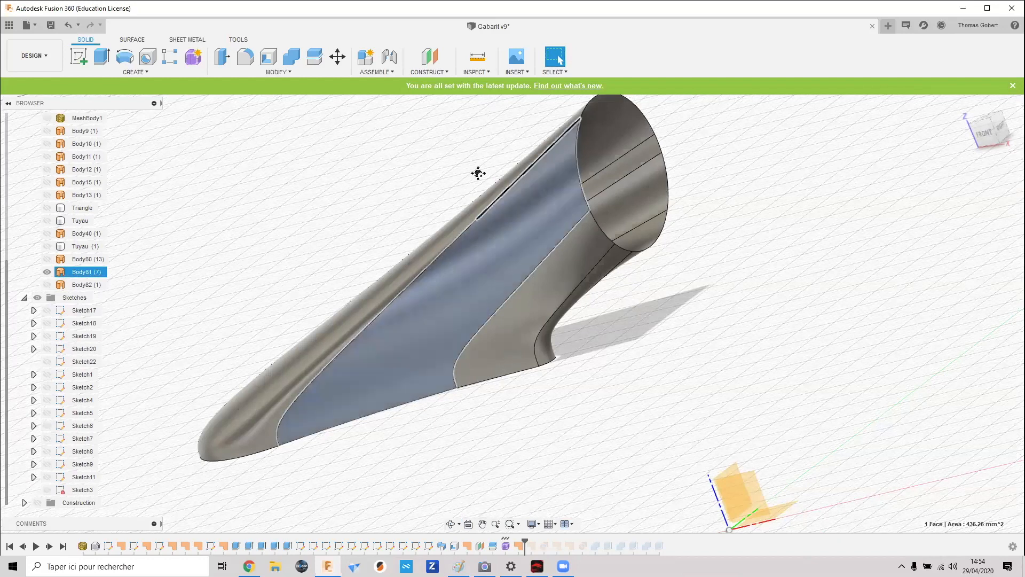
middle_click_drag(479, 171, 448, 212)
- Try to patch the open circular pipe end of the inner surface body Body81 (7)
left_click(138, 42)
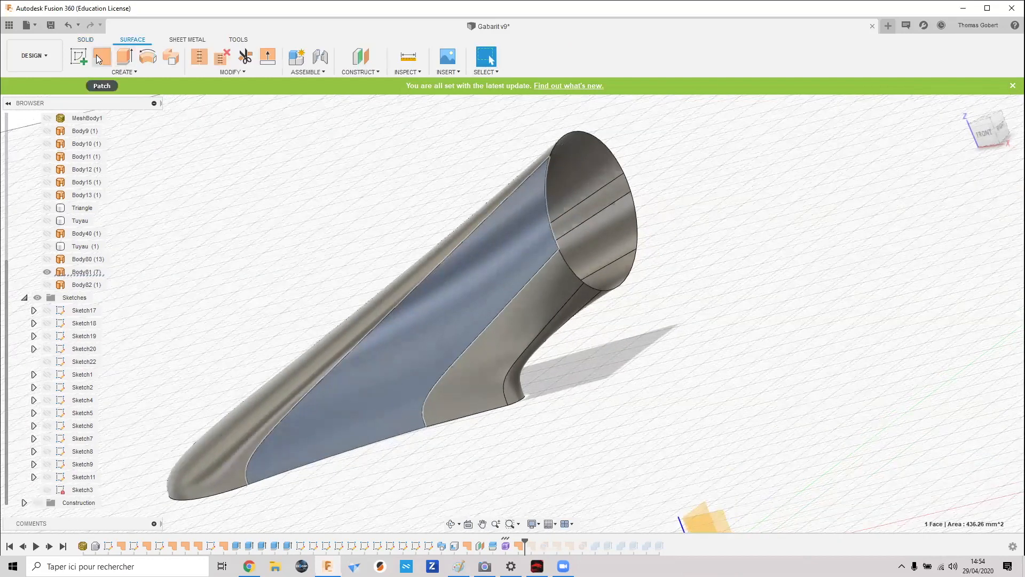
left_click(99, 59)
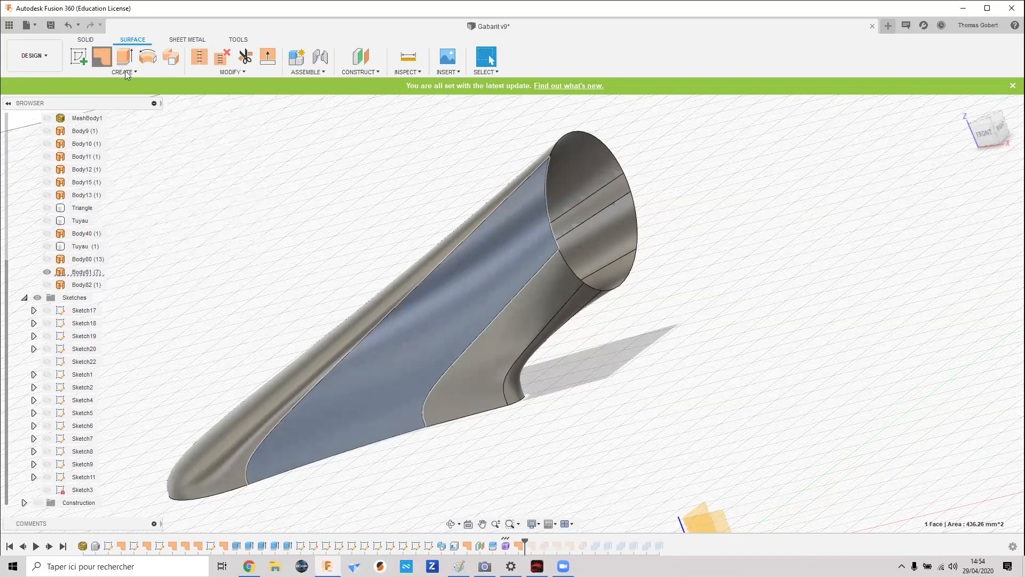
left_click(549, 160)
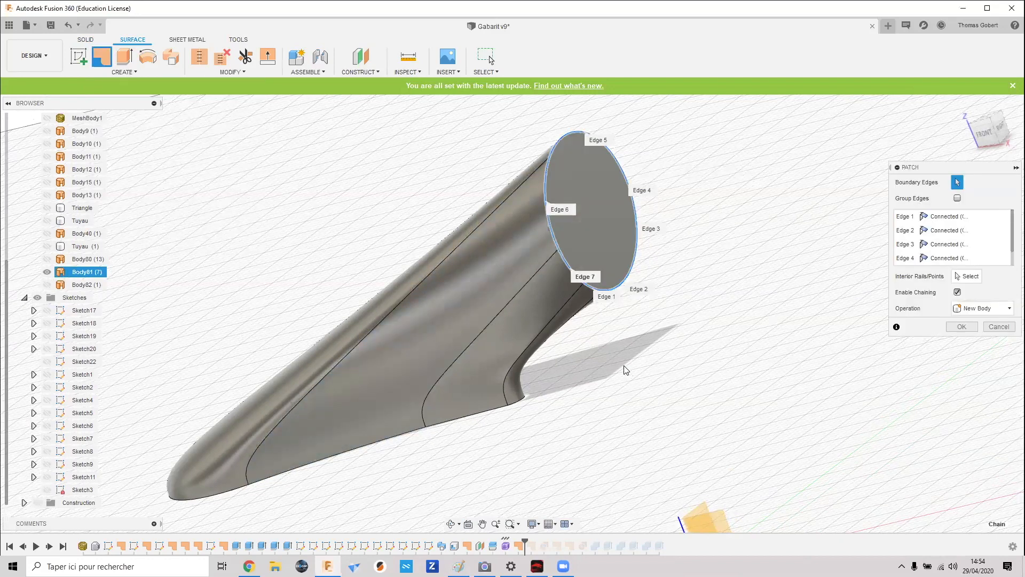
key("Escape")
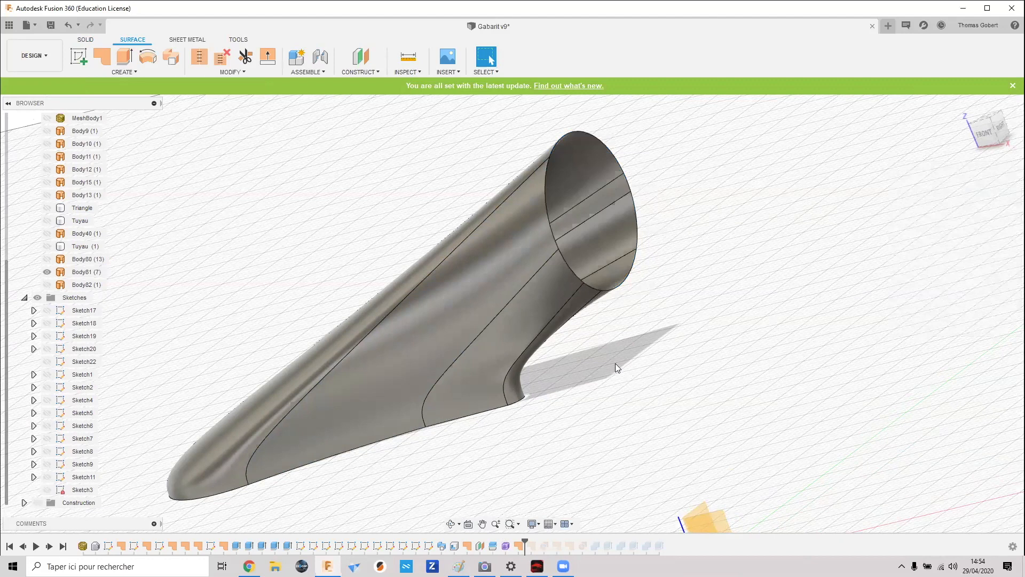
- Roll the design history forward past BoundaryFill6 and inspect the solid body Coude externe it produces
middle_click_drag(583, 340, 557, 536, "shift")
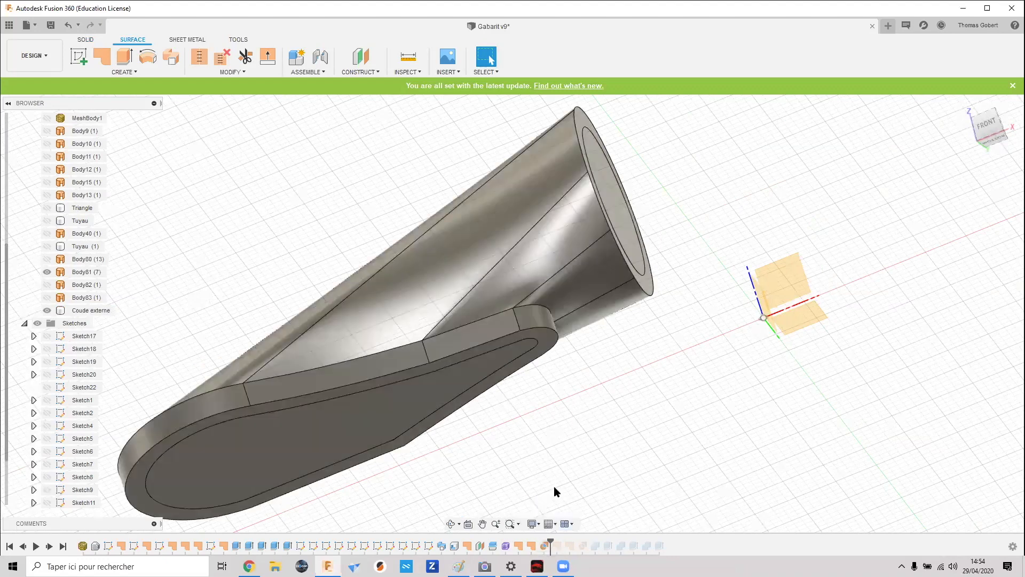
left_click(545, 546)
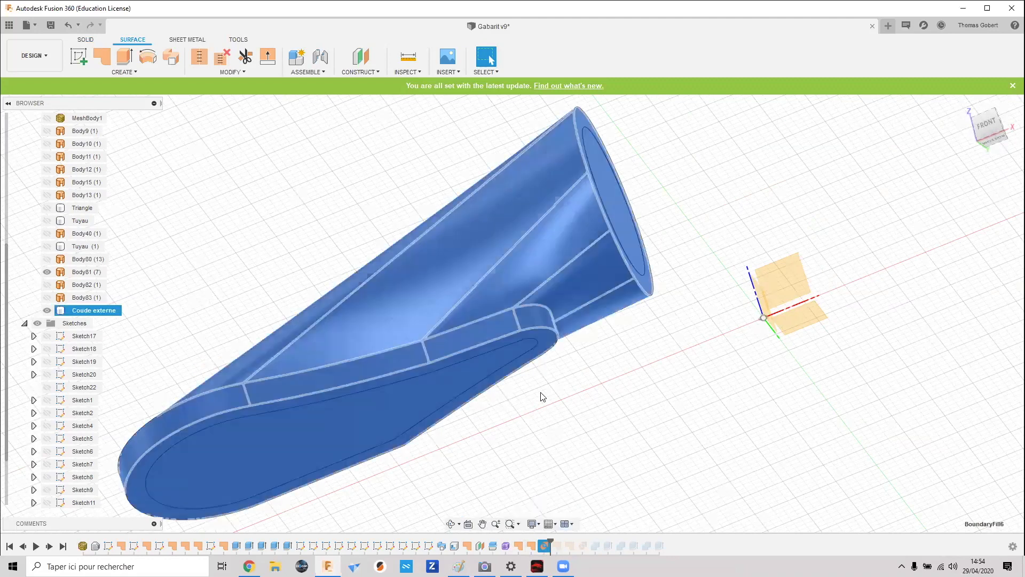
left_click(577, 363)
middle_click_drag(561, 528, 540, 547, "shift")
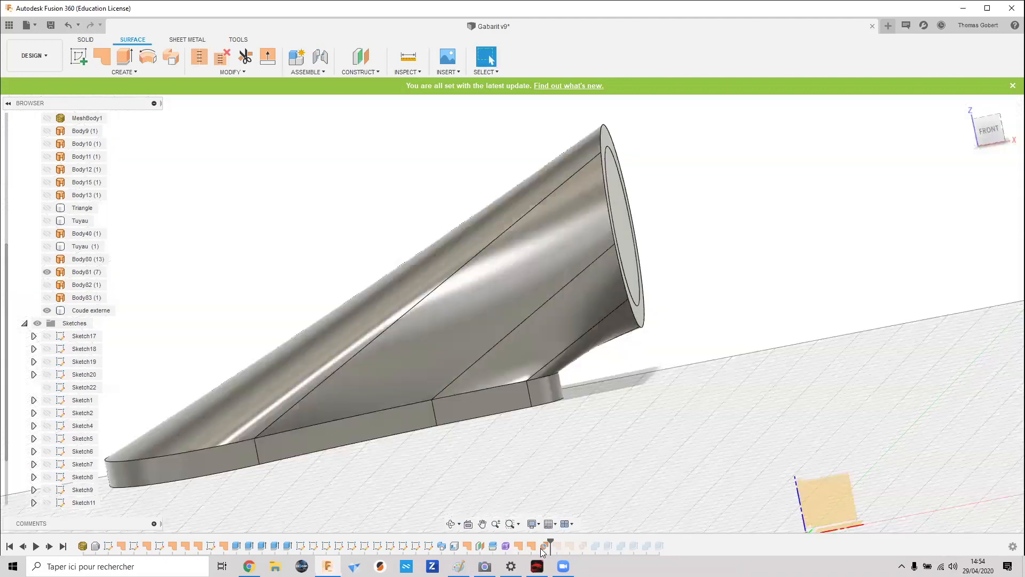
left_click(544, 546)
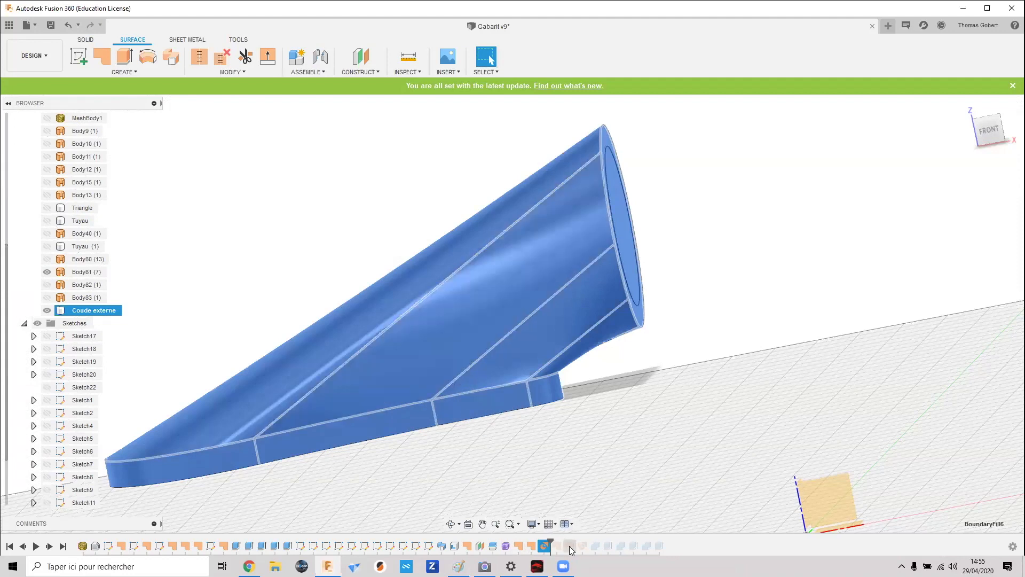
- Roll the design history forward past the boundary fill for Coude interne, hide Body81 (7), and highlight BoundaryFill6's result
left_click_drag(551, 542, 589, 544)
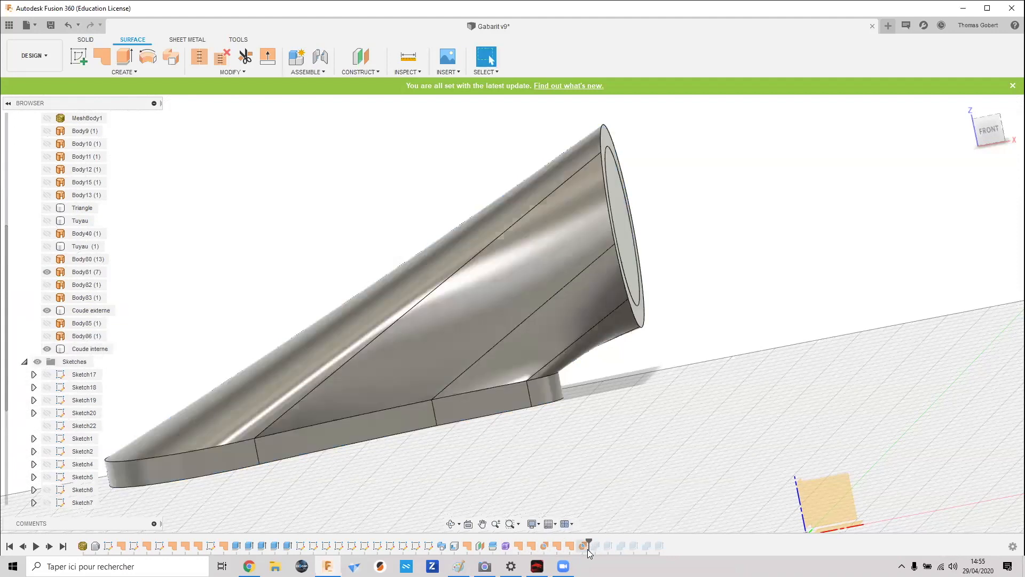
left_click(543, 545)
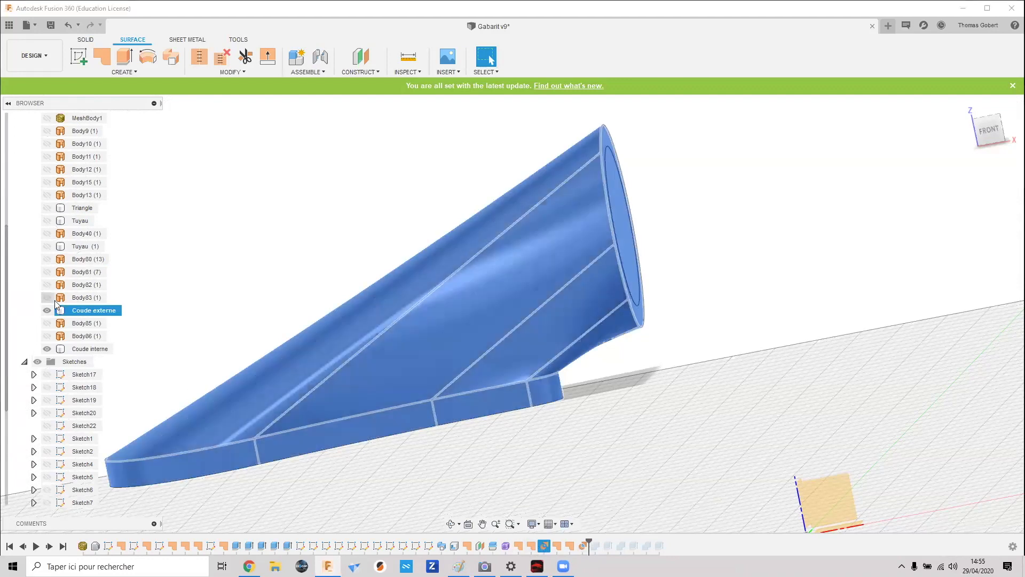
left_click(279, 287)
- Select the side faces of Coude externe in turn, and toggle the visibility of Coude interne to tell the two solids apart
middle_click_drag(279, 287, 344, 323, "shift")
left_click(345, 324)
left_click(419, 333)
left_click(483, 355)
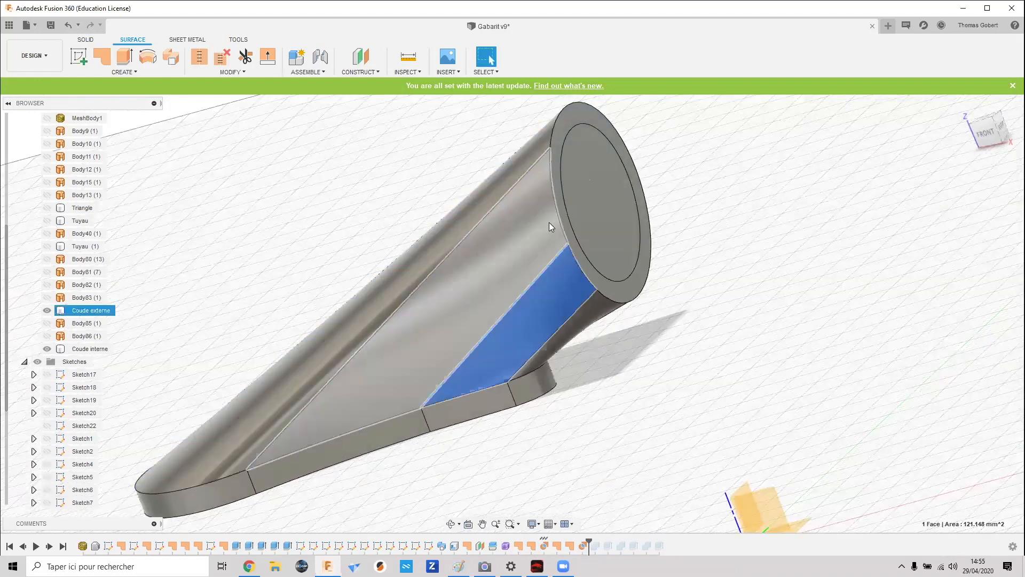
left_click(614, 214)
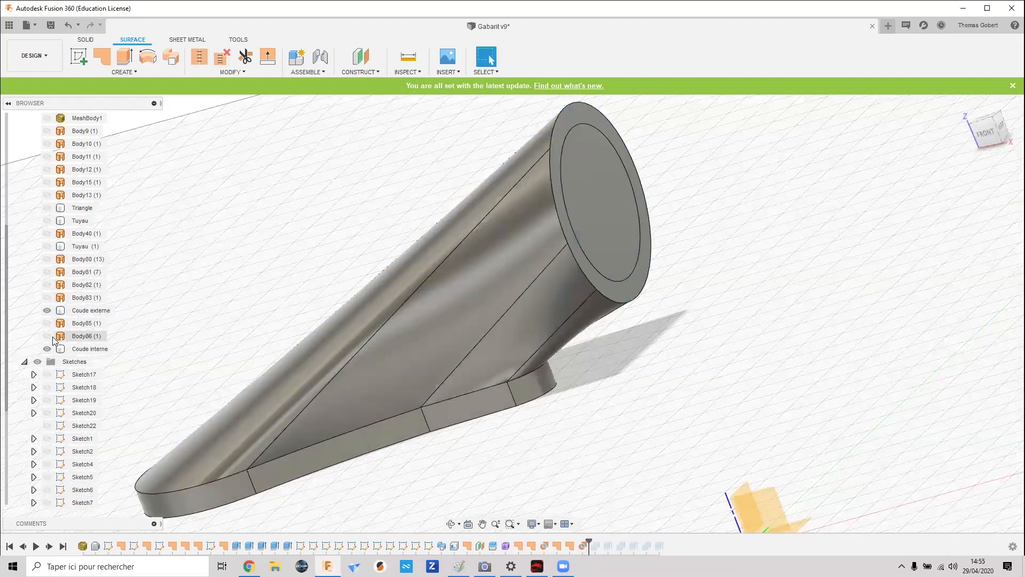
left_click(47, 349)
left_click(47, 350)
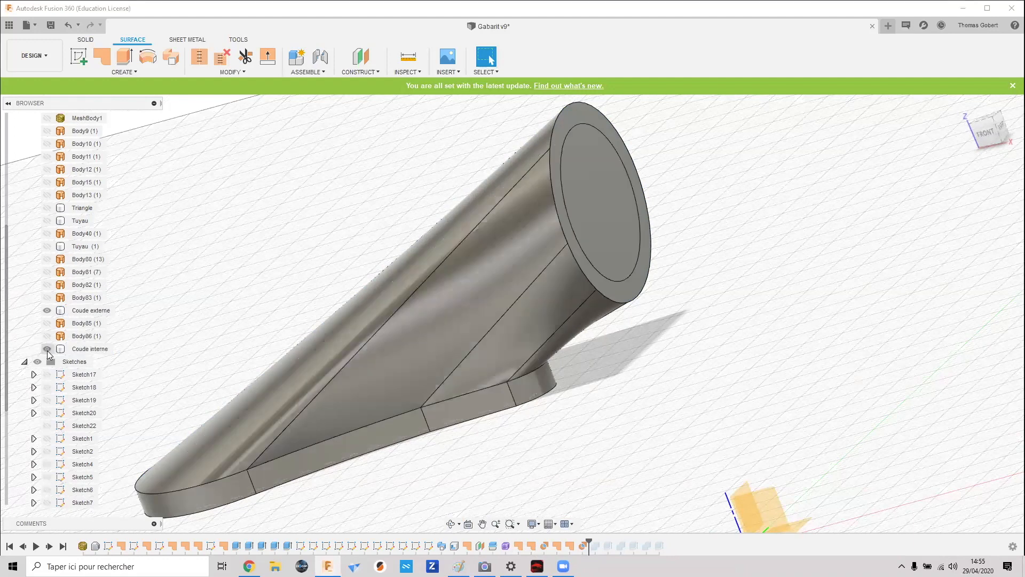
- Switch Coude interne off and on again, and highlight it inside Coude externe to examine how the two solids nest
left_click(48, 349)
left_click(47, 350)
left_click(88, 349)
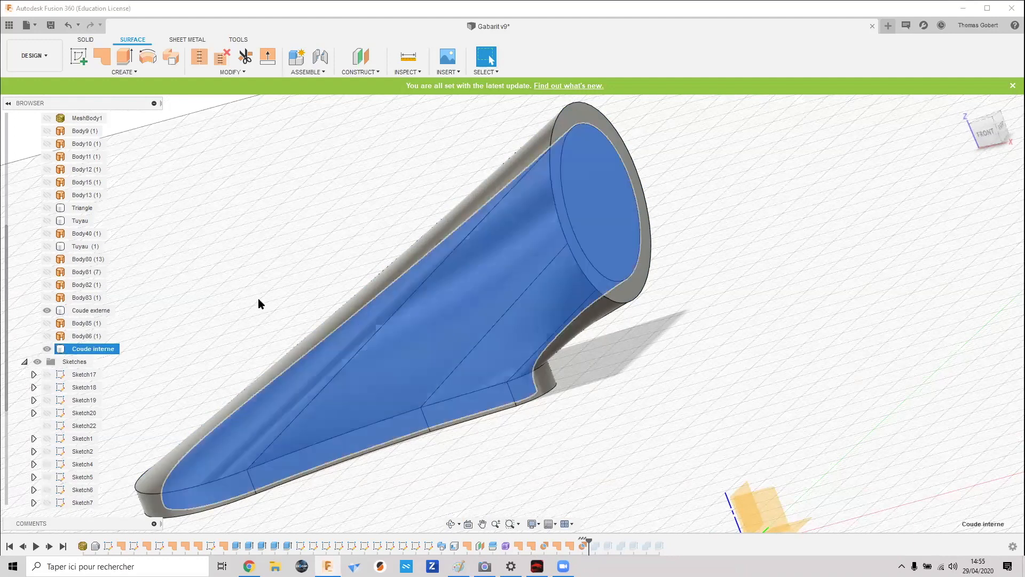
middle_click_drag(245, 258, 529, 470, "shift")
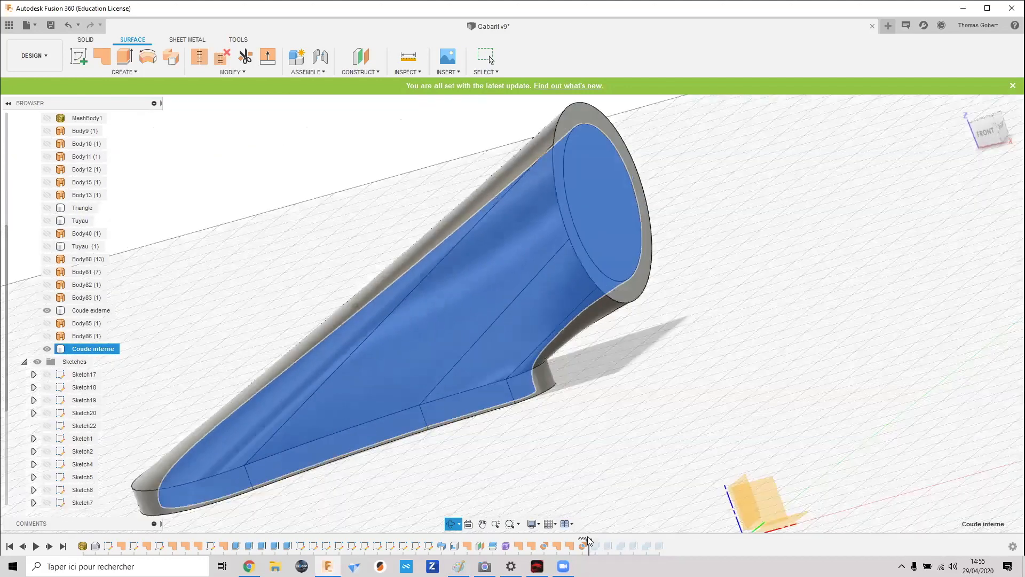
- Roll the design history forward to the last feature, Extrude36, and show the finished pipe body Tuyau (1)
right_click(658, 545)
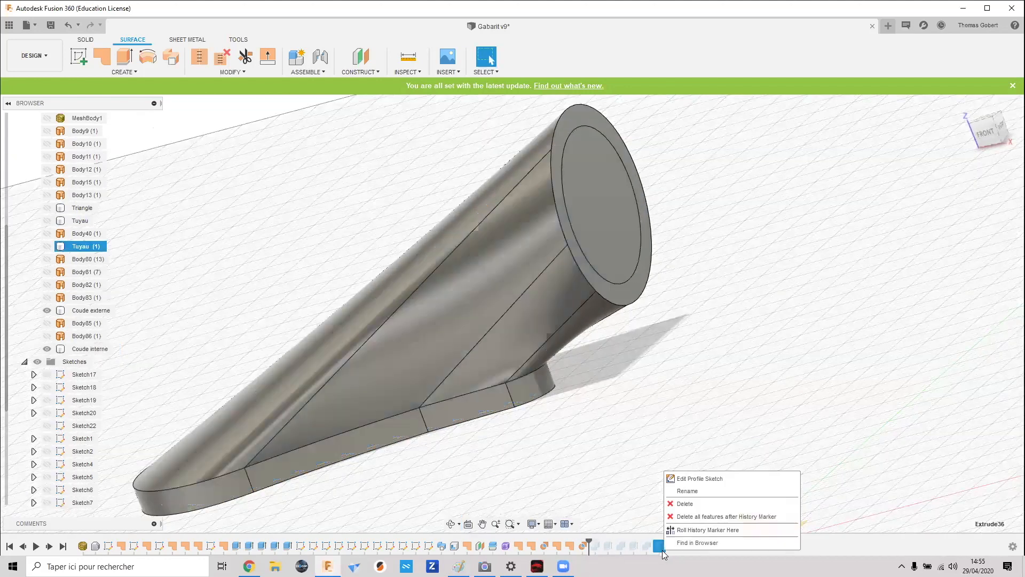
left_click(687, 531)
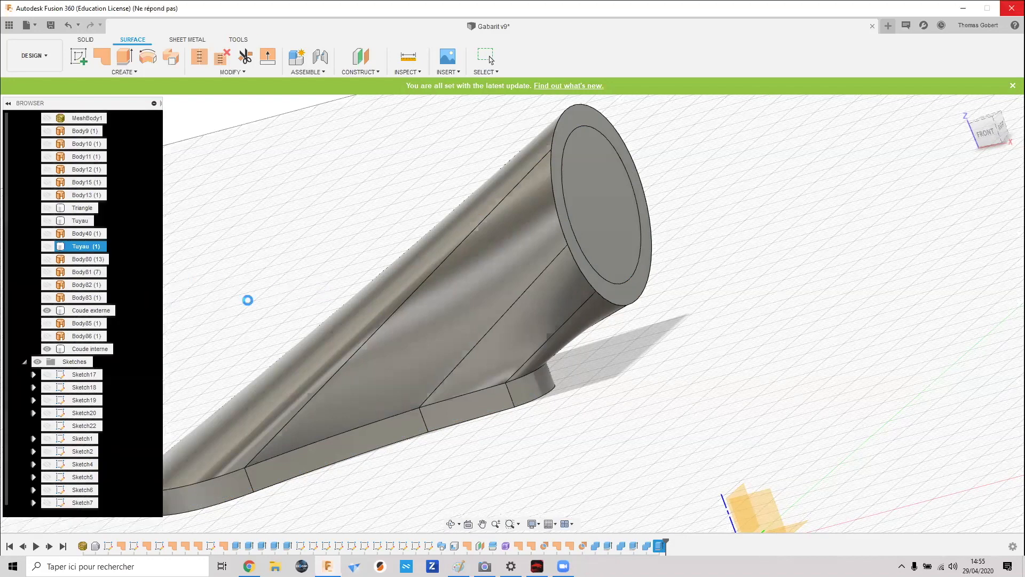
left_click(47, 246)
mouse_move(435, 283)
middle_mouse_down("shift")
mouse_move(408, 242)
mouse_move(407, 272)
mouse_move(424, 272)
middle_mouse_up("shift")
middle_click_drag(425, 271, 506, 352)
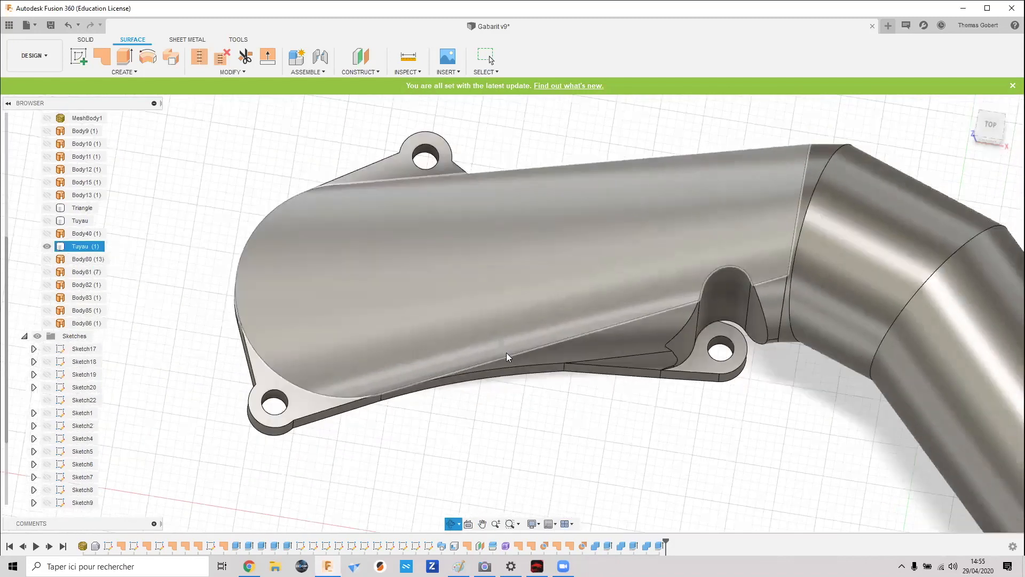
scroll(624, 348, "down", 3)
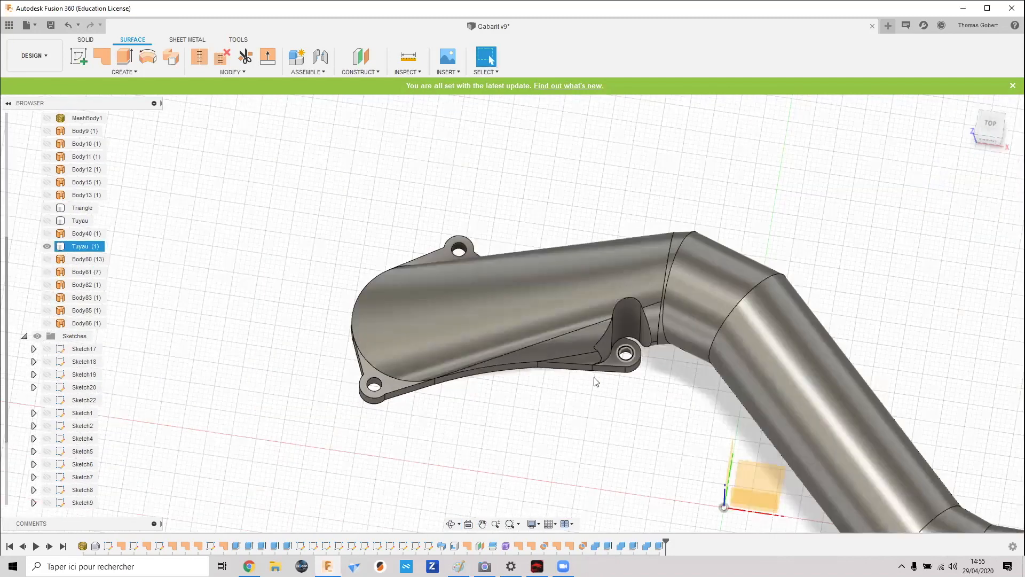
scroll(626, 341, "up", 5)
- Select the top face of the flange lug nearest the pipe bend, and show the scan MeshBody1 over the pipe
left_click(597, 373)
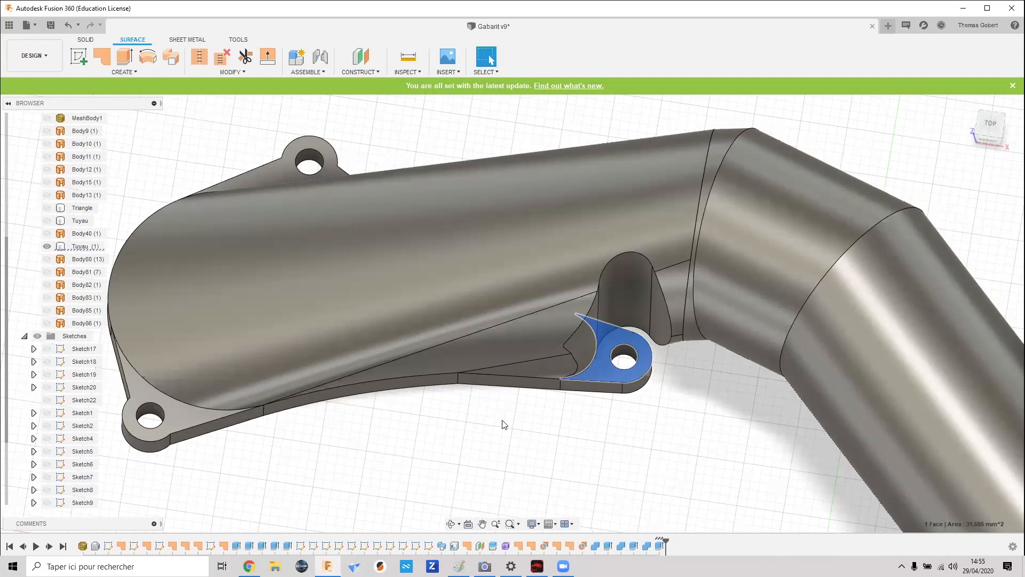
scroll(68, 190, "up", 1)
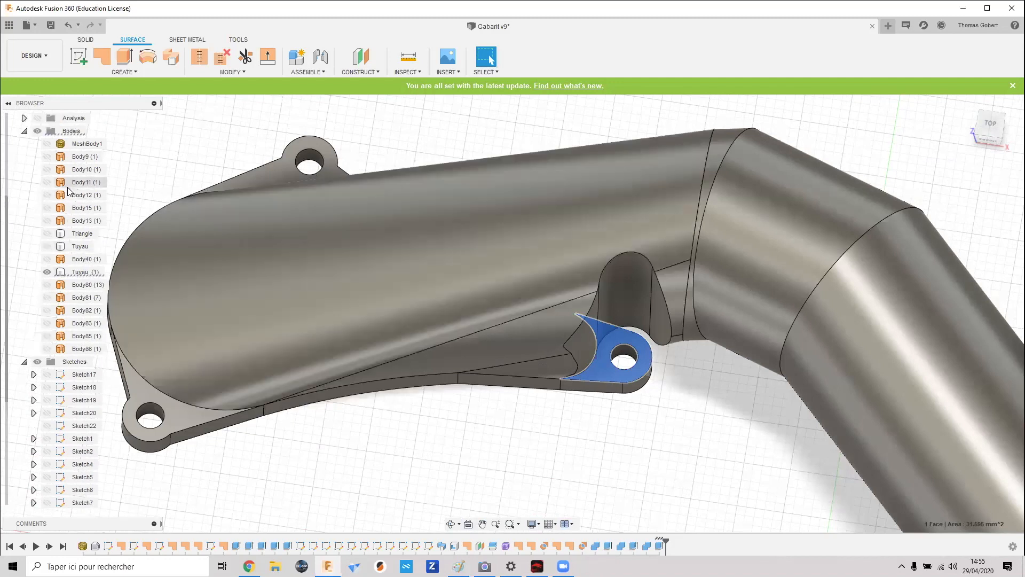
left_click(51, 145)
key("v")
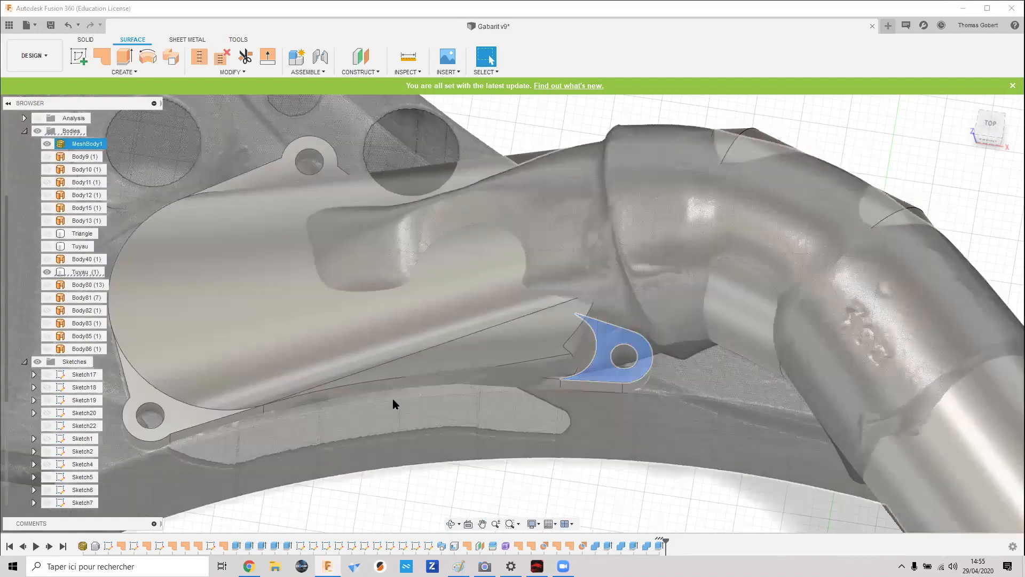
scroll(379, 427, "down", 5)
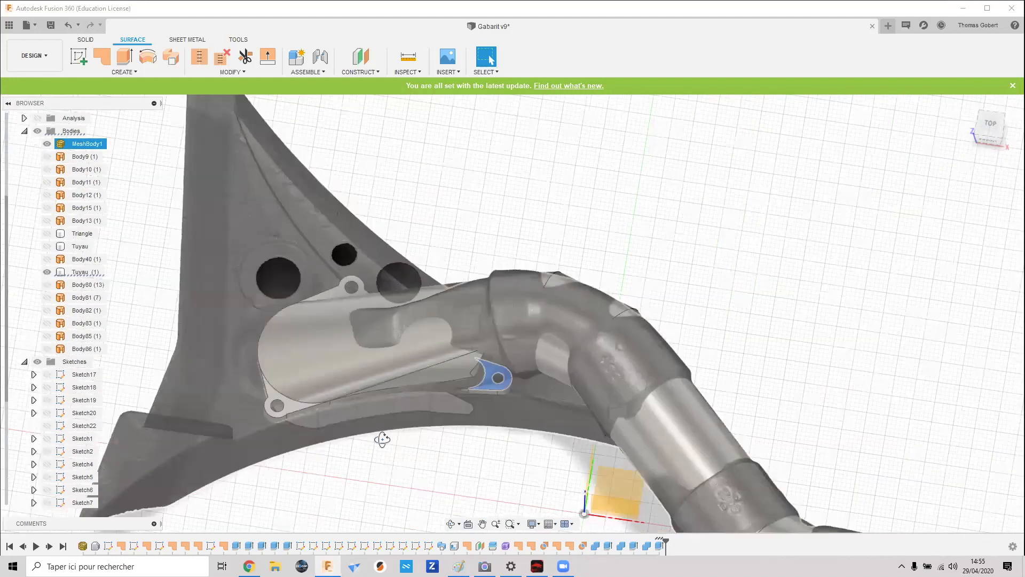
middle_click_drag(385, 422, 306, 265, "shift")
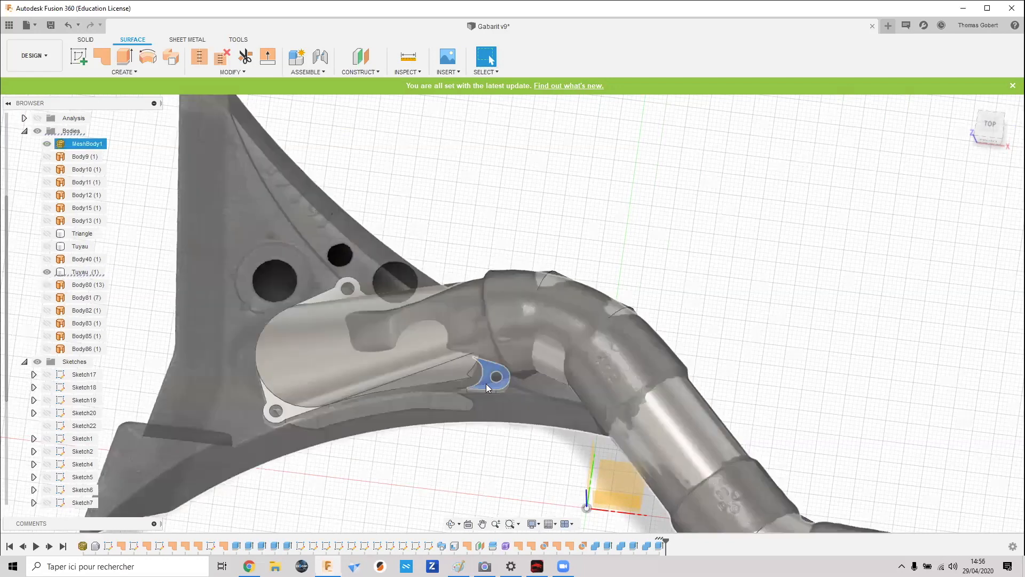
- Select the side faces of the flange lug near the bend together to compare them with the scanned mesh
left_click(486, 382)
middle_click_drag(406, 444, 465, 368, "shift")
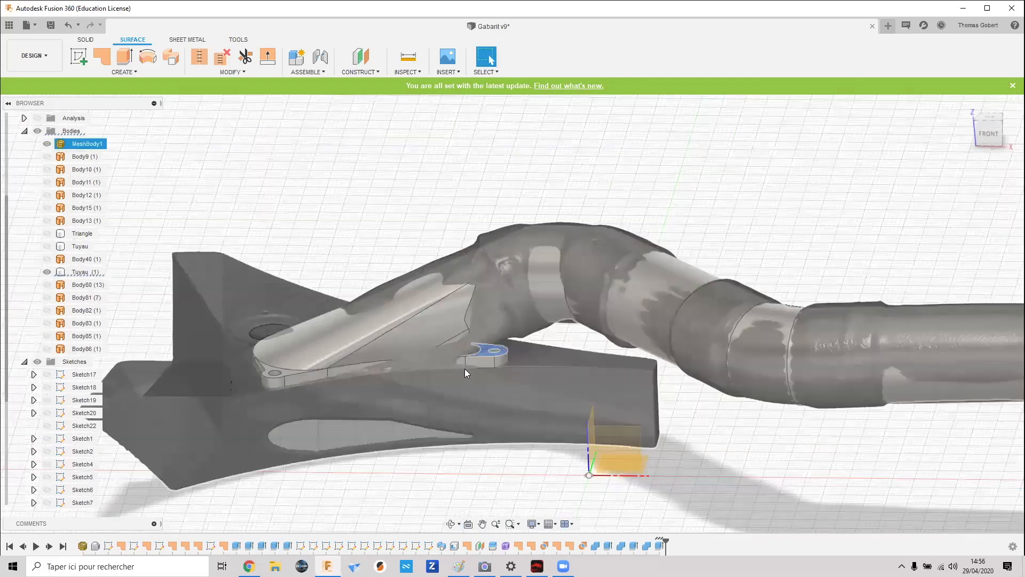
scroll(463, 373, "up", 3)
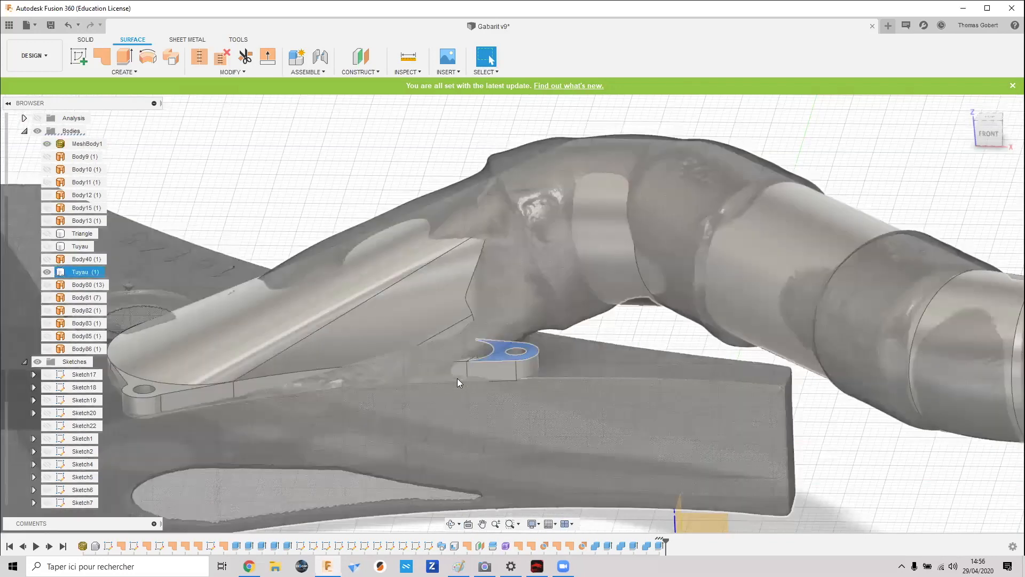
left_click(480, 372)
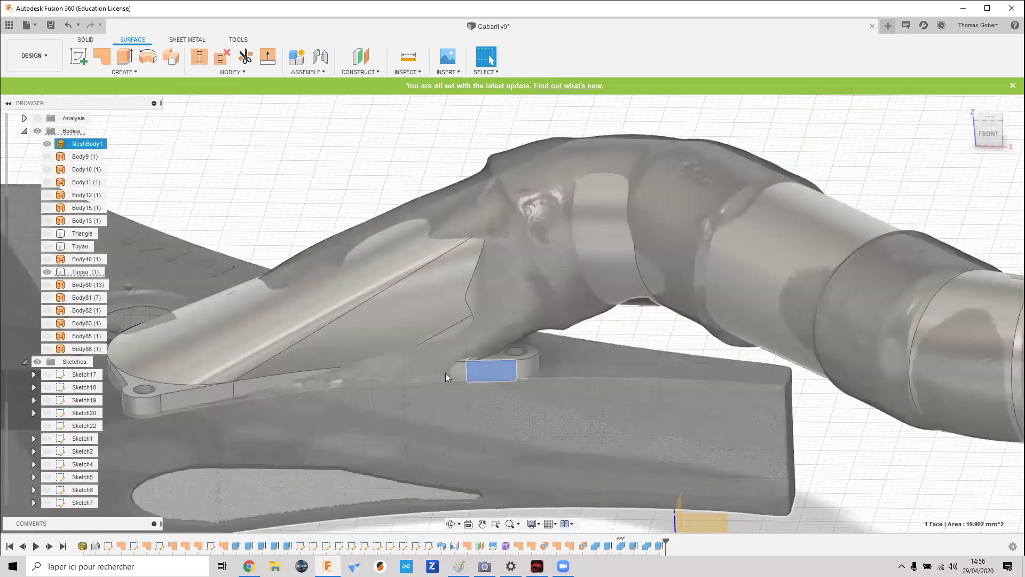
left_click(452, 373)
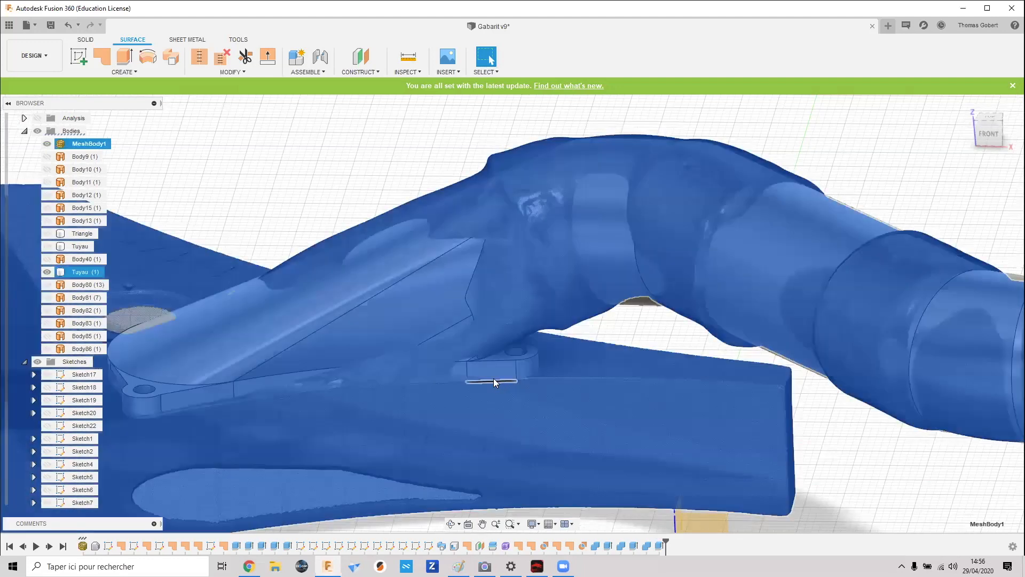
left_click(504, 375)
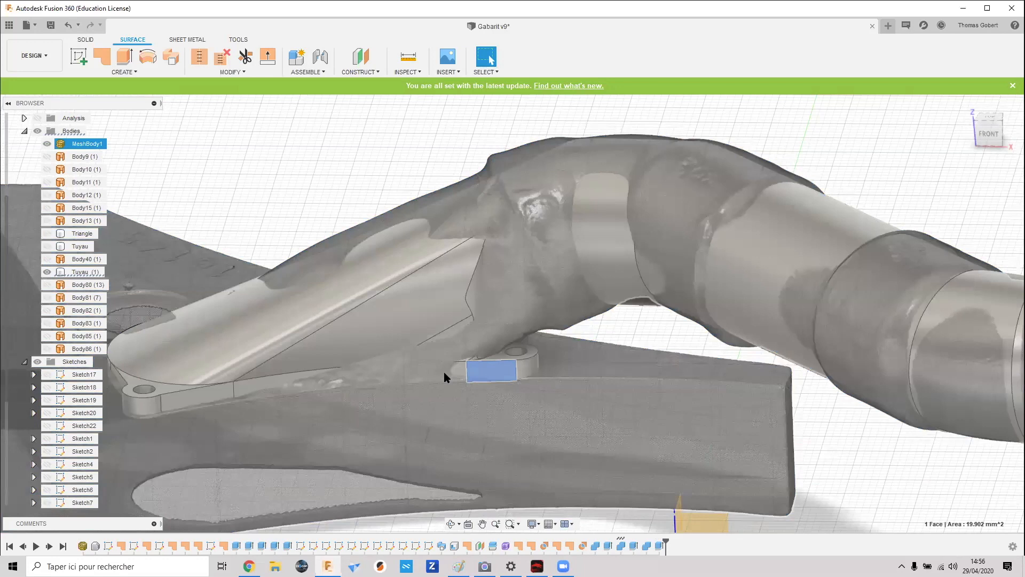
left_click(459, 369, "ctrl")
left_click(525, 368, "ctrl")
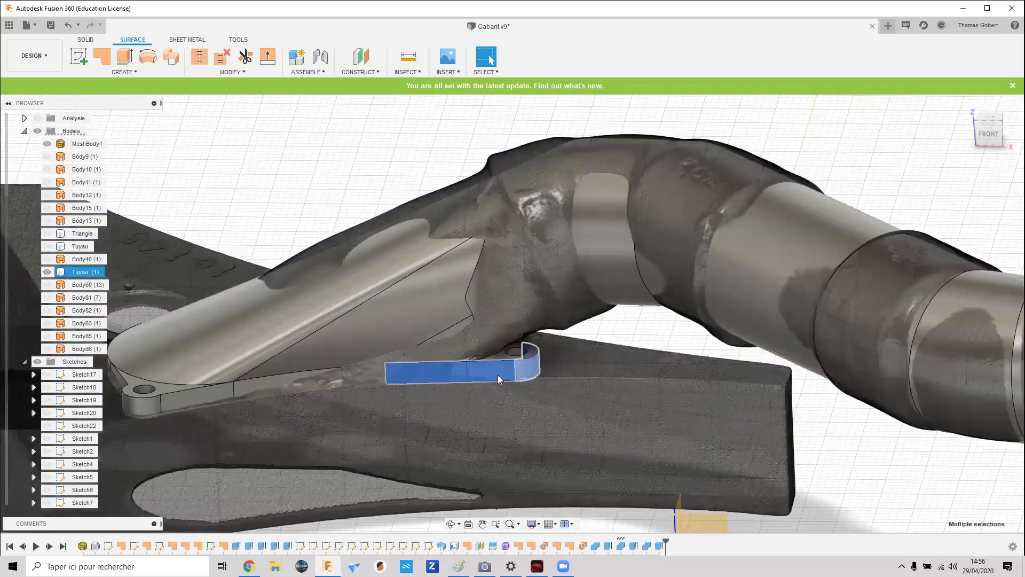
mouse_move(325, 375)
middle_mouse_down("shift")
mouse_move(331, 384)
mouse_move(335, 376)
middle_mouse_up("shift")
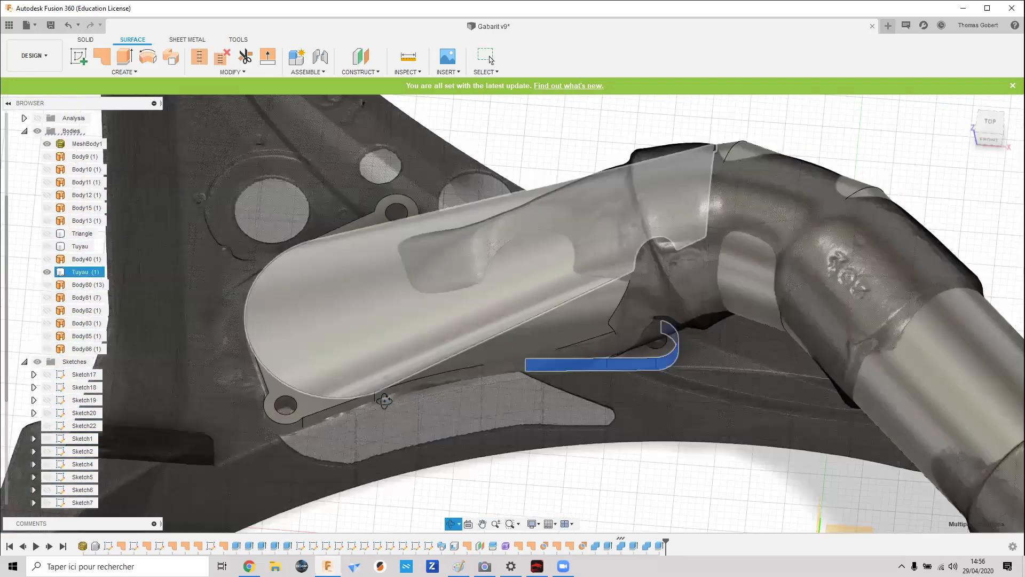
middle_click_drag(385, 396, 390, 295, "shift")
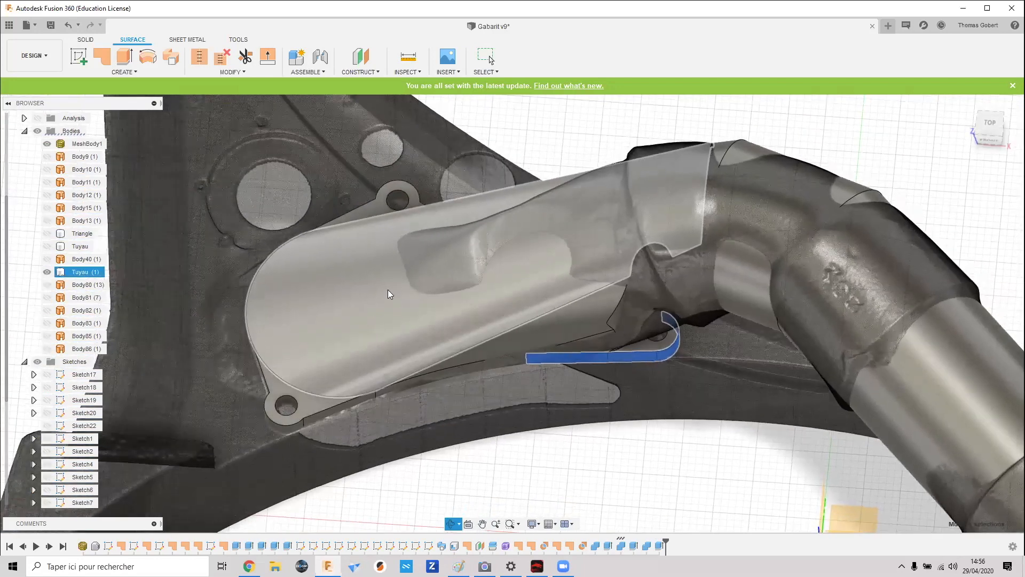
- Select the top faces of all three flange lugs together, and clear the selection after comparing them with the scan
left_click(655, 310)
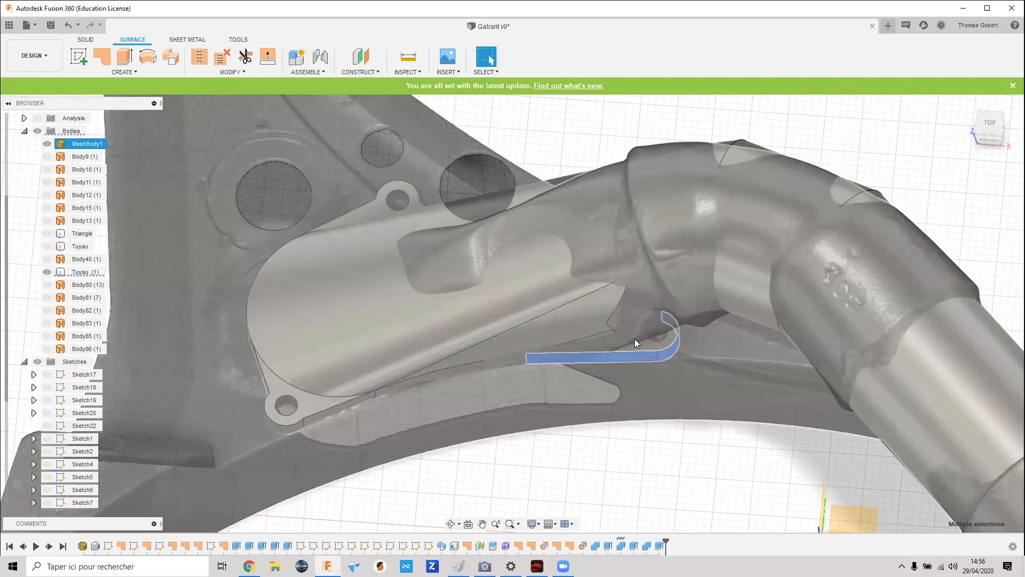
left_click(643, 345)
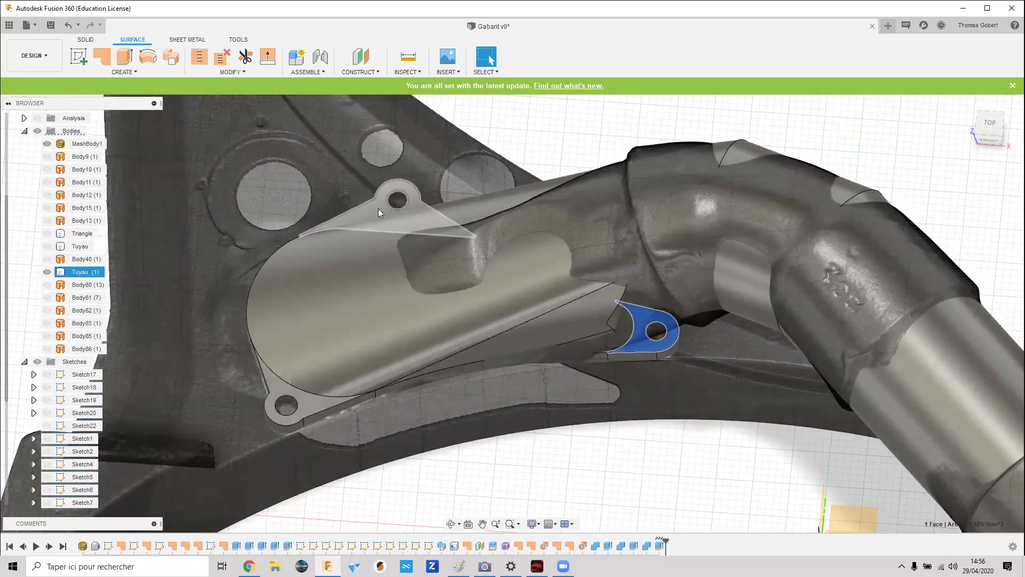
left_click(378, 208, "ctrl")
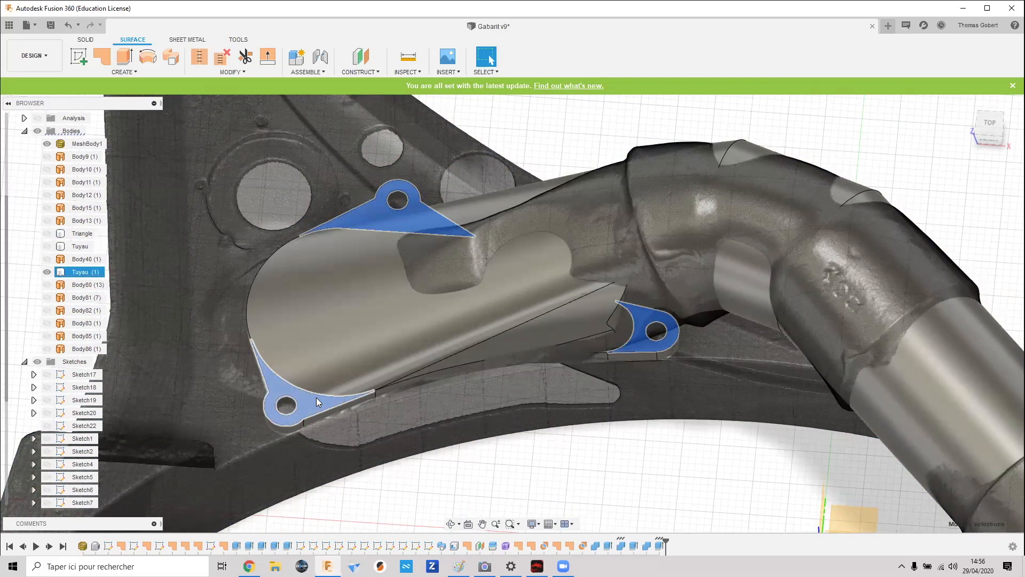
left_click(301, 390, "ctrl")
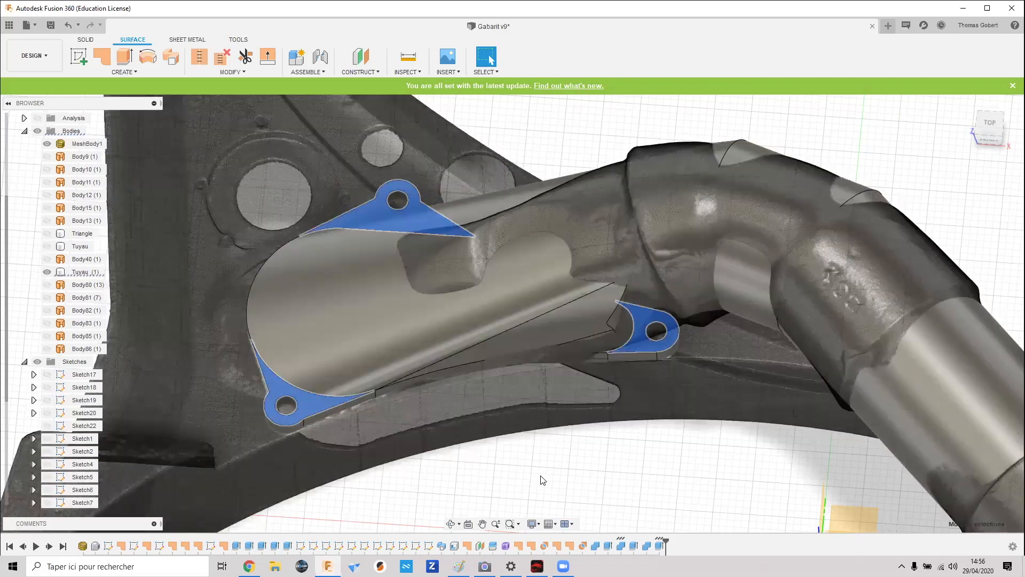
left_click(540, 466)
middle_click_drag(540, 467, 540, 469, "shift")
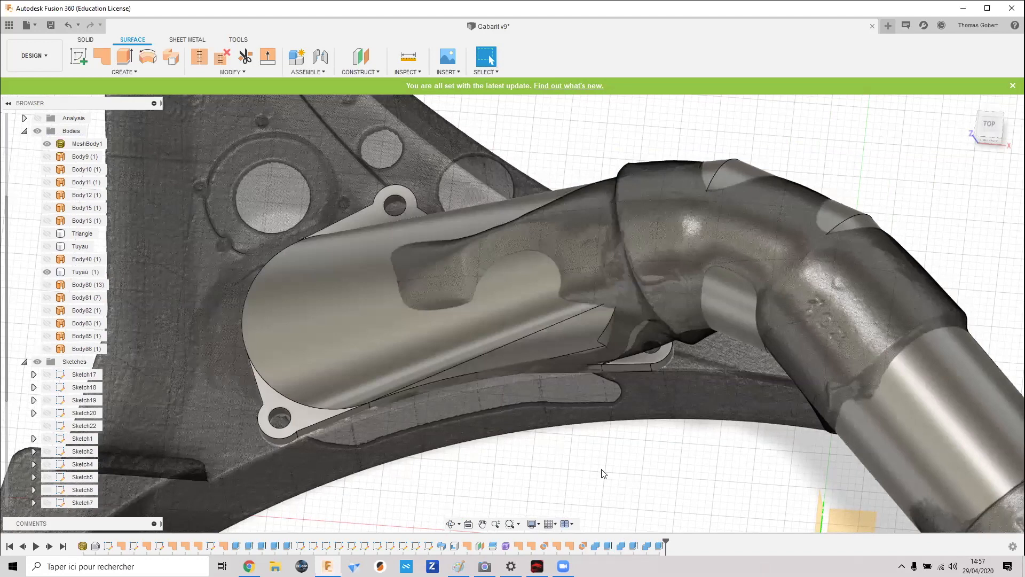
- Highlight the late extrusions and the early circular surface patches in the design history to see which geometry each one makes
left_click(622, 547)
left_click(660, 483)
left_click(634, 548)
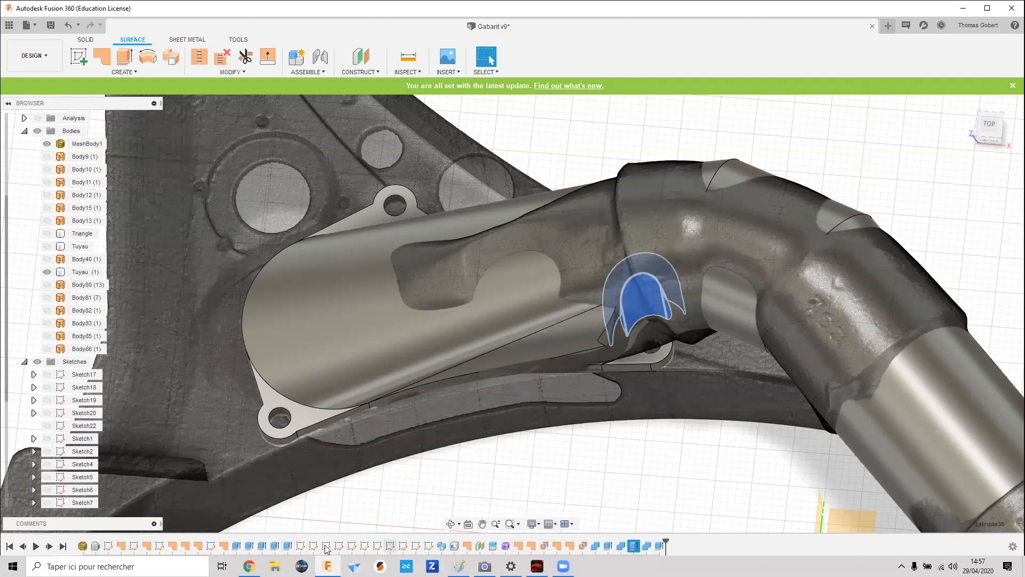
left_click(185, 546)
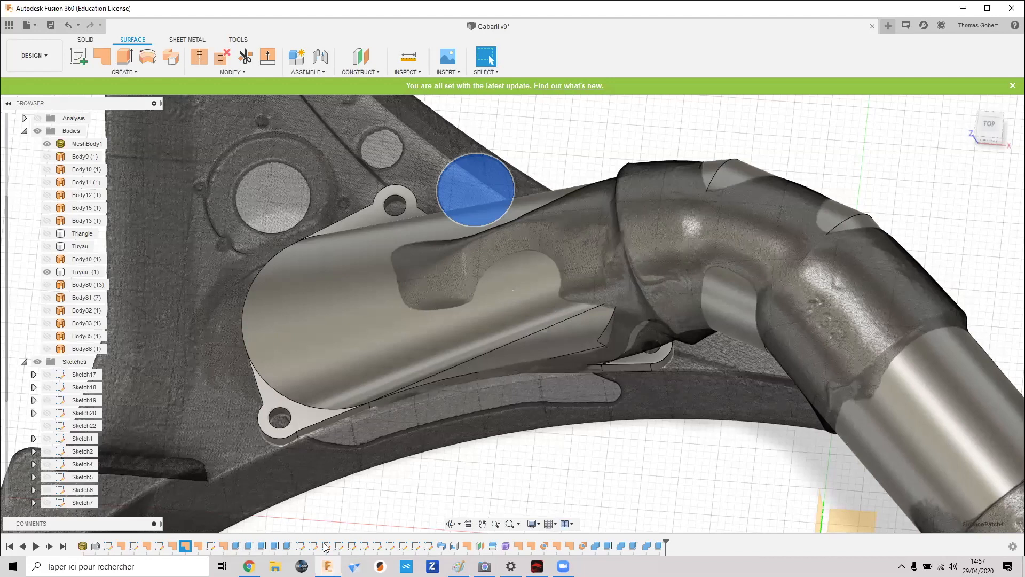
left_click(197, 545)
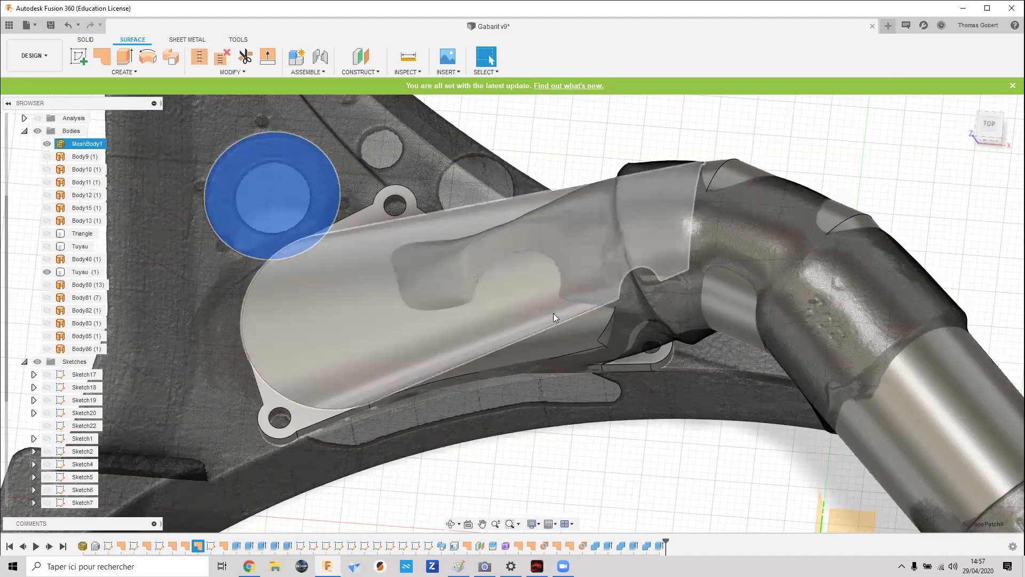
left_click(553, 313)
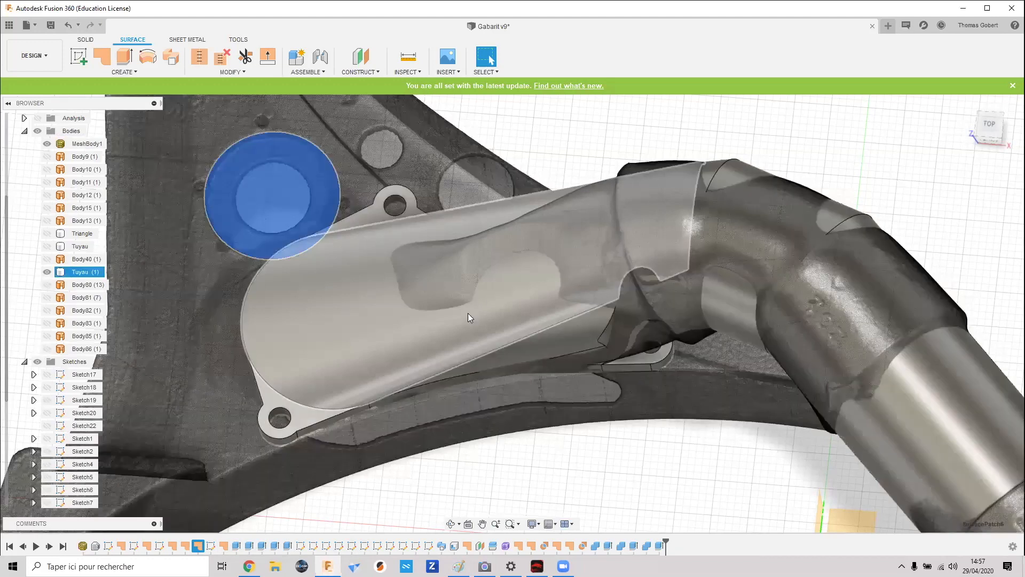
left_click(513, 458)
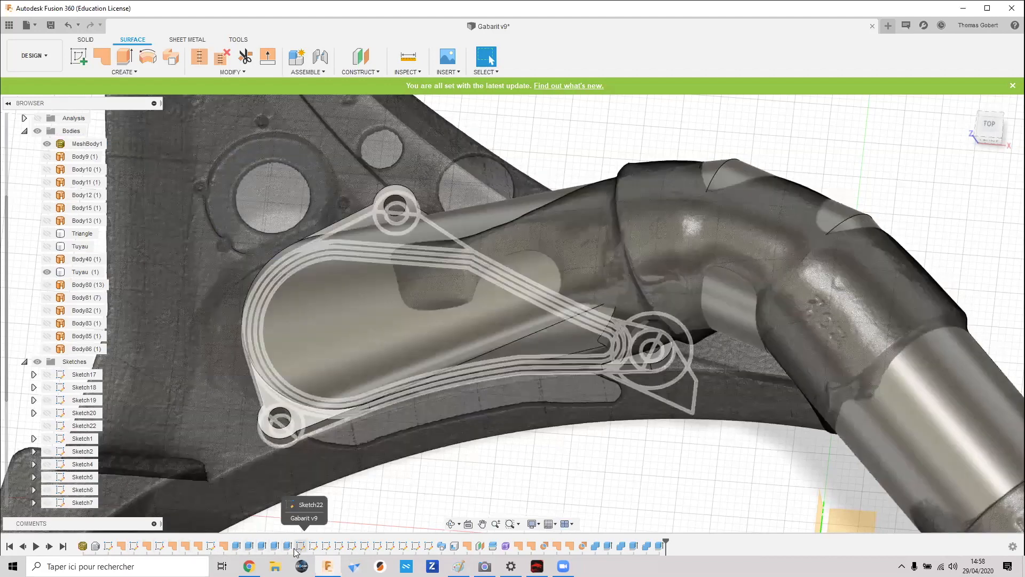
- Examine the whole rebuilt pipe against the scan, highlighting MeshBody1 and the flange transition face of Tuyau (1) in turn
scroll(678, 402, "up", 5)
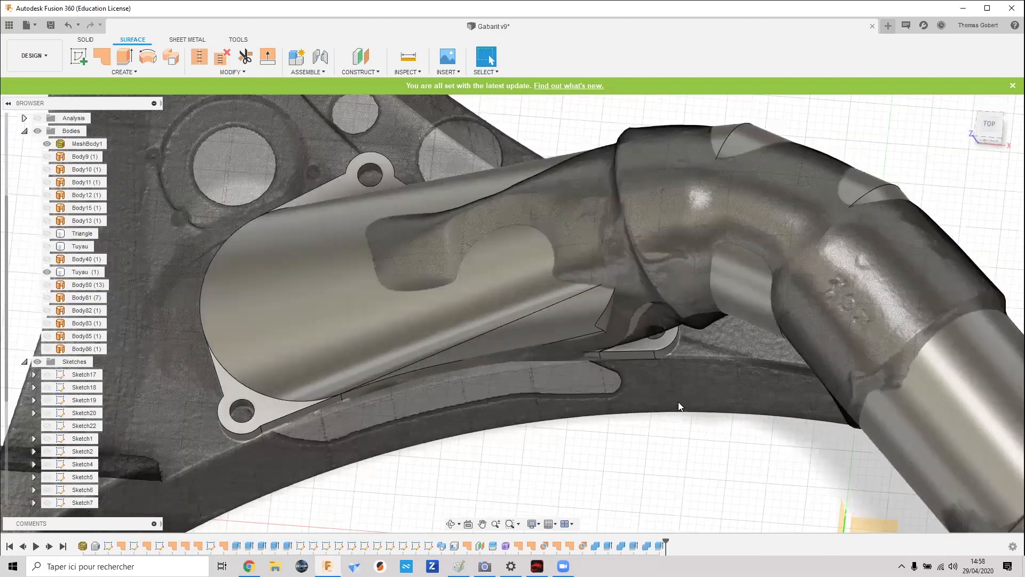
scroll(680, 450, "down", 5)
scroll(682, 449, "down", 6)
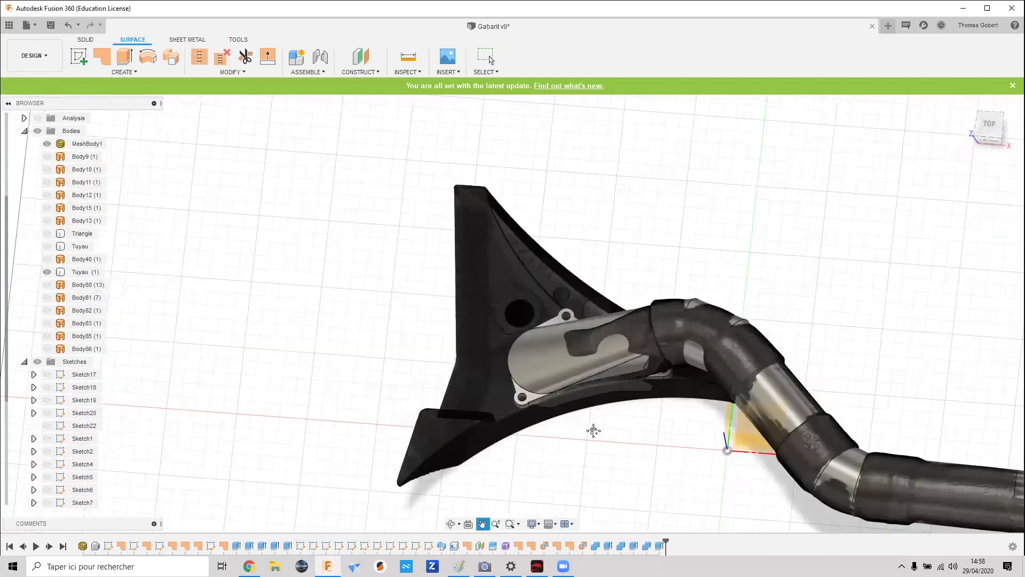
scroll(836, 448, "up", 2)
left_click(416, 323)
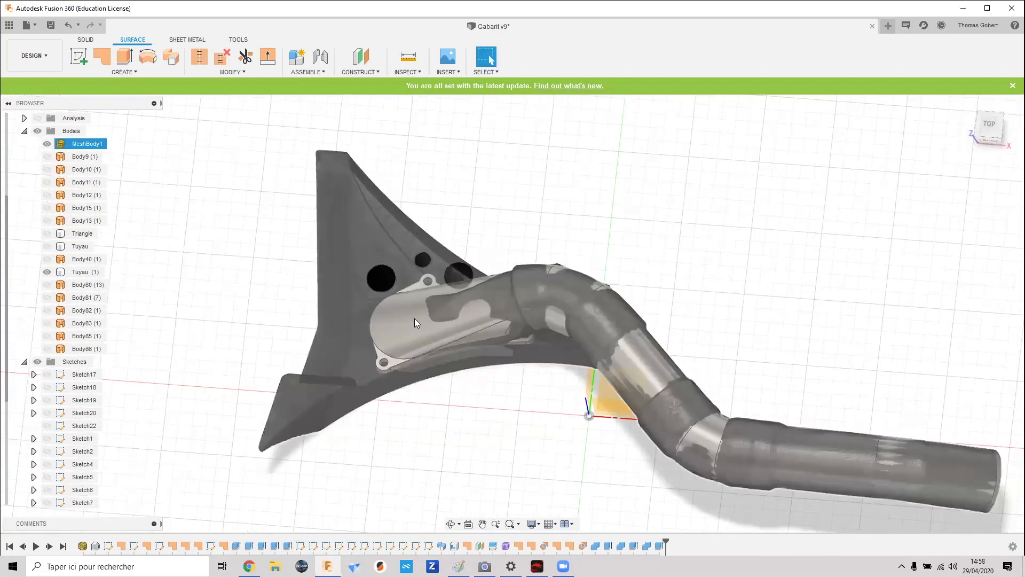
left_click(445, 316)
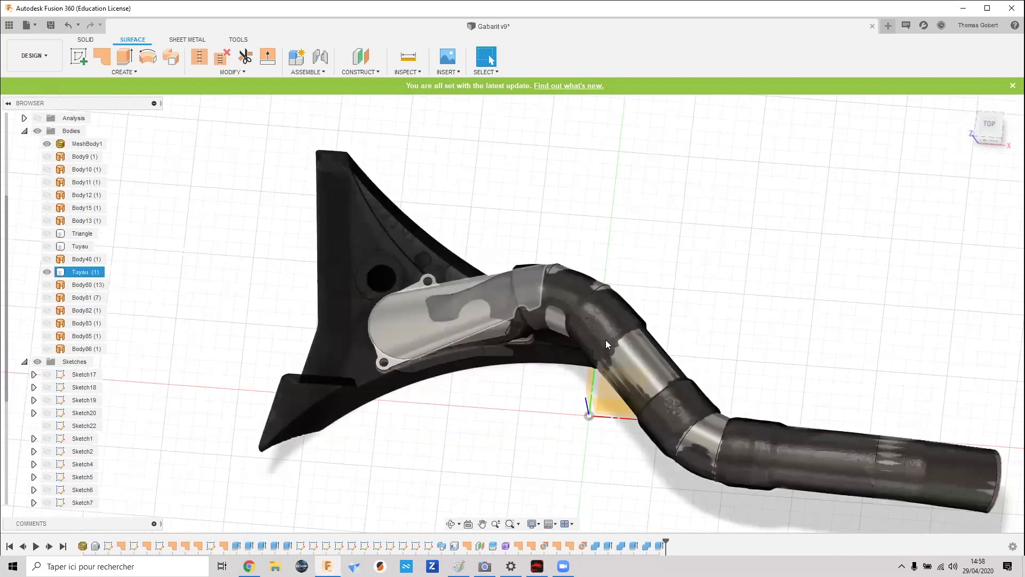
scroll(501, 323, "up", 1)
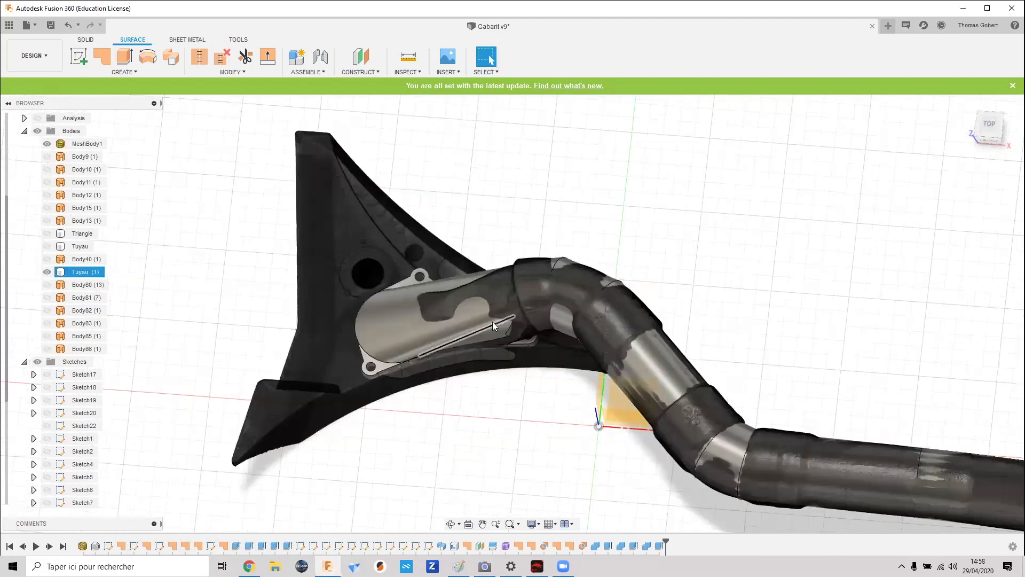
scroll(492, 321, "up", 4)
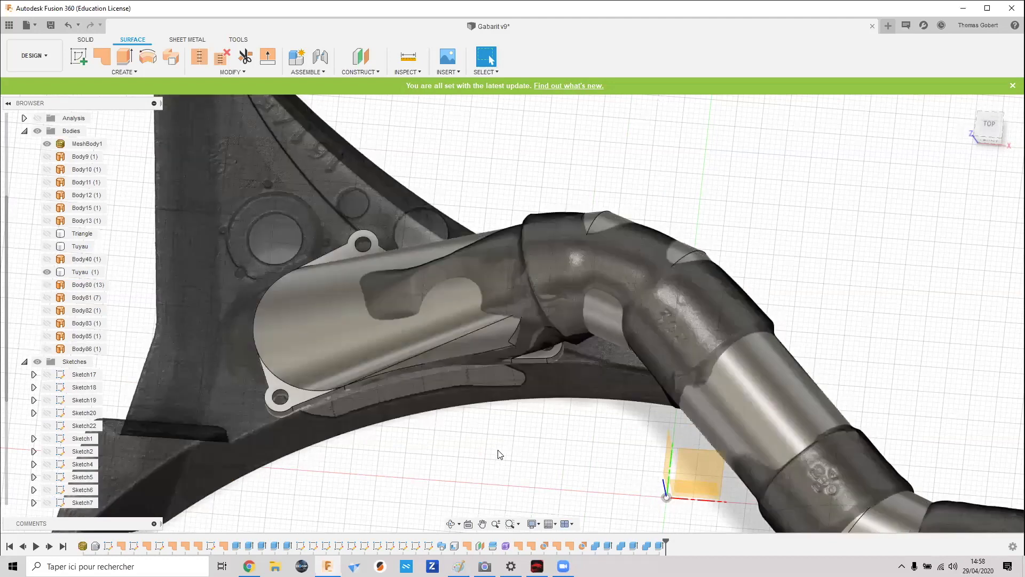
- Highlight Combine17 in the design history to see which geometry it affects, and clear the selection
middle_click_drag(486, 425, 510, 436, "shift")
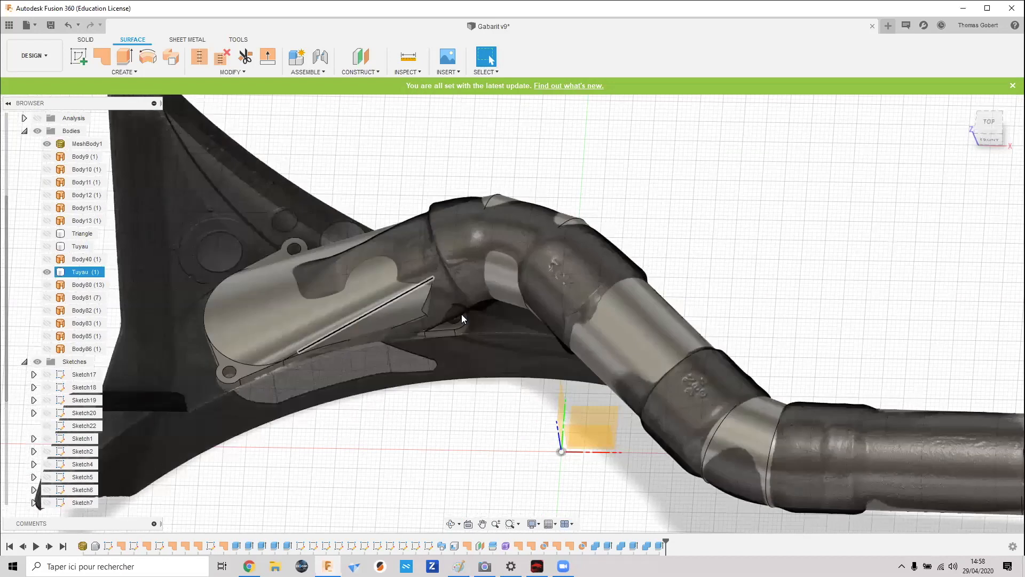
left_click(645, 545)
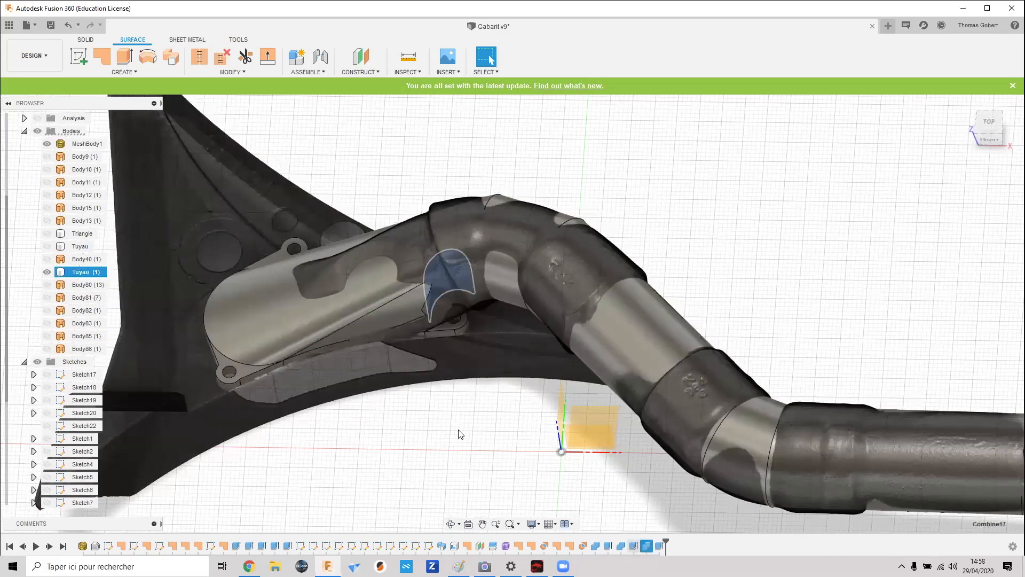
left_click(172, 339)
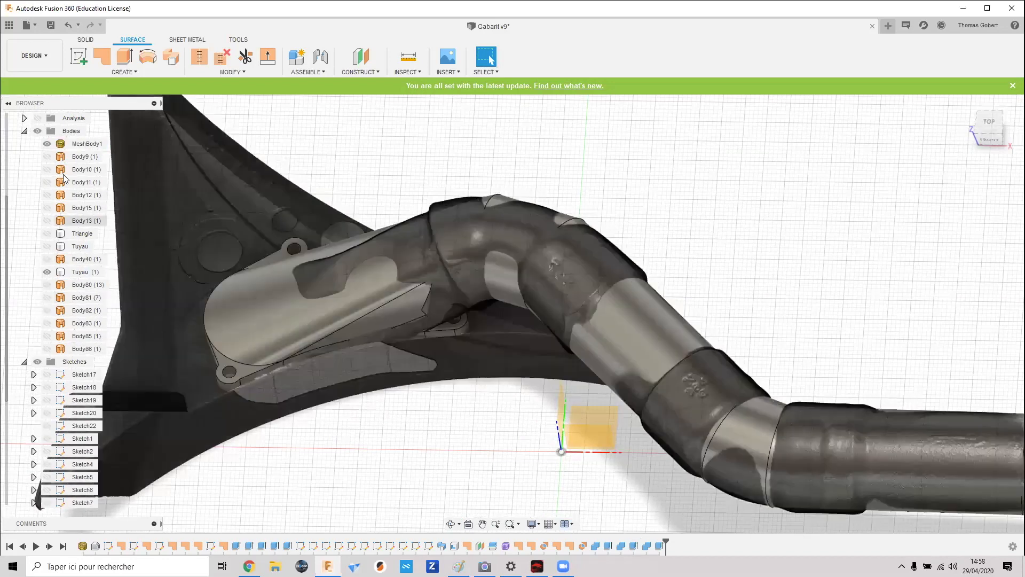
- Hide MeshBody1 and select the top face of the flange lug near the bend on the rebuilt pipe
left_click(63, 144)
key("v")
middle_click_drag(447, 394, 436, 258, "shift")
scroll(460, 325, "up", 4)
left_click(459, 323)
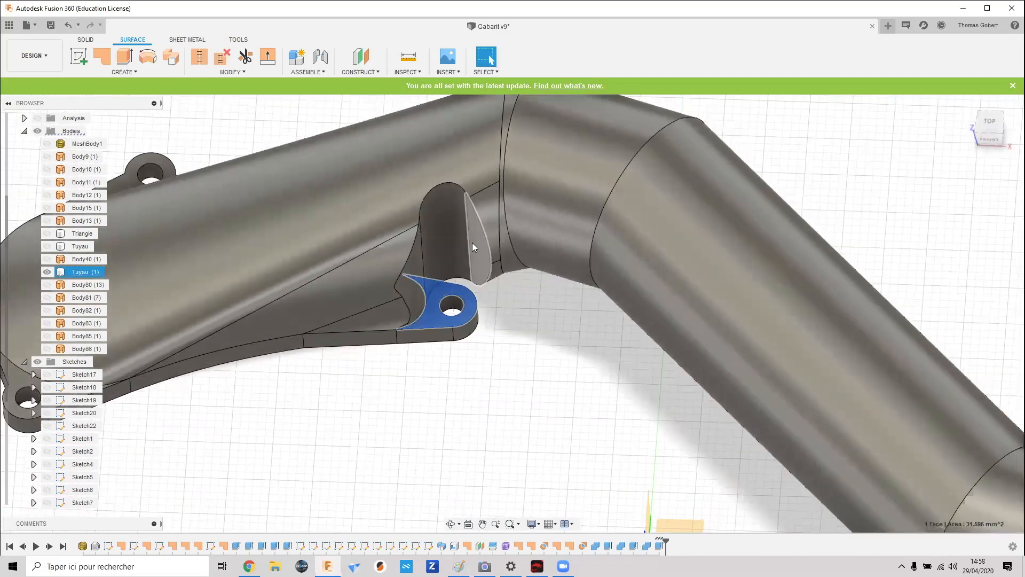
- Select the faces of the curved clearance recess above the flange lug together and examine how they cut into the pipe
left_click(472, 243)
left_click(478, 245, "ctrl")
left_click(442, 242, "ctrl")
left_click(417, 279, "ctrl")
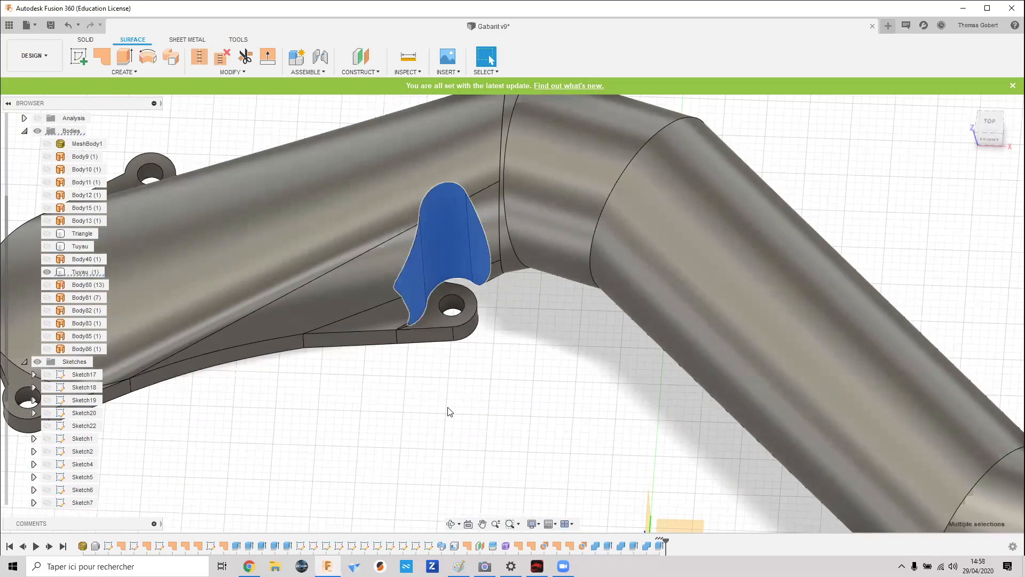
middle_click_drag(463, 376, 431, 322, "shift")
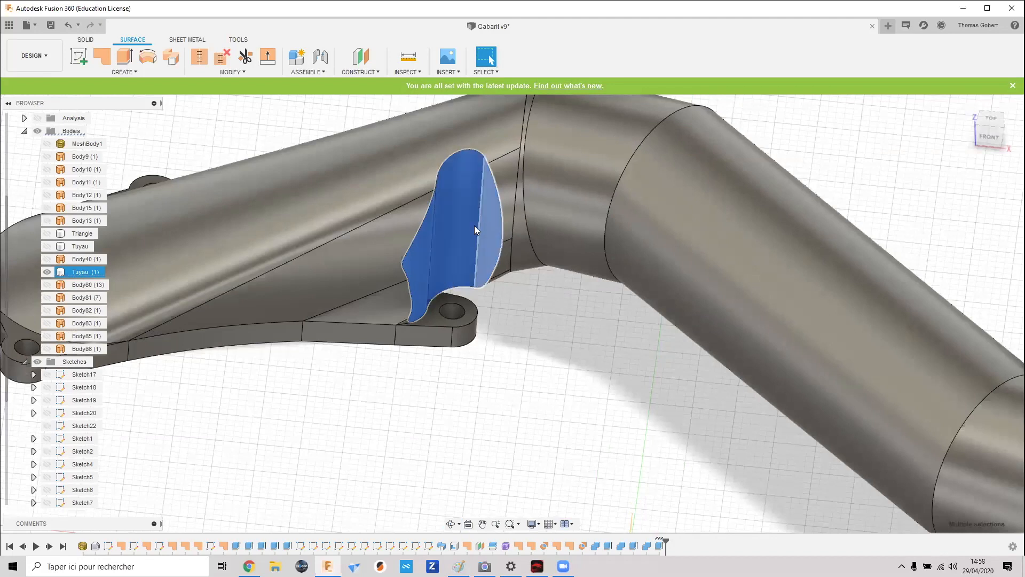
middle_click_drag(530, 354, 473, 366, "shift")
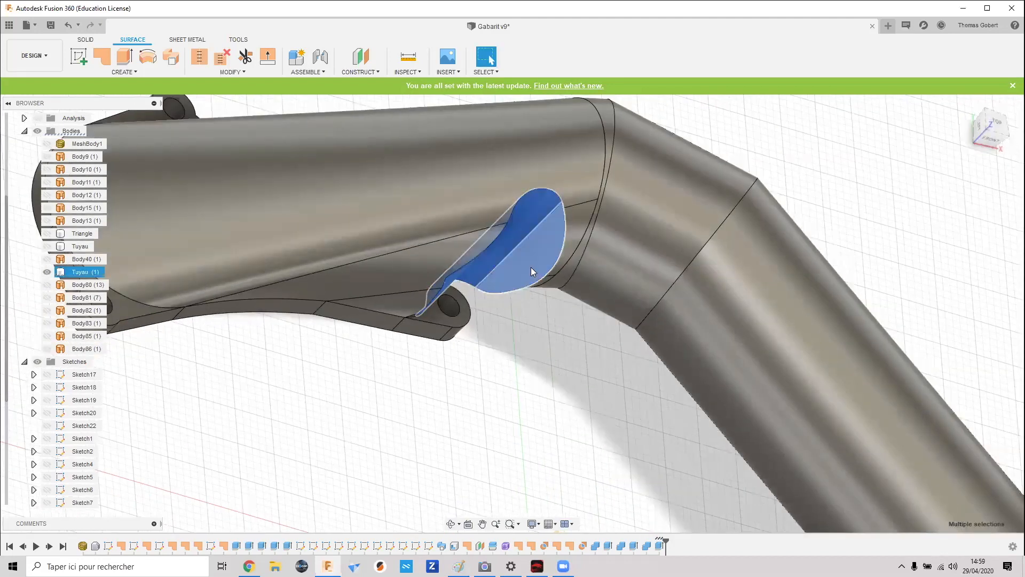
middle_click_drag(348, 383, 422, 393, "shift")
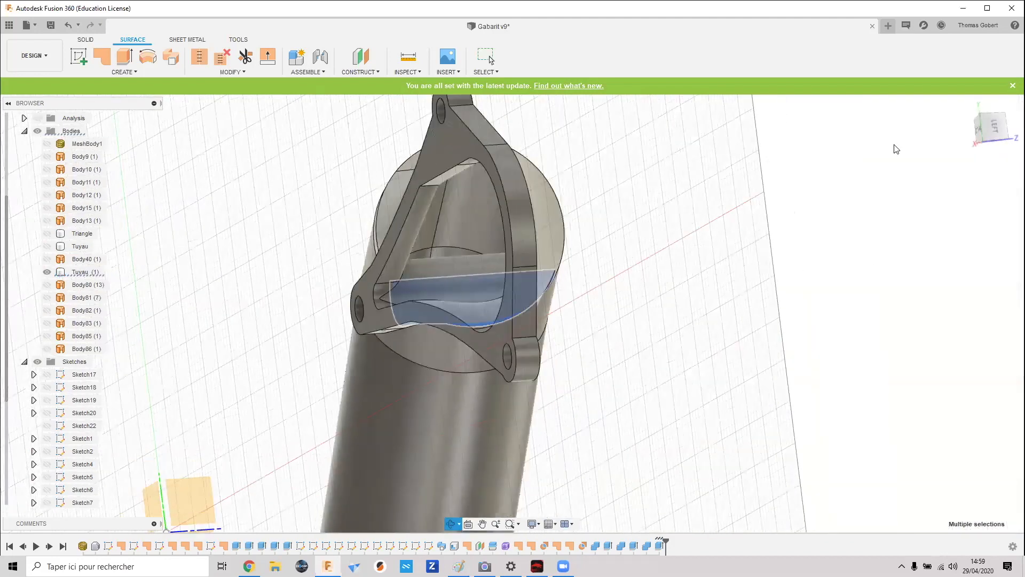
- Examine the flange opening from the left side, highlighting the circular inner pipe face and clearing the selection
left_click(993, 127)
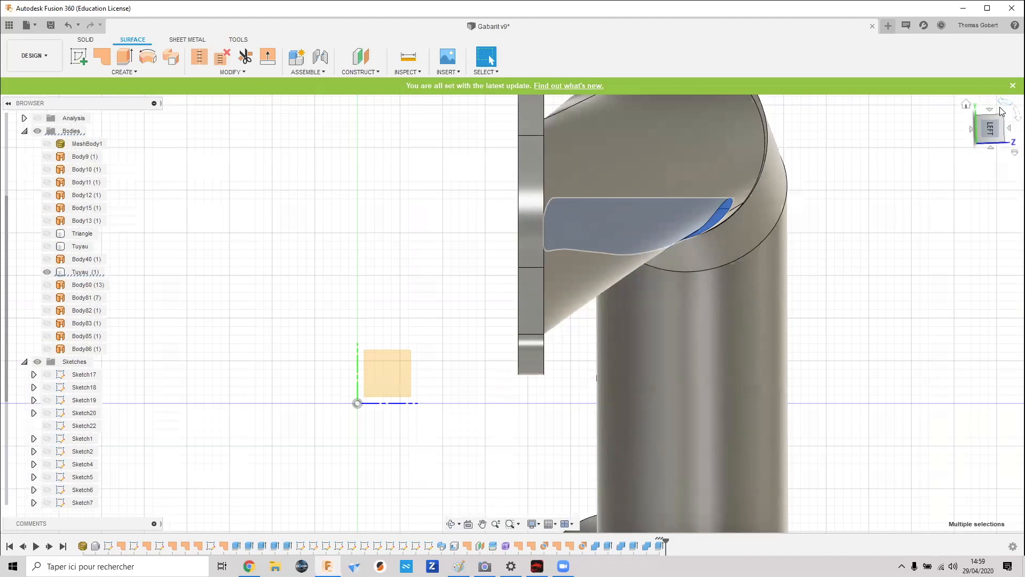
left_click(1005, 104)
middle_click_drag(652, 219, 508, 194, "shift")
left_click(501, 195)
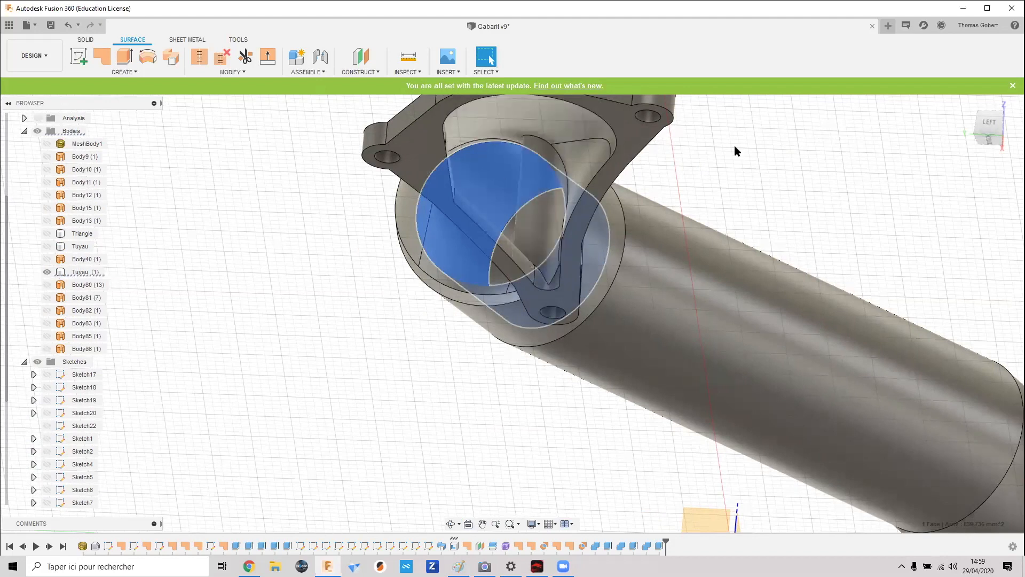
left_click(653, 213)
middle_click_drag(636, 212, 499, 288, "shift")
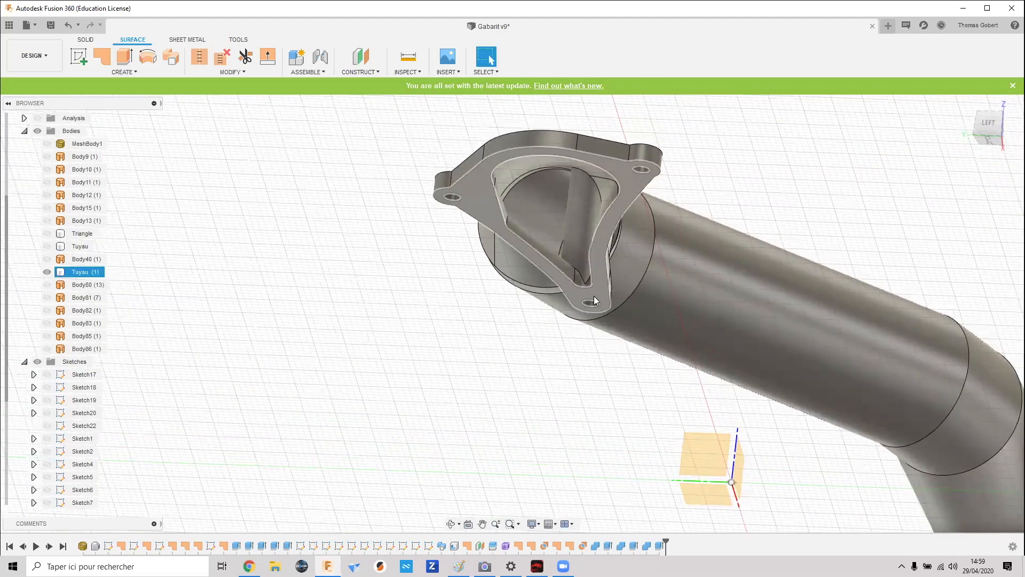
- Highlight the top face of the lug near the bend and inspect the flange from above and below
middle_click_drag(414, 339, 347, 393, "shift")
left_click(485, 369)
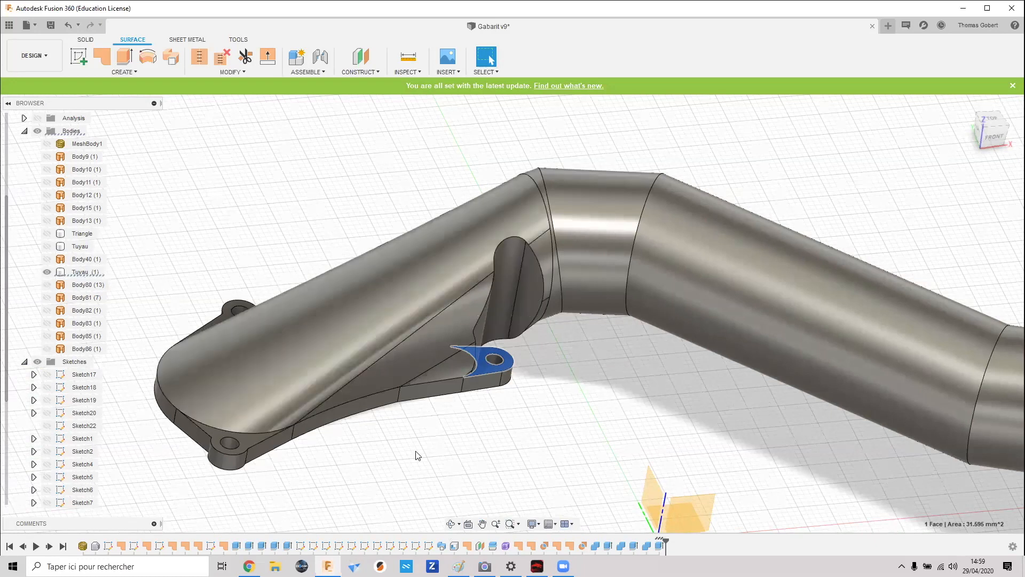
middle_click_drag(423, 435, 512, 395, "shift")
middle_click_drag(651, 281, 588, 265, "shift")
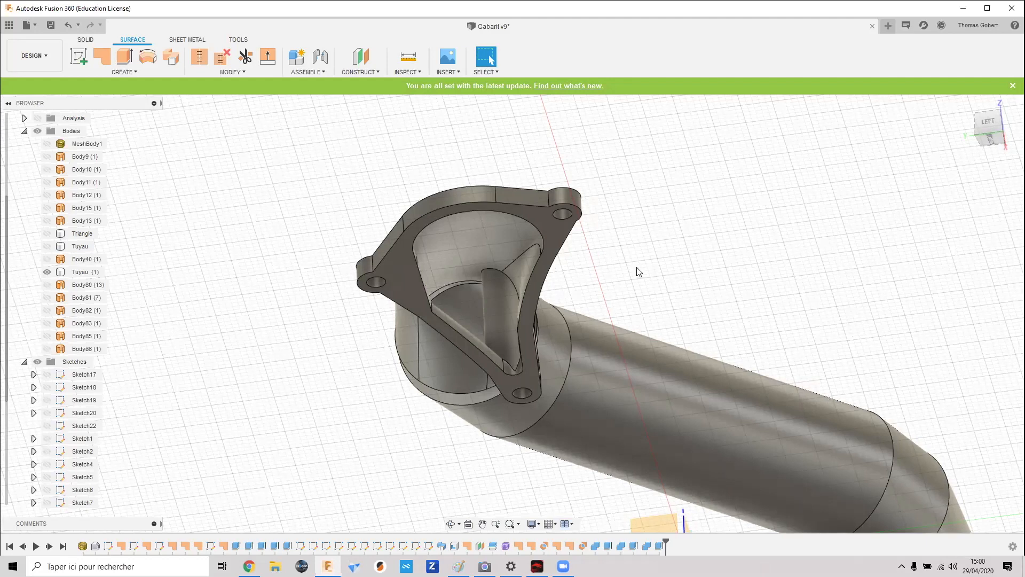
- Examine the flange opening from below and the full length of the finished Tuyau (1) body
scroll(627, 225, "up", 3)
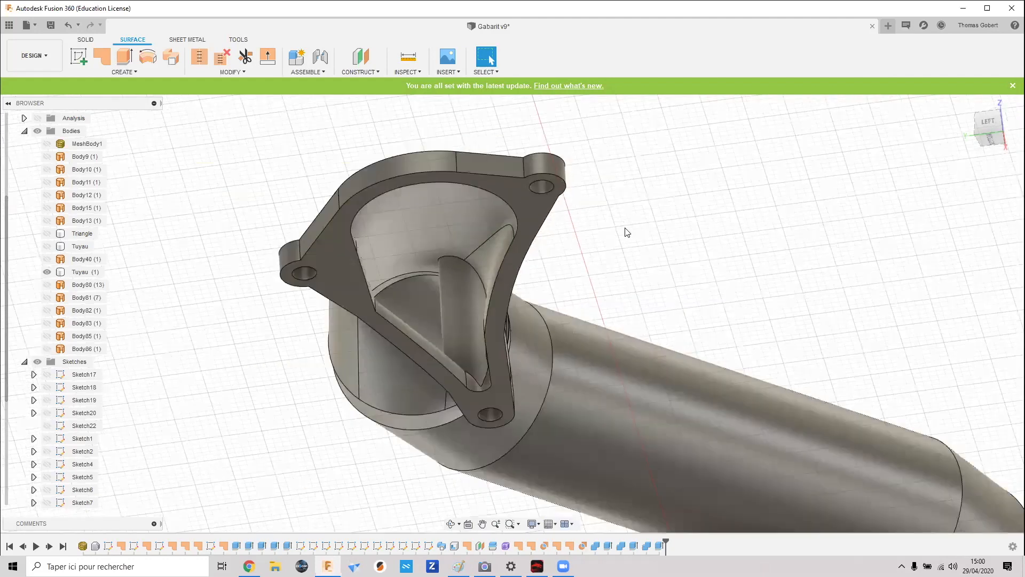
scroll(628, 233, "down", 3)
middle_click_drag(668, 256, 667, 290)
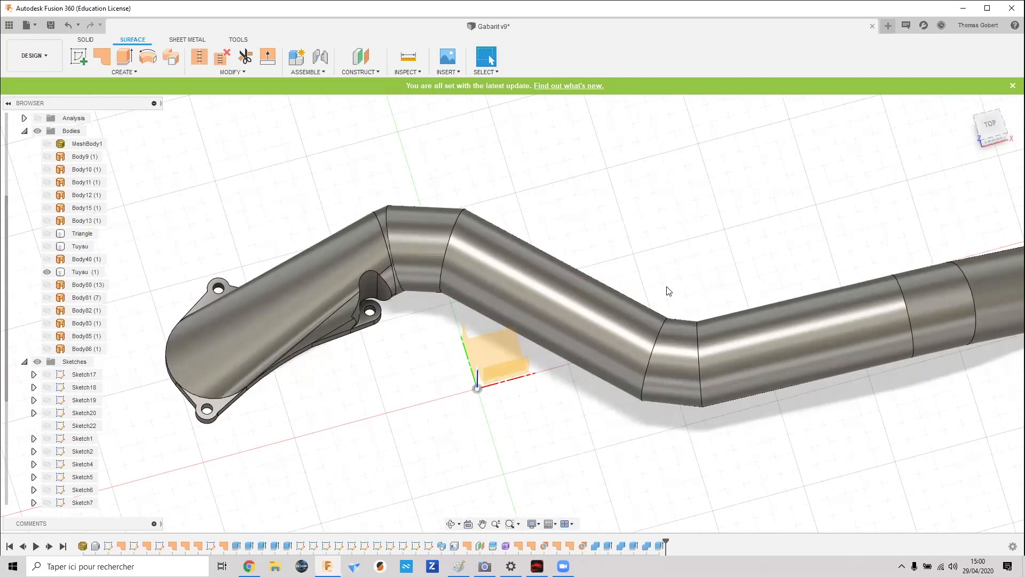
scroll(668, 290, "down", 4)
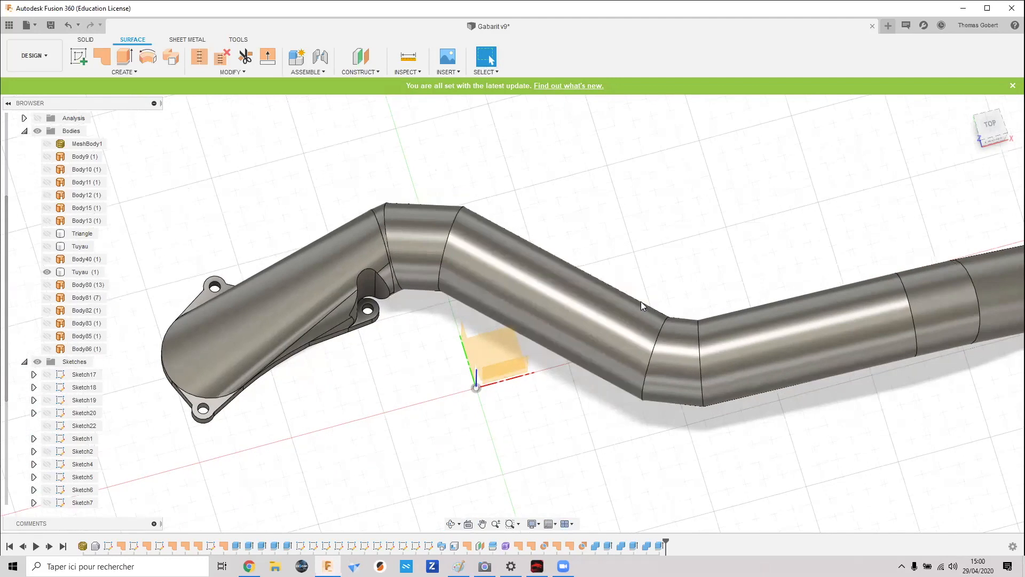
mouse_move(549, 315)
middle_mouse_down("shift")
mouse_move(554, 328)
mouse_move(565, 322)
middle_mouse_up("shift")
scroll(664, 320, "up", 4)
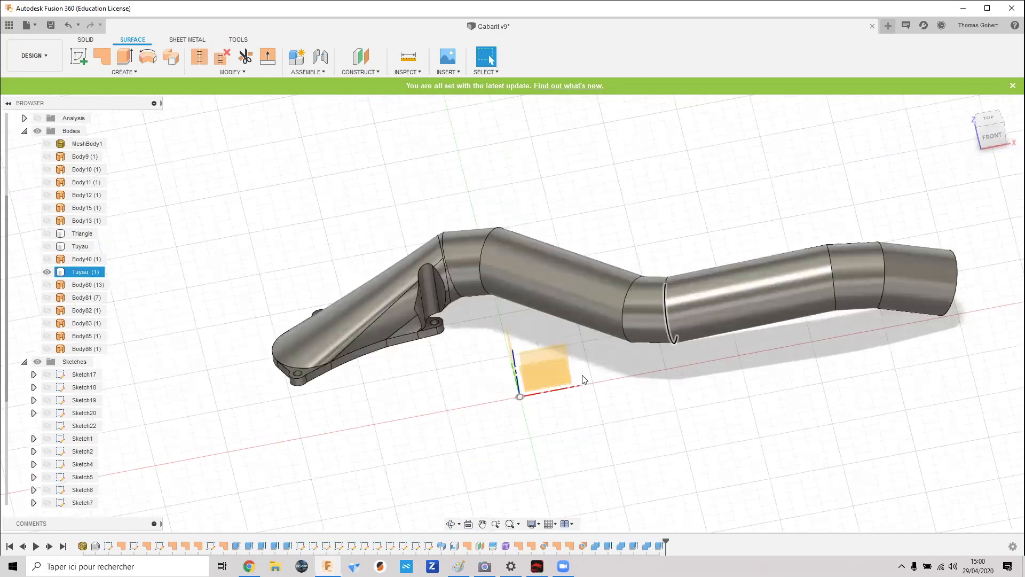
middle_click_drag(488, 323, 486, 322)
middle_click(486, 321)
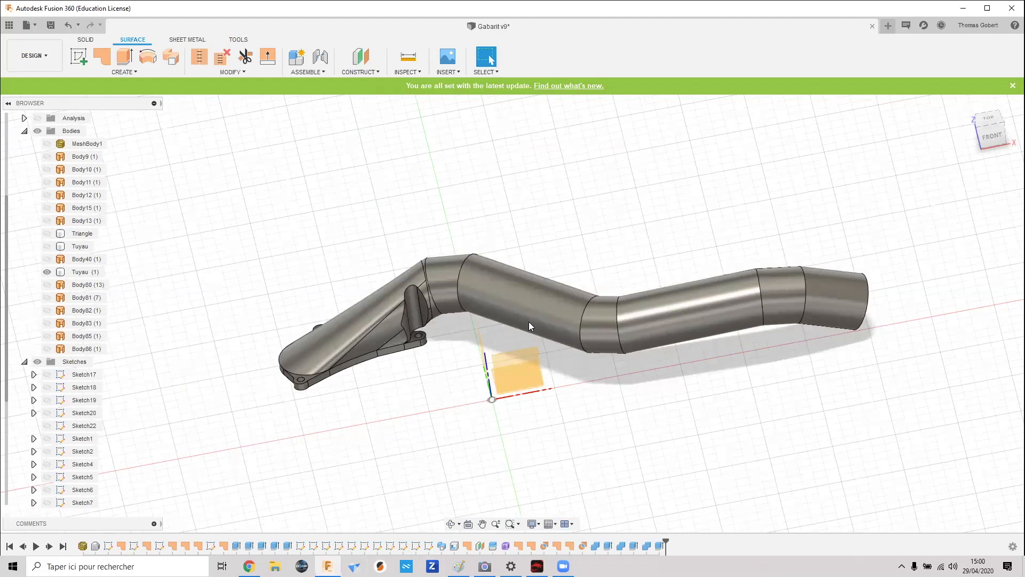
mouse_move(422, 389)
middle_mouse_down("shift")
mouse_move(400, 406)
mouse_move(415, 377)
mouse_move(421, 383)
middle_mouse_up("shift")
middle_click_drag(476, 359, 474, 360, "shift")
middle_click_drag(474, 400, 566, 278, "shift")
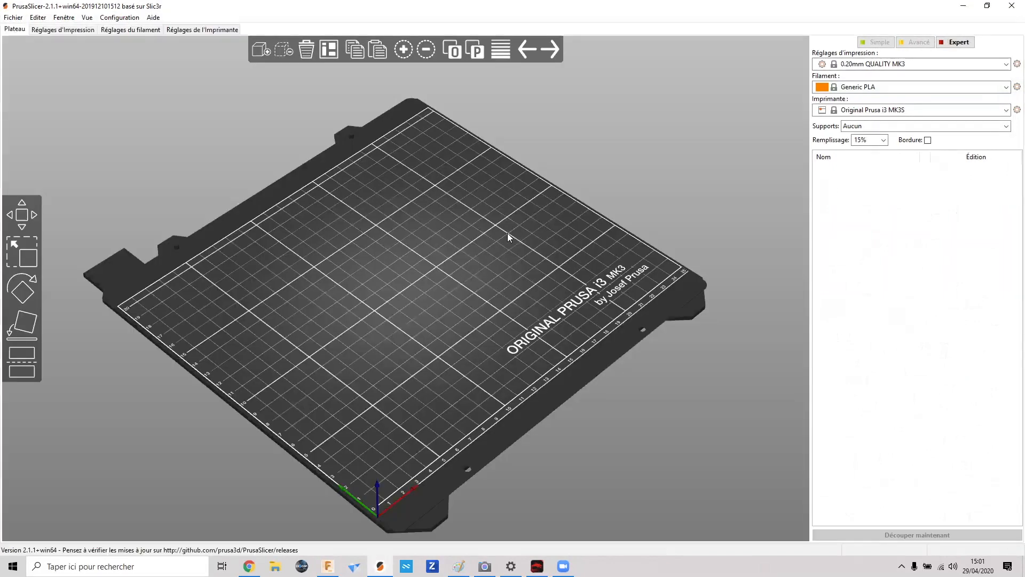
- Load Tuyau complet.stl from the Bureau folder onto the PrusaSlicer build plate
left_click(275, 566)
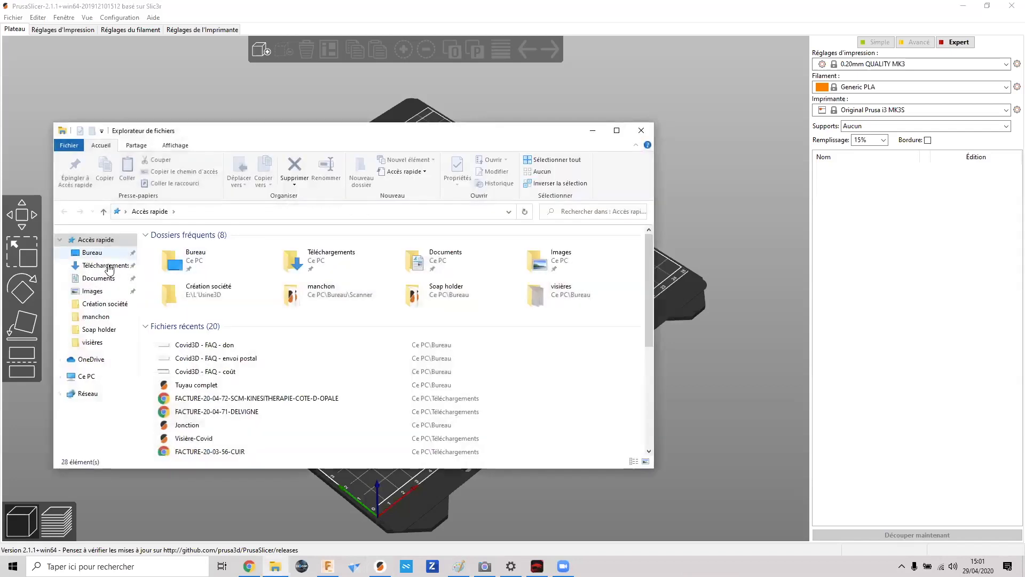
left_click(95, 253)
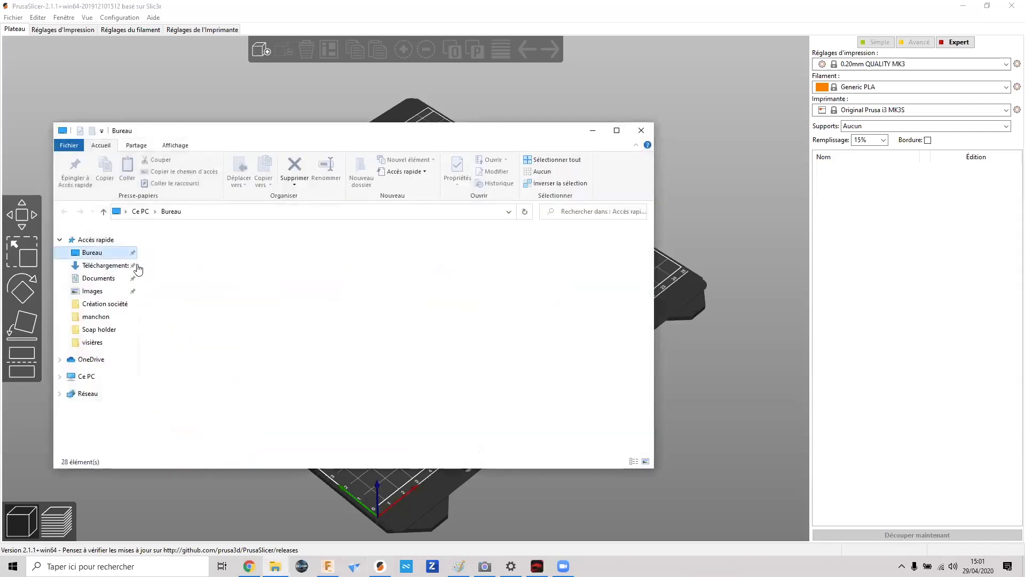
left_click_drag(554, 407, 480, 353)
- Examine the imported pipe on the build plate, checking the flange from below and from the front
left_click_drag(414, 353, 319, 327)
scroll(429, 339, "up", 5)
scroll(228, 323, "up", 4)
left_click_drag(228, 324, 275, 297)
scroll(223, 291, "down", 4)
scroll(224, 288, "up", 6)
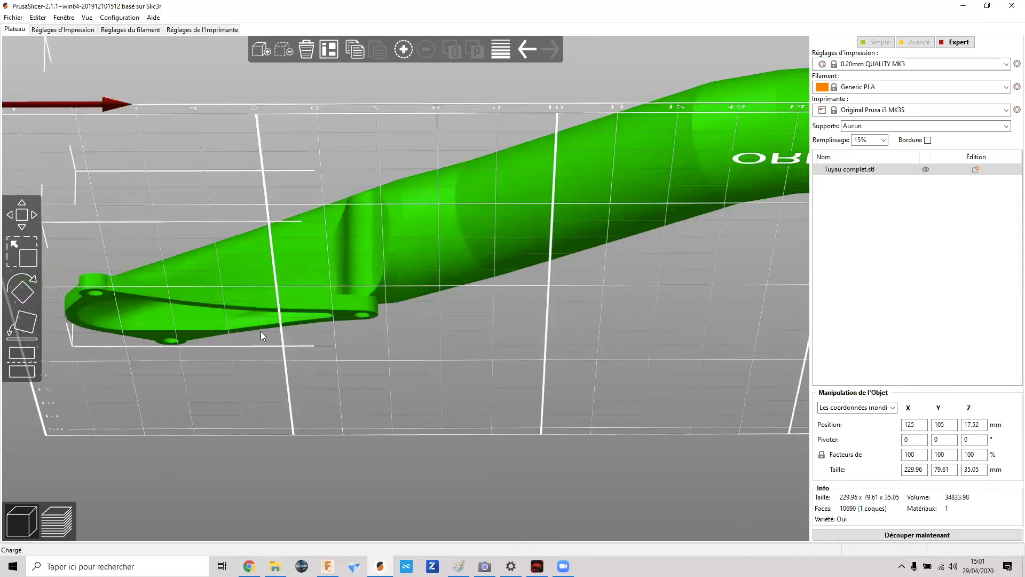
middle_click_drag(240, 319, 315, 348)
left_click_drag(318, 352, 532, 390)
scroll(533, 350, "up", 3)
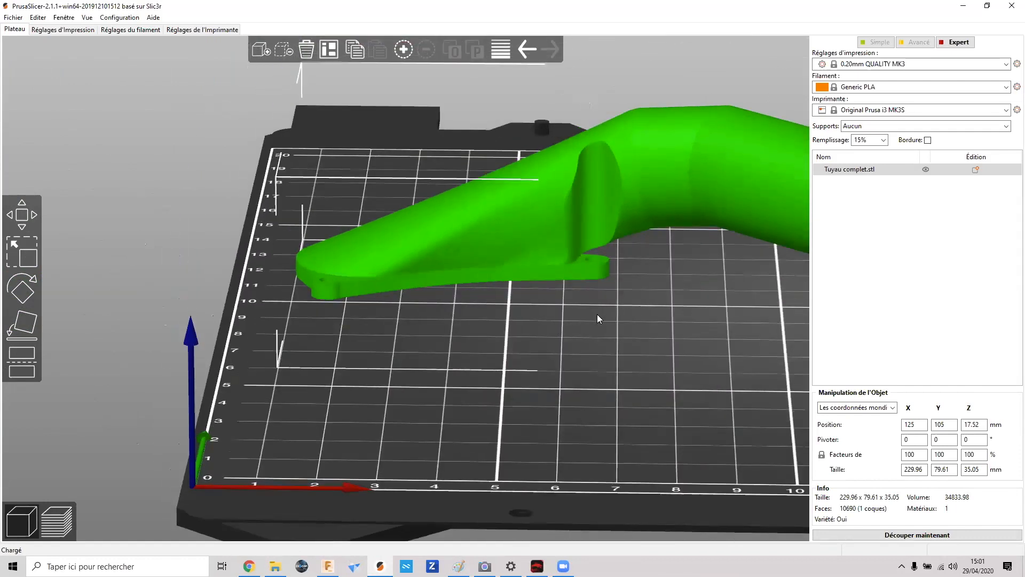
left_click_drag(626, 325, 312, 346)
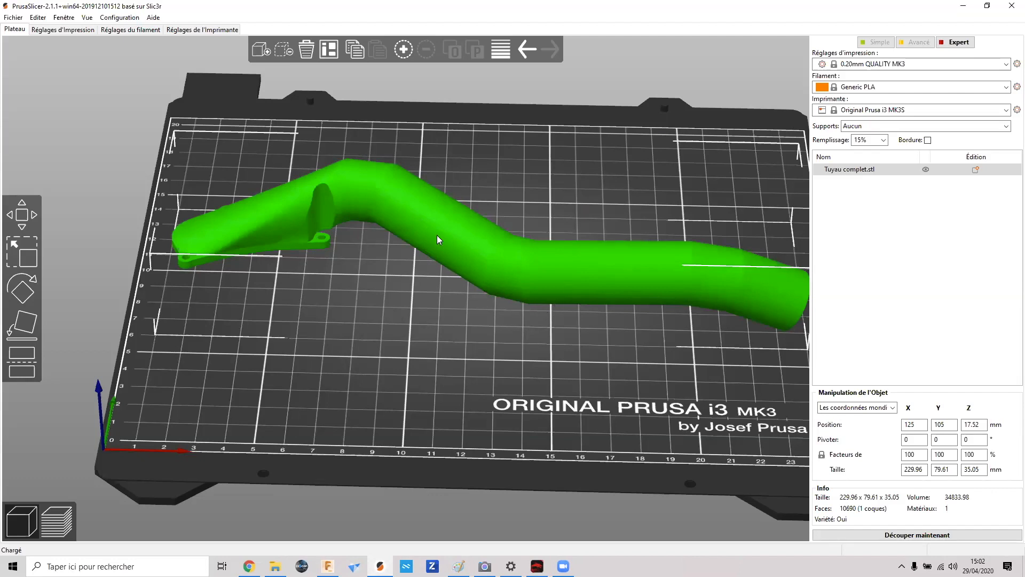
- Slice the pipe and lower the top of the layer preview to 29.60 mm to inspect the hollow interior
left_click(58, 529)
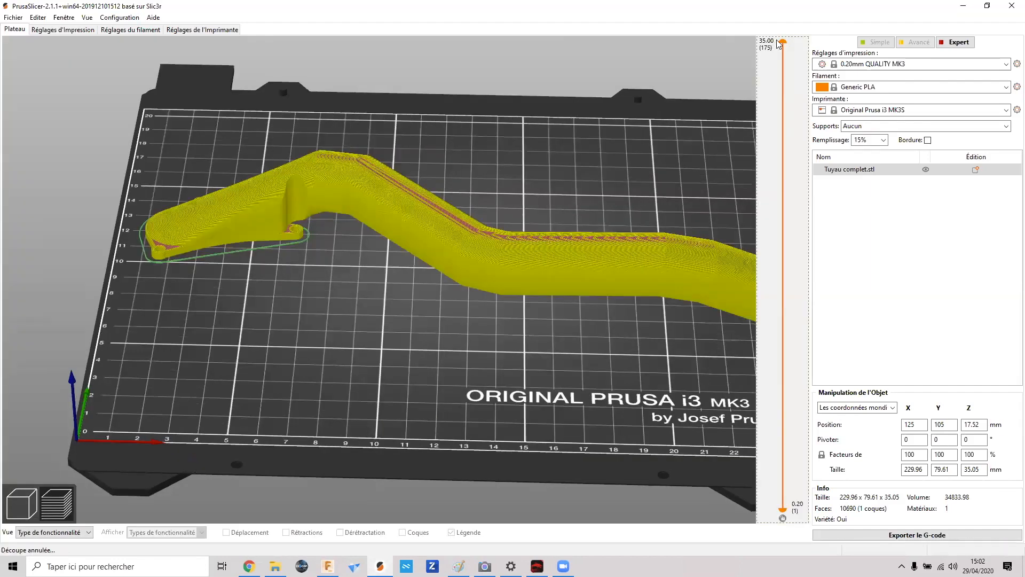
left_click_drag(782, 42, 782, 118)
middle_click_drag(493, 357, 438, 314)
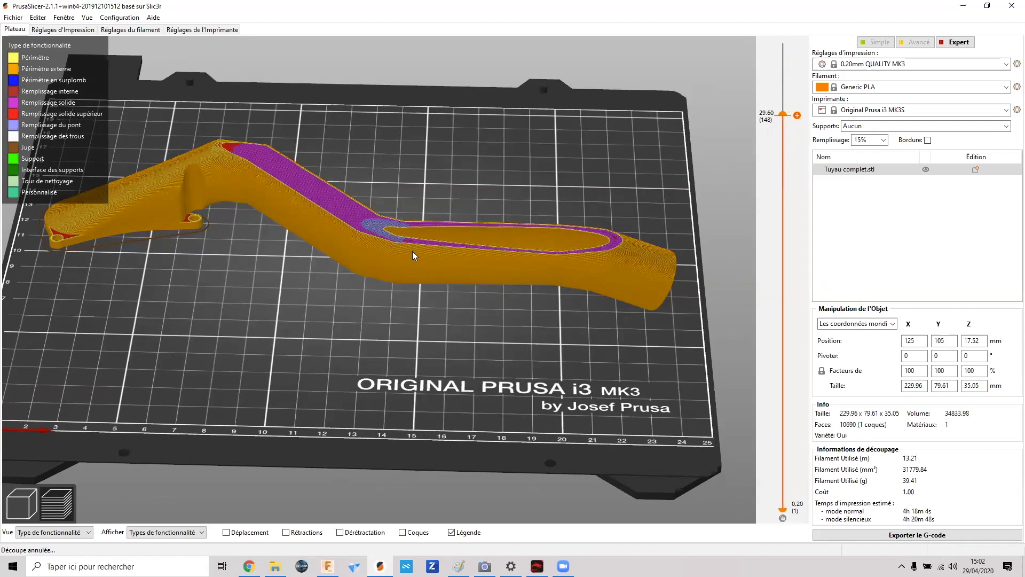
scroll(430, 224, "down", 3)
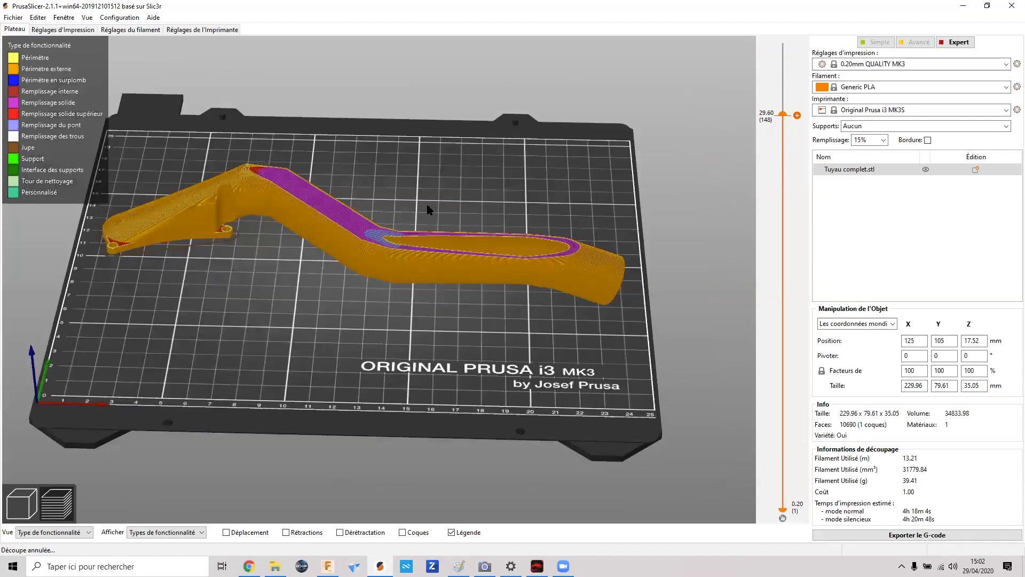
left_click_drag(427, 216, 404, 305)
scroll(423, 218, "up", 5)
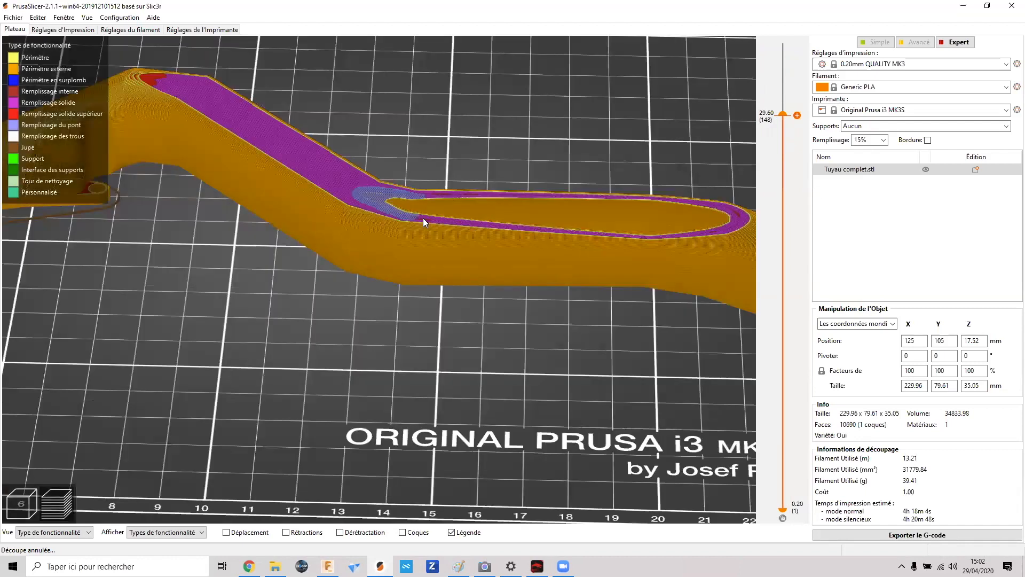
scroll(420, 217, "down", 2)
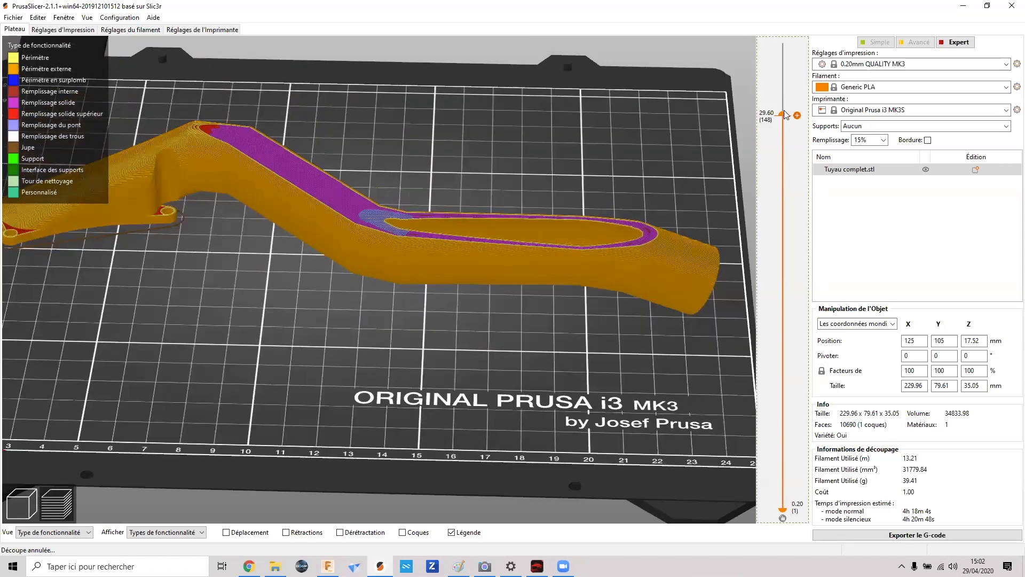
- Restore the layer preview to its full 35.00 mm height and examine the sliced pipe from above and from the side
left_click_drag(783, 116, 783, 42)
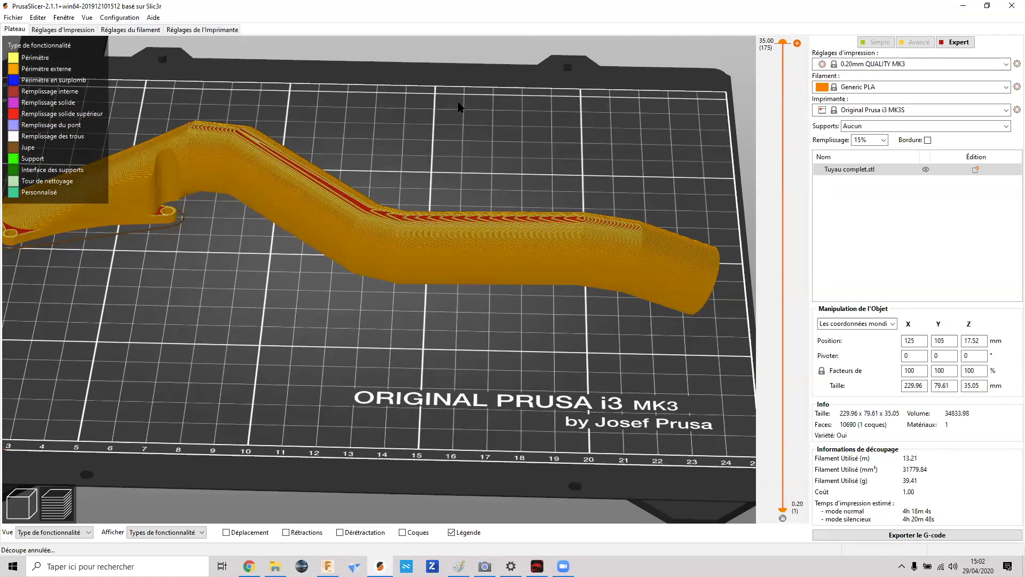
middle_click_drag(427, 135, 482, 174)
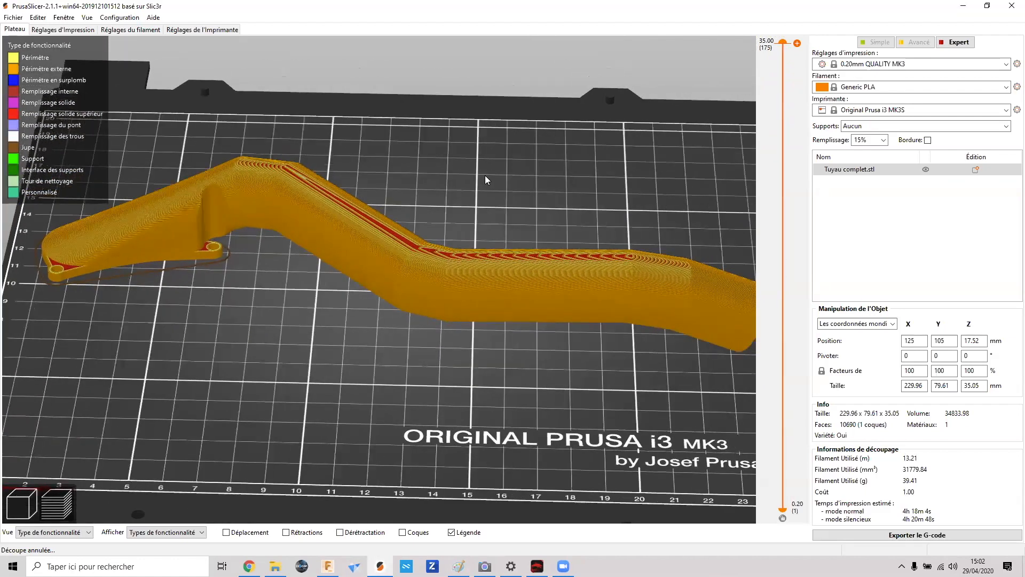
scroll(470, 182, "up", 2)
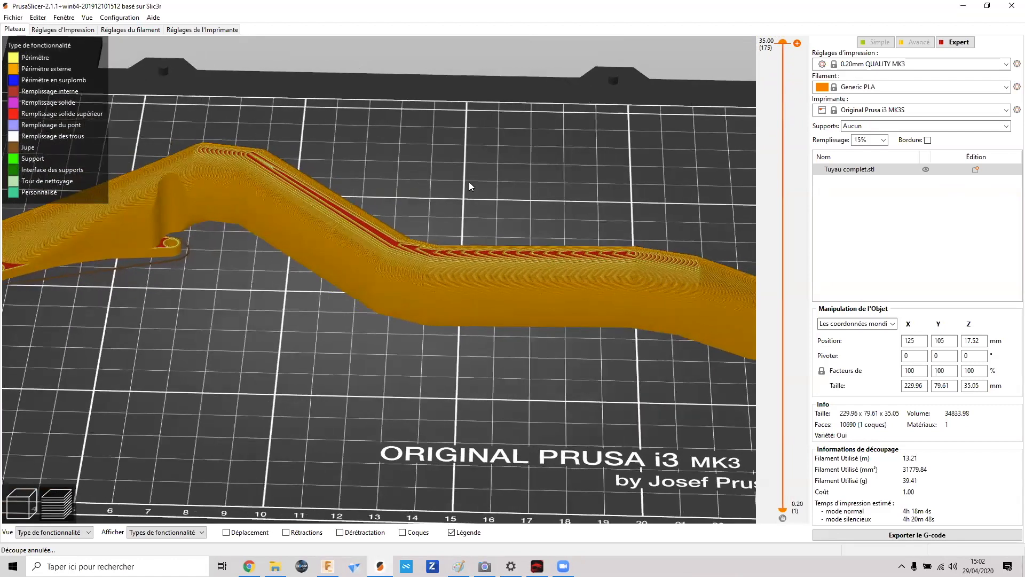
scroll(468, 191, "up", 1)
scroll(496, 206, "down", 3)
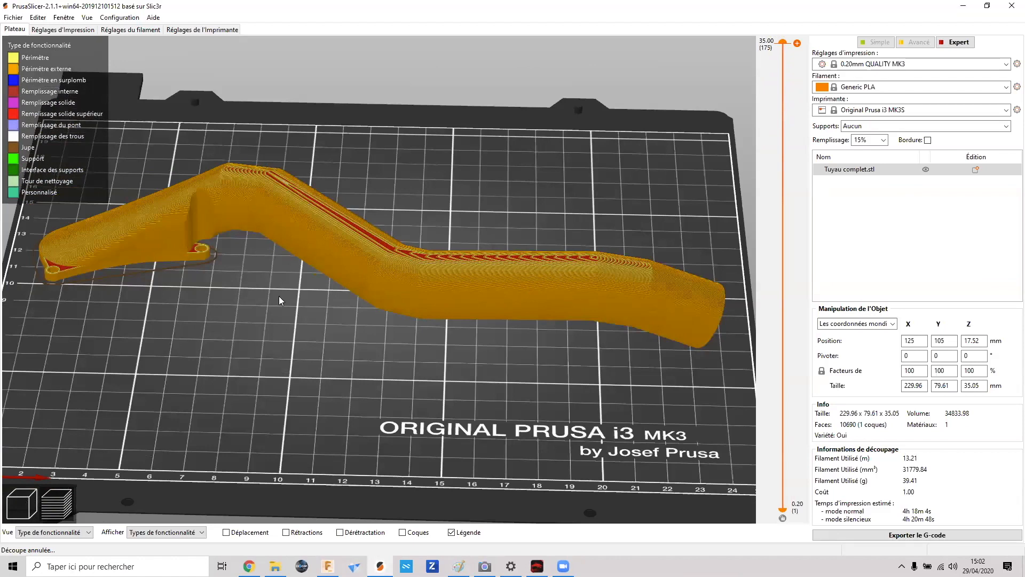
left_click_drag(273, 286, 269, 277)
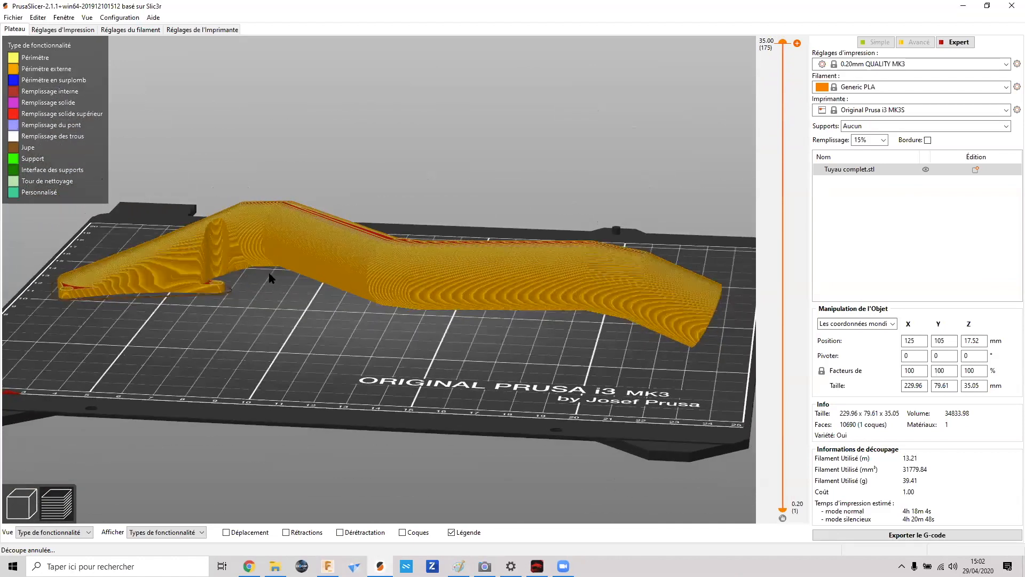
left_click_drag(307, 307, 312, 300)
scroll(368, 320, "up", 3)
scroll(368, 319, "down", 4)
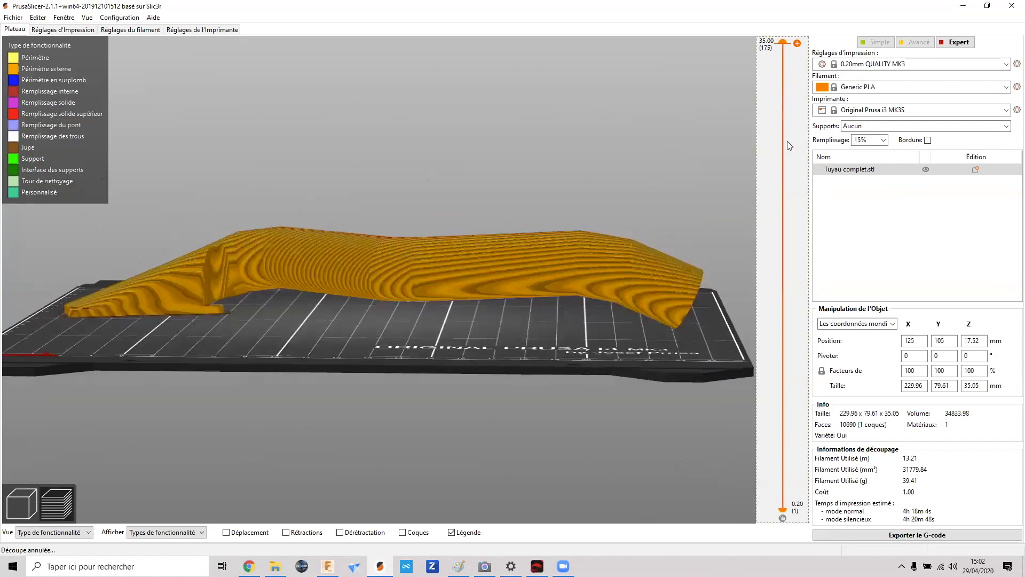
- Enable supports on the build plate only, accept detecting bridging perimeters, and examine the generated supports under the pipe
left_click(876, 126)
left_click(874, 145)
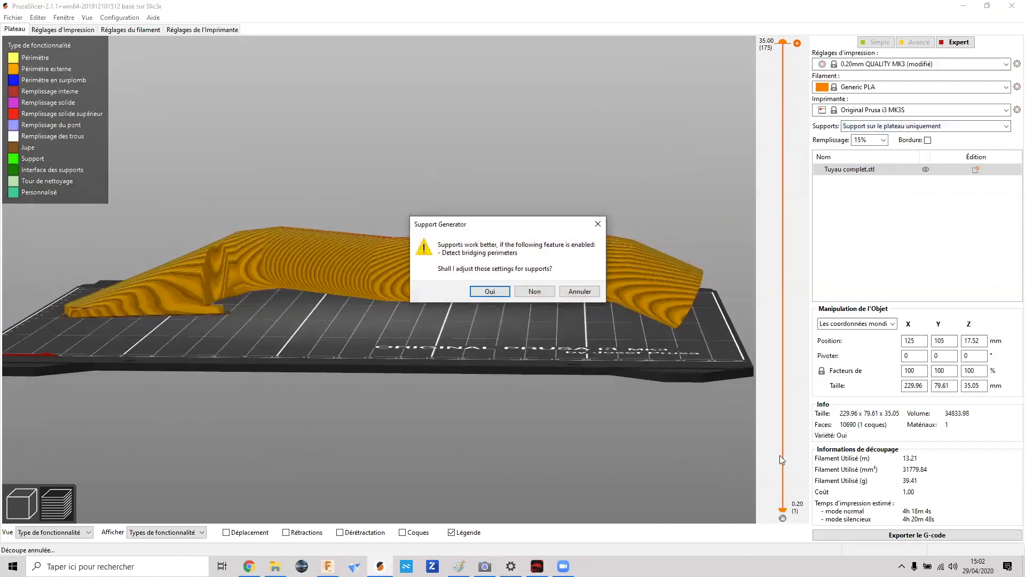
left_click(488, 293)
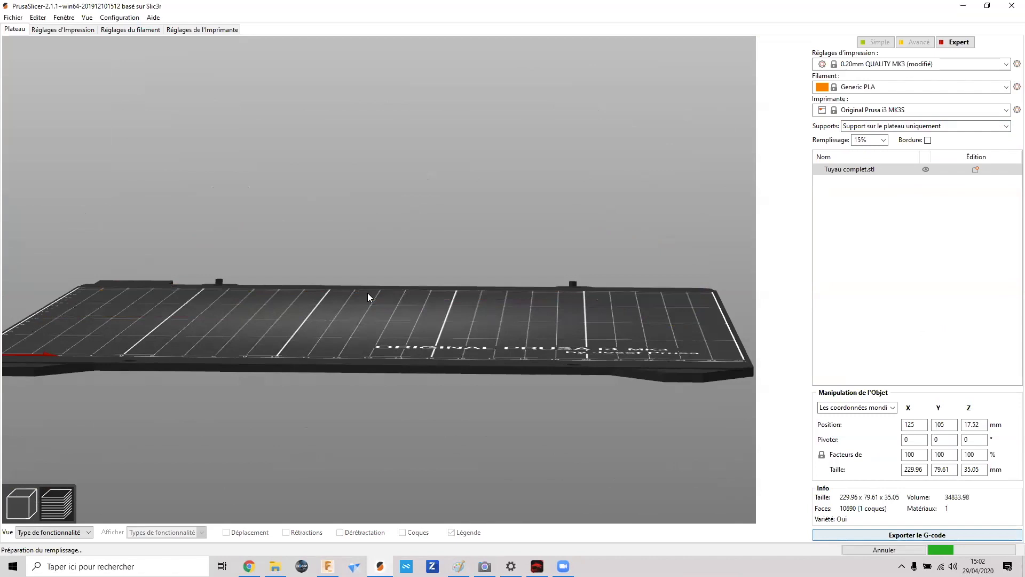
left_click_drag(413, 366, 369, 330)
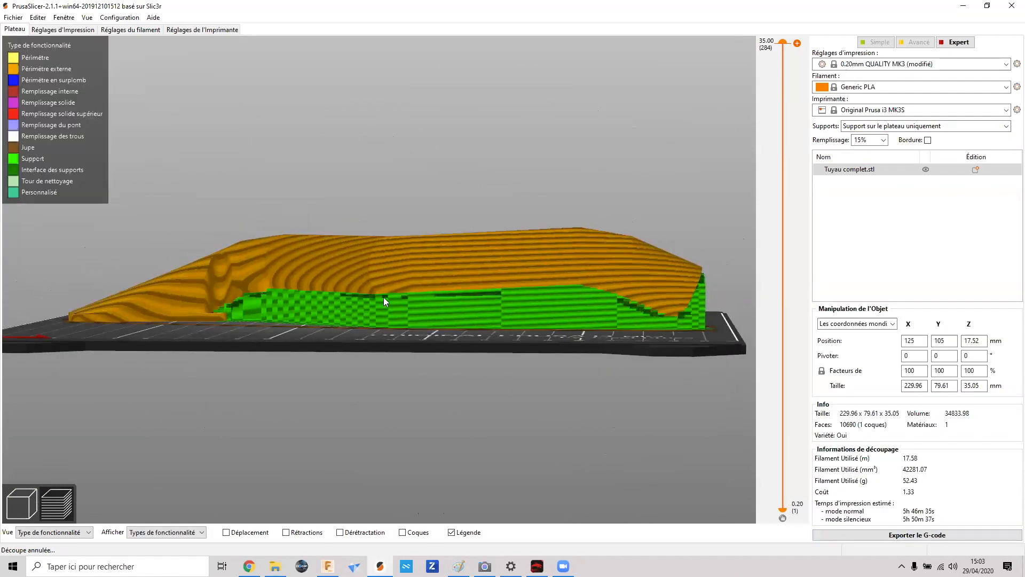
left_click_drag(486, 336, 521, 278)
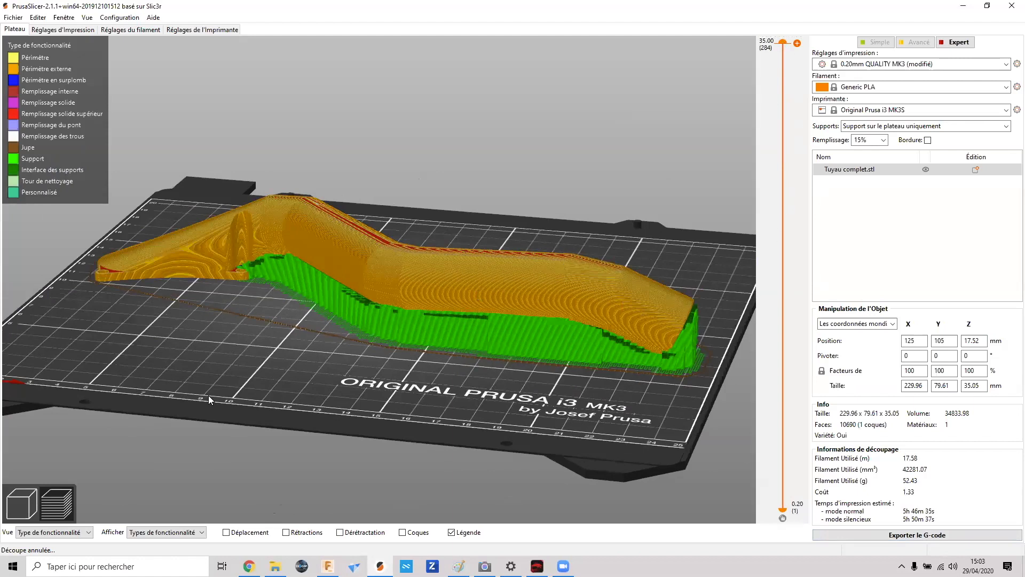
- Return to the 3D editor and stand the pipe upright on its open round end using Place on face
left_click(21, 503)
left_click_drag(347, 345, 528, 390)
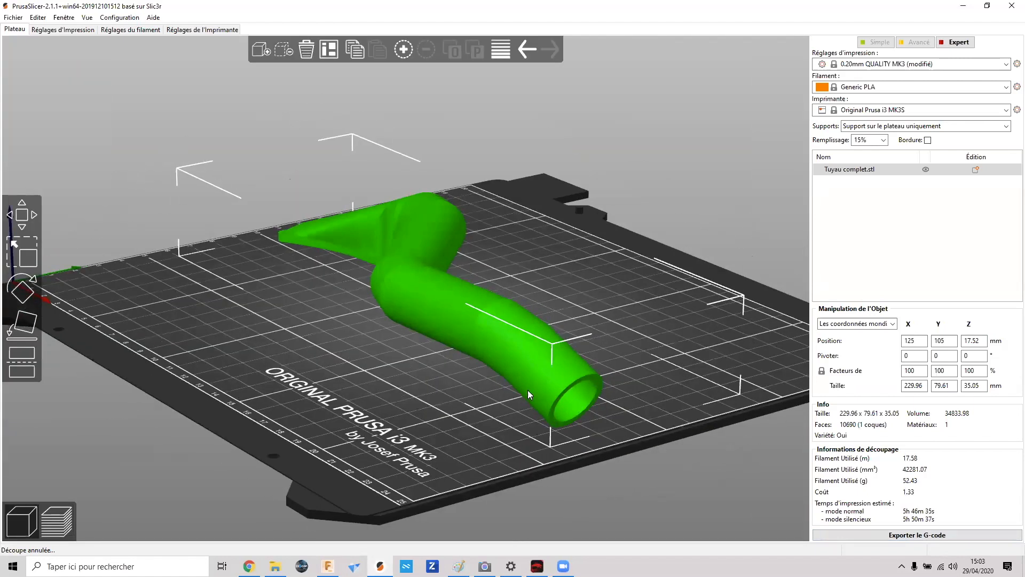
left_click(25, 331)
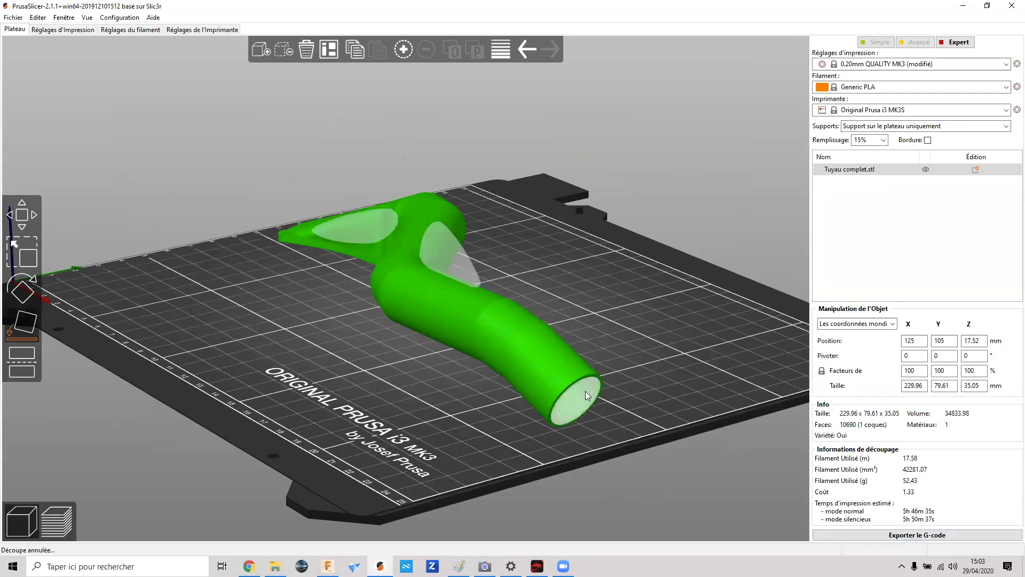
left_click(585, 391)
mouse_move(364, 377)
left_mouse_down()
mouse_move(369, 352)
mouse_move(360, 396)
left_mouse_up()
scroll(334, 343, "down", 5)
scroll(359, 395, "up", 3)
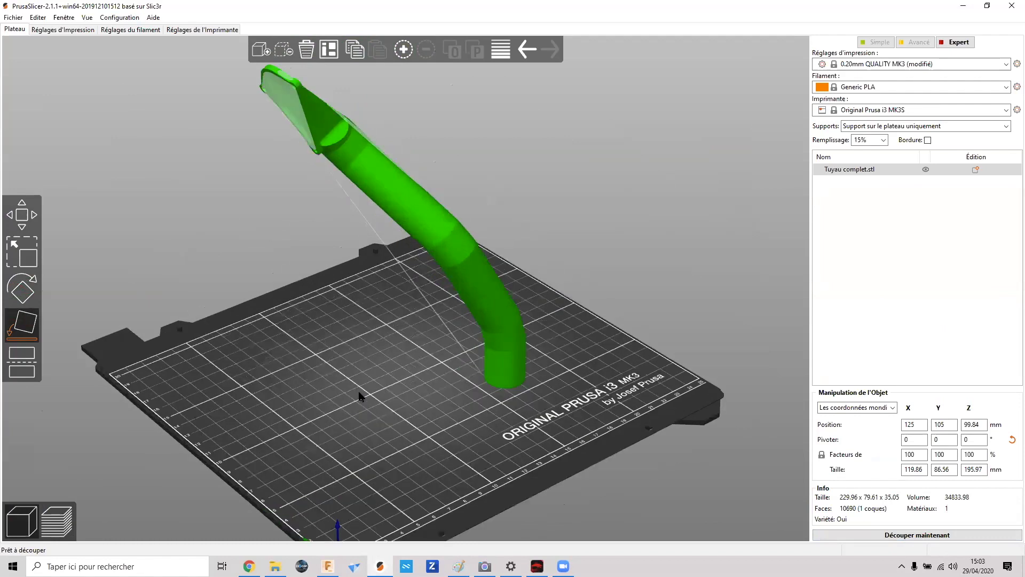
- Examine the upright pipe from several angles, checking the overhanging bends and the flange
left_click(407, 396)
left_click_drag(358, 311, 339, 309)
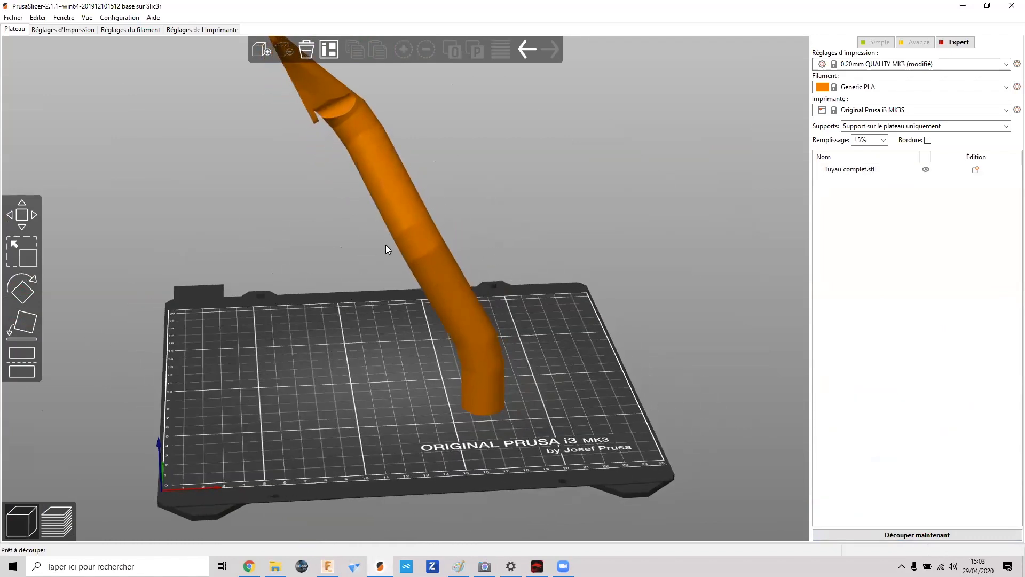
left_click(408, 246)
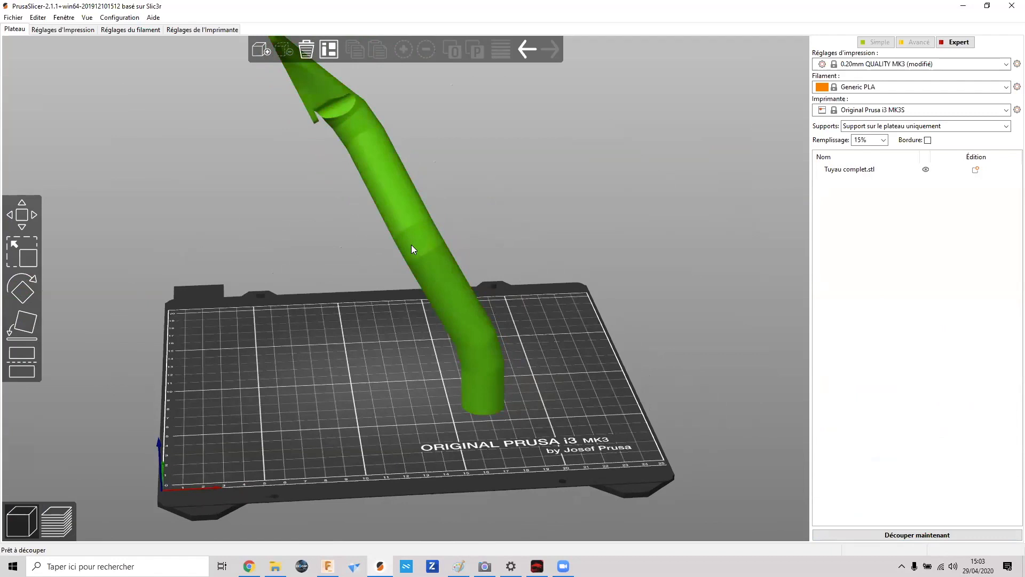
right_click_drag(394, 357, 380, 356)
mouse_move(380, 355)
left_mouse_down()
mouse_move(319, 357)
mouse_move(379, 354)
left_mouse_up()
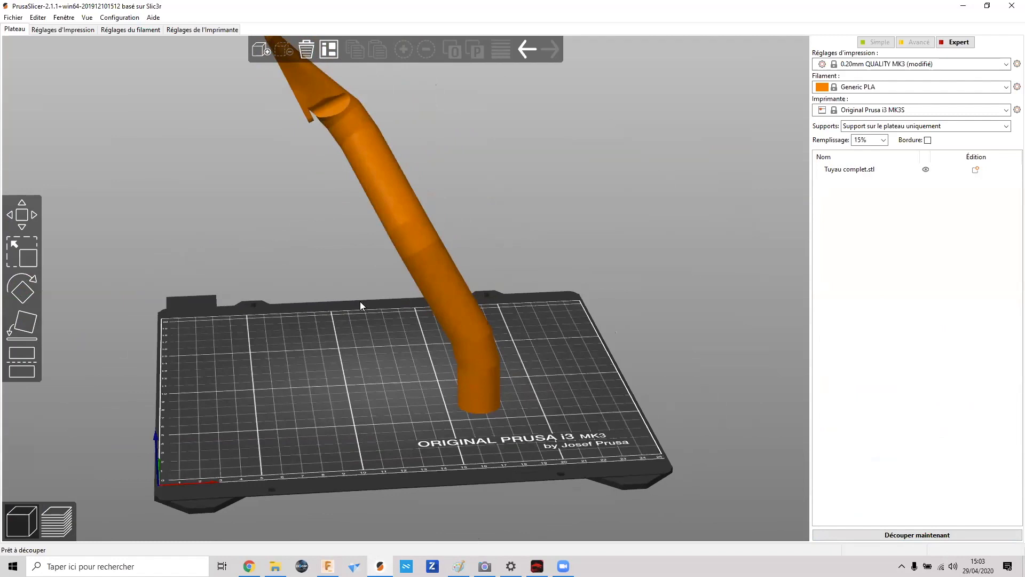
left_click_drag(361, 305, 384, 369)
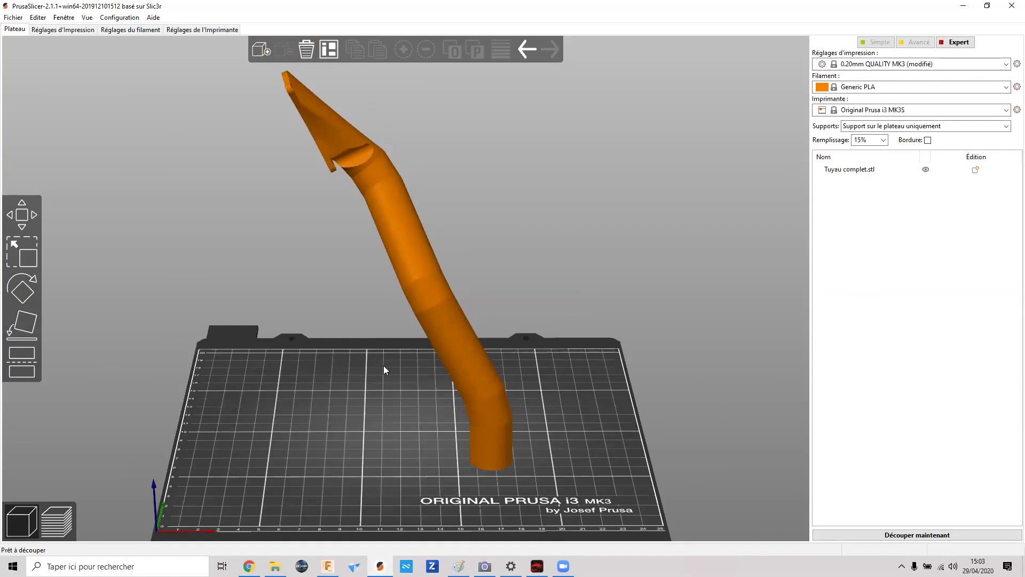
left_click_drag(233, 218, 318, 143)
- Try laying the pipe on another candidate face near the flange, and undo the last placement
left_click(344, 111)
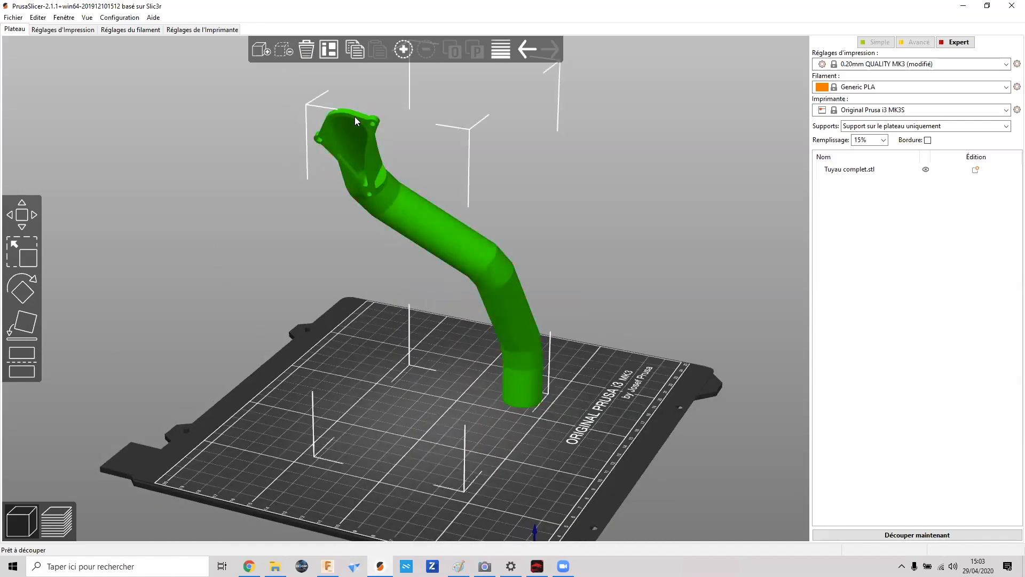
key("f")
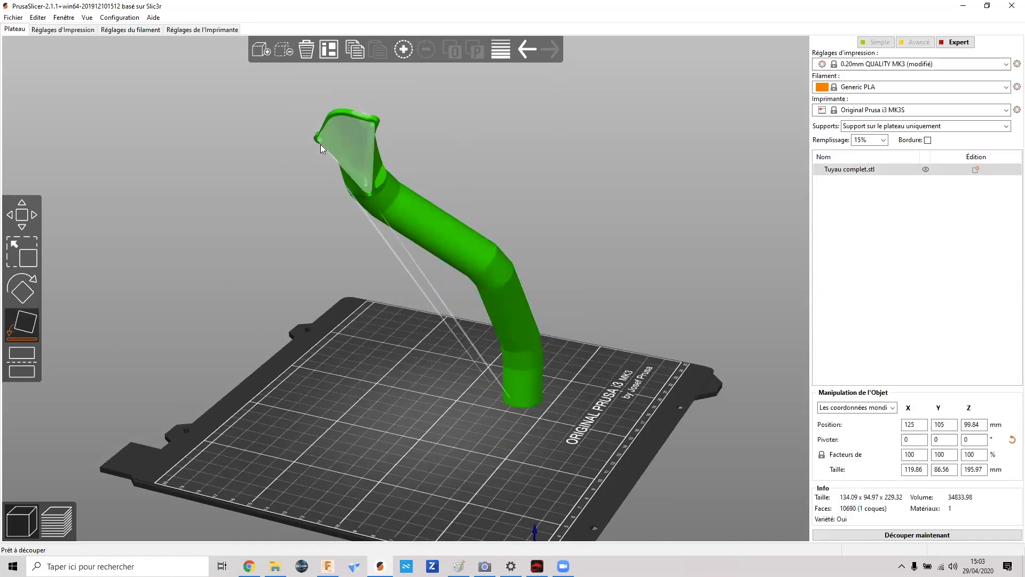
left_click_drag(320, 144, 501, 409)
left_click_drag(347, 474, 127, 362)
left_click_drag(292, 324, 451, 438)
key("ctrl+z")
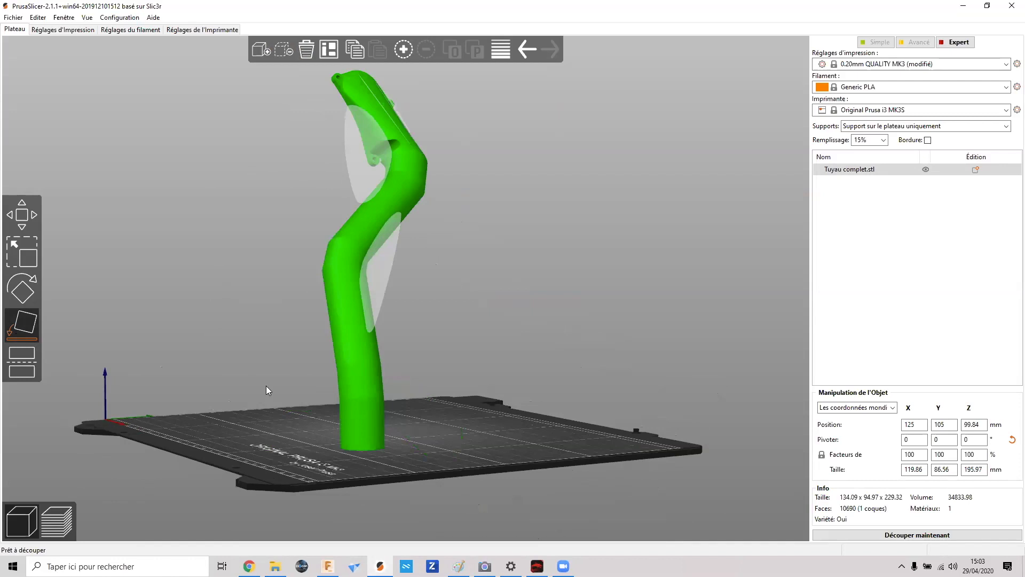
left_click_drag(266, 385, 278, 378)
left_click(285, 378)
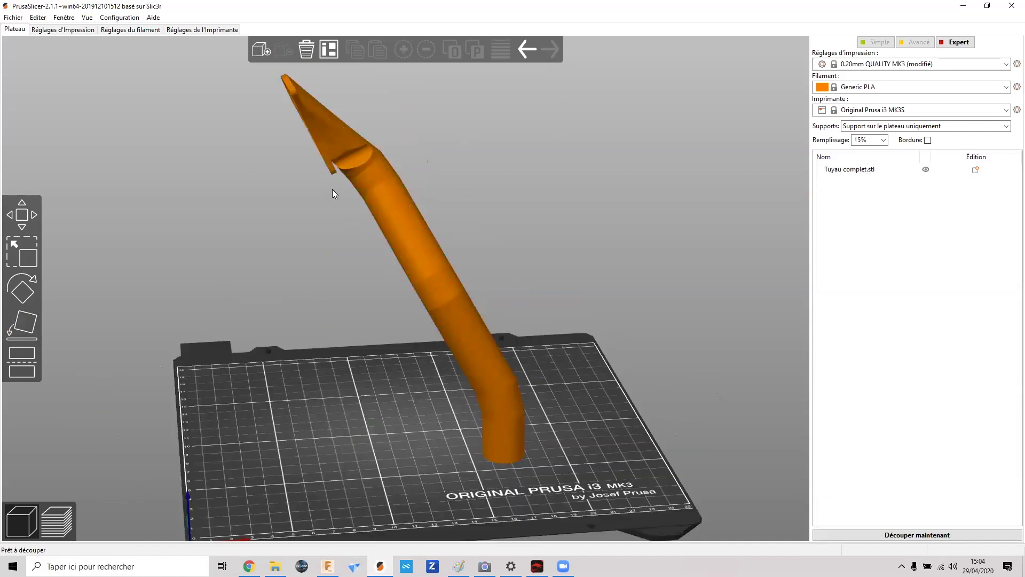
- Add a box-shaped (Case) support enforcer to the upright pipe
left_click_drag(382, 402, 275, 422)
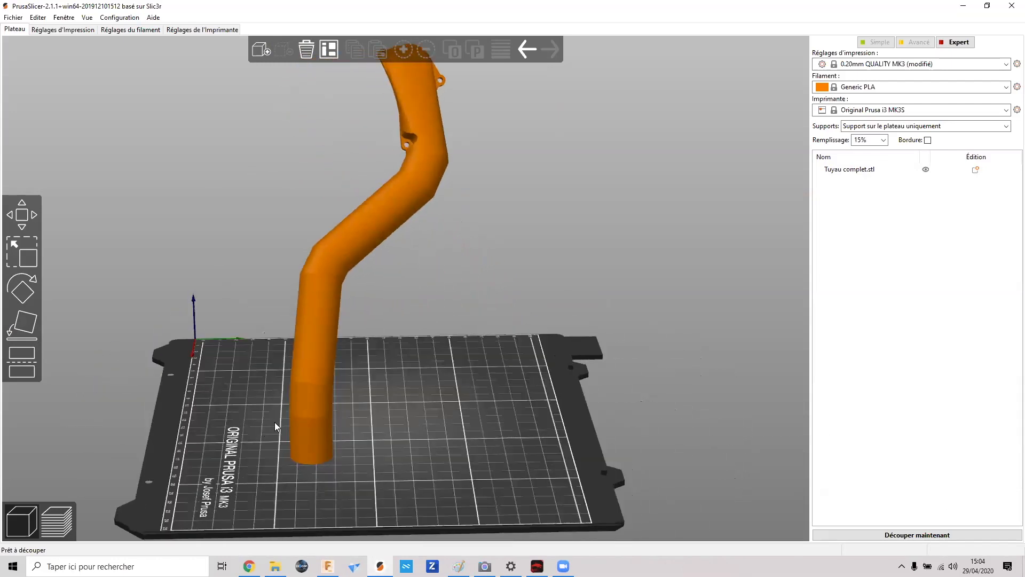
left_click_drag(275, 295, 293, 202)
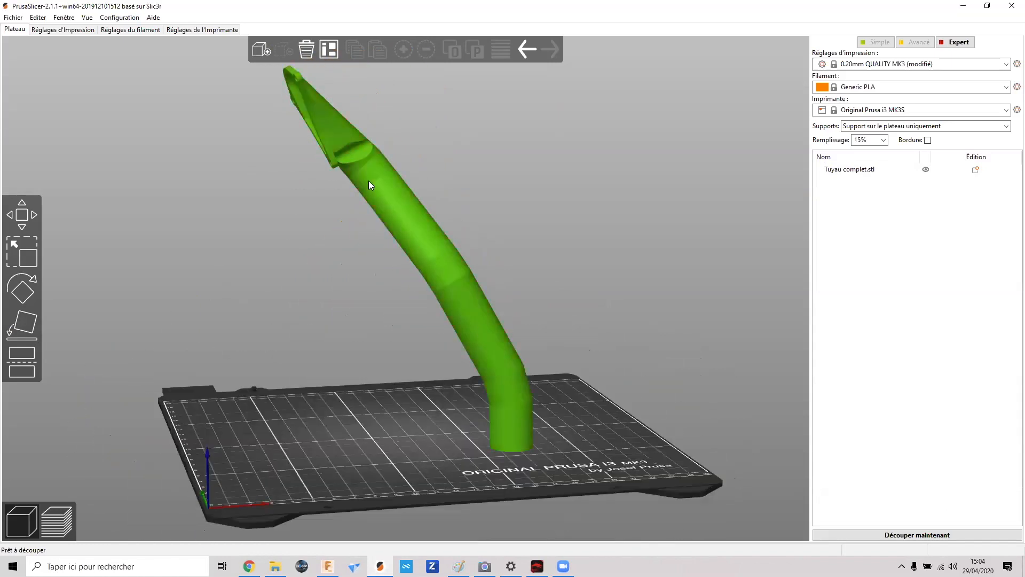
left_click(393, 184)
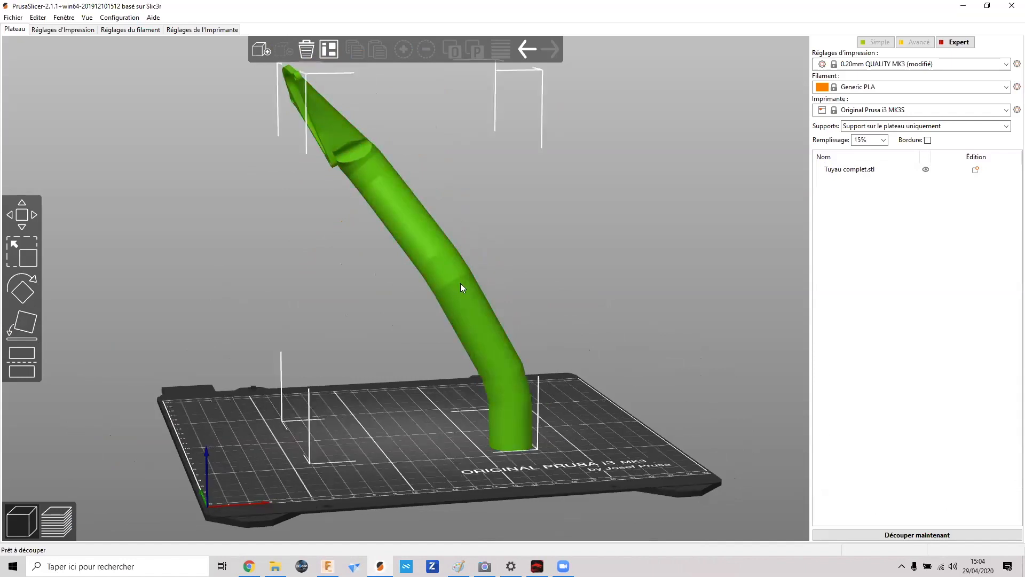
right_click(392, 183)
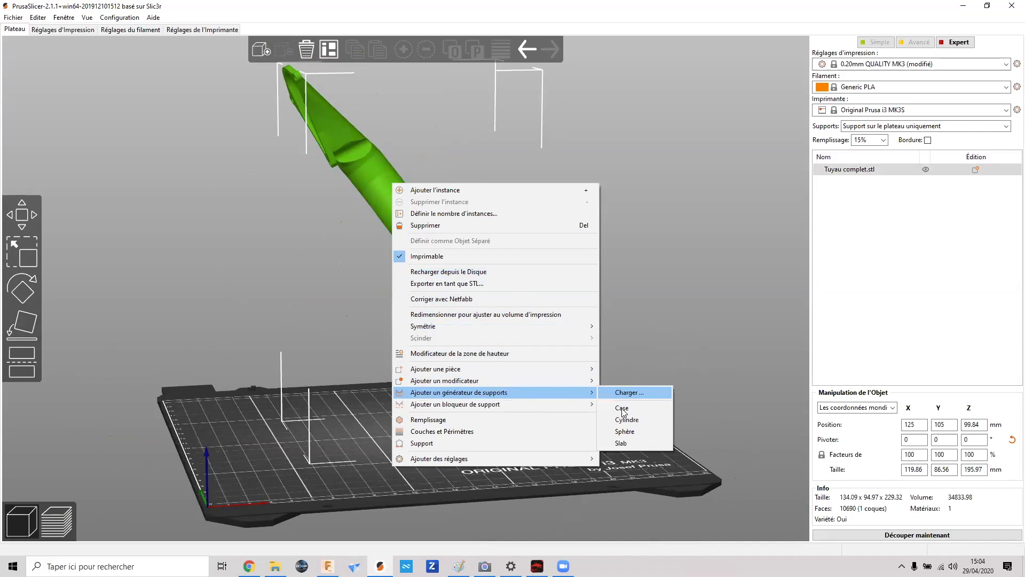
left_click(620, 396)
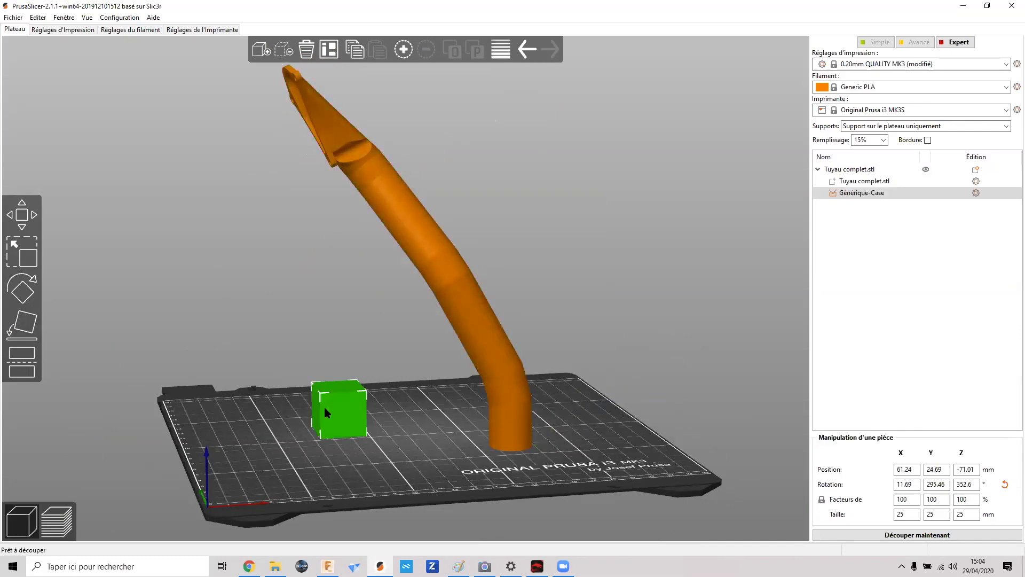
- Shift the support enforcer box beneath the flange area and stretch it vertically to about 258 mm
key("1")
left_click_drag(302, 396, 279, 306)
key("s")
left_click_drag(310, 339, 330, 27)
left_click_drag(152, 242, 319, 294)
left_click_drag(198, 357, 205, 320)
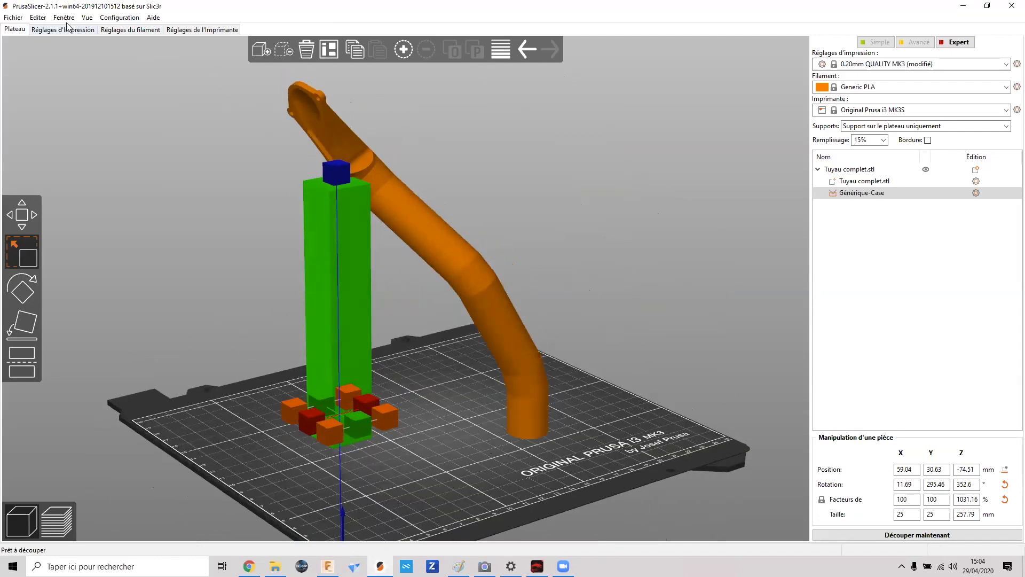
- Set the brim width to 10 mm in the print settings
left_click(66, 30)
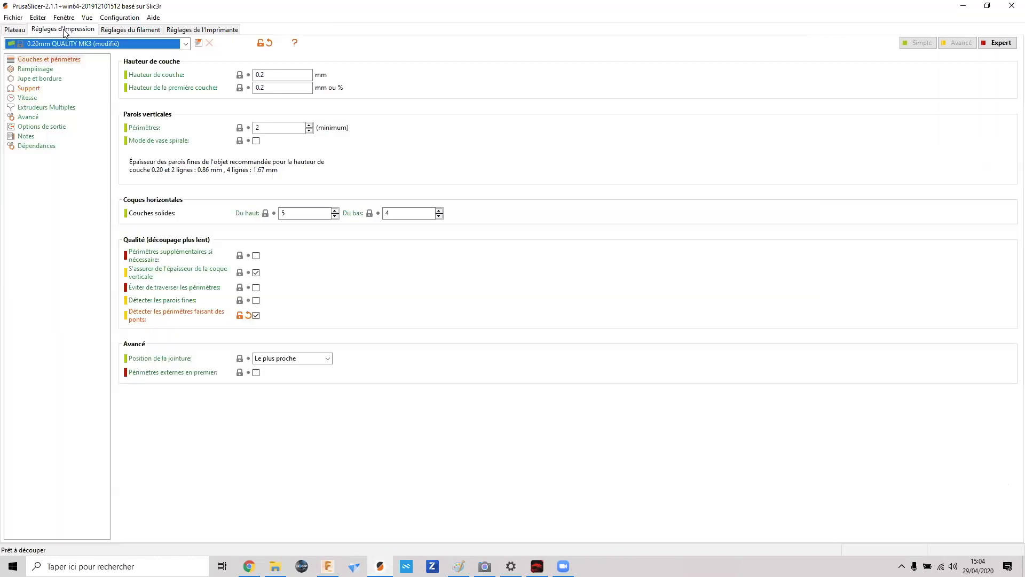
left_click(46, 79)
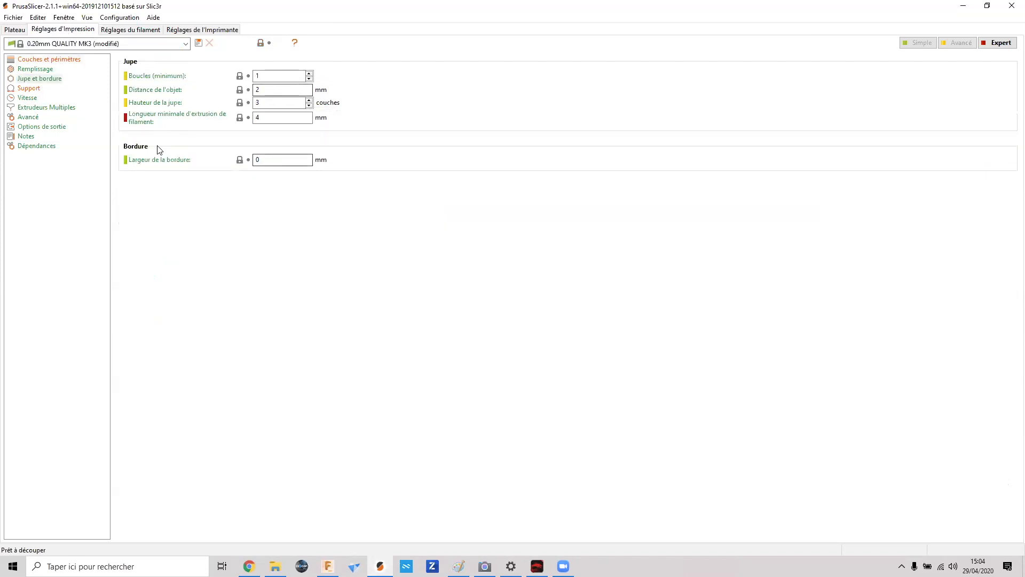
left_click(267, 166)
type("10")
key("Tab")
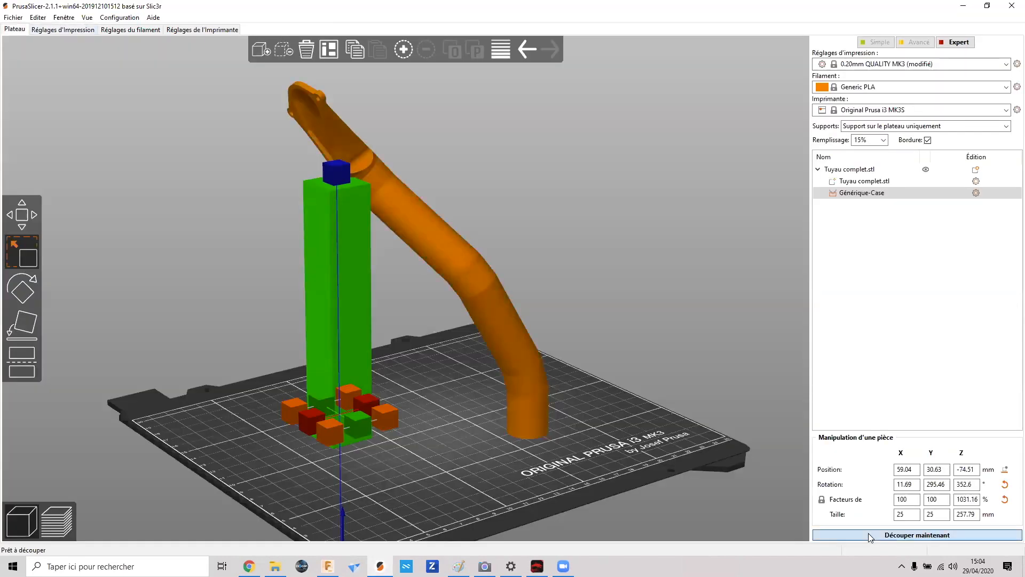
- Slice the pipe, and restrict supports to "Seulement pour les générateur de supports"
left_click(868, 533)
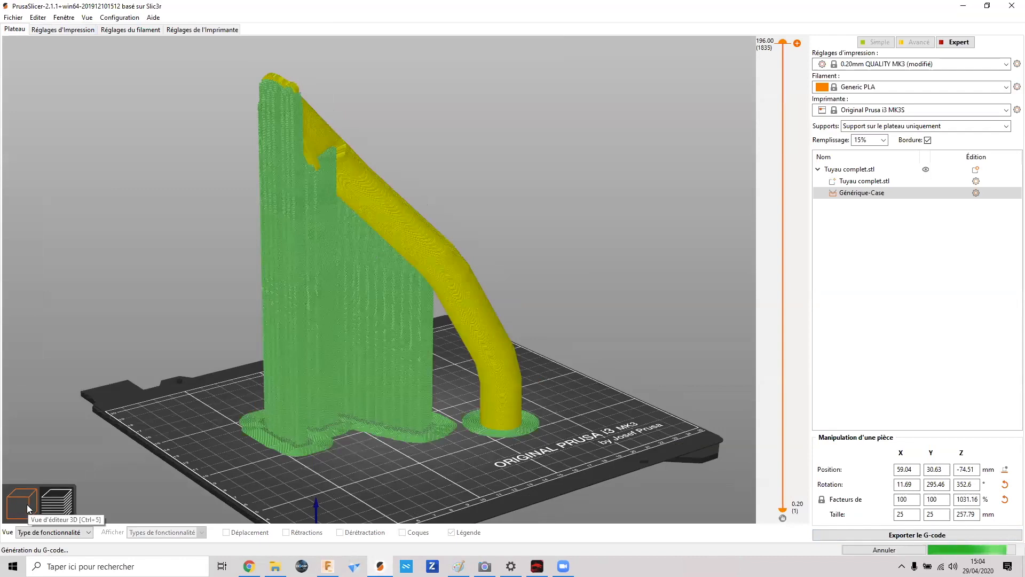
left_click(881, 126)
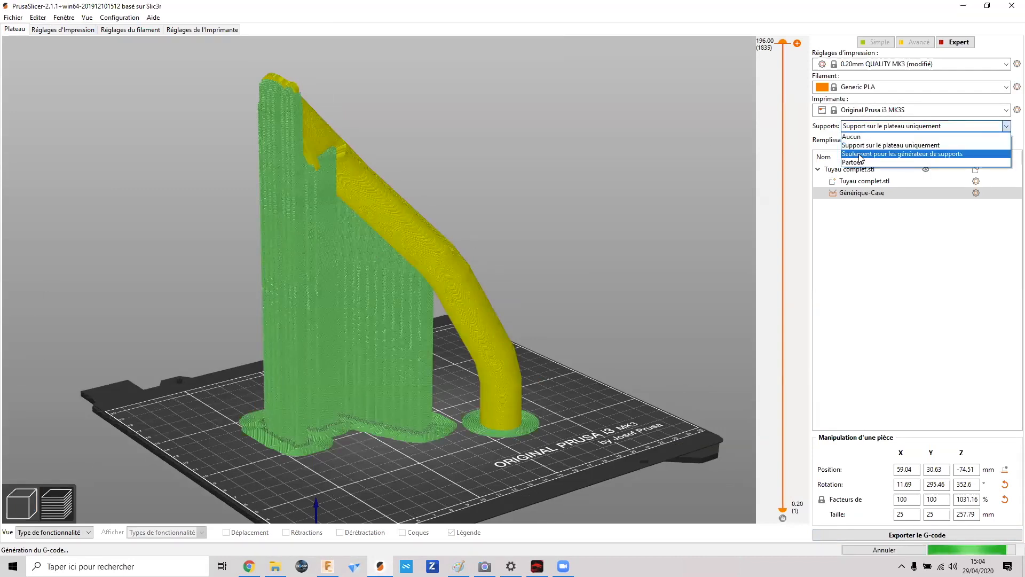
left_click(887, 154)
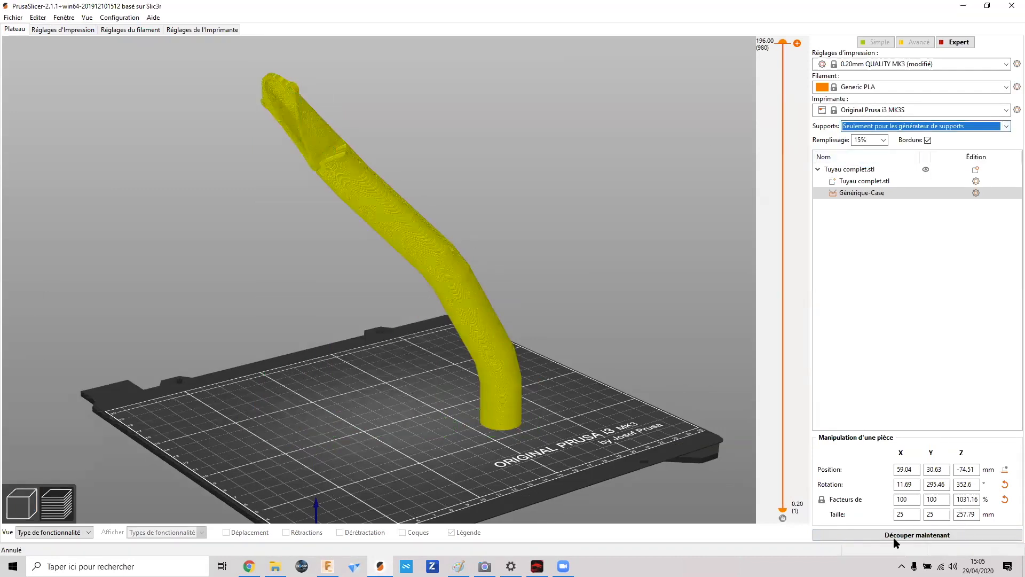
- Examine the sliced pipe from below and above, checking the brims at its base and the thin support column under the flange
left_click_drag(586, 397, 501, 342)
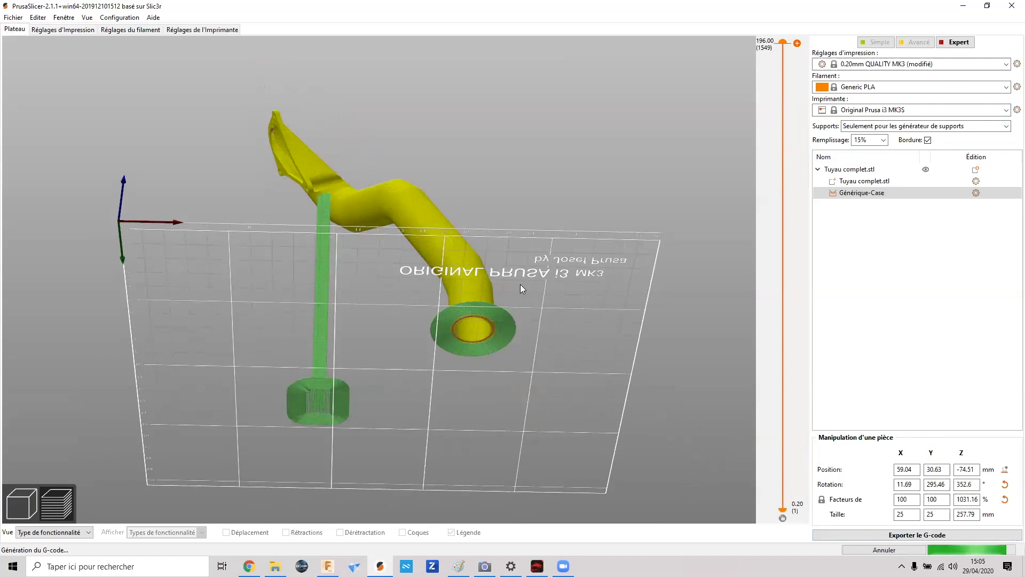
left_click_drag(585, 222, 563, 320)
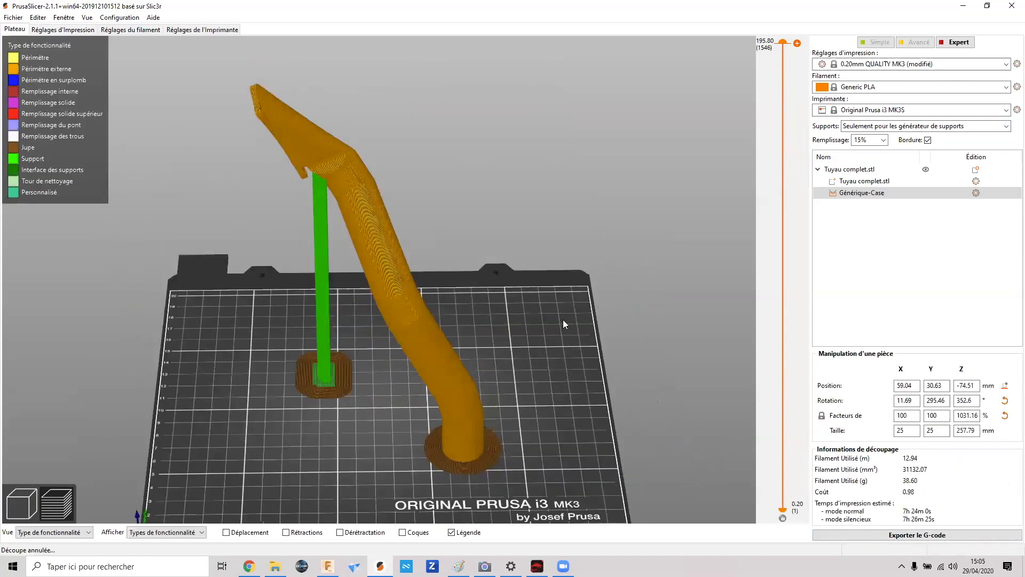
scroll(594, 328, "up", 5)
middle_click_drag(593, 327, 540, 76)
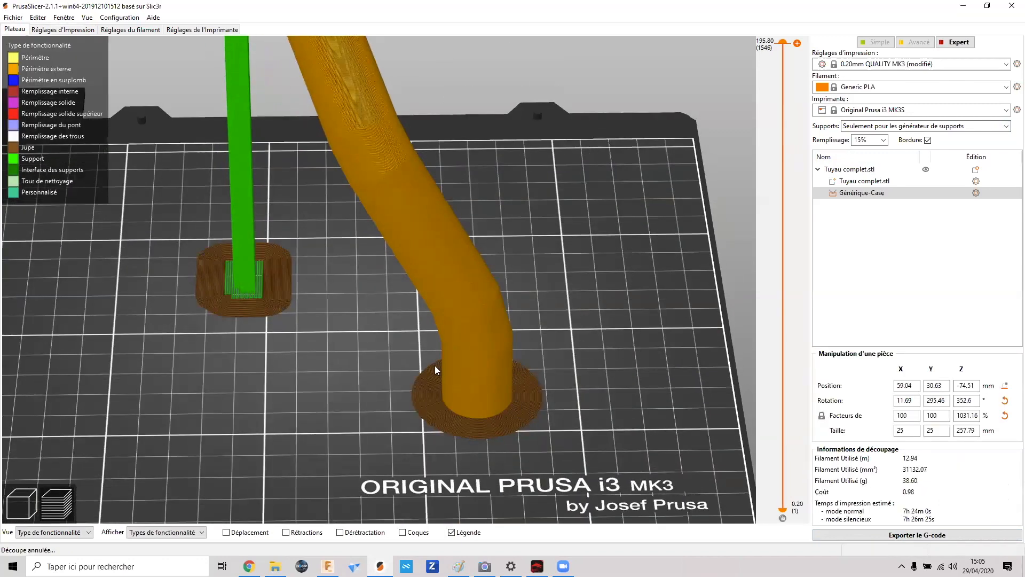
scroll(348, 346, "down", 5)
left_click_drag(348, 350, 349, 333)
middle_click_drag(350, 333, 362, 427)
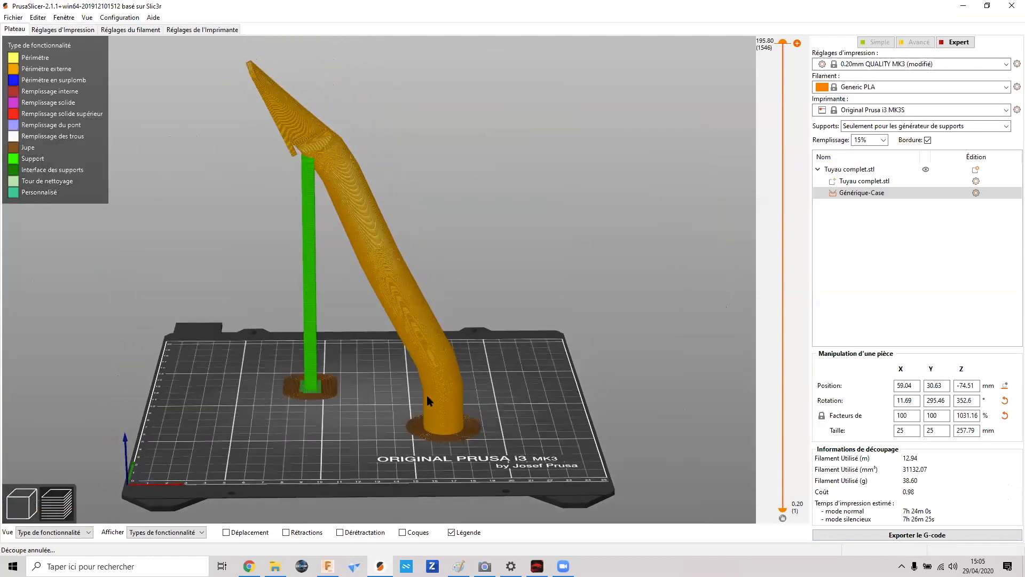
left_click_drag(324, 390, 300, 422)
scroll(179, 302, "up", 4)
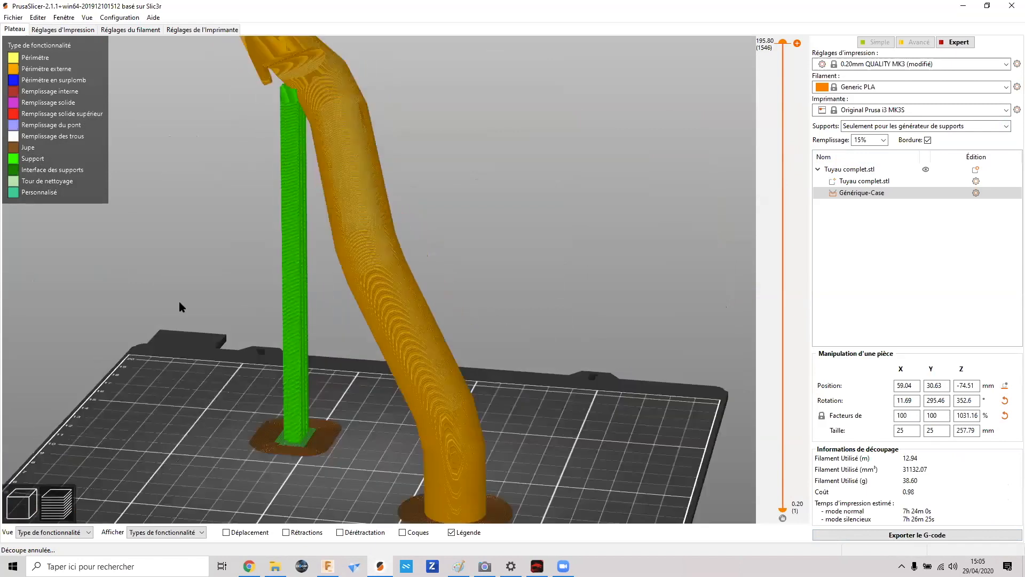
scroll(179, 307, "up", 3)
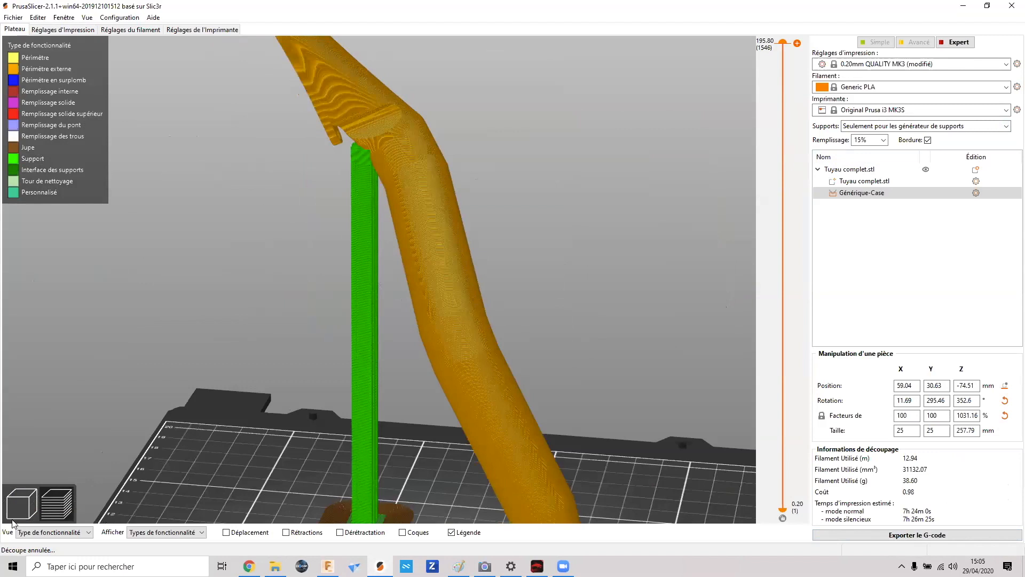
- Return to the 3D editor, shift the support enforcer box slightly and stretch it vertically to about 275 mm
left_click(20, 507)
left_click_drag(149, 394, 271, 319)
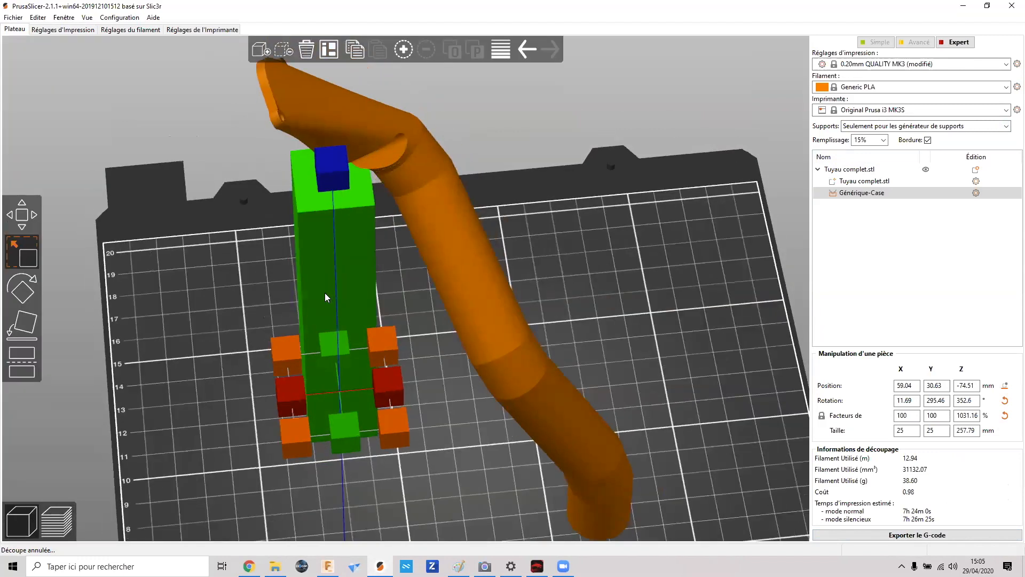
left_click_drag(325, 292, 318, 293)
left_click_drag(201, 318, 214, 291)
left_click_drag(308, 147, 307, 127)
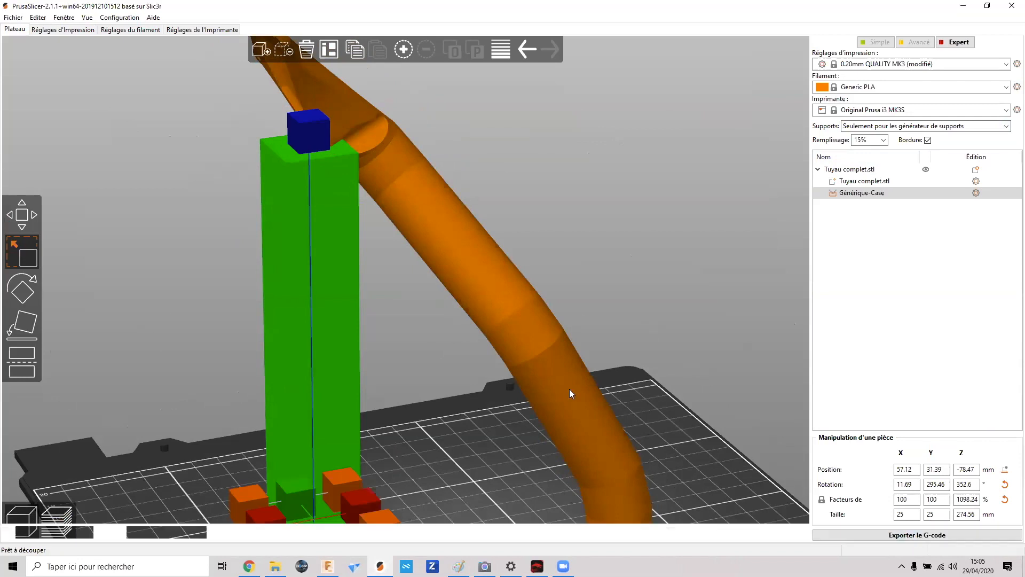
- Slice the pipe with the resized support enforcer, and inspect the wider support column and the brims on the bed
scroll(608, 331, "down", 5)
left_click_drag(608, 332, 627, 352)
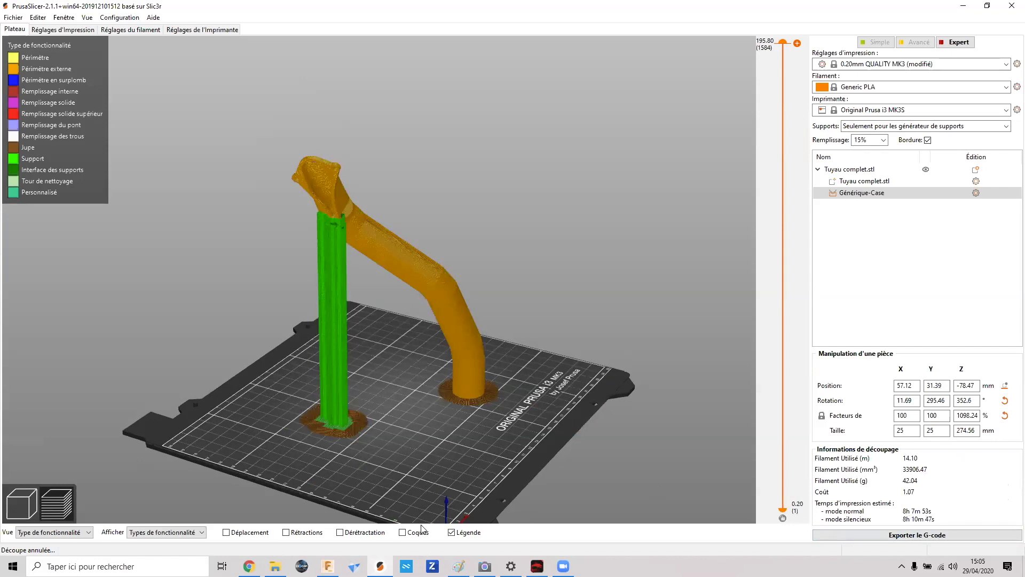
left_click_drag(435, 469, 394, 470)
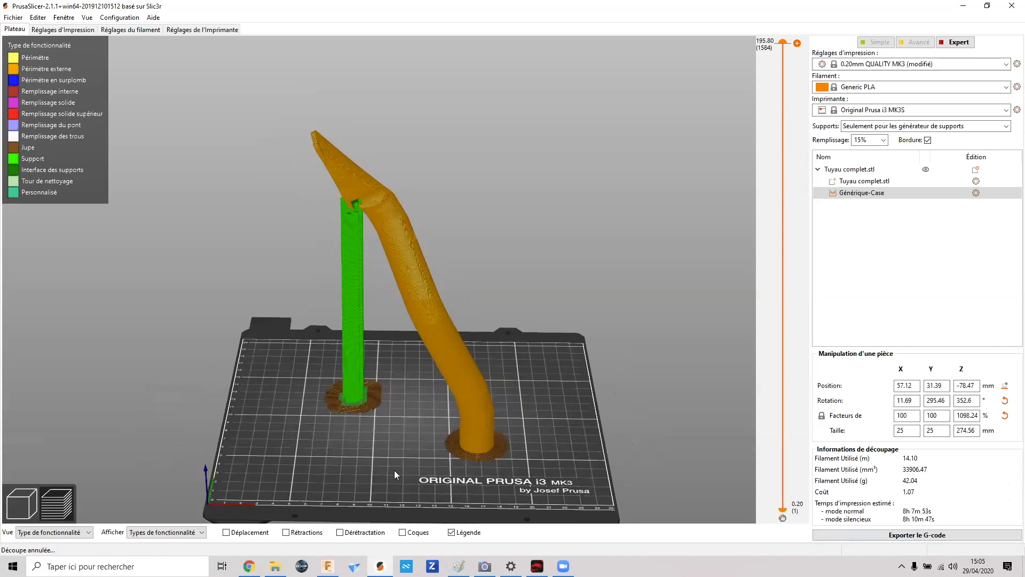
scroll(405, 470, "up", 2)
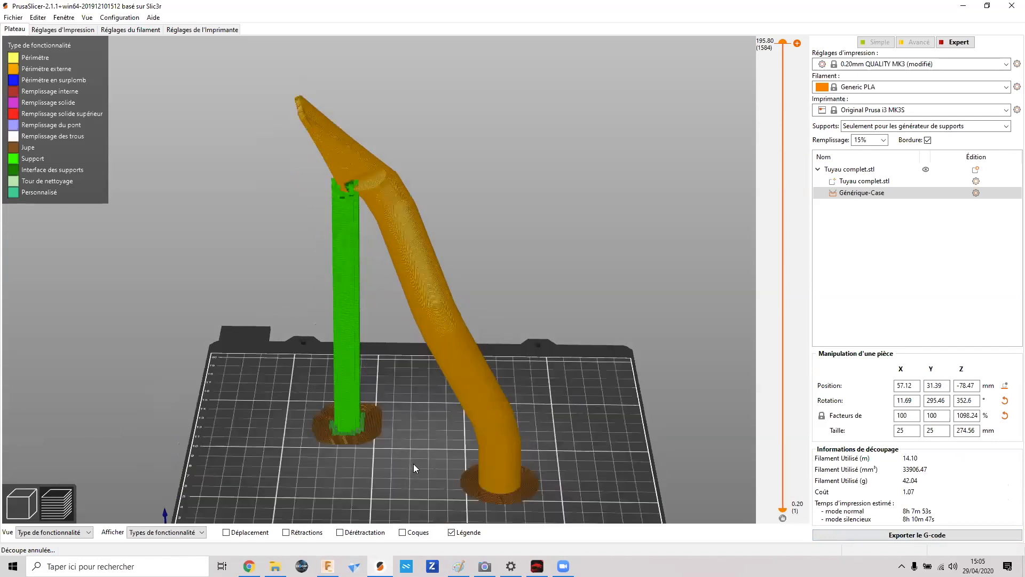
left_click_drag(415, 464, 416, 464)
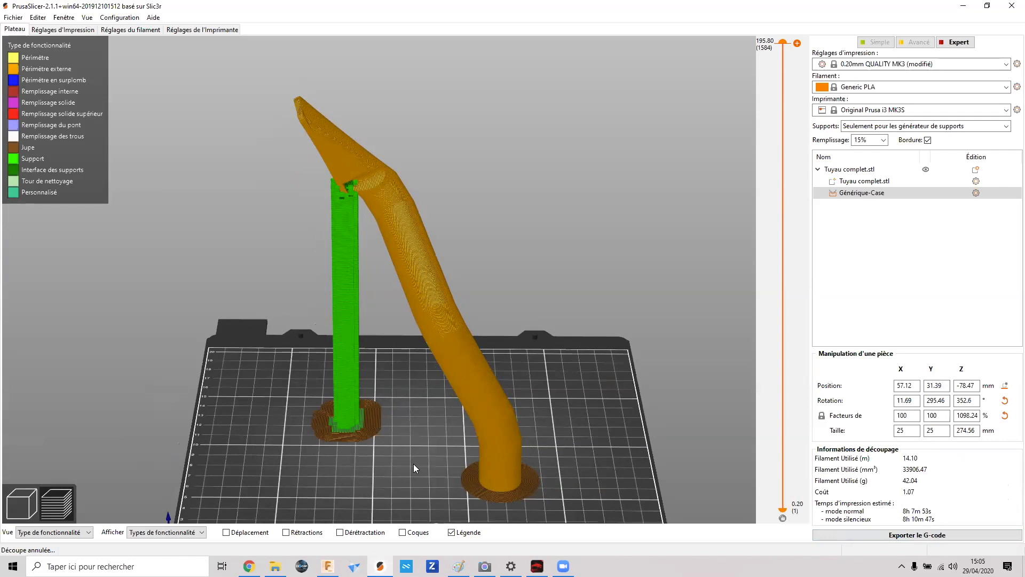
- Switch to Fusion 360, view the solid bent pipe from another angle, and return to PrusaSlicer
left_click(328, 566)
middle_click_drag(427, 374, 510, 296, "shift")
left_click(510, 295)
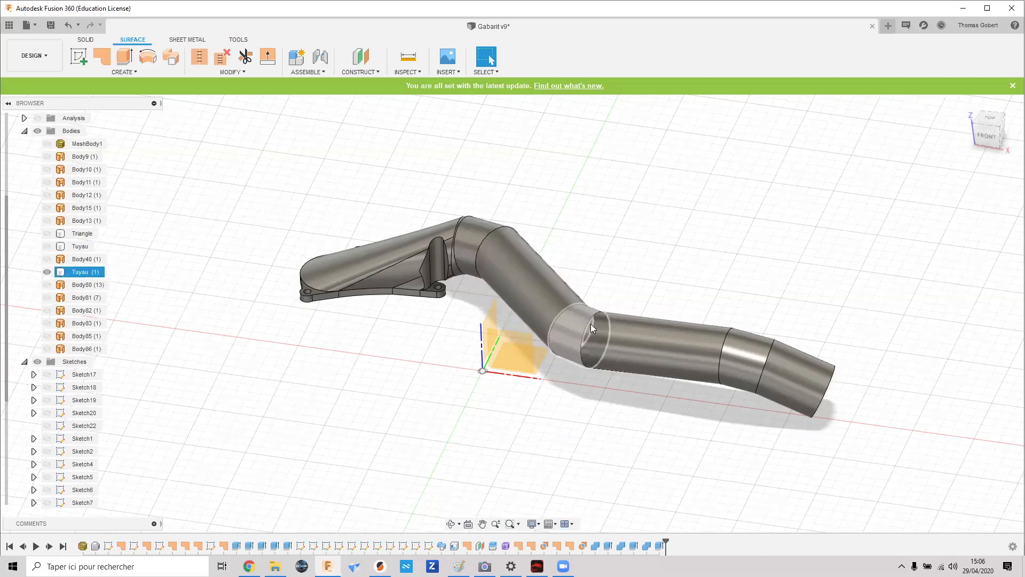
left_click(964, 9)
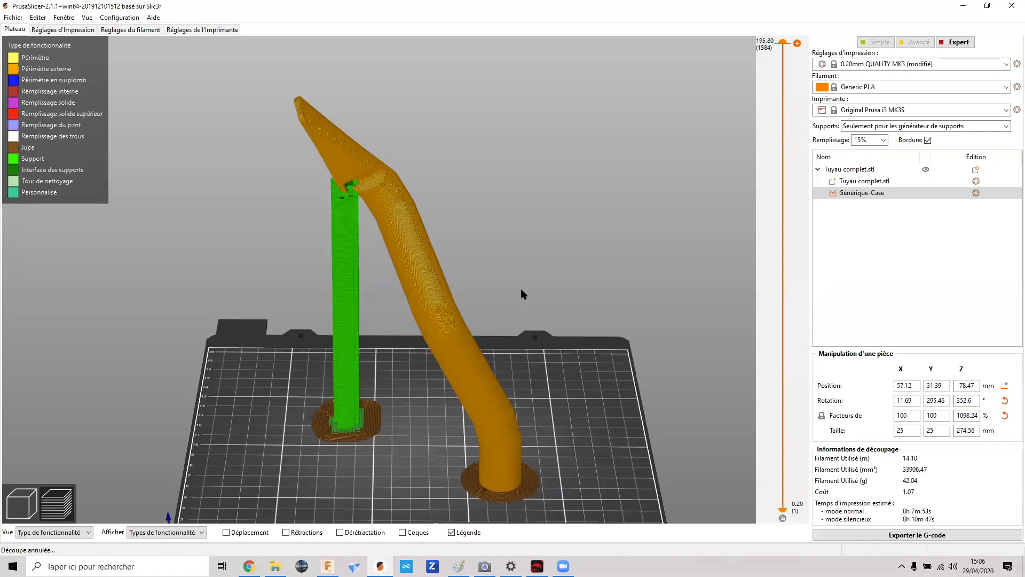
- Examine the sliced pipe, its support column under the flange and both brims from several sides
left_click_drag(522, 293, 485, 299)
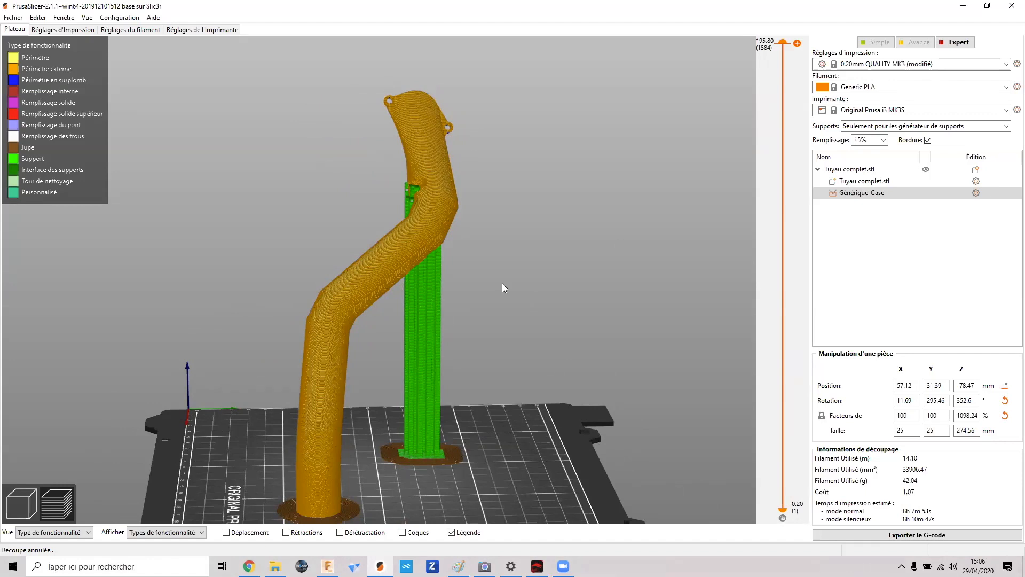
left_click_drag(508, 279, 567, 346)
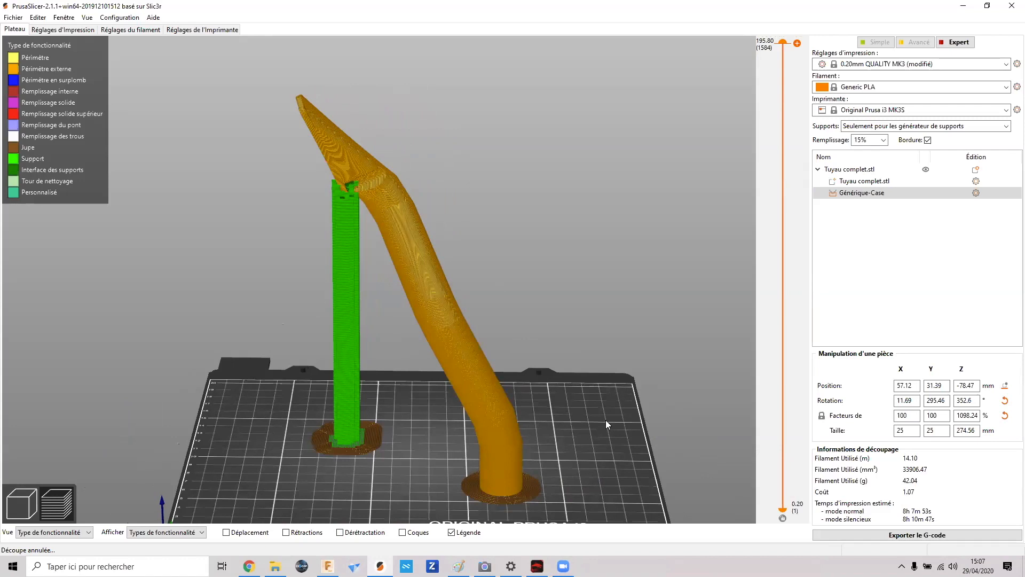
left_click_drag(599, 399, 575, 395)
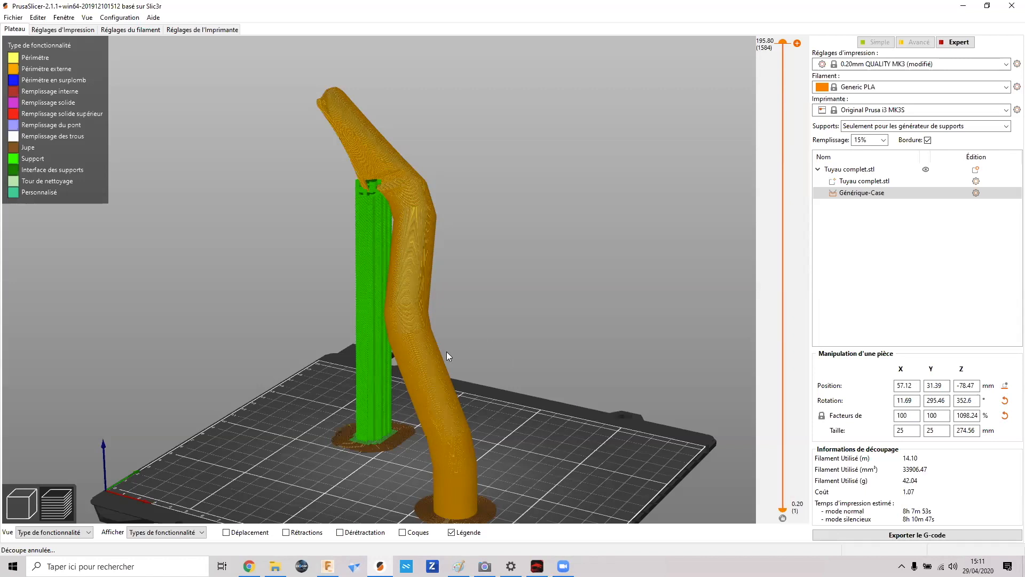
left_click_drag(281, 450, 301, 468)
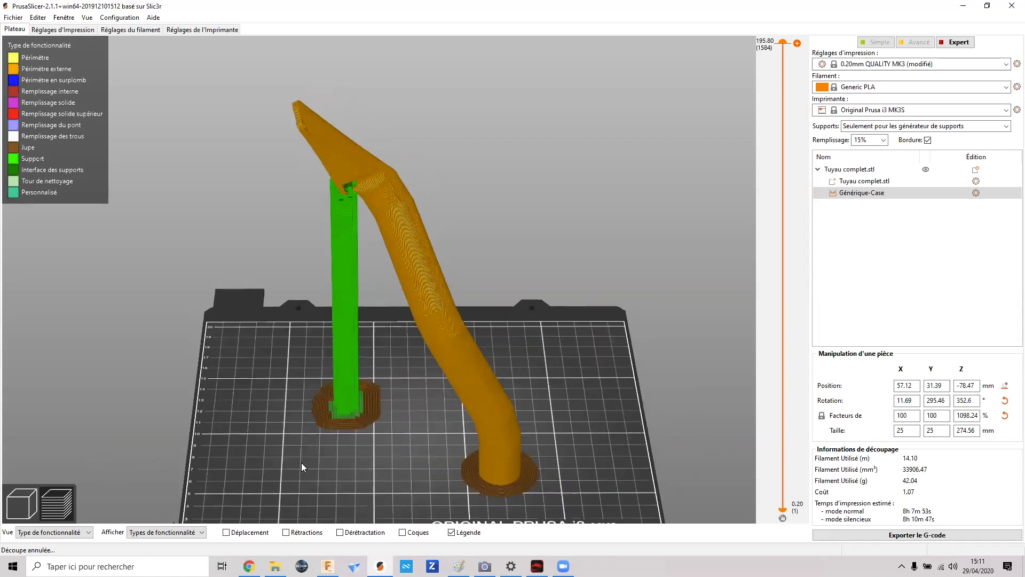